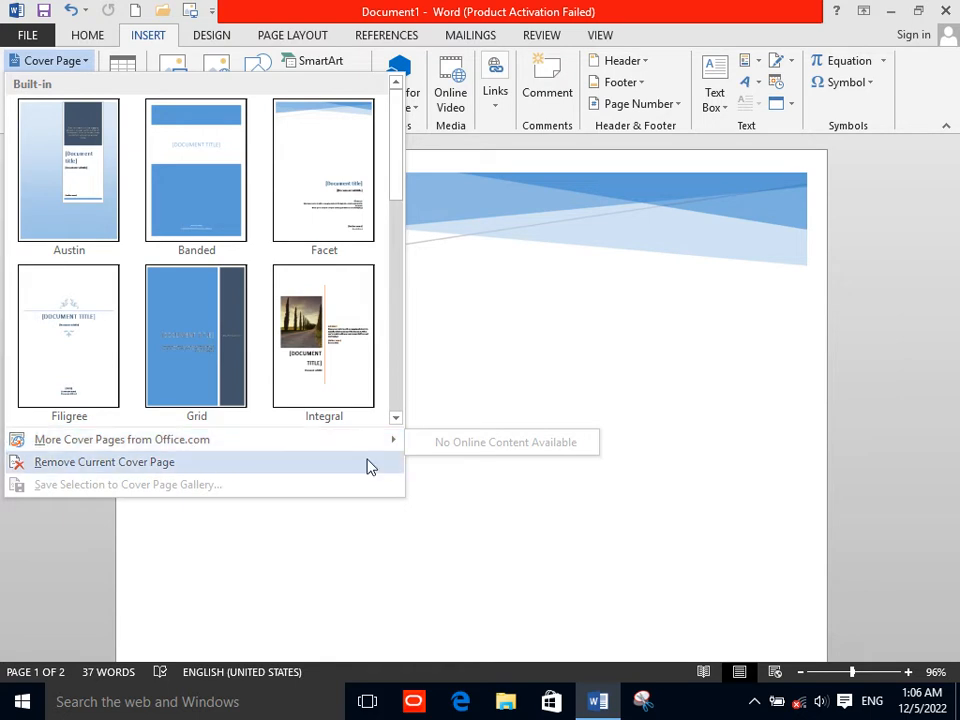
Step: Remove the current cover page from the document
{"action": "left_click", "coordinate": [260, 464]}
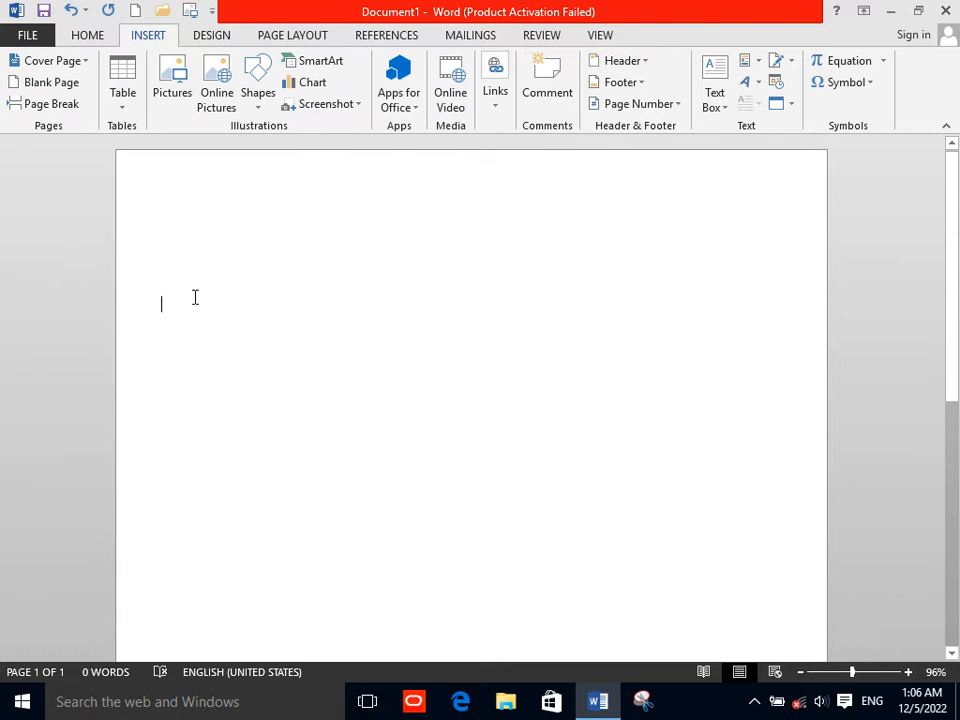
{"action": "left_click", "coordinate": [80, 61]}
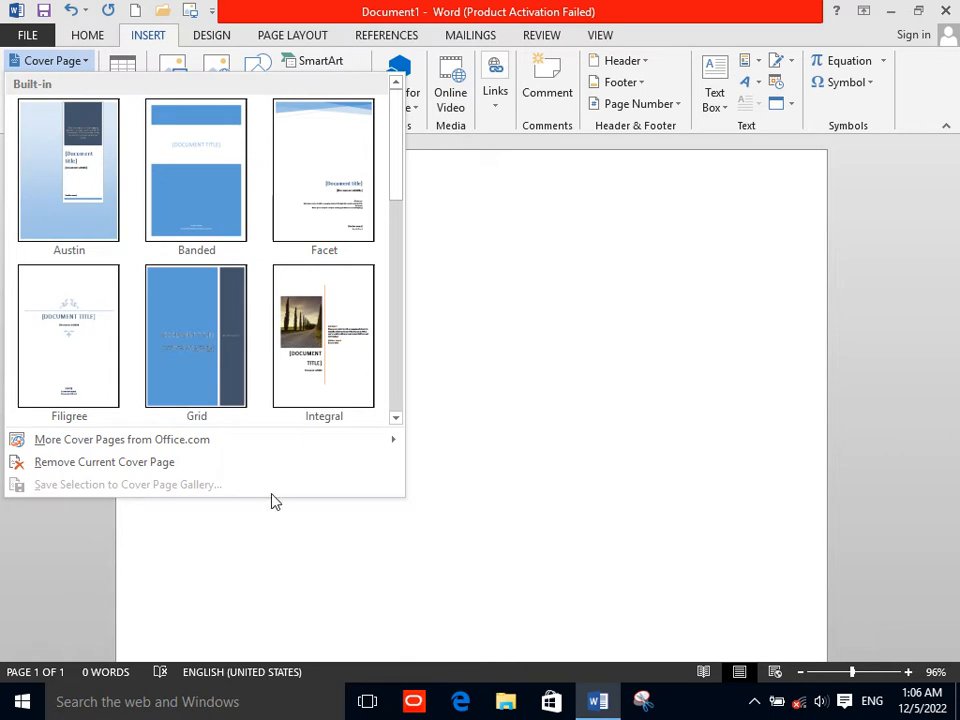
{"action": "left_click", "coordinate": [279, 540]}
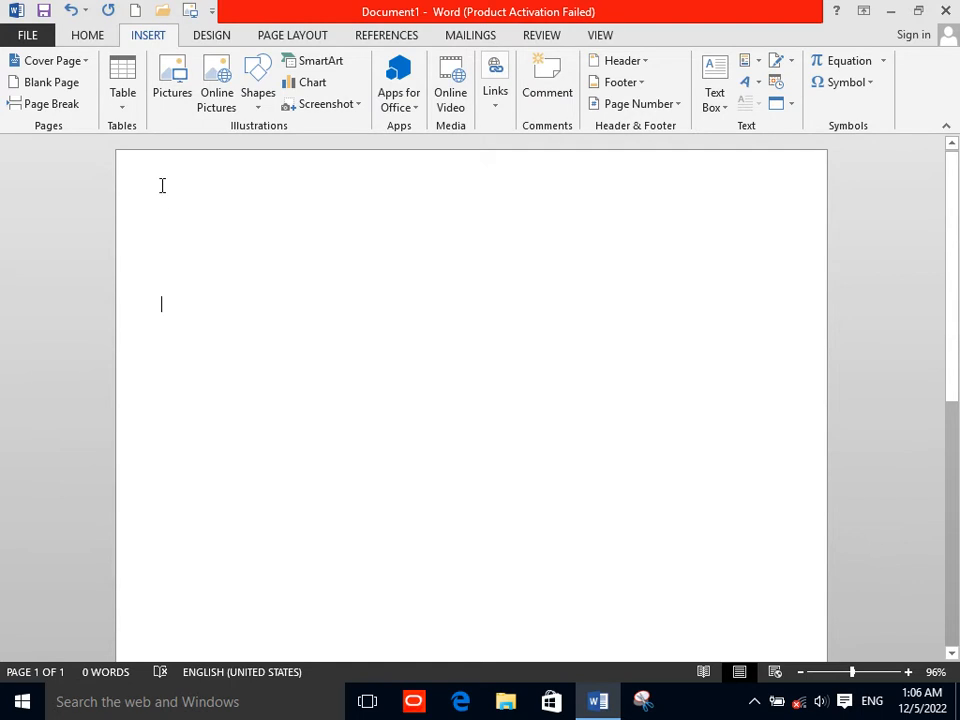
{"action": "left_click", "coordinate": [45, 60]}
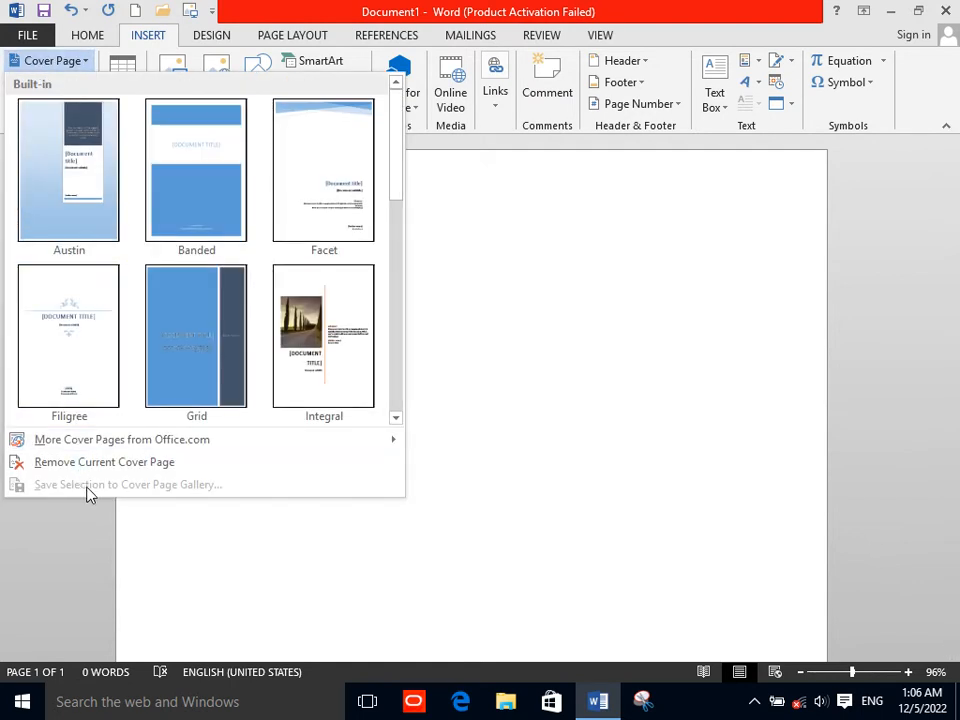
{"action": "left_click", "coordinate": [66, 60]}
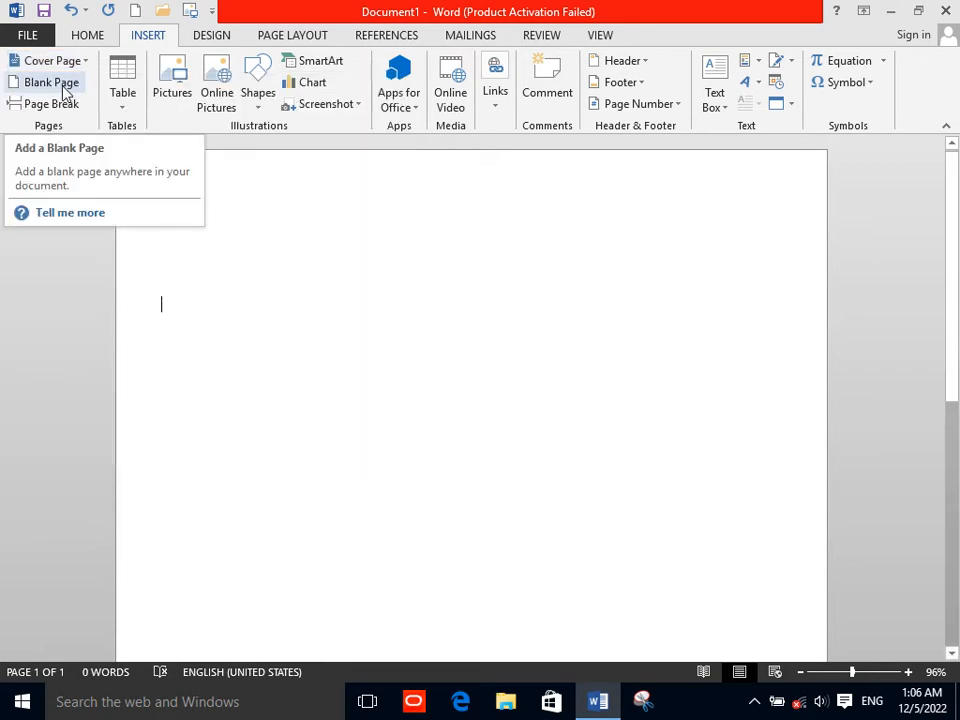
Step: Generate one paragraph of sample text in the empty document with =rand(1)
{"action": "type", "text": "rand"}
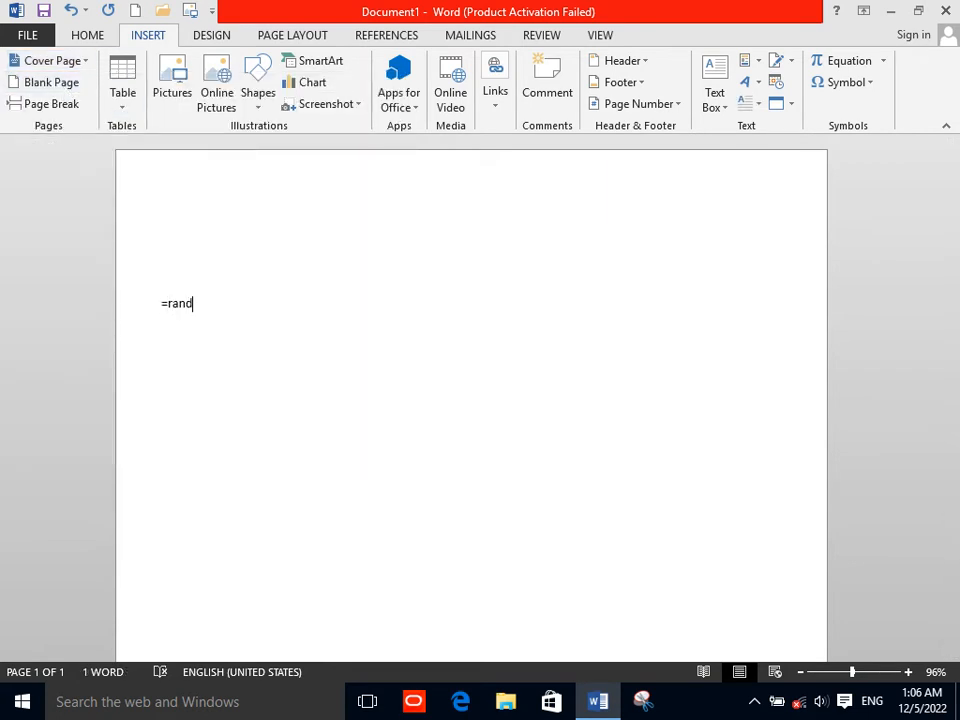
{"action": "type", "text": "(1)"}
{"action": "key", "text": "Return"}
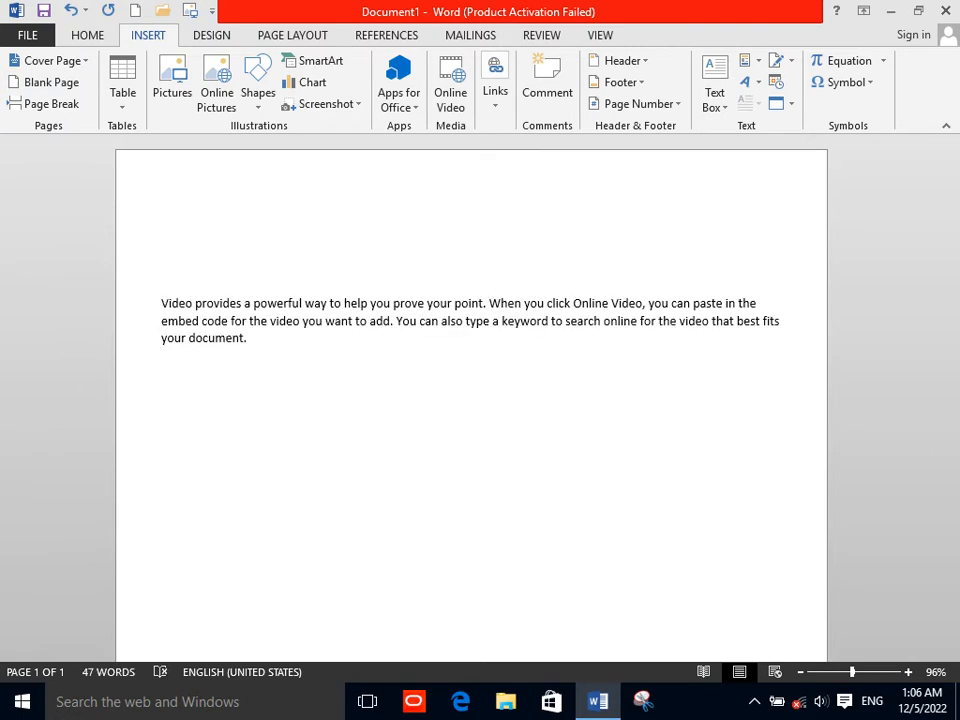
Step: Copy the whole sample paragraph and paste it repeatedly until the page holds seven paragraphs
{"action": "key", "text": "ctrl+a"}
{"action": "key", "text": "ctrl+c"}
{"action": "key", "text": "ctrl+v"}
{"action": "key", "text": "ctrl+v"}
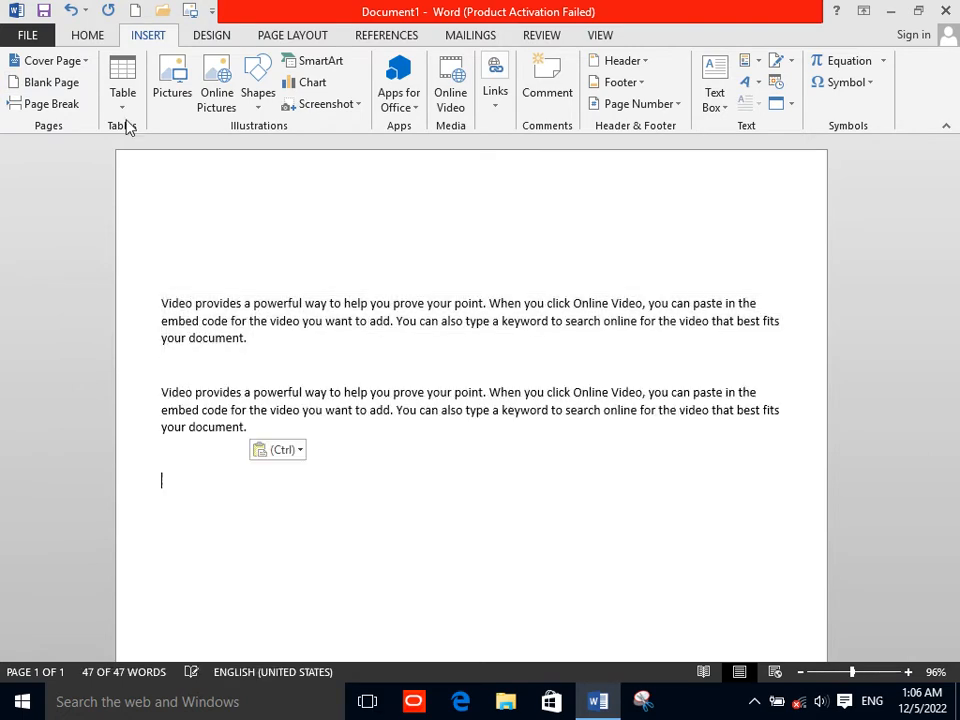
{"action": "key", "text": "ctrl+v"}
{"action": "key", "text": "ctrl+v"}
{"action": "key", "text": "ctrl+v"}
{"action": "key", "text": "ctrl+v"}
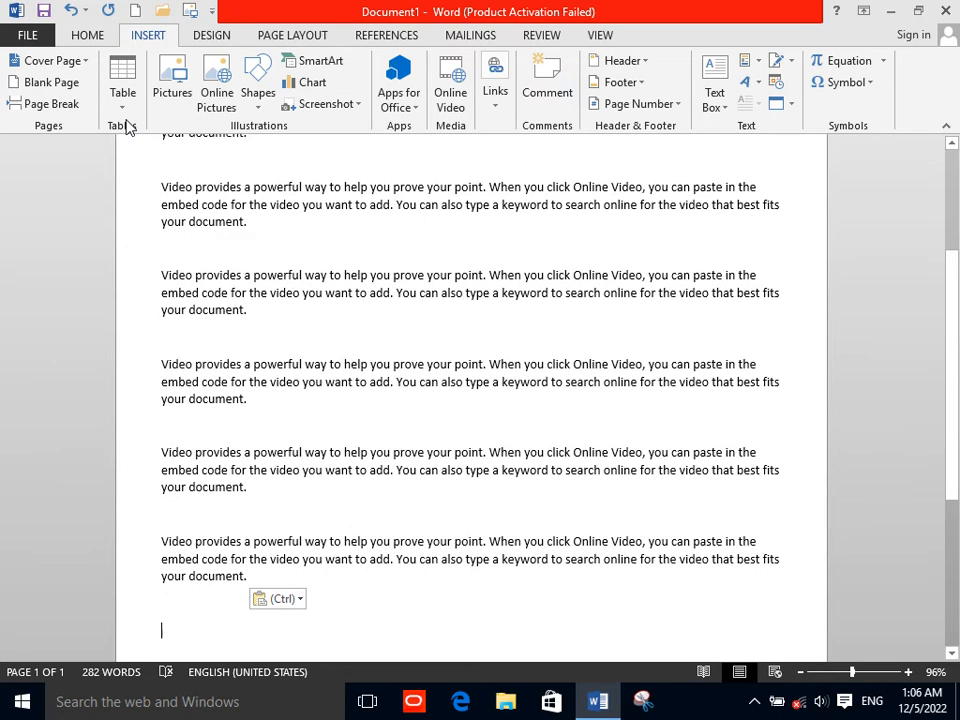
{"action": "key", "text": "ctrl+v"}
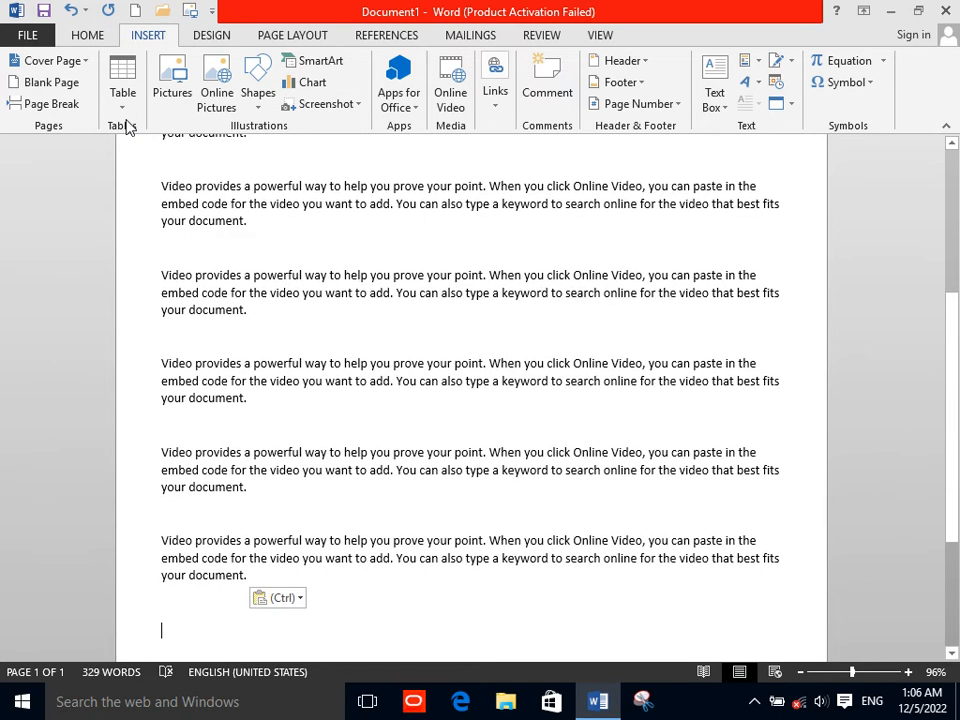
{"action": "key", "text": "ctrl"}
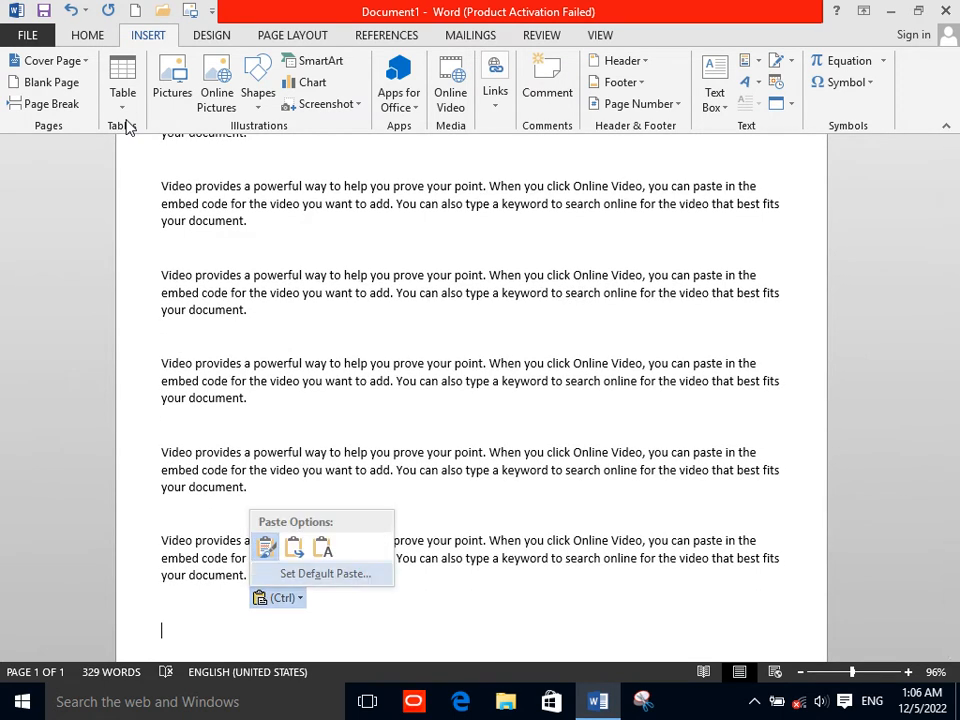
{"action": "key", "text": "Up"}
{"action": "left_click", "coordinate": [194, 7]}
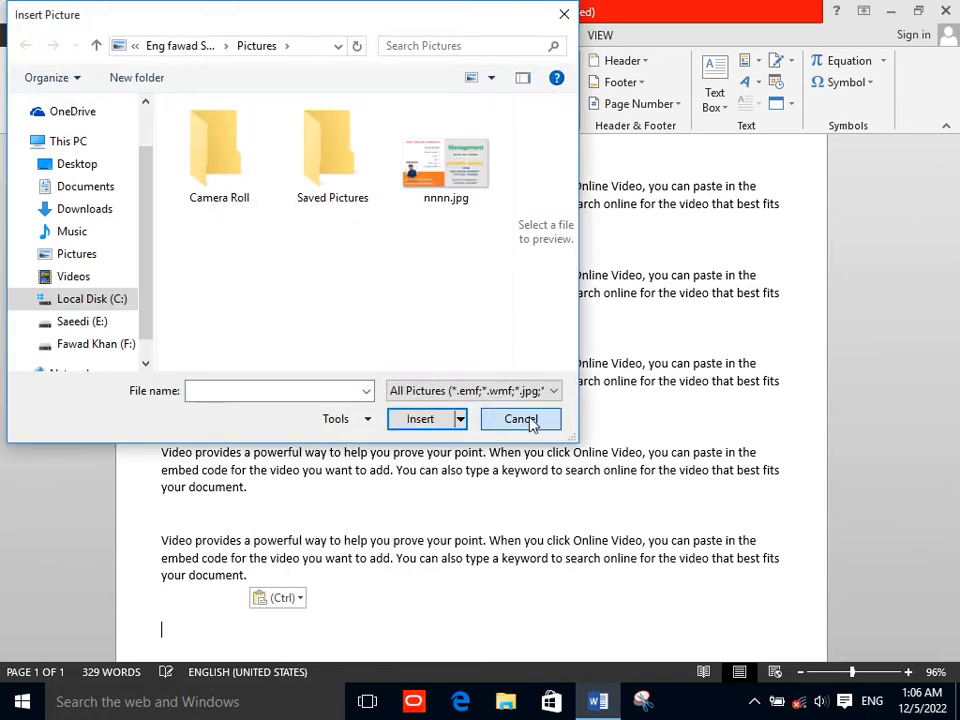
{"action": "left_click", "coordinate": [530, 417]}
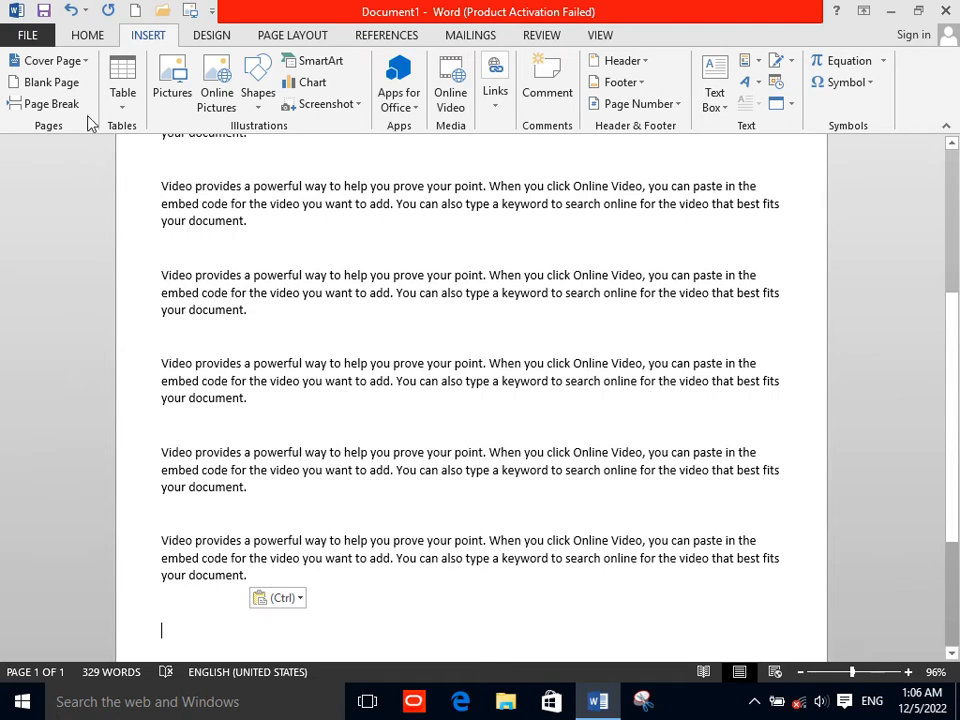
Step: Insert a blank page after the last paragraph, followed by three page breaks
{"action": "left_click", "coordinate": [50, 82]}
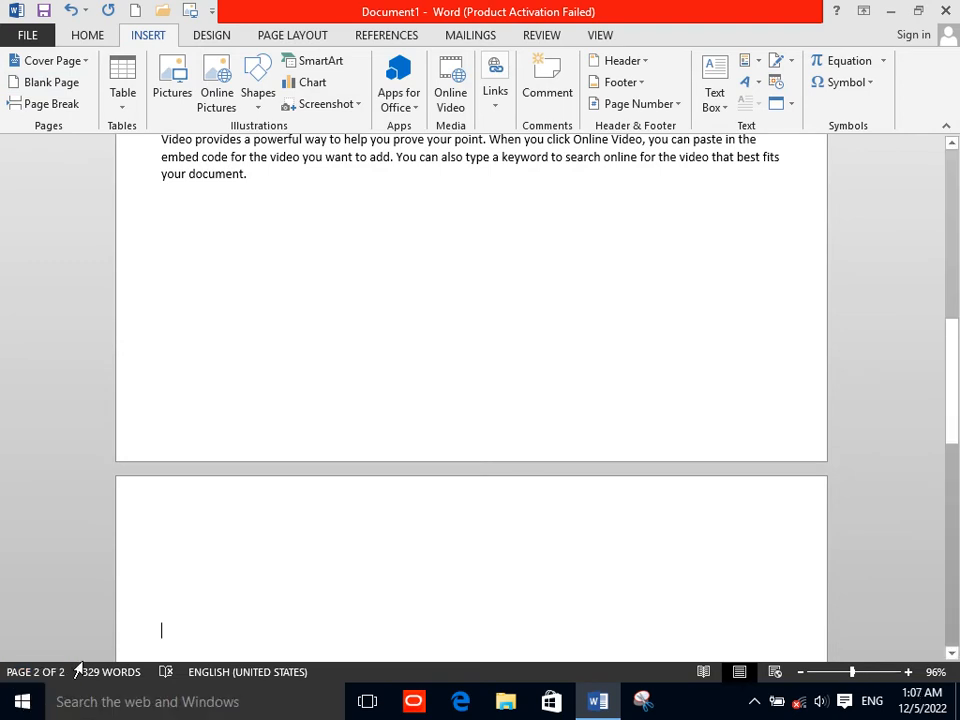
{"action": "left_click", "coordinate": [51, 104]}
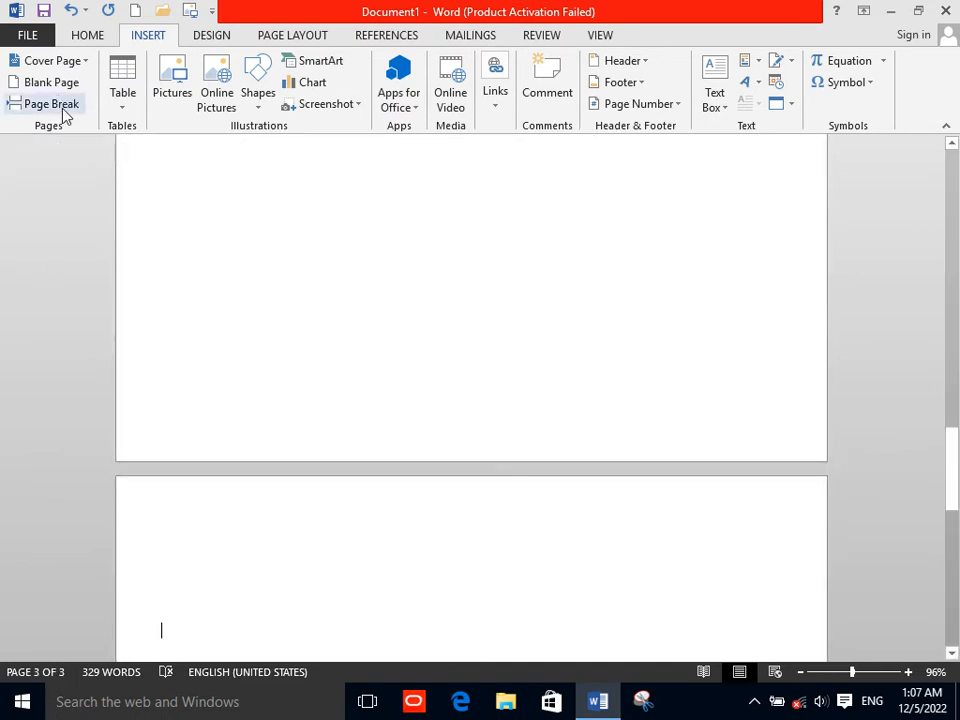
{"action": "left_click", "coordinate": [51, 104]}
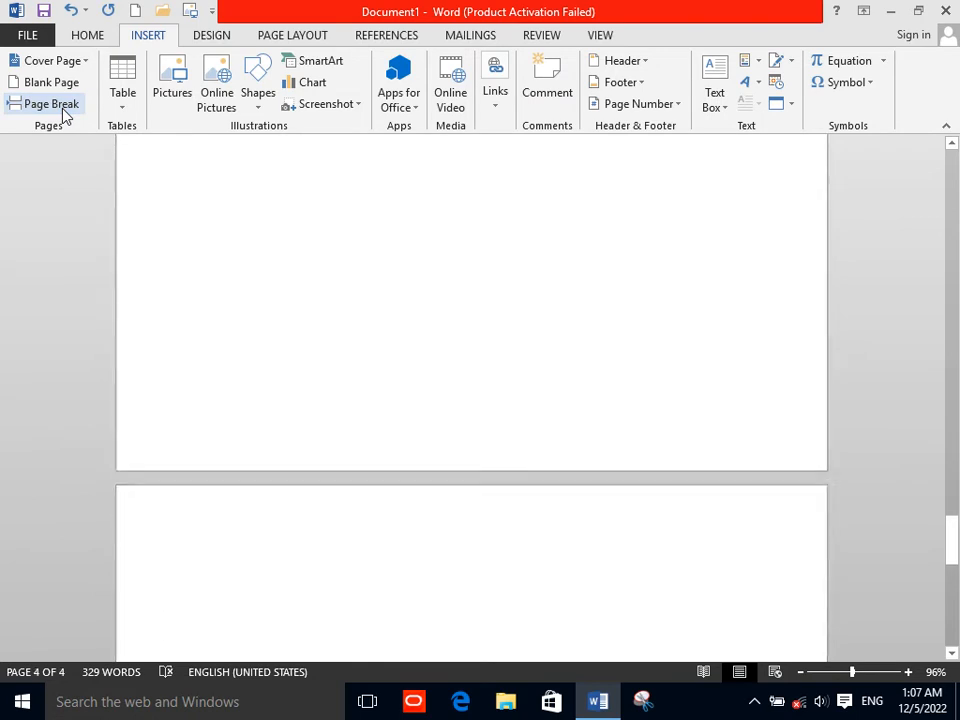
{"action": "left_click", "coordinate": [60, 108]}
Step: Delete all text and page breaks so the document is empty
{"action": "left_click_drag", "start_coordinate": [957, 562], "coordinate": [957, 185]}
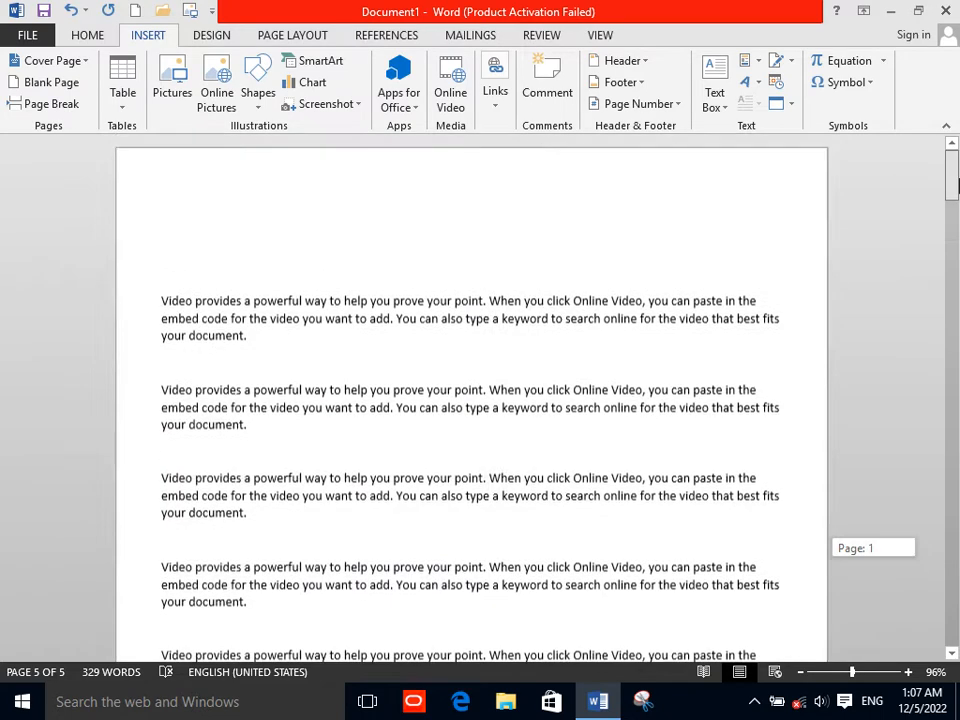
{"action": "key", "text": "ctrl+a"}
{"action": "key", "text": "Delete"}
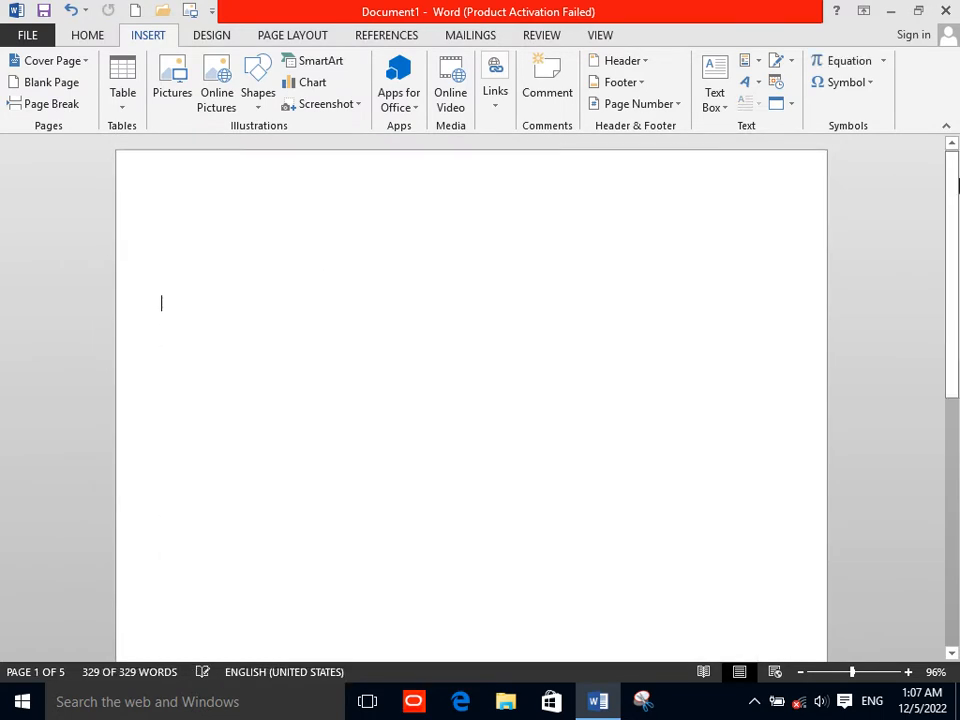
Step: Insert a table with five columns and eight rows in the empty document
{"action": "left_click", "coordinate": [123, 95]}
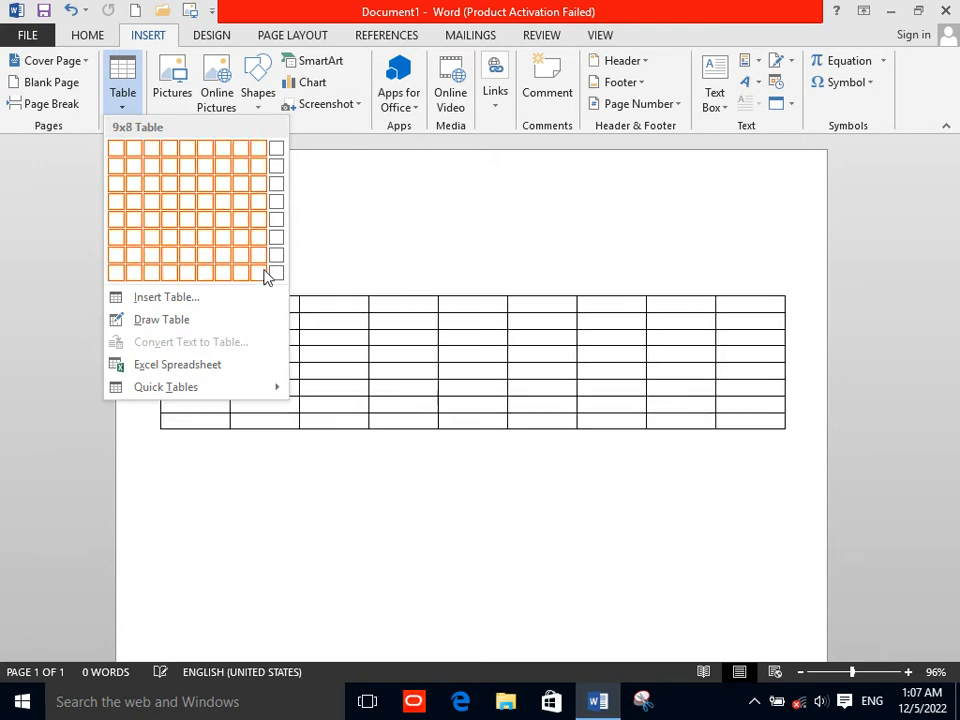
{"action": "left_click", "coordinate": [195, 275]}
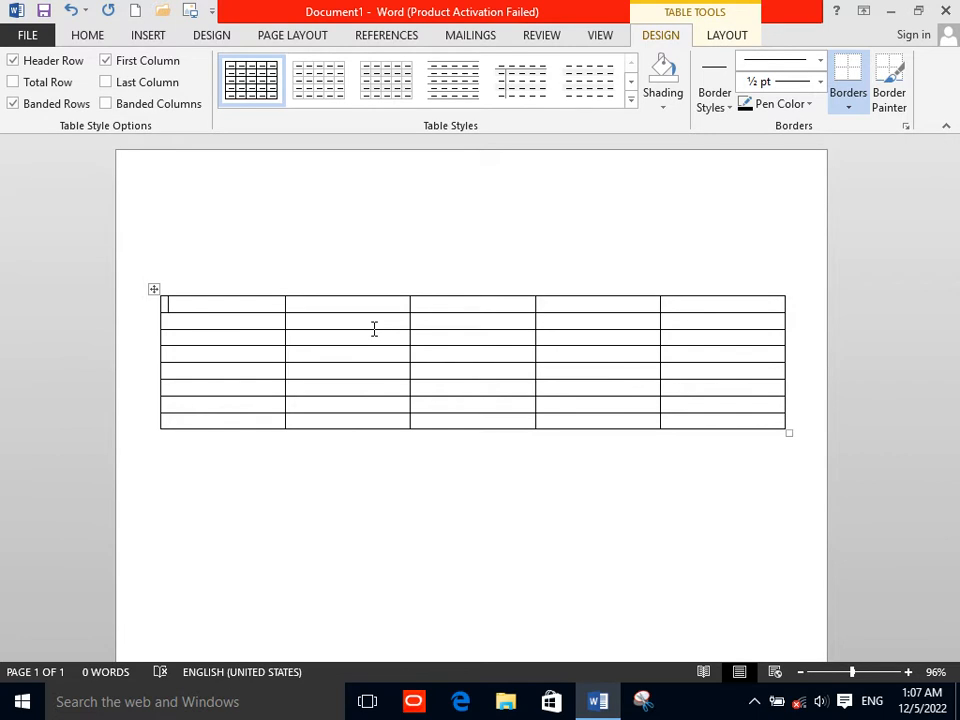
{"action": "left_click", "coordinate": [140, 36]}
{"action": "left_click", "coordinate": [136, 97]}
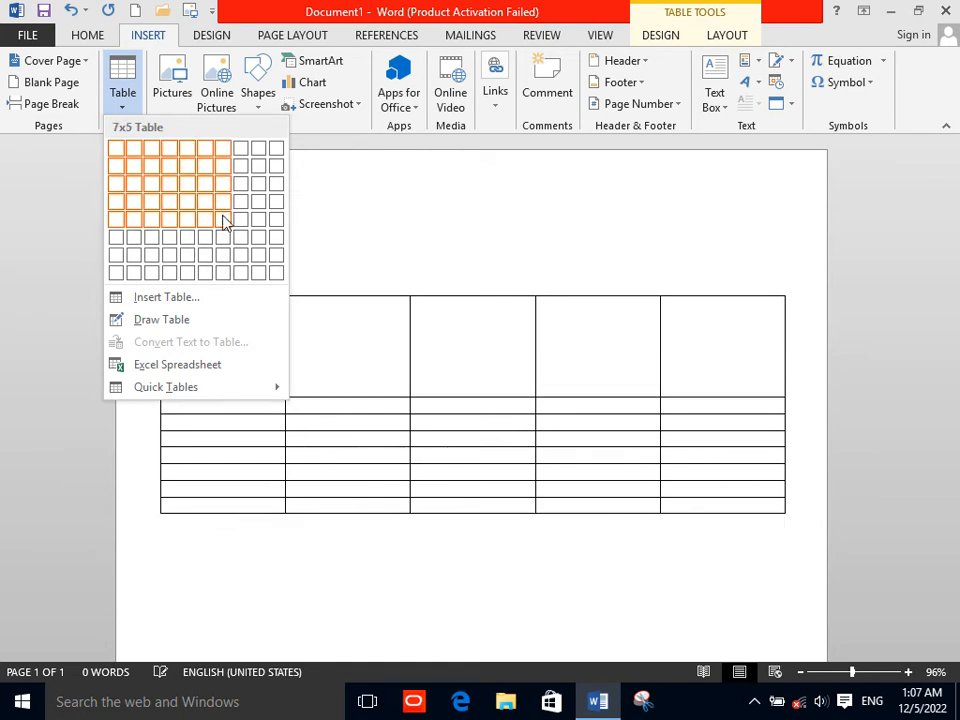
{"action": "left_click", "coordinate": [403, 420]}
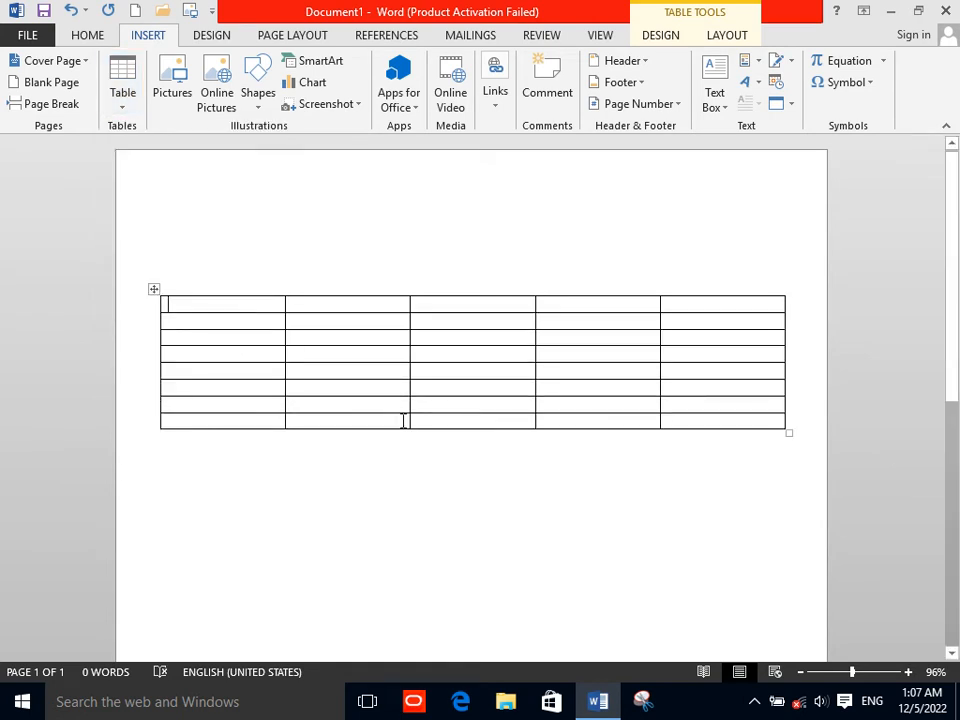
Step: Repeat the last table insertion four times so that copies nest inside the first cell
{"action": "key", "text": "ctrl+y"}
{"action": "key", "text": "ctrl+y"}
{"action": "key", "text": "ctrl+y"}
{"action": "key", "text": "ctrl+y"}
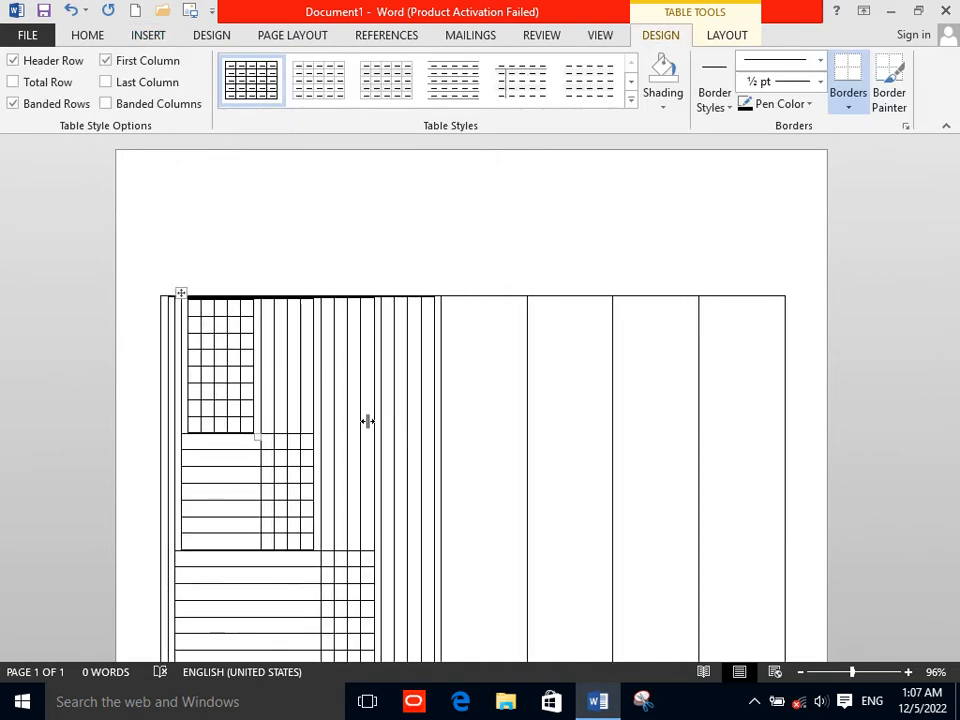
Step: Create a new blank document and define a table of 7 columns and 6 rows for it
{"action": "left_click", "coordinate": [137, 10]}
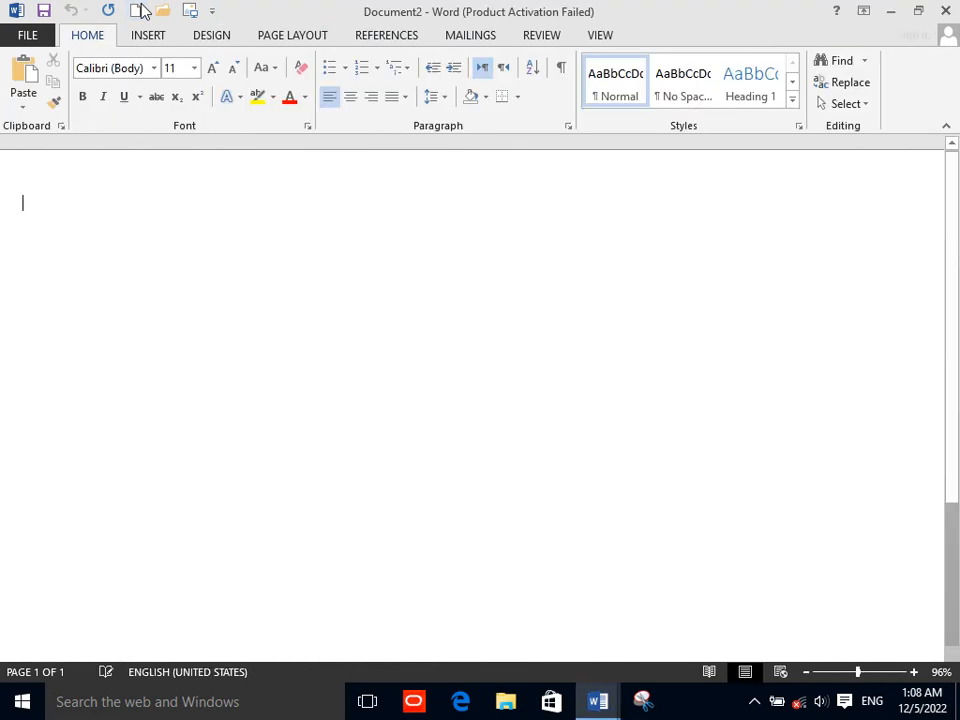
{"action": "left_click", "coordinate": [145, 37]}
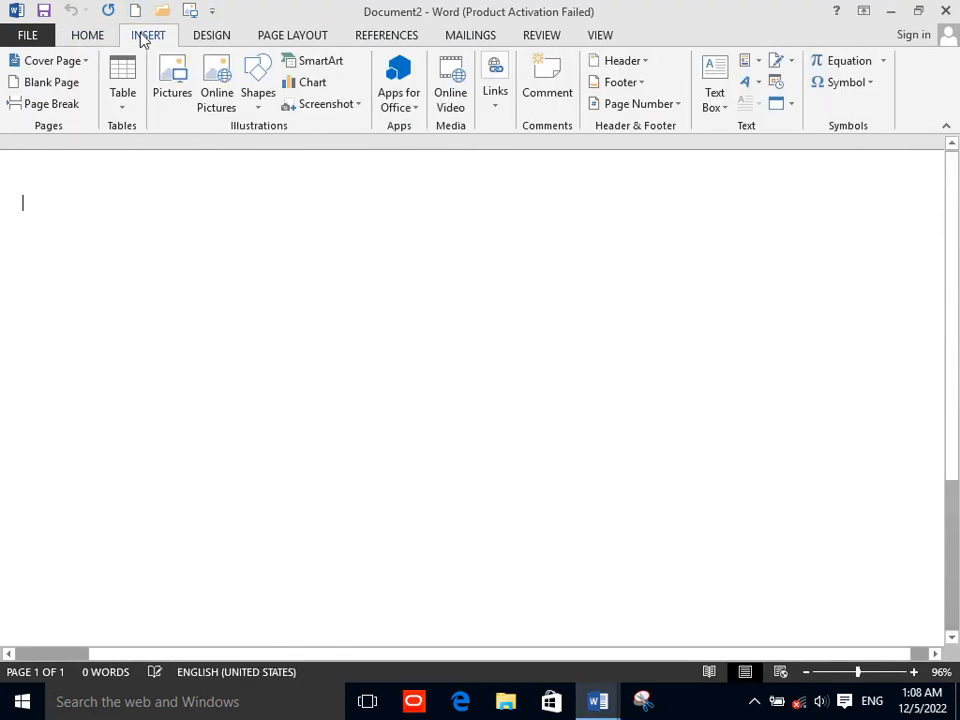
{"action": "left_click", "coordinate": [124, 94]}
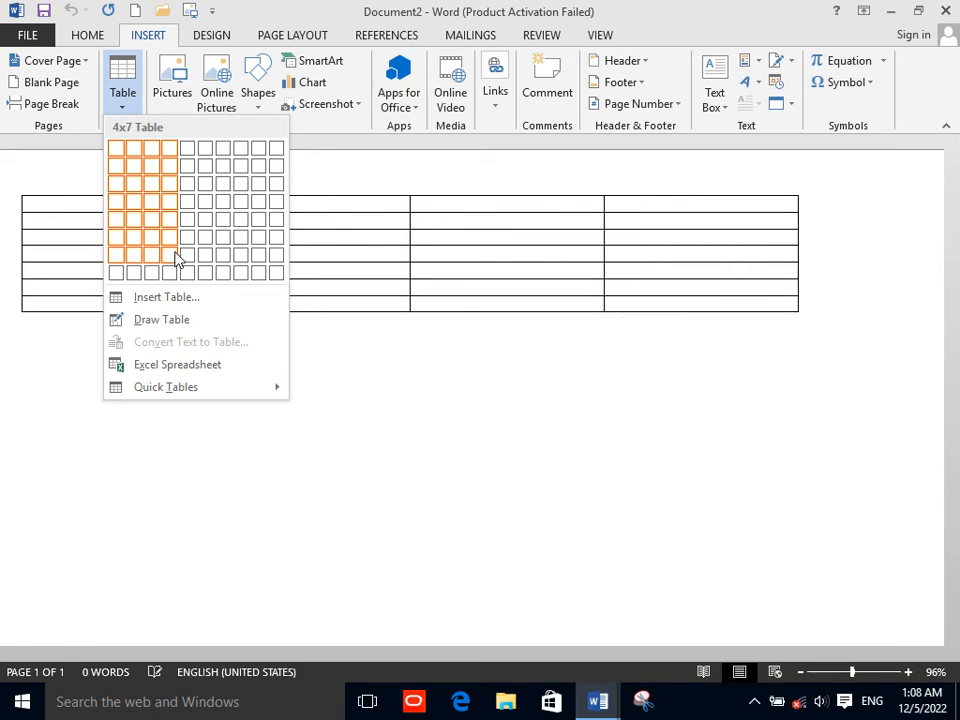
{"action": "left_click", "coordinate": [180, 303]}
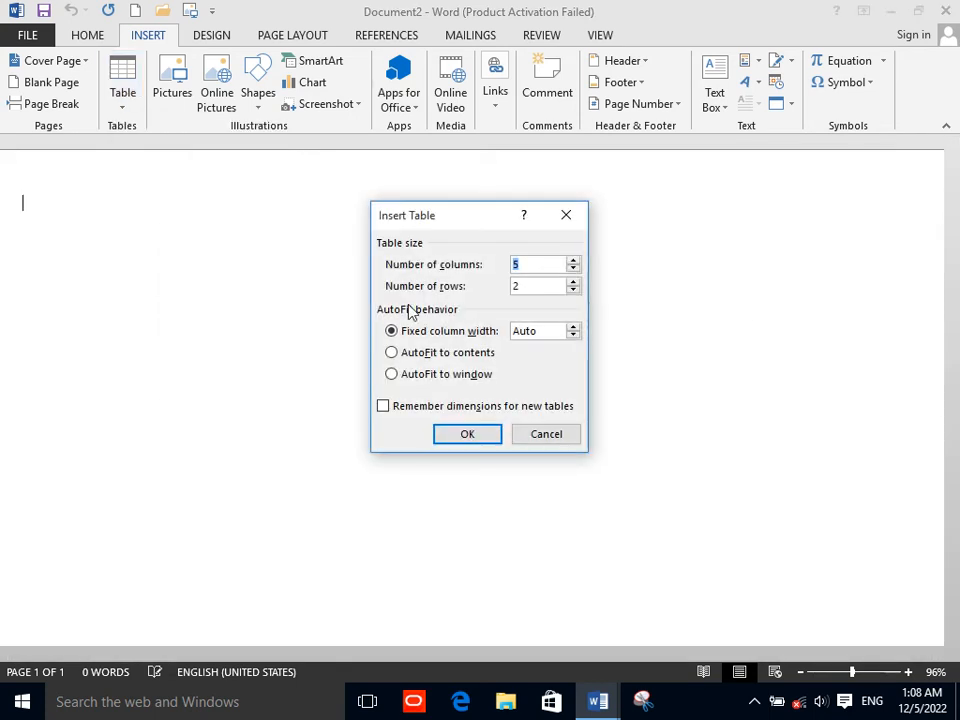
{"action": "type", "text": "5"}
{"action": "double_click", "coordinate": [514, 287]}
{"action": "type", "text": "6"}
Step: Try the column width and AutoFit options, and insert the table with the fixed column width set to Auto
{"action": "double_click", "coordinate": [518, 330]}
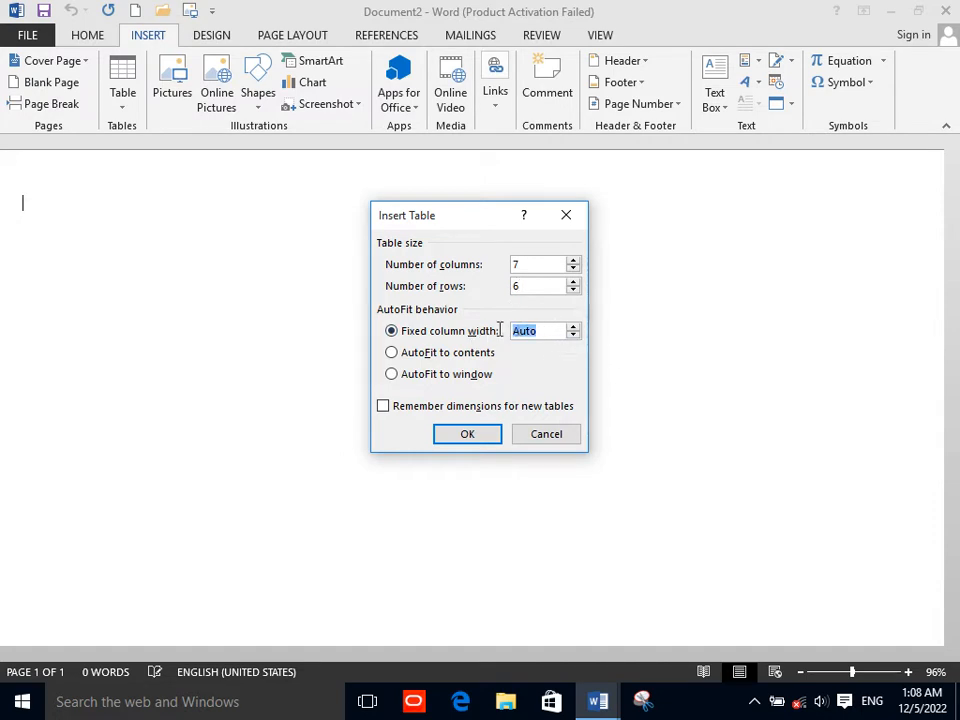
{"action": "left_click", "coordinate": [573, 334]}
{"action": "left_click", "coordinate": [574, 337]}
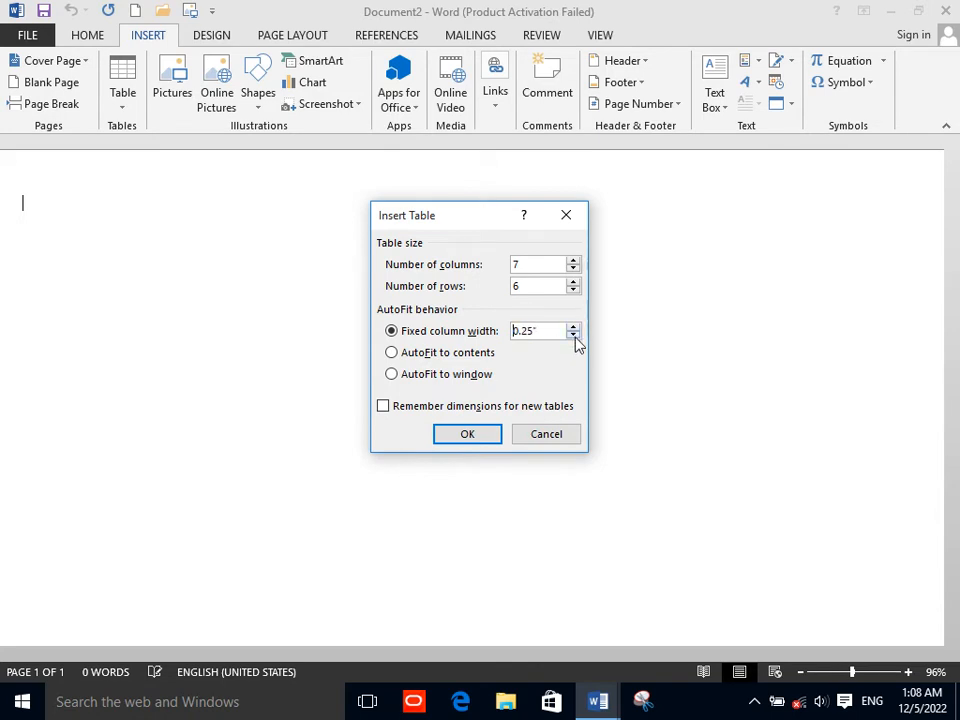
{"action": "left_click", "coordinate": [442, 356]}
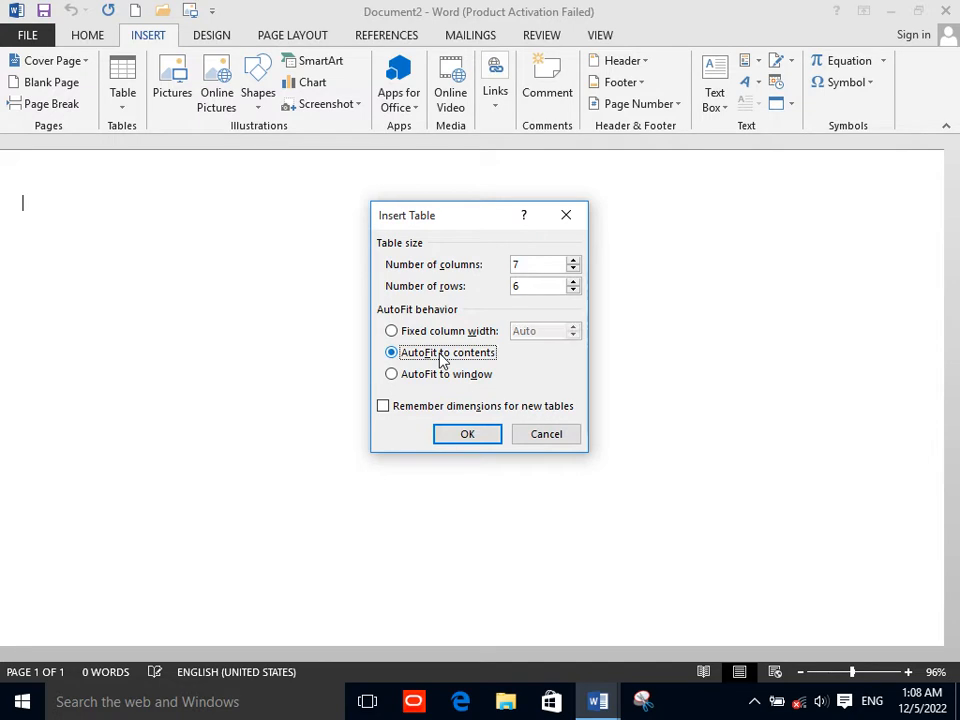
{"action": "left_click", "coordinate": [443, 380]}
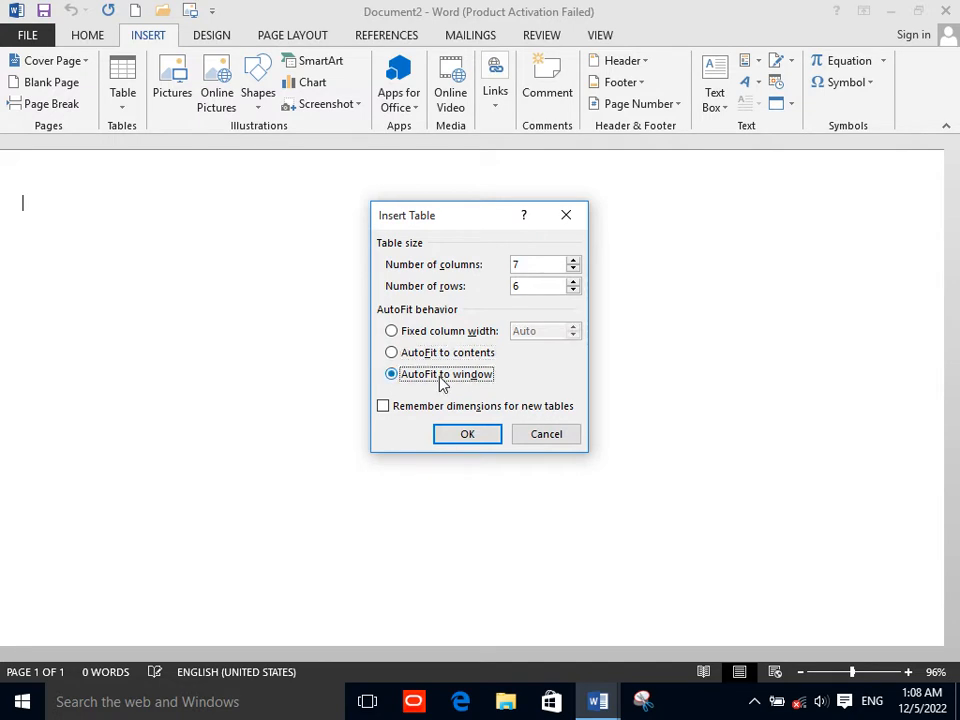
{"action": "left_click", "coordinate": [410, 331]}
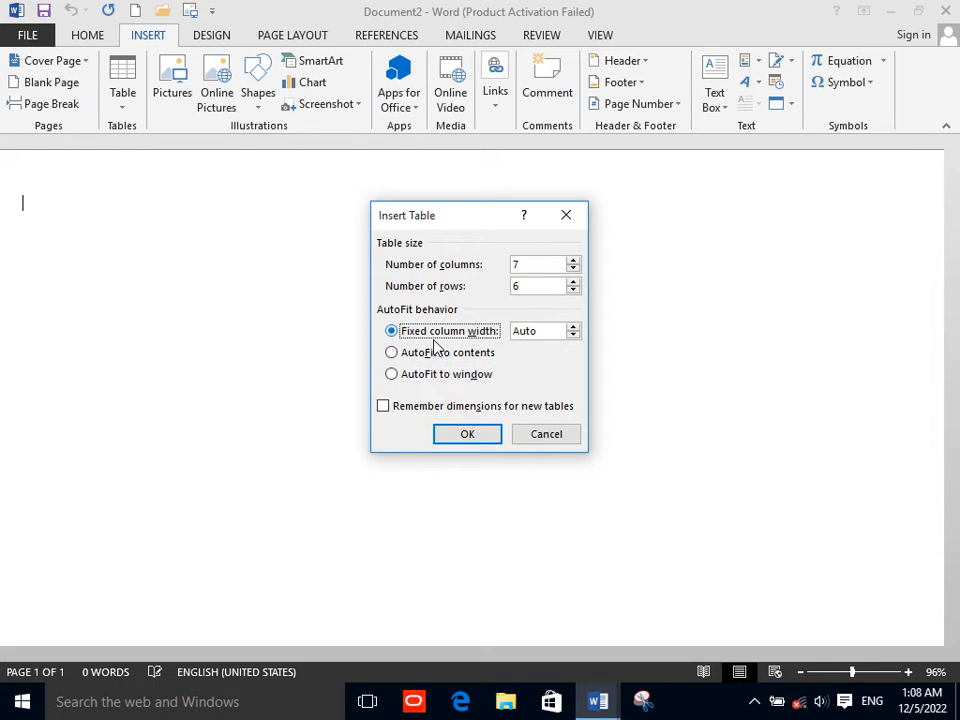
{"action": "left_click", "coordinate": [455, 436]}
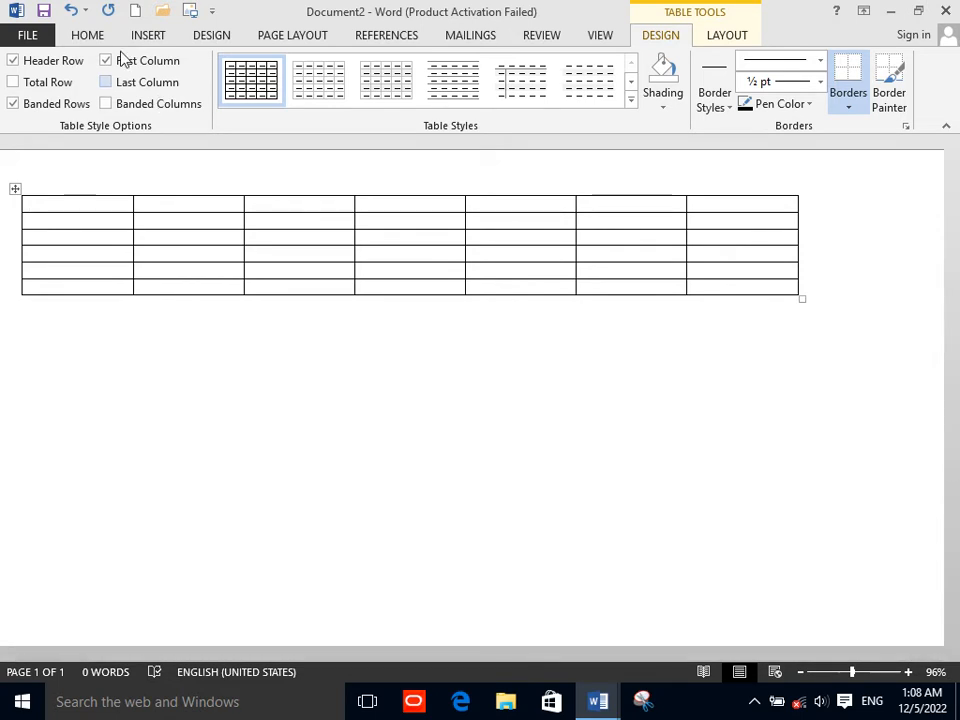
Step: Draw freehand table frames below the existing table: one with two nested cells, a plain one, and a square about 1.5" wide
{"action": "left_click", "coordinate": [146, 36]}
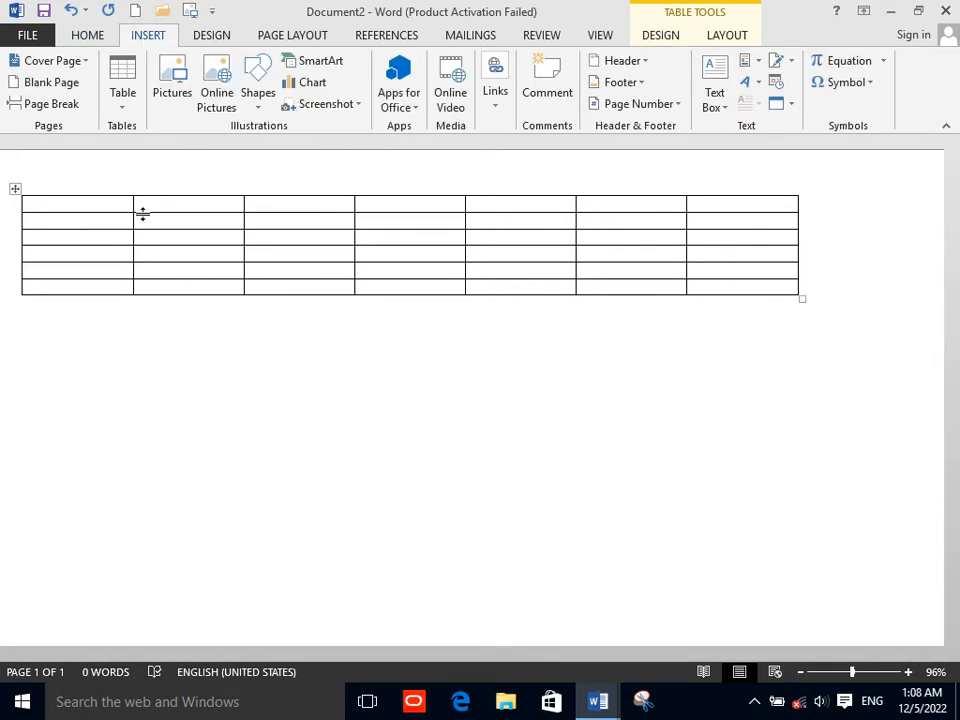
{"action": "left_click", "coordinate": [184, 311]}
{"action": "left_click", "coordinate": [128, 100]}
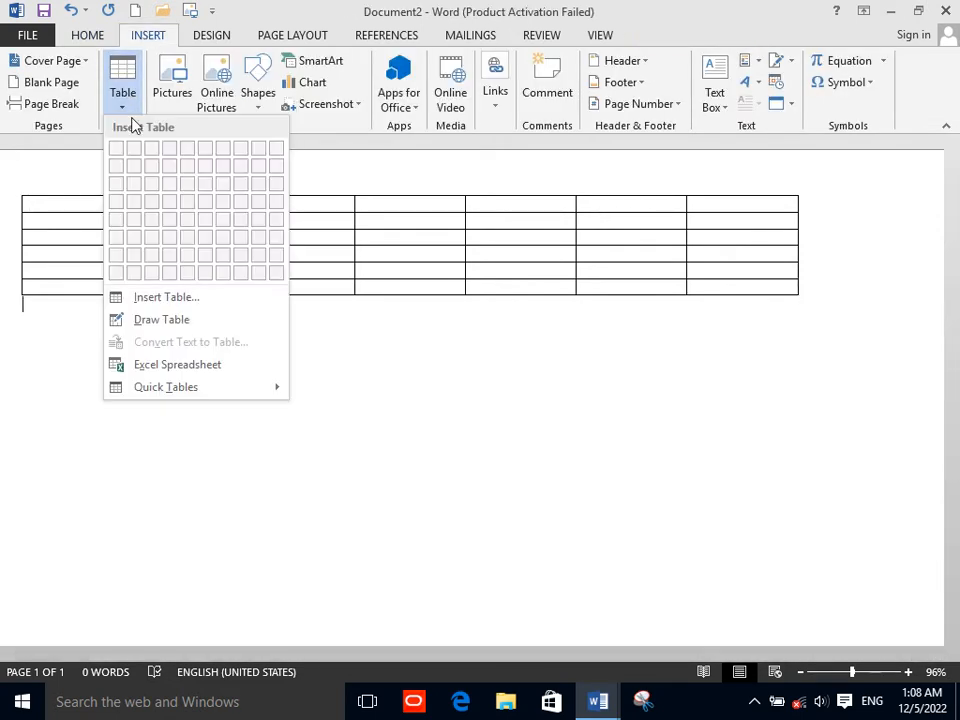
{"action": "left_click", "coordinate": [170, 318]}
{"action": "mouse_move", "coordinate": [121, 312]}
{"action": "left_mouse_down"}
{"action": "mouse_move", "coordinate": [258, 400]}
{"action": "mouse_move", "coordinate": [262, 392]}
{"action": "mouse_move", "coordinate": [197, 323]}
{"action": "left_mouse_up"}
{"action": "mouse_move", "coordinate": [138, 312]}
{"action": "left_mouse_down"}
{"action": "mouse_move", "coordinate": [172, 351]}
{"action": "mouse_move", "coordinate": [248, 333]}
{"action": "mouse_move", "coordinate": [224, 350]}
{"action": "left_mouse_up"}
{"action": "mouse_move", "coordinate": [279, 334]}
{"action": "left_mouse_down"}
{"action": "mouse_move", "coordinate": [396, 414]}
{"action": "mouse_move", "coordinate": [403, 399]}
{"action": "left_mouse_up"}
{"action": "left_click_drag", "start_coordinate": [477, 362], "coordinate": [573, 469]}
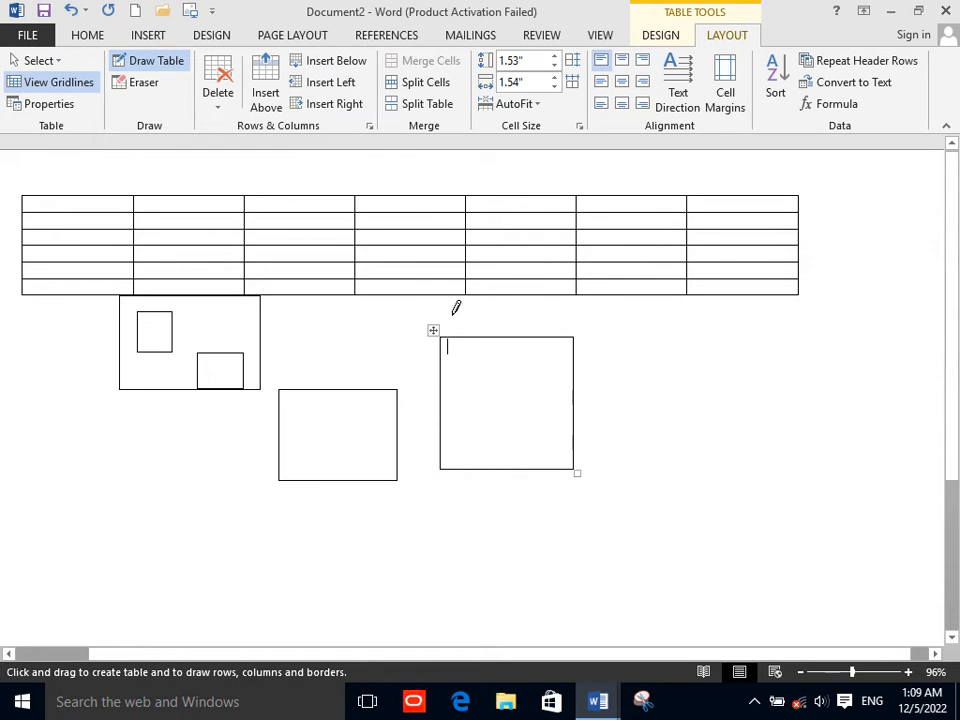
Step: Divide the square drawn frame into seven narrow columns by drawing vertical lines through it
{"action": "left_click_drag", "start_coordinate": [460, 338], "coordinate": [461, 455]}
{"action": "left_click_drag", "start_coordinate": [485, 338], "coordinate": [491, 460]}
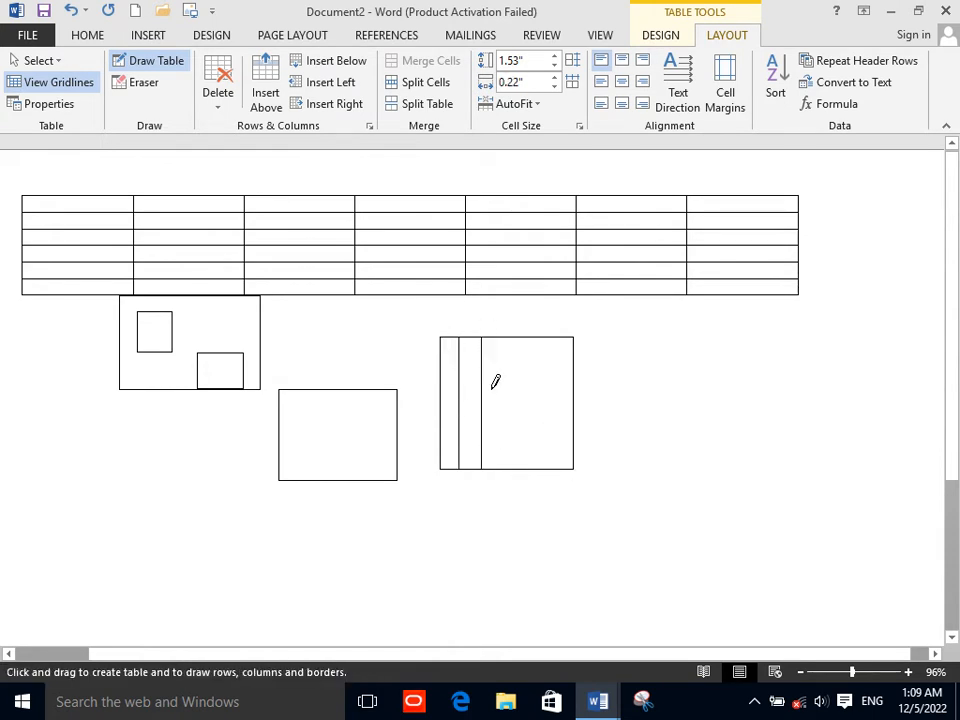
{"action": "mouse_move", "coordinate": [504, 338]}
{"action": "left_mouse_down"}
{"action": "mouse_move", "coordinate": [508, 465]}
{"action": "mouse_move", "coordinate": [531, 336]}
{"action": "mouse_move", "coordinate": [533, 466]}
{"action": "mouse_move", "coordinate": [559, 347]}
{"action": "mouse_move", "coordinate": [542, 470]}
{"action": "left_mouse_up"}
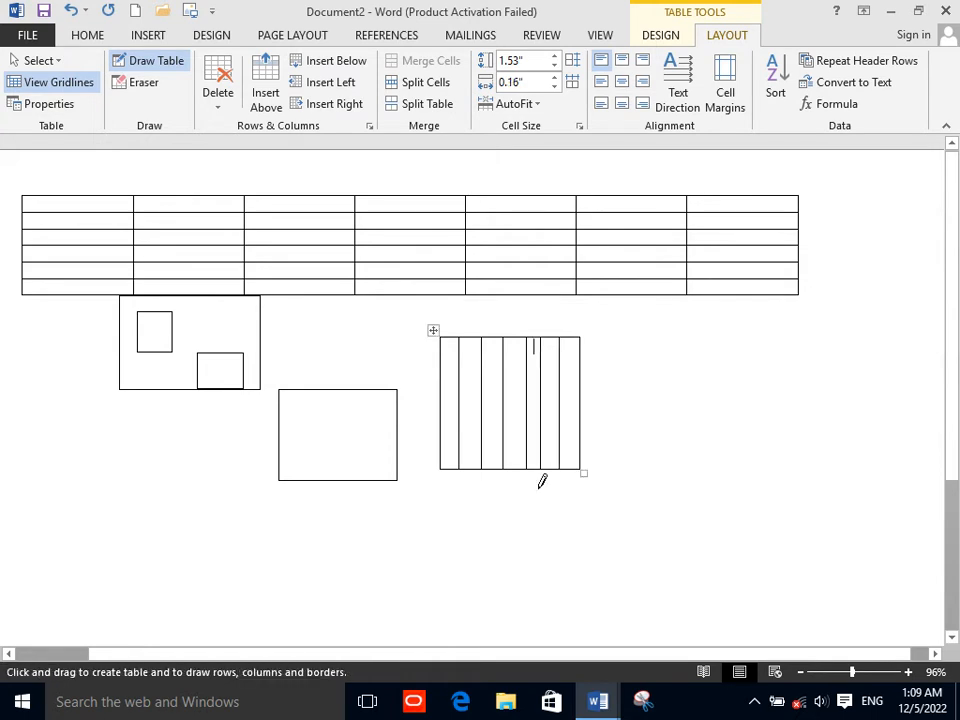
{"action": "left_click", "coordinate": [89, 40]}
{"action": "left_click", "coordinate": [143, 42]}
{"action": "left_click", "coordinate": [119, 100]}
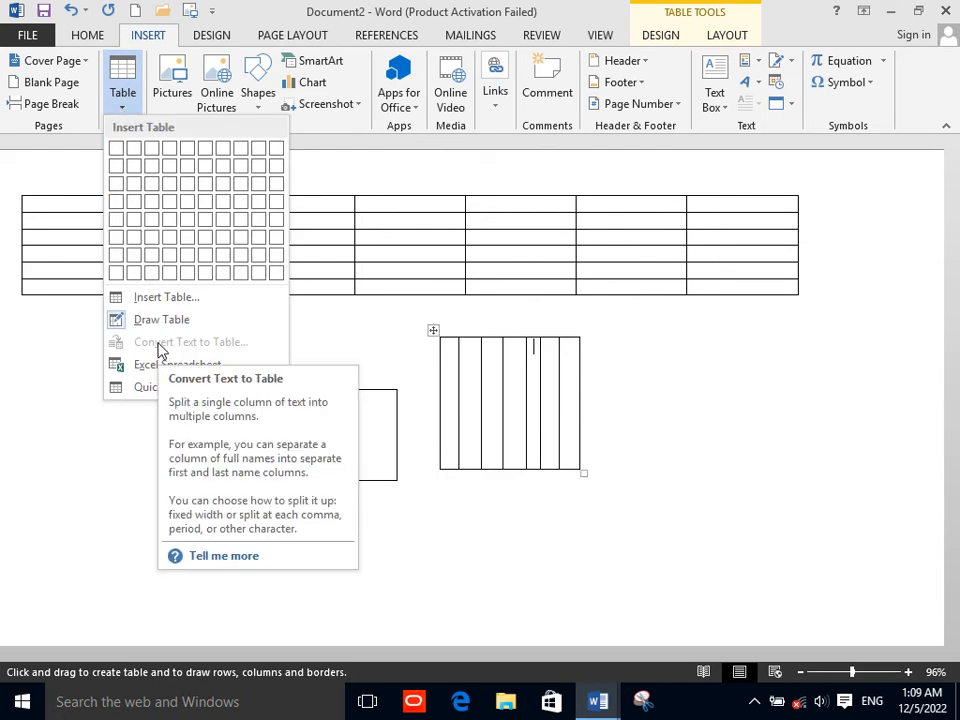
{"action": "left_click", "coordinate": [152, 443]}
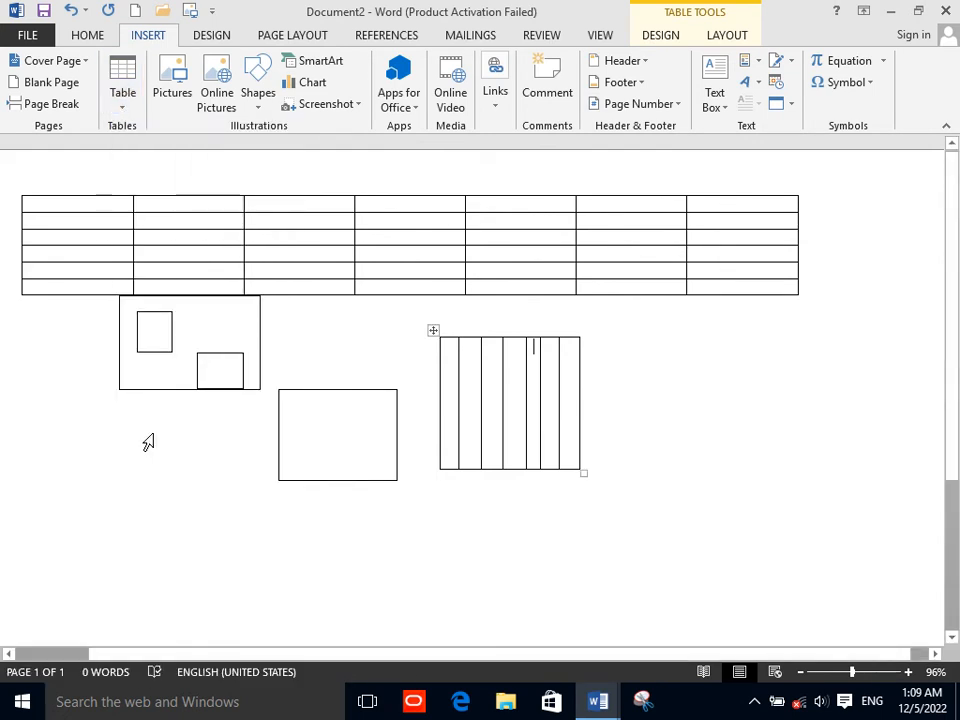
Step: Create a new blank document and enter a list of four people's names, one per line
{"action": "left_click", "coordinate": [135, 11]}
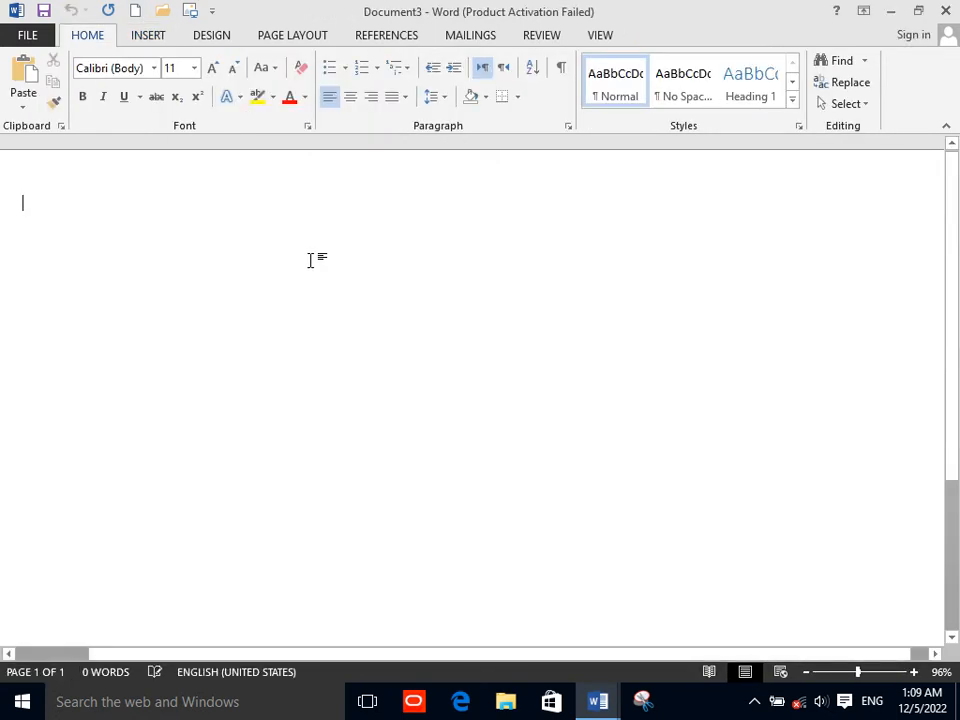
{"action": "type", "text": "Khan "}
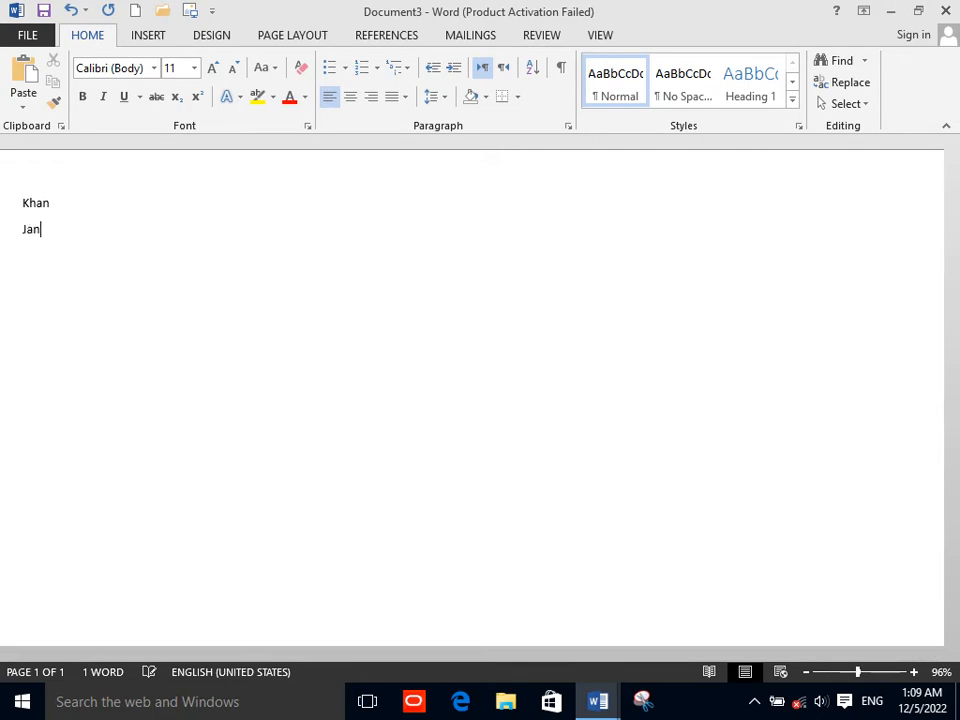
{"action": "type", "text": "Jan"}
{"action": "key", "text": "Return"}
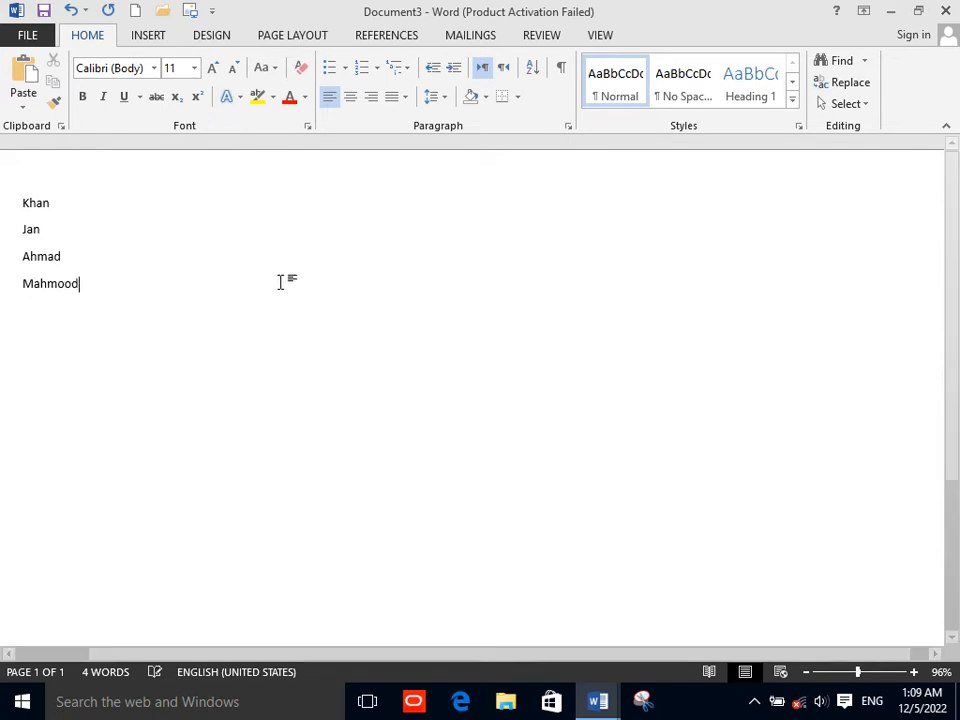
Step: Convert the list of names to a one-column table, separating text at paragraphs with the fixed column width set to Auto
{"action": "left_click_drag", "start_coordinate": [139, 287], "coordinate": [49, 146]}
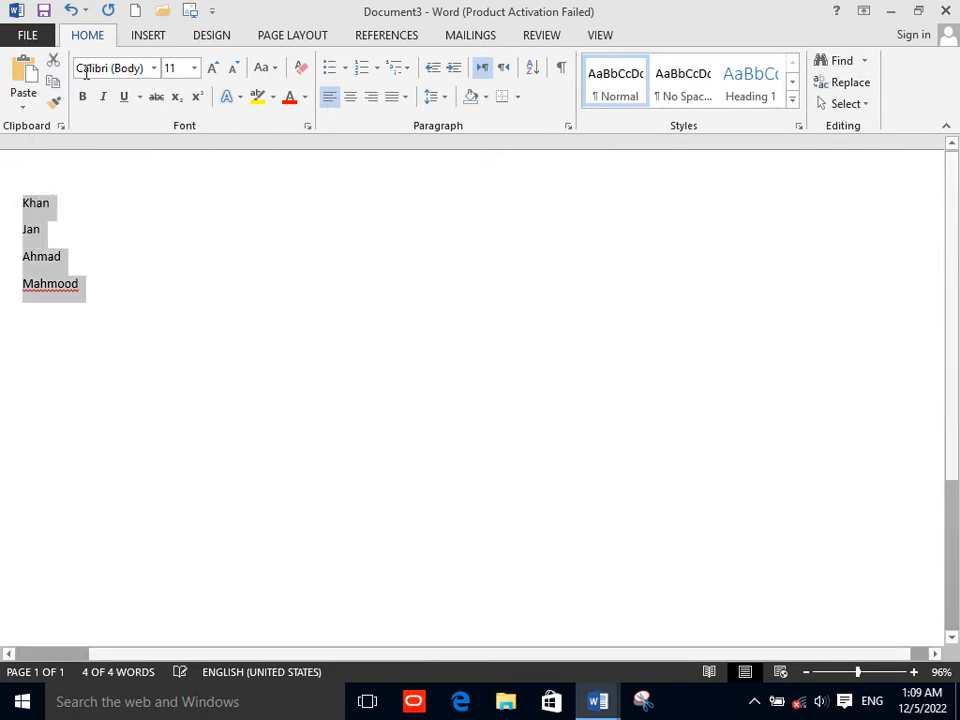
{"action": "left_click", "coordinate": [146, 36]}
{"action": "left_click", "coordinate": [124, 95]}
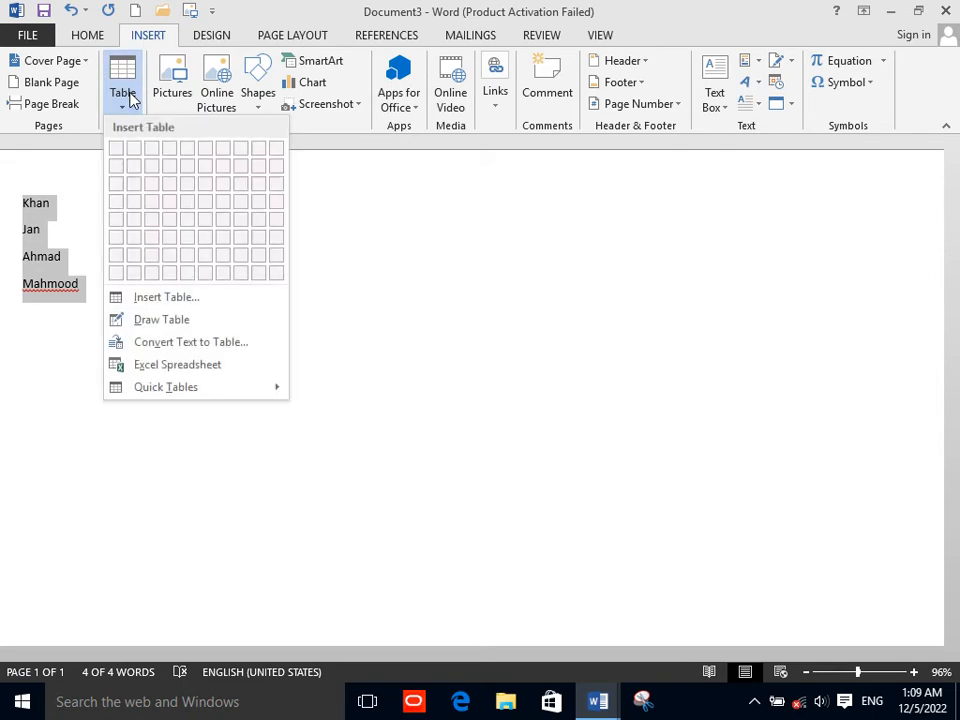
{"action": "left_click", "coordinate": [163, 342]}
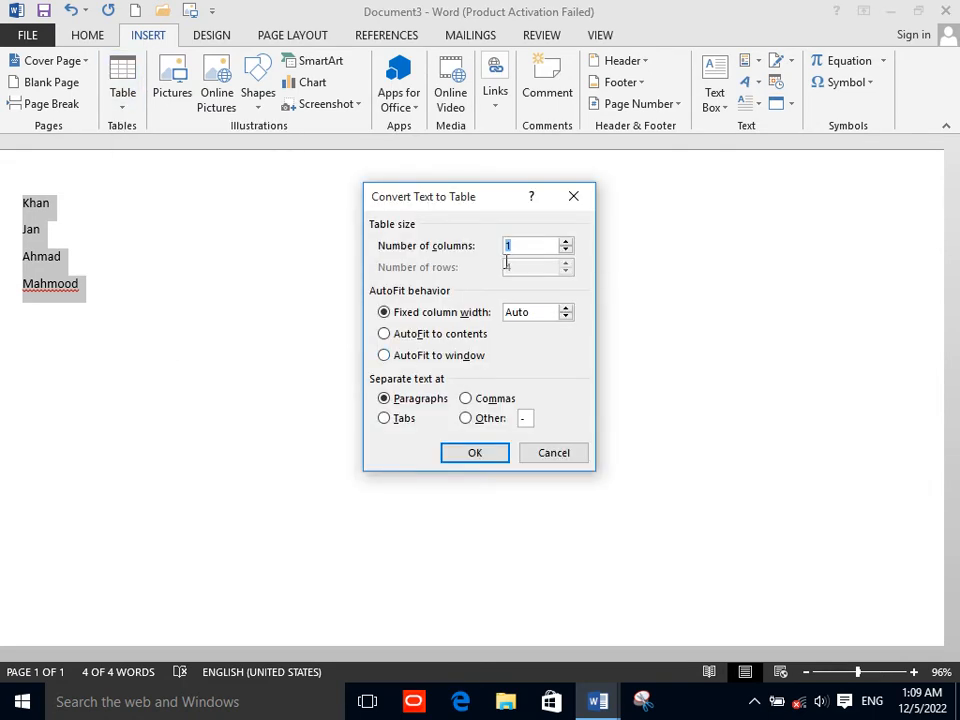
{"action": "left_click", "coordinate": [472, 455]}
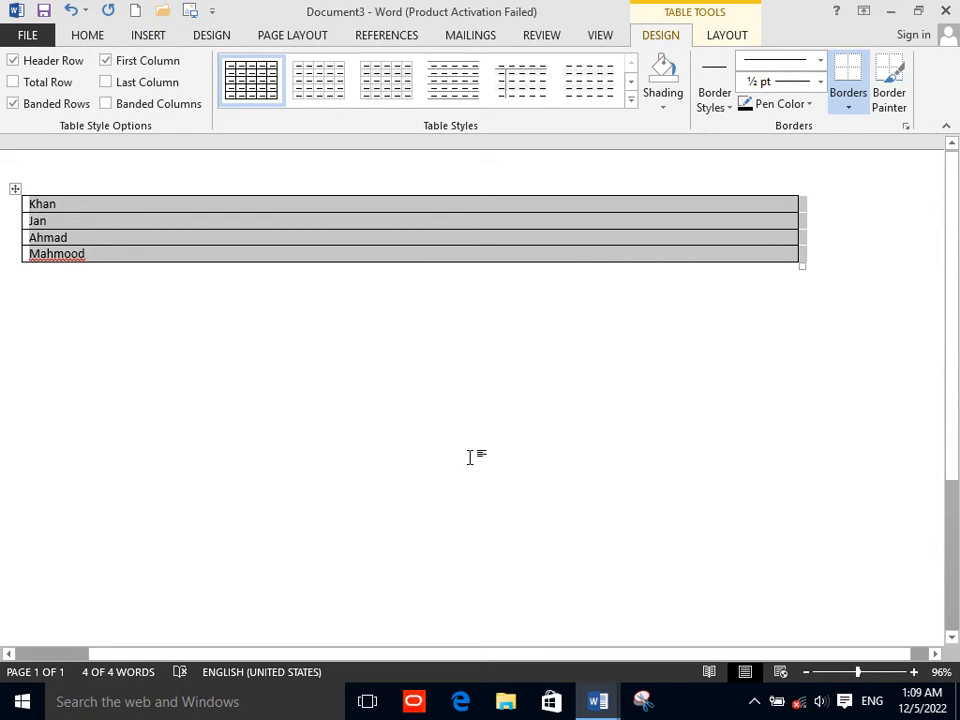
Step: Insert an Excel spreadsheet below the names table and dismiss the Office activation wizard
{"action": "left_click", "coordinate": [380, 403]}
{"action": "left_click", "coordinate": [152, 37]}
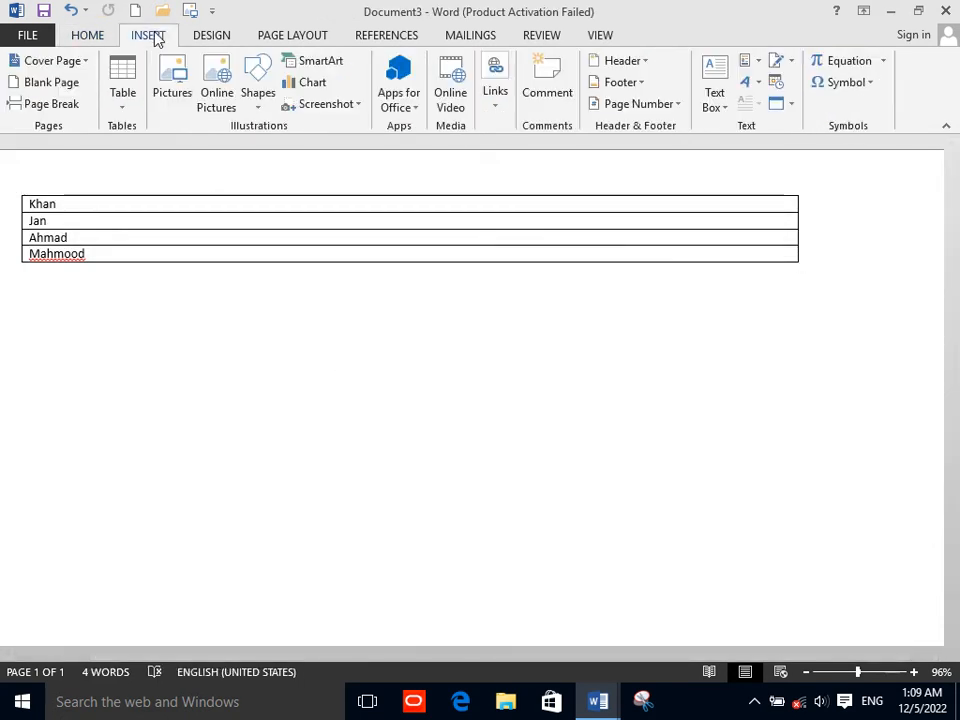
{"action": "left_click", "coordinate": [122, 90]}
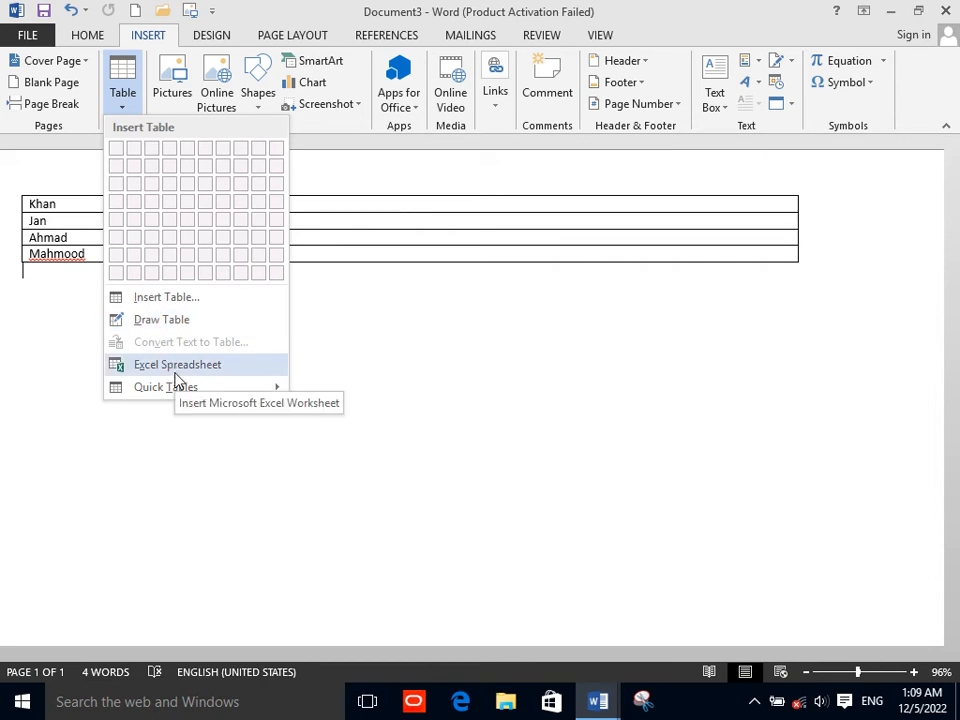
{"action": "left_click", "coordinate": [186, 441]}
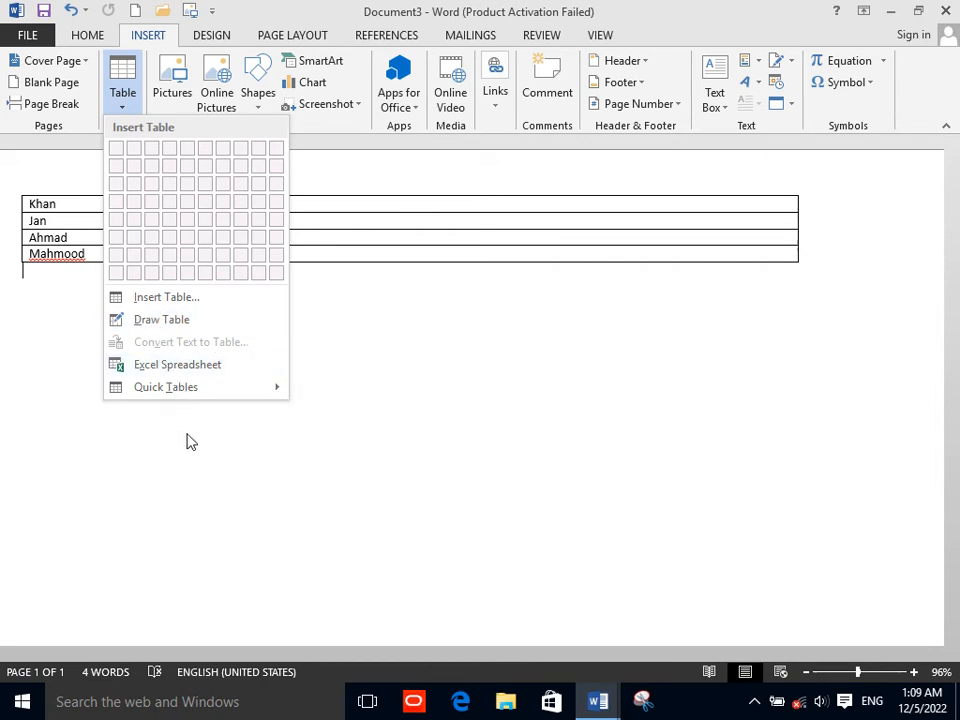
{"action": "left_click", "coordinate": [124, 92]}
{"action": "left_click", "coordinate": [169, 364]}
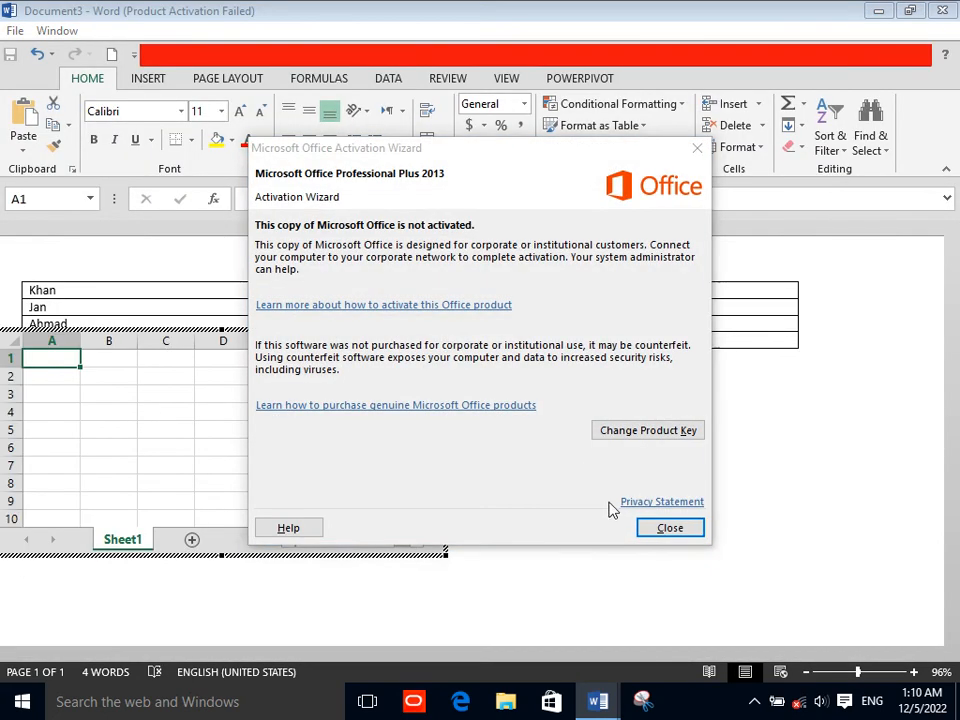
{"action": "left_click", "coordinate": [660, 527]}
Step: Fill cells D5 to D7 with sfadkj, fasdf and fasdf, enter fdas in D9, and leave the spreadsheet
{"action": "left_click", "coordinate": [245, 428]}
{"action": "type", "text": "sfadkj"}
{"action": "key", "text": "Return"}
{"action": "type", "text": "fasdf"}
{"action": "key", "text": "Return"}
{"action": "type", "text": "fasdf"}
{"action": "key", "text": "Return"}
{"action": "key", "text": "Return"}
{"action": "type", "text": "fdas"}
{"action": "left_click", "coordinate": [476, 446]}
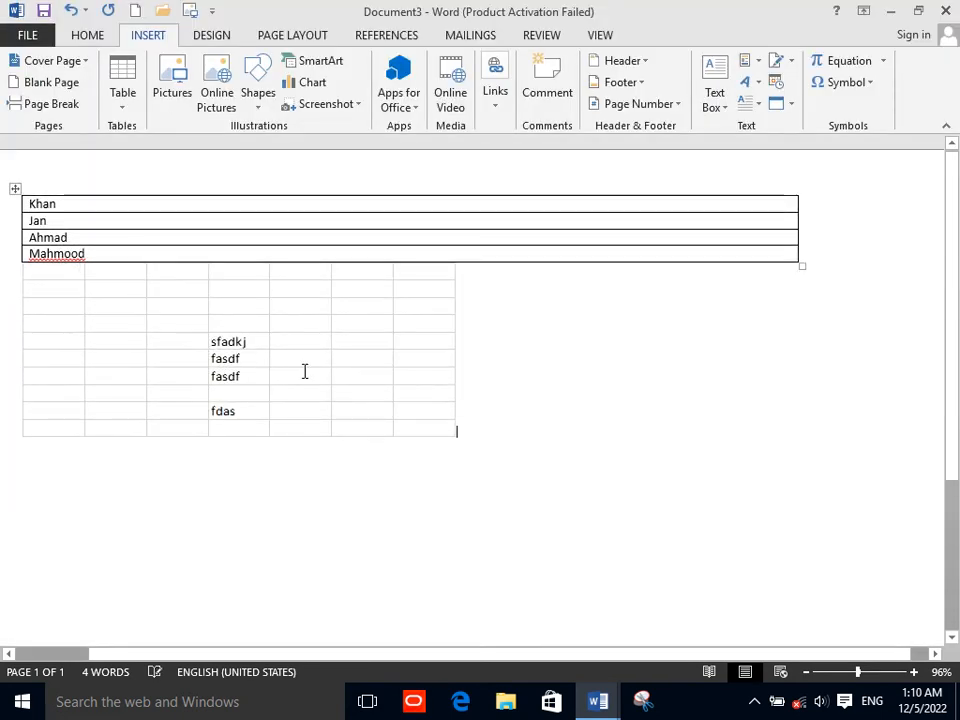
Step: Reopen the embedded spreadsheet for editing, leave it again, and create a new blank document
{"action": "double_click", "coordinate": [193, 371]}
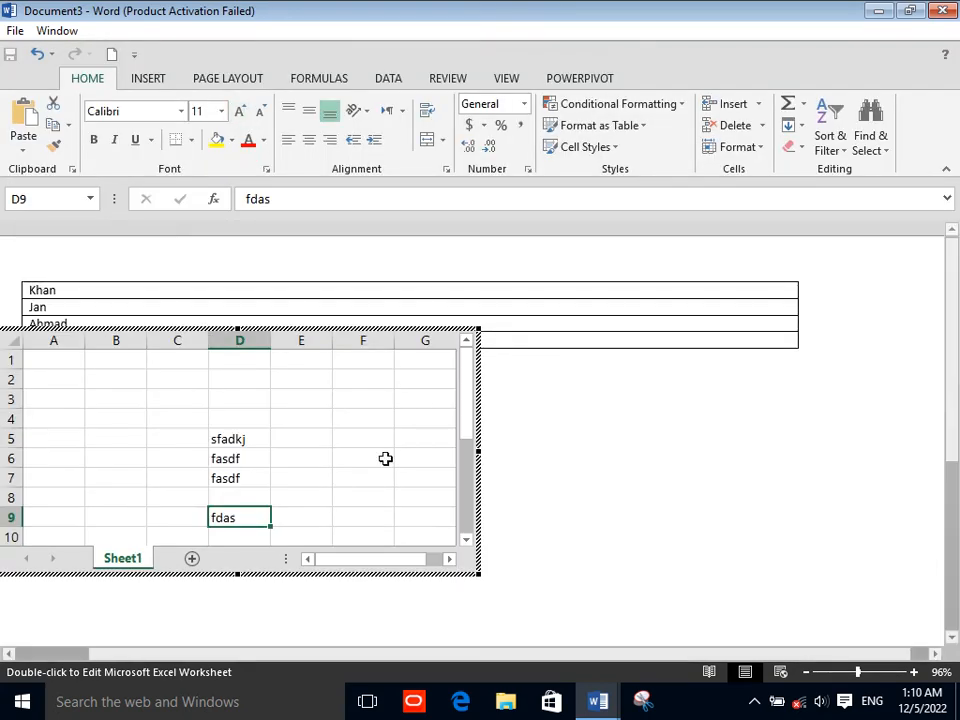
{"action": "left_click", "coordinate": [531, 516]}
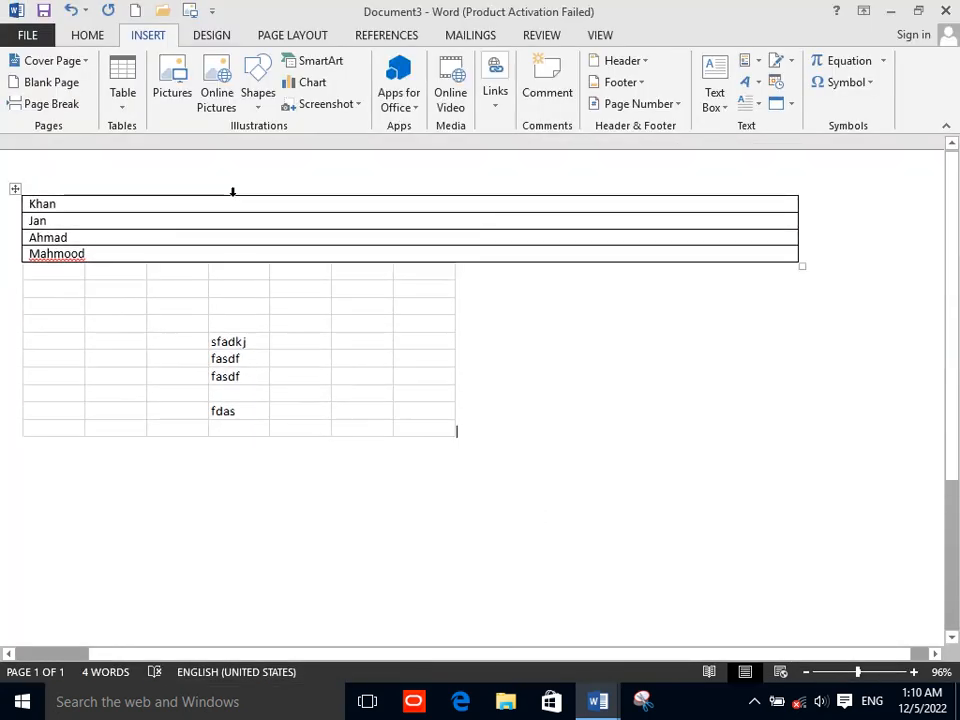
{"action": "left_click", "coordinate": [138, 10]}
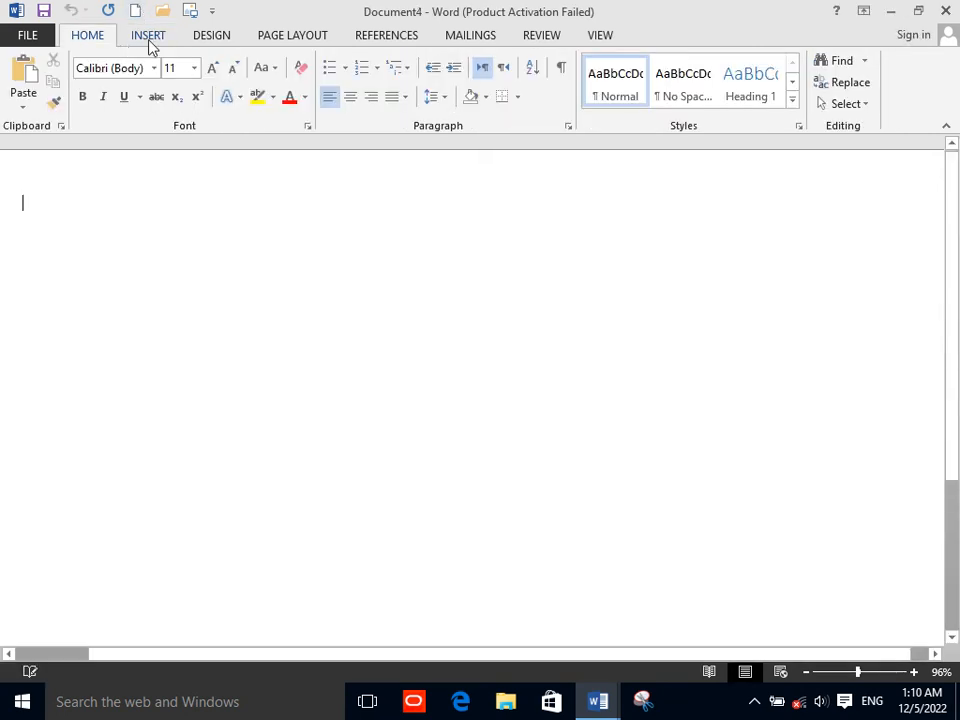
Step: Try the Calendar 1 quick table in the empty document and undo its insertion
{"action": "left_click", "coordinate": [148, 36]}
{"action": "left_click", "coordinate": [126, 97]}
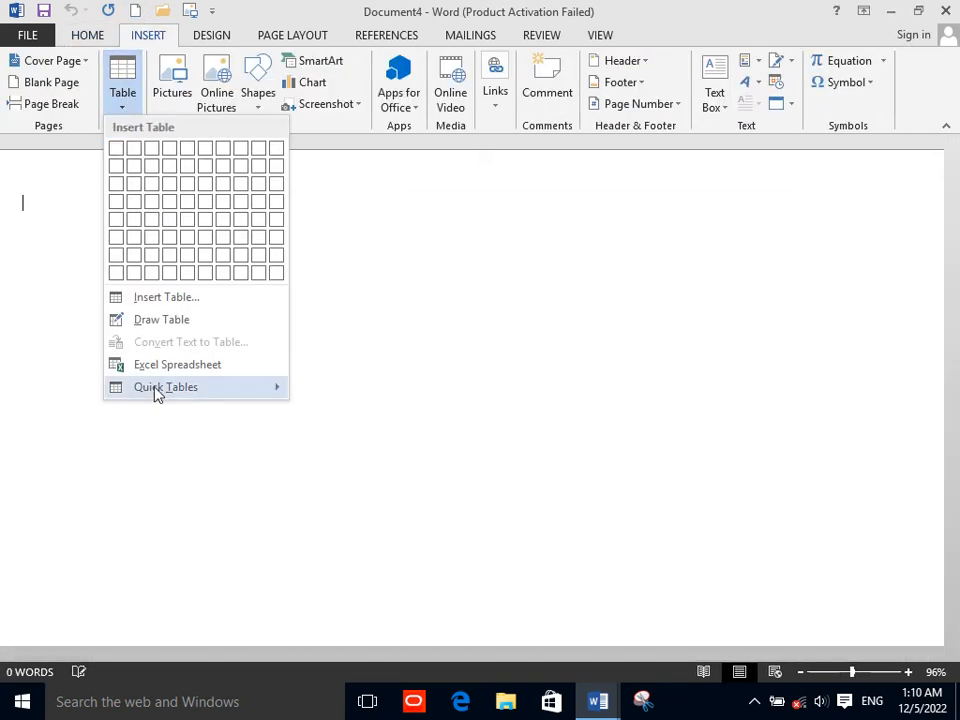
{"action": "mouse_move", "coordinate": [163, 400]}
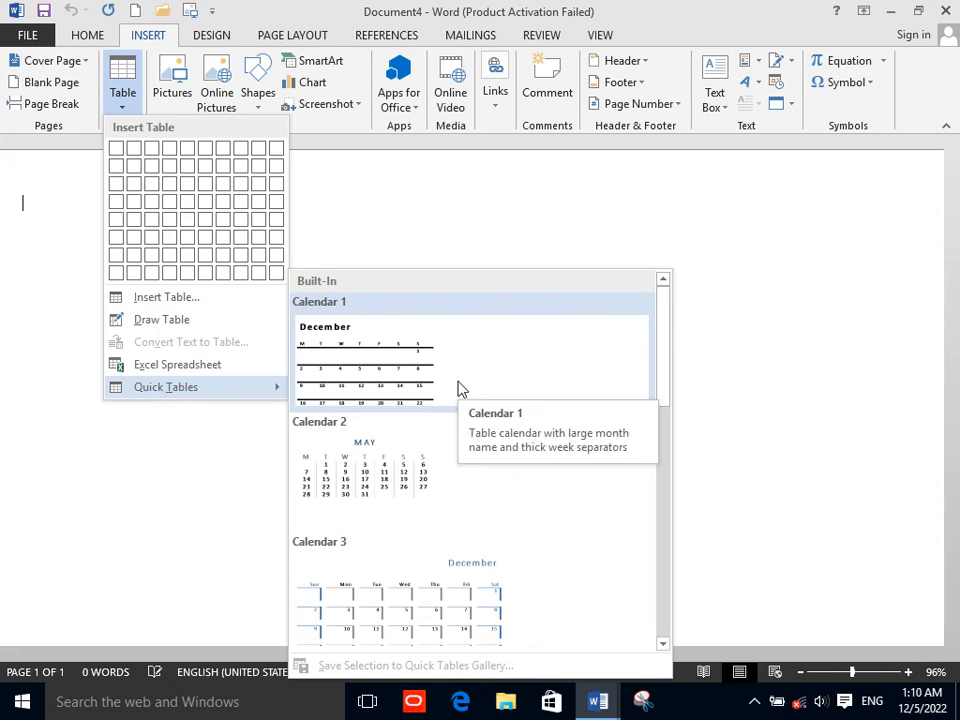
{"action": "left_click", "coordinate": [424, 387]}
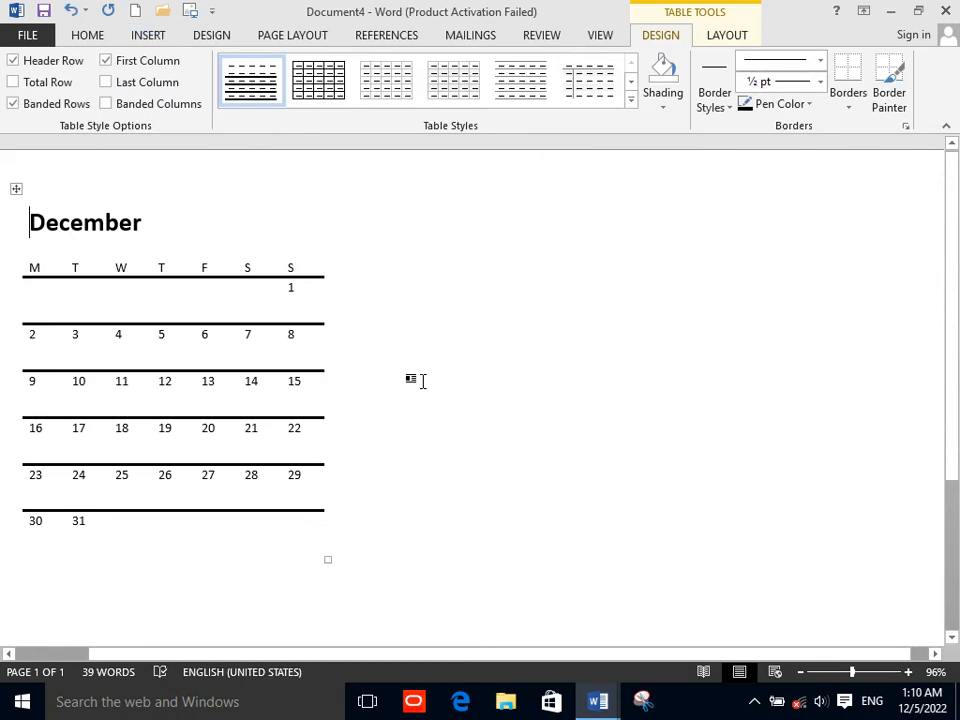
{"action": "key", "text": "ctrl+z"}
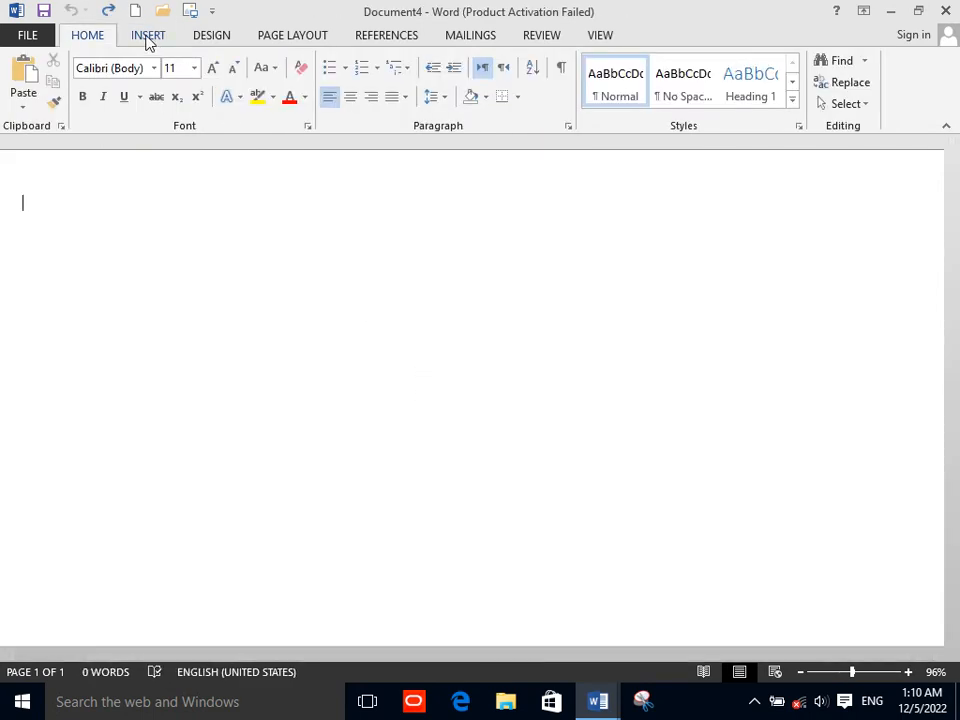
Step: Insert the Double Table quick table with the Greek alphabet into the empty document
{"action": "left_click", "coordinate": [148, 38]}
{"action": "left_click", "coordinate": [120, 94]}
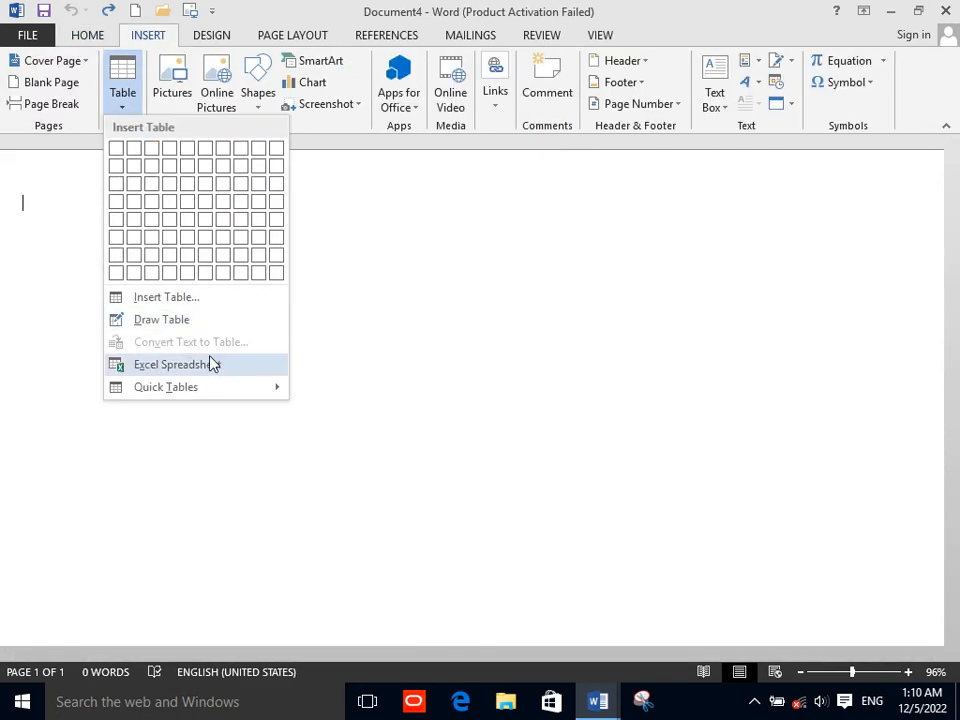
{"action": "mouse_move", "coordinate": [240, 393]}
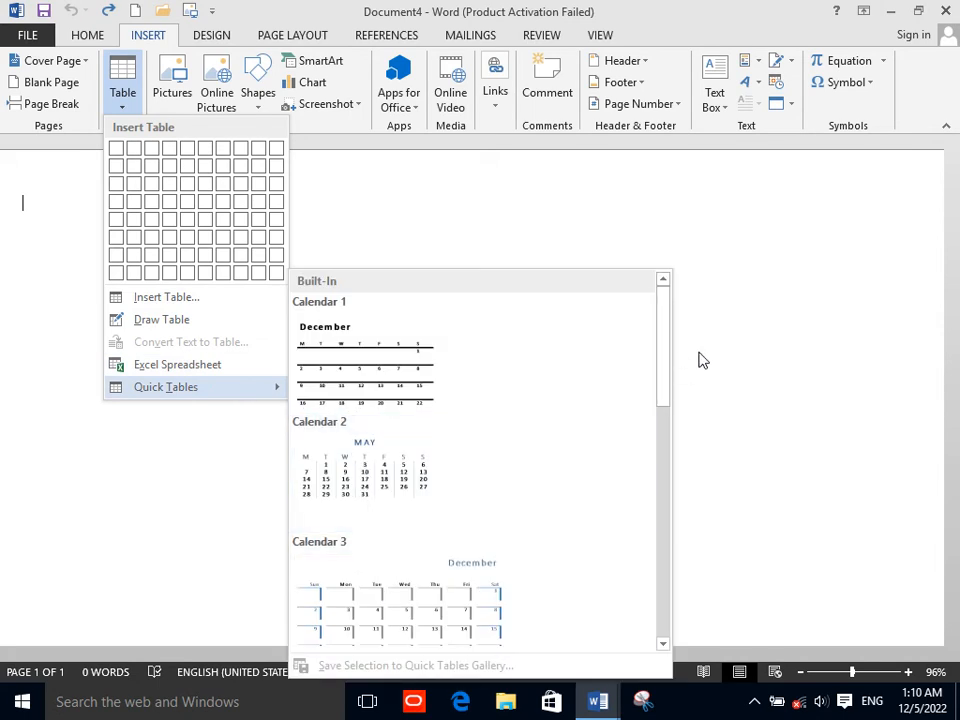
{"action": "scroll", "coordinate": [652, 468], "scroll_direction": "down", "scroll_amount": 2}
{"action": "scroll", "coordinate": [652, 468], "scroll_direction": "down", "scroll_amount": 4}
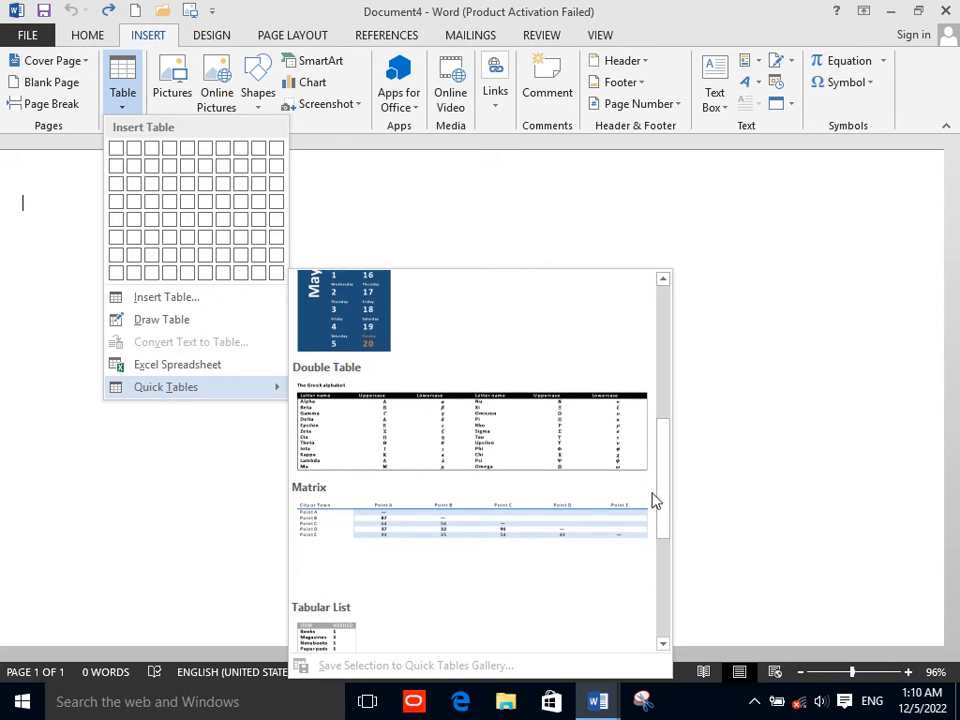
{"action": "left_click", "coordinate": [572, 441]}
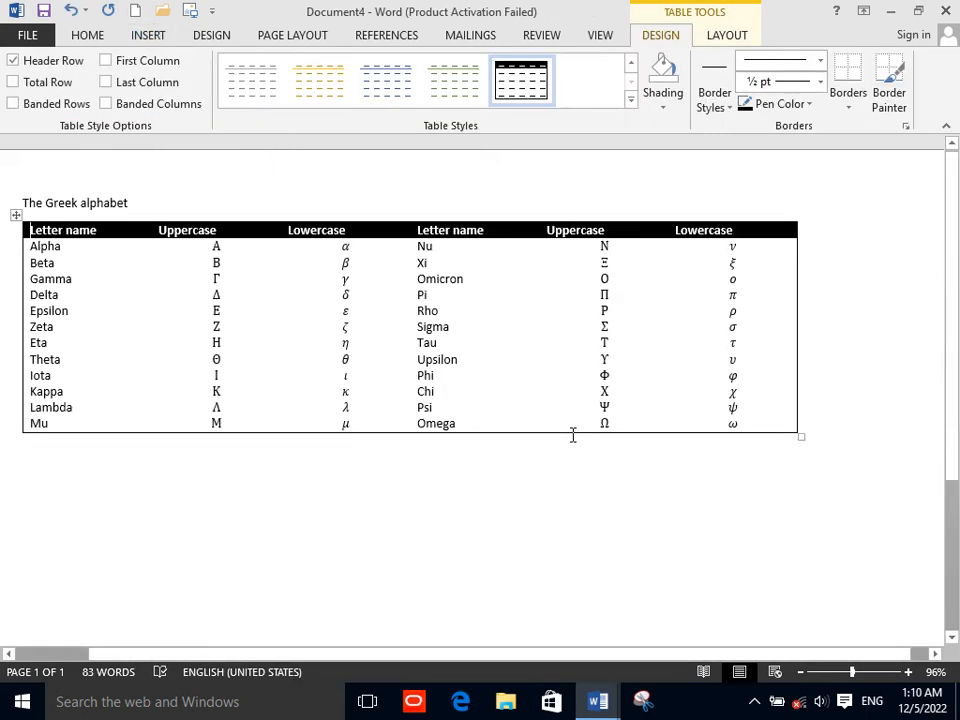
Step: Insert the Calendar 3 quick table directly below the Greek alphabet table
{"action": "left_click", "coordinate": [111, 38]}
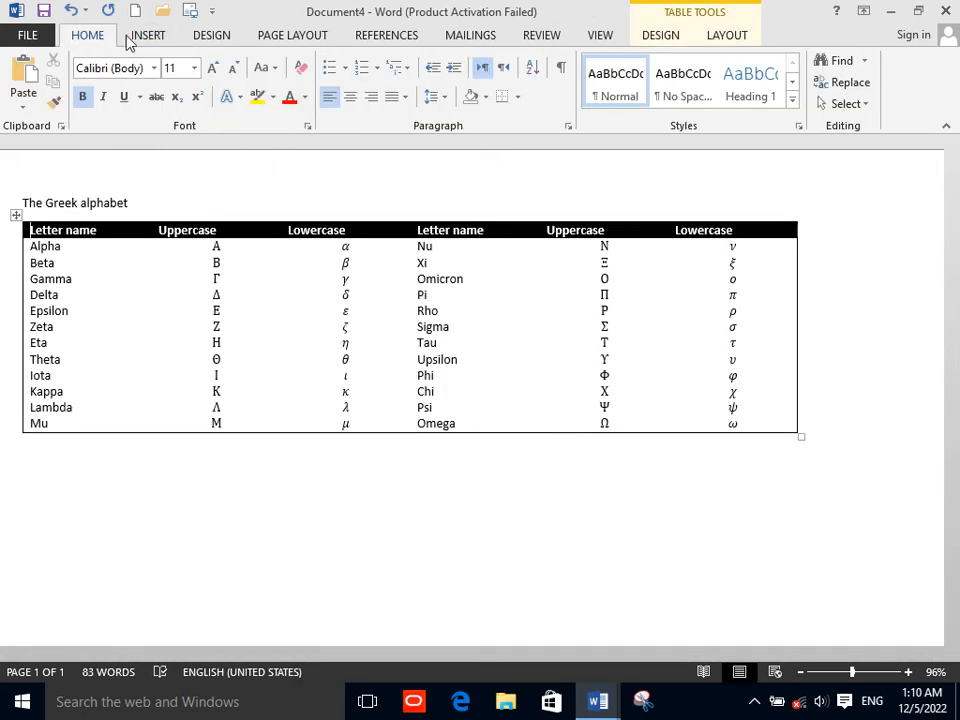
{"action": "left_click", "coordinate": [180, 457]}
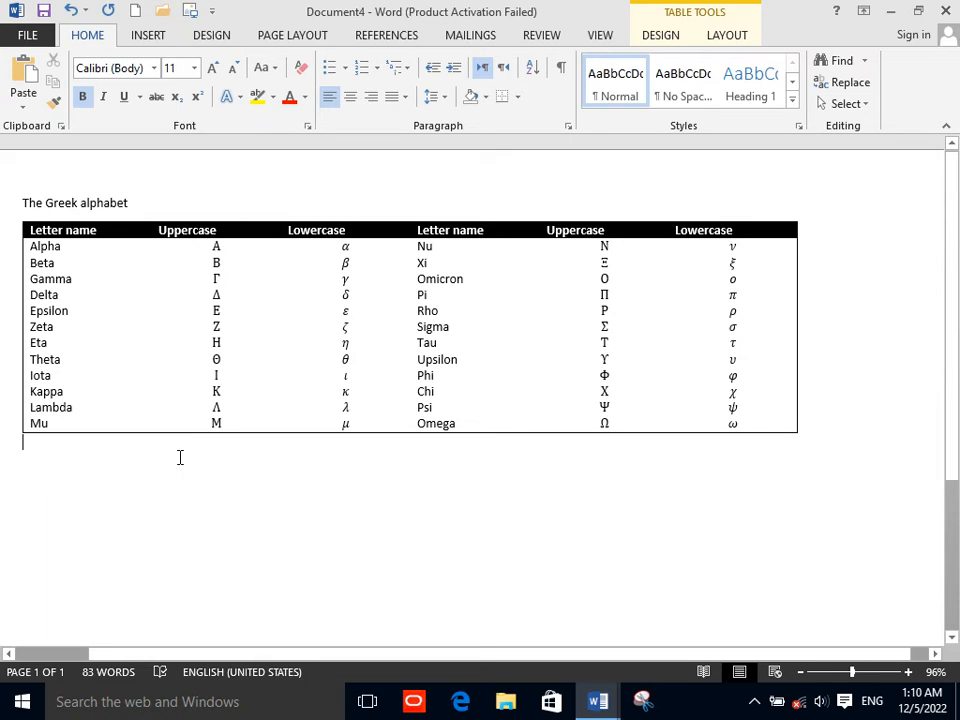
{"action": "left_click", "coordinate": [150, 36]}
{"action": "left_click", "coordinate": [125, 100]}
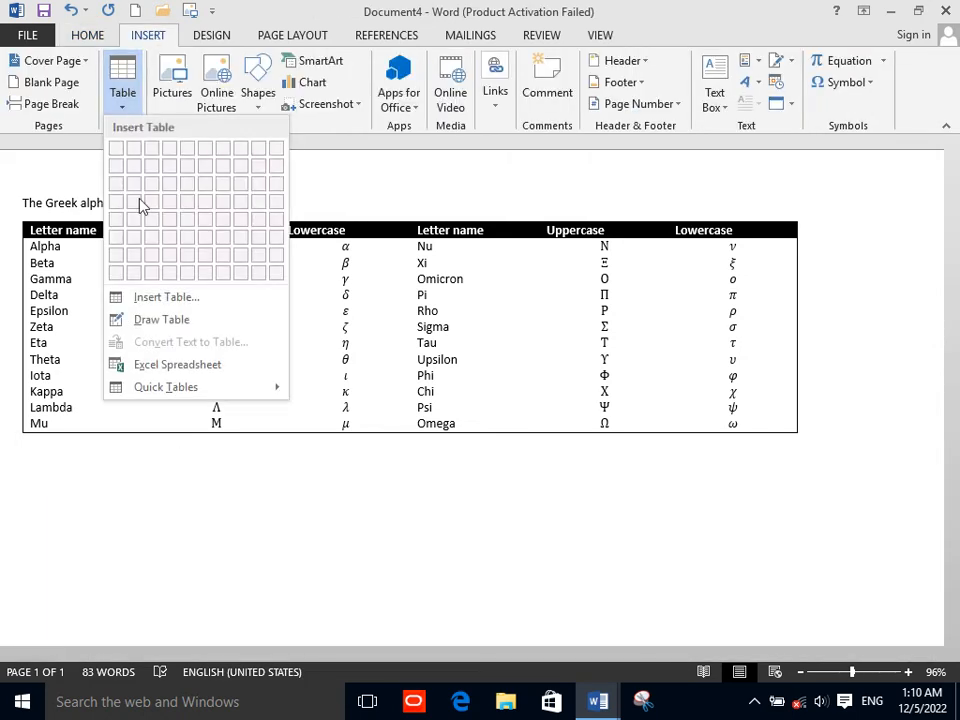
{"action": "mouse_move", "coordinate": [266, 388]}
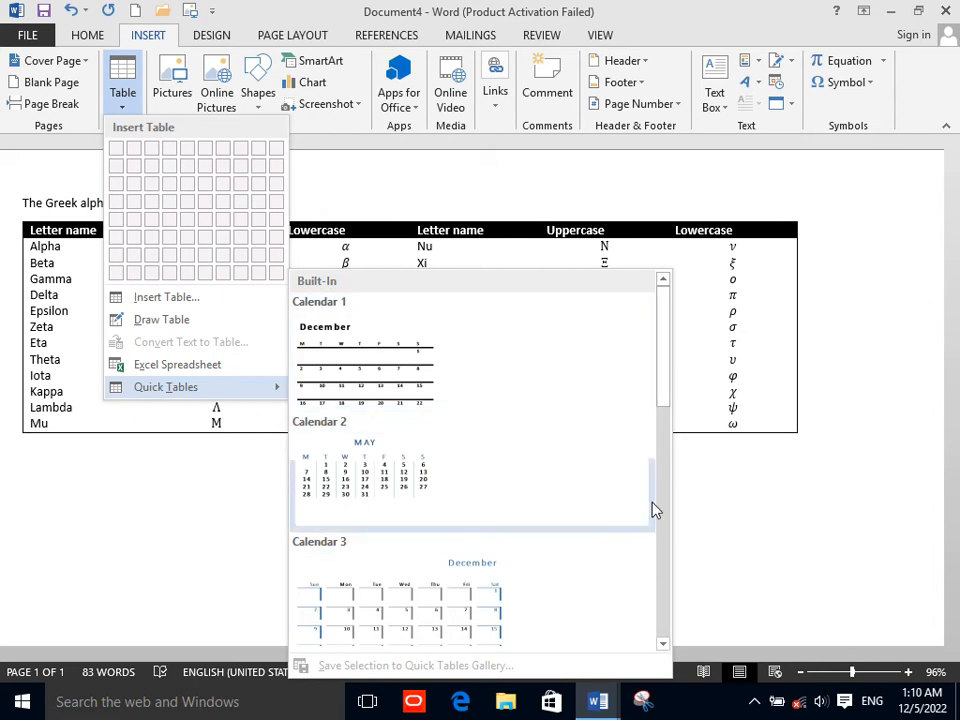
{"action": "left_click", "coordinate": [647, 583]}
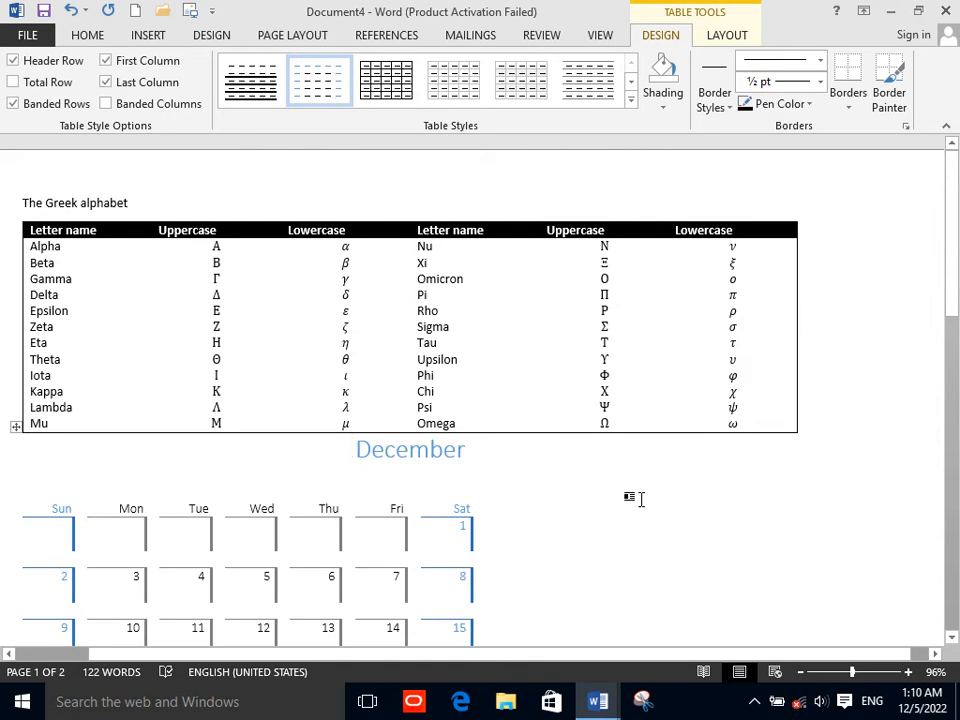
Step: Create a new blank document and insert the picture nnnn.jpg from the Pictures folder
{"action": "left_click", "coordinate": [132, 13]}
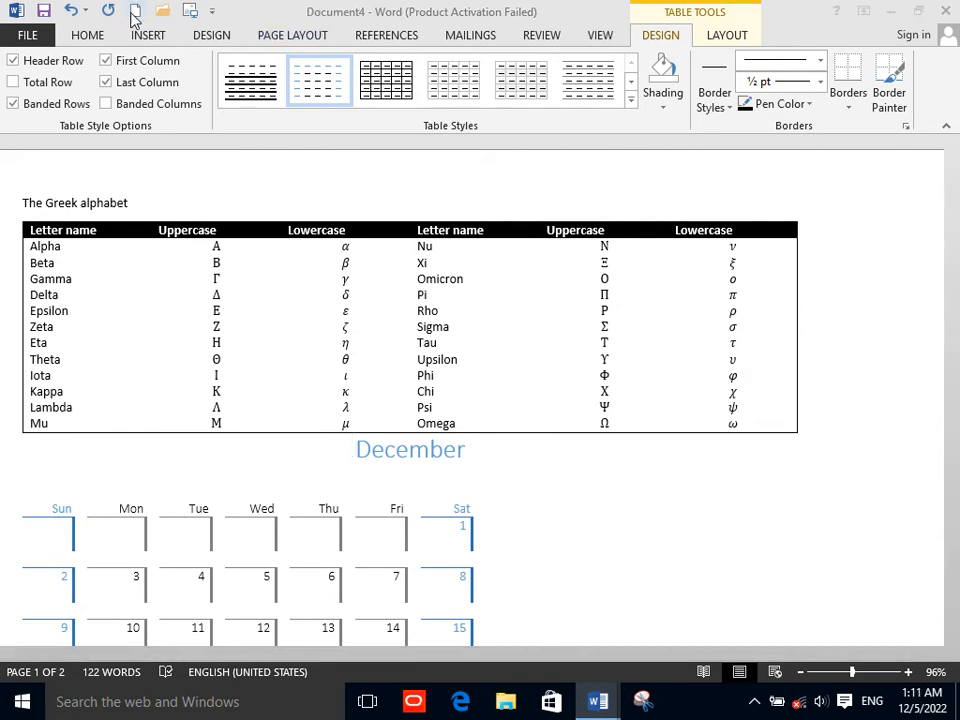
{"action": "left_click", "coordinate": [153, 38]}
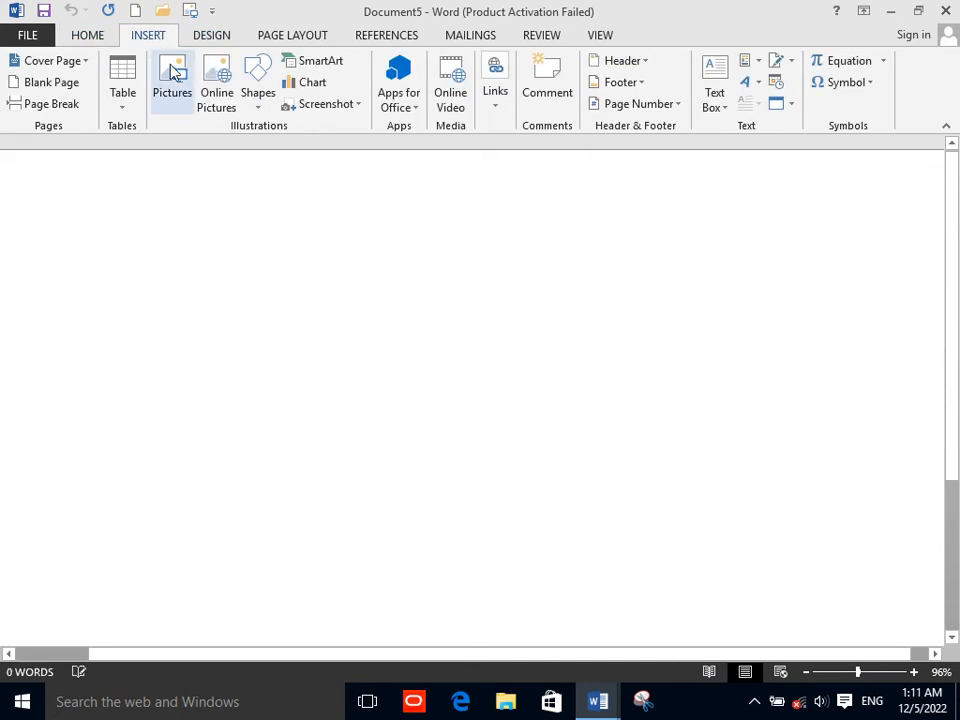
{"action": "left_click", "coordinate": [174, 80]}
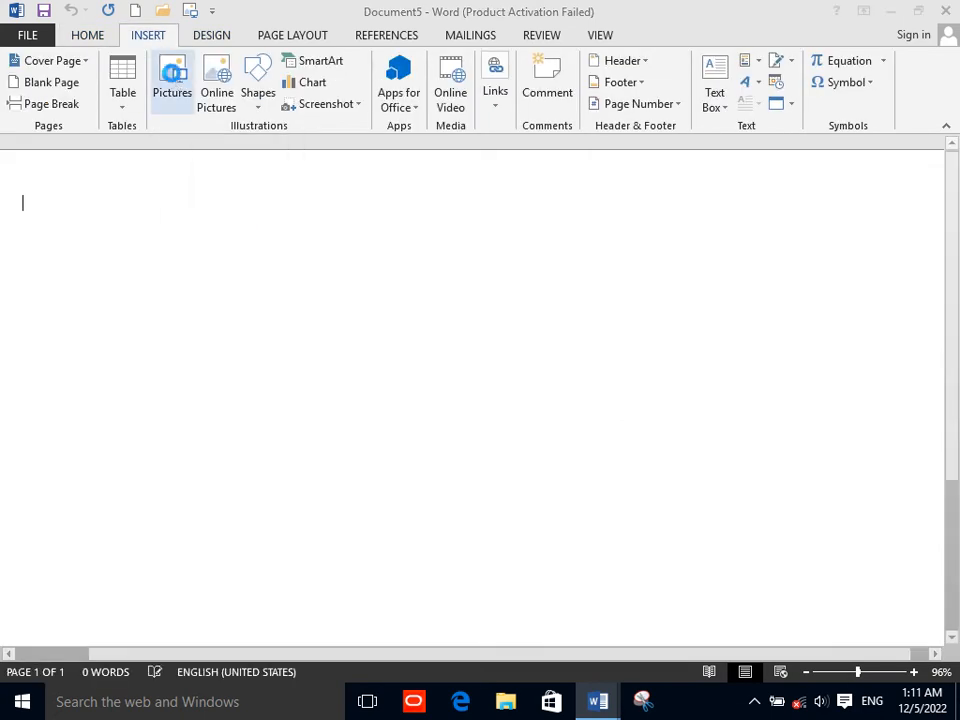
{"action": "left_click", "coordinate": [420, 203]}
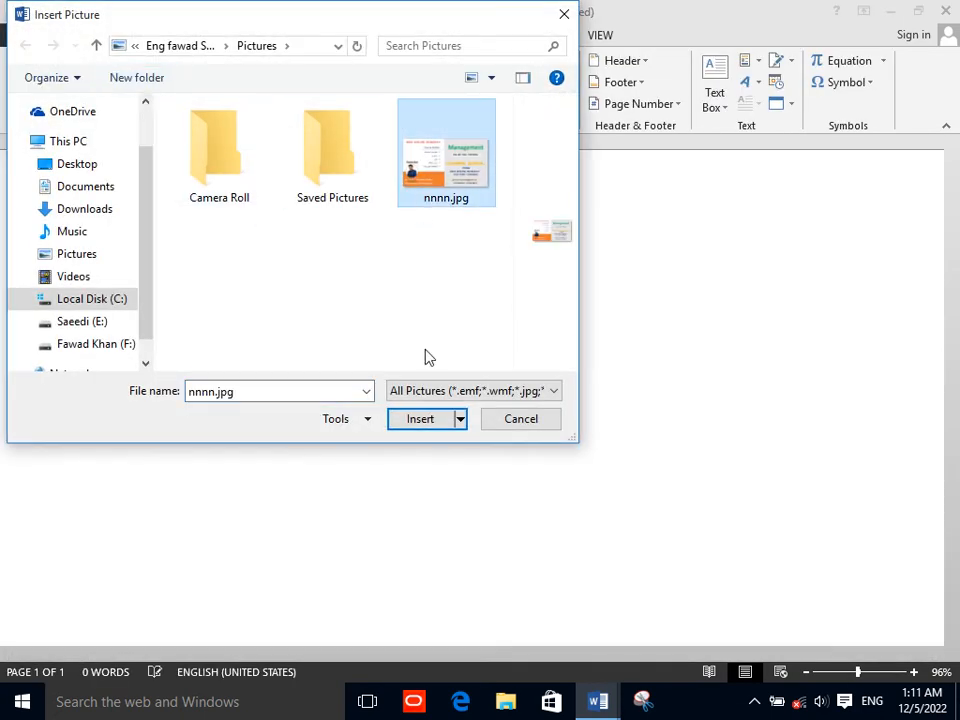
{"action": "left_click", "coordinate": [439, 421]}
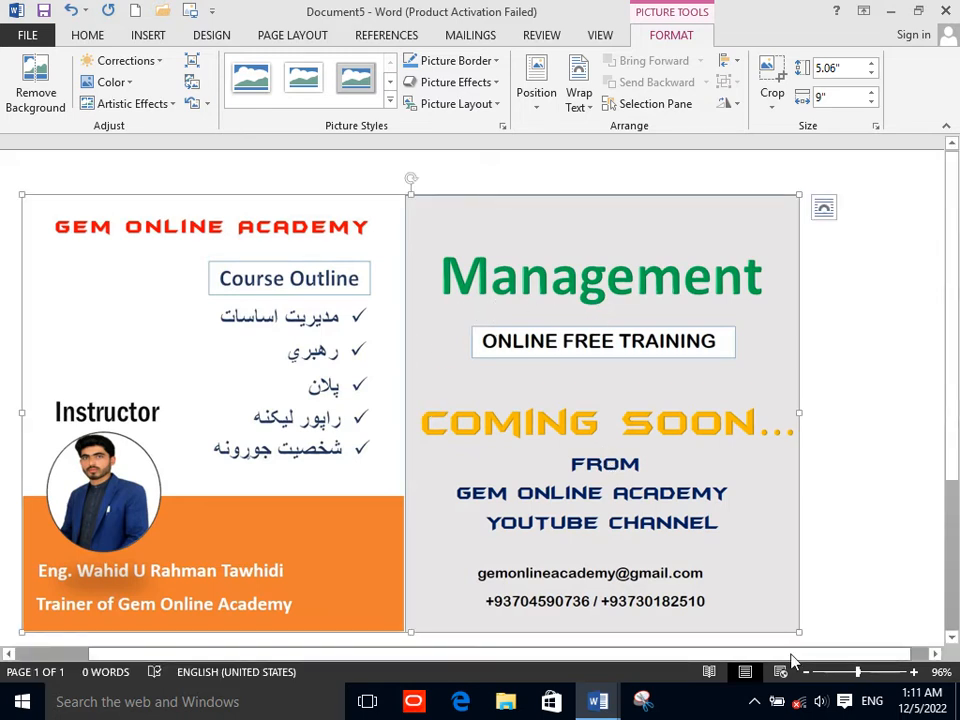
Step: Shrink the inserted picture proportionally to about 4.48" wide by 2.52" high
{"action": "left_click_drag", "start_coordinate": [797, 633], "coordinate": [420, 546]}
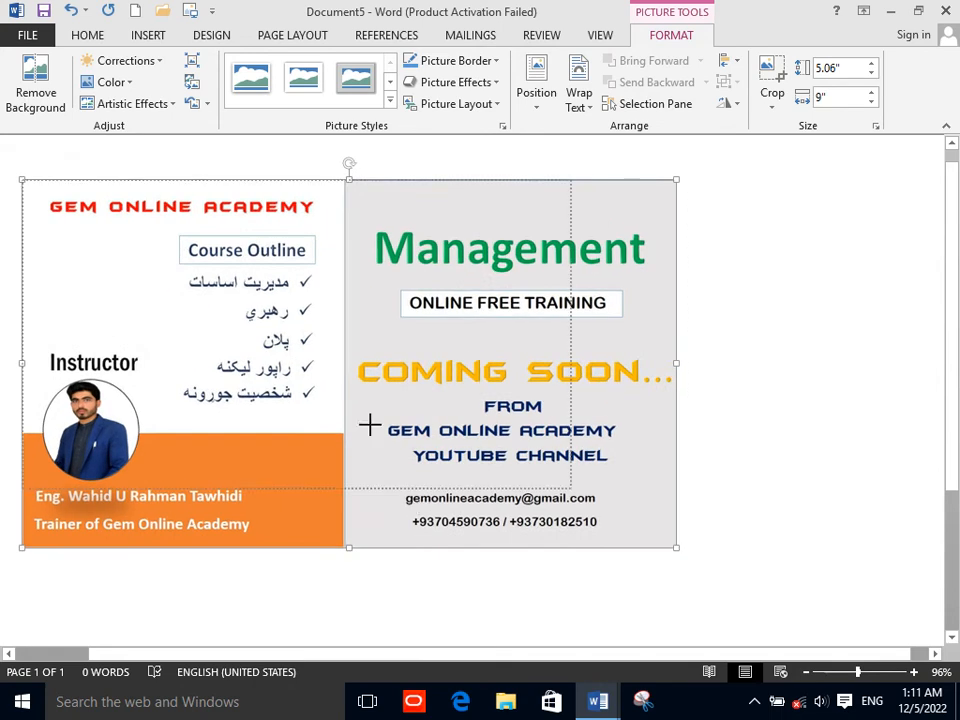
{"action": "left_click_drag", "start_coordinate": [369, 425], "coordinate": [348, 398]}
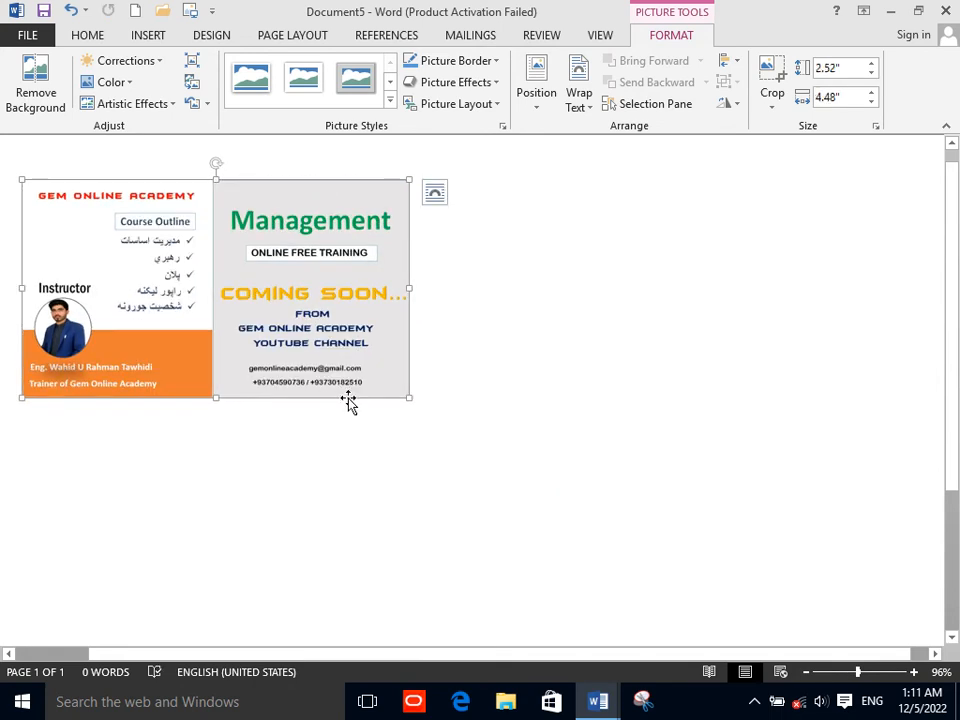
Step: Try automatic background removal on the picture and undo it
{"action": "left_click", "coordinate": [31, 94]}
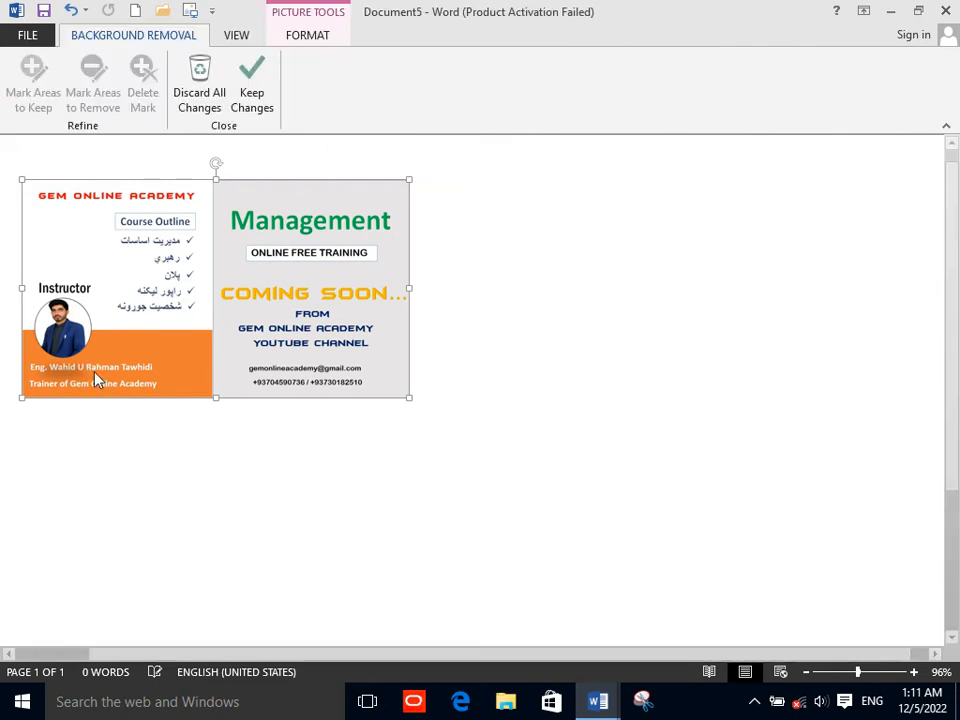
{"action": "left_click", "coordinate": [191, 433]}
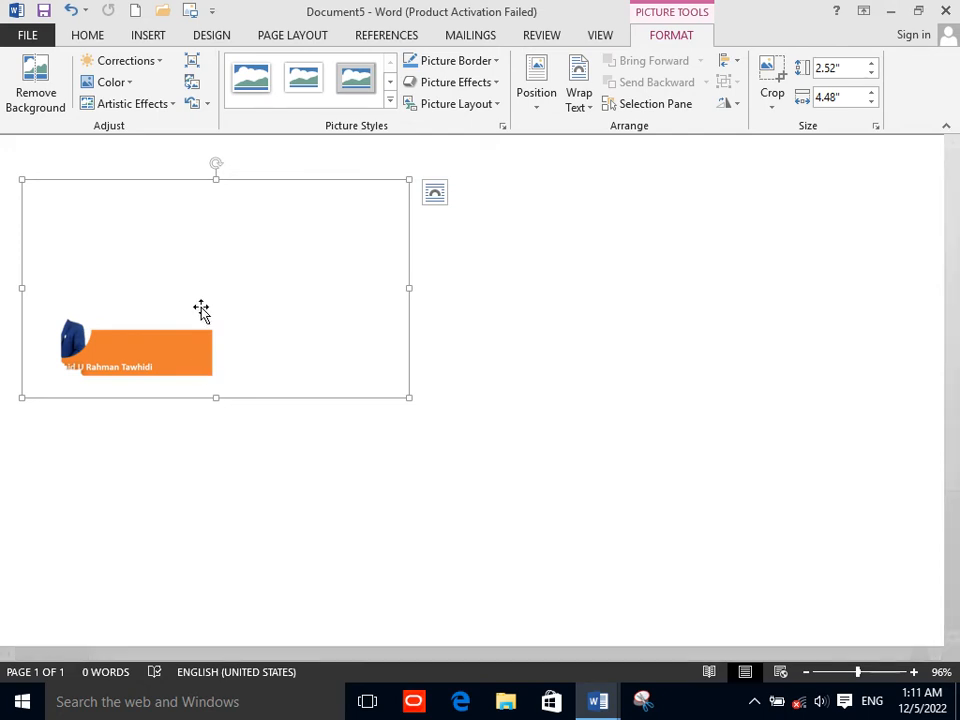
{"action": "left_click", "coordinate": [68, 11]}
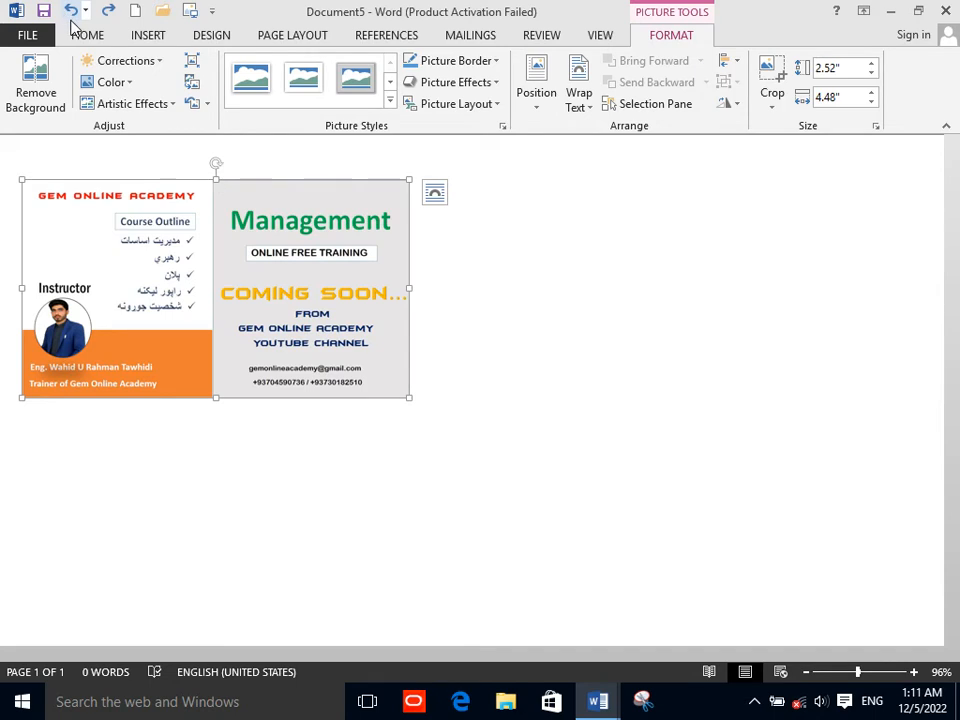
Step: Delete the picture and draw a wide rectangle shape in the upper part of the empty page
{"action": "left_click", "coordinate": [148, 36]}
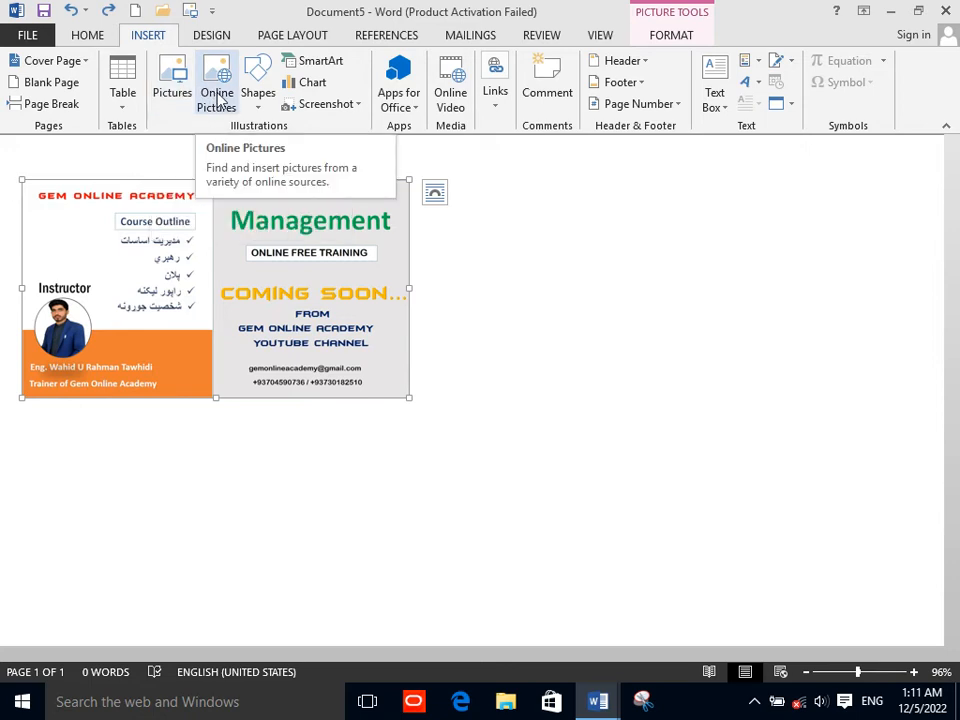
{"action": "key", "text": "Delete"}
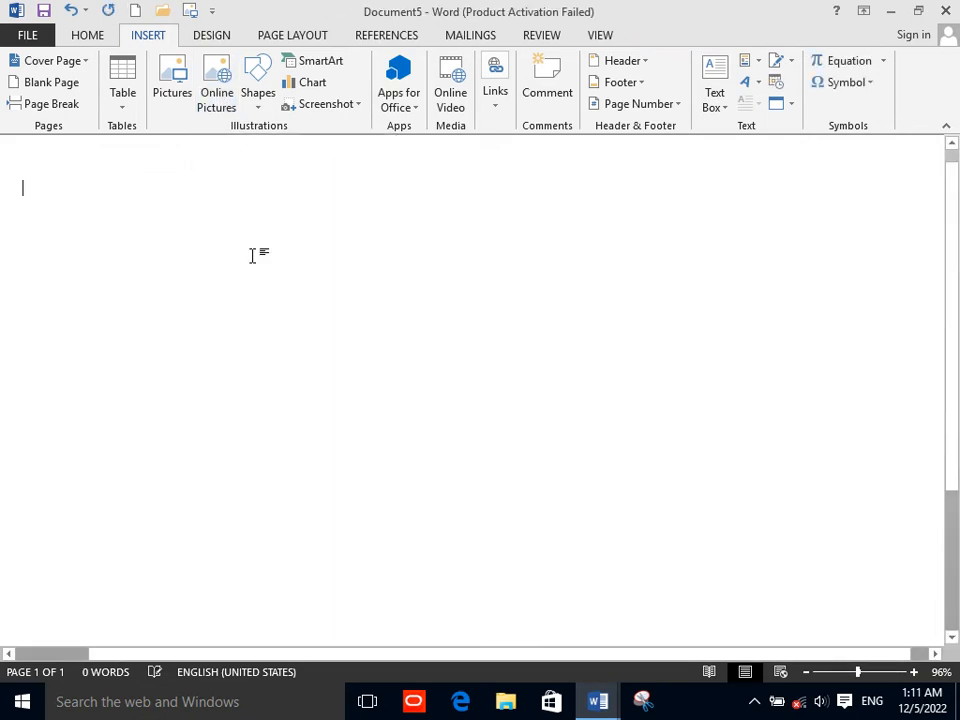
{"action": "left_click", "coordinate": [256, 84]}
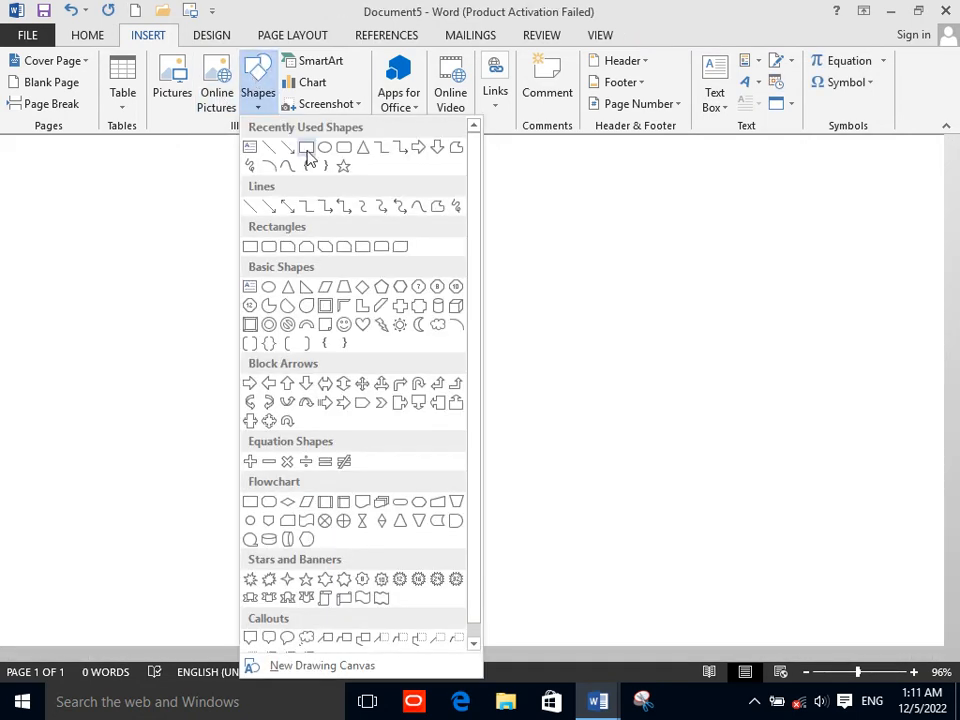
{"action": "left_click", "coordinate": [306, 148]}
{"action": "left_click_drag", "start_coordinate": [128, 242], "coordinate": [333, 348]}
{"action": "left_click", "coordinate": [229, 165]}
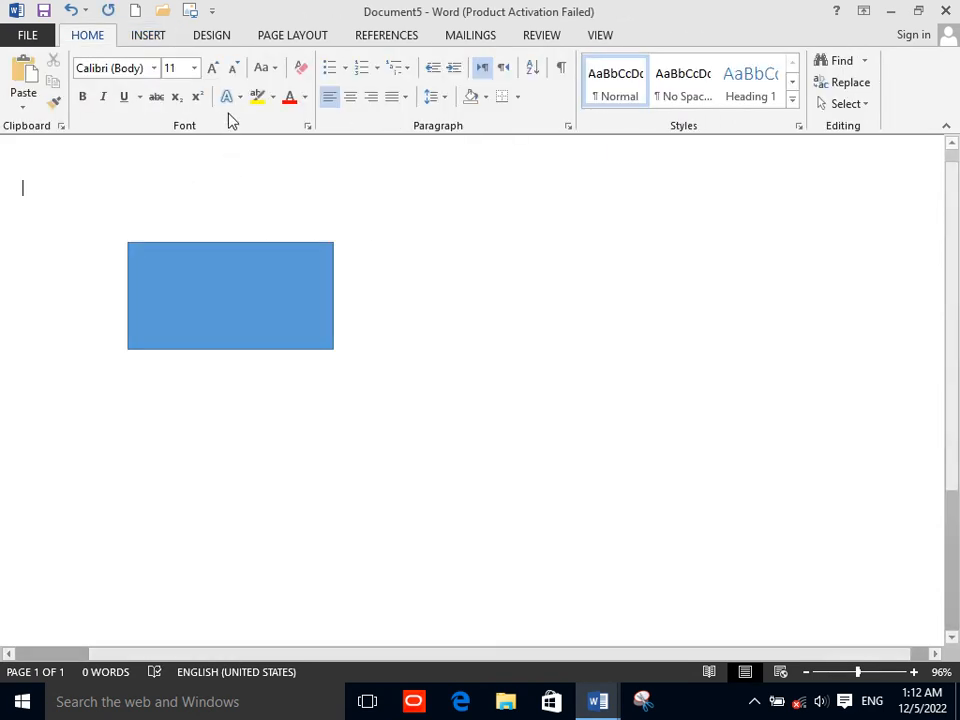
Step: Draw an isosceles triangle shape to the right of the rectangle
{"action": "left_click", "coordinate": [146, 41]}
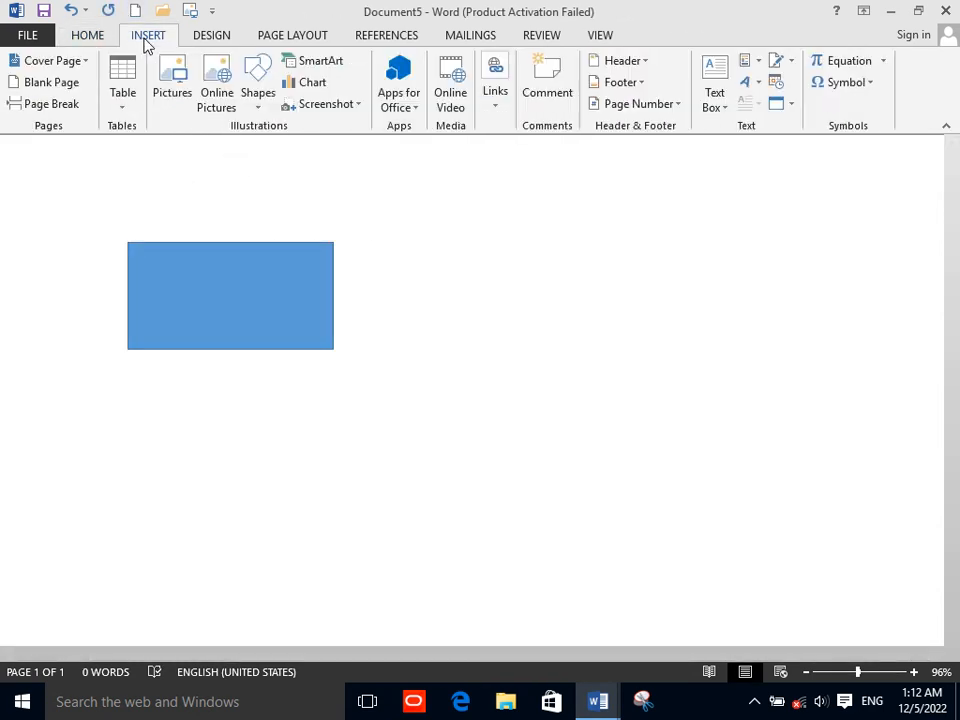
{"action": "left_click", "coordinate": [257, 92]}
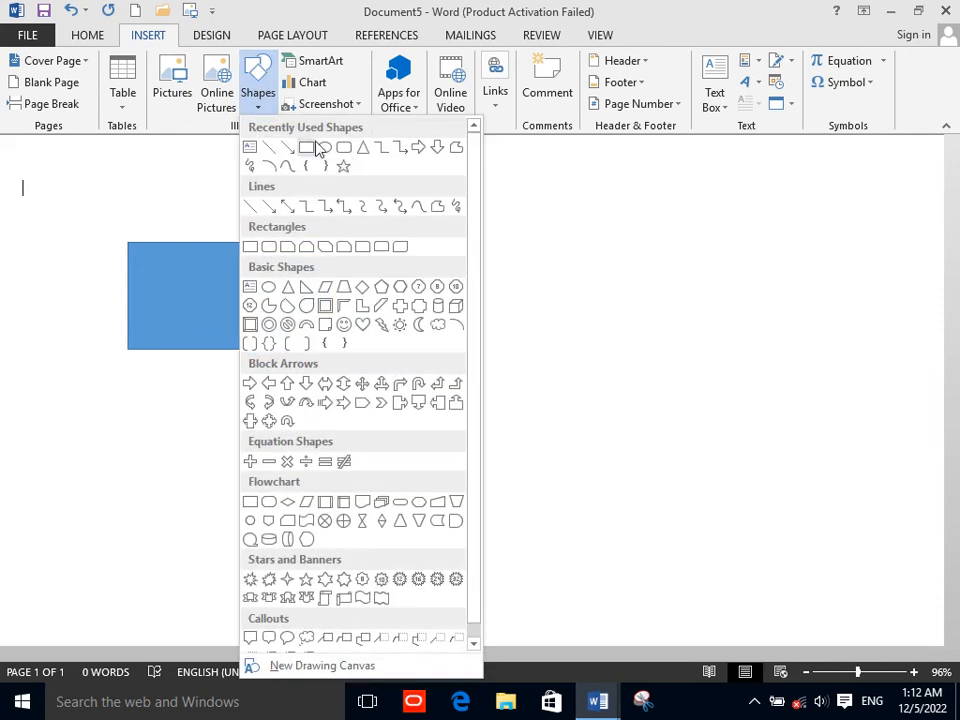
{"action": "left_click", "coordinate": [361, 149]}
{"action": "left_click_drag", "start_coordinate": [398, 233], "coordinate": [527, 377]}
{"action": "left_click", "coordinate": [279, 362]}
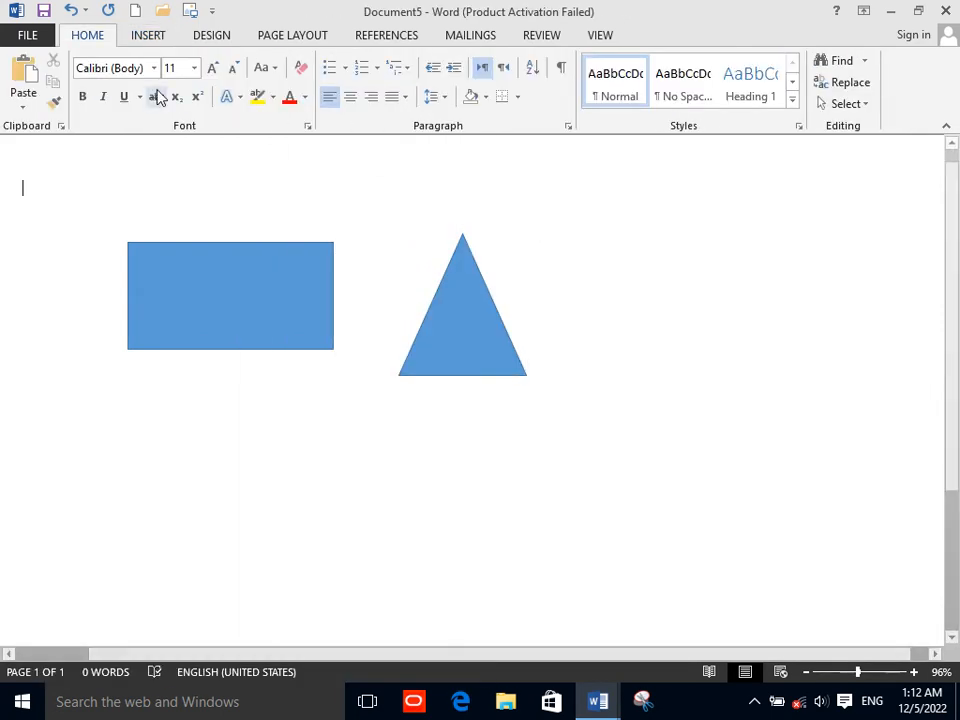
Step: Draw an up arrow block shape about 1.13" wide and 1.62" high, to the lower right of the triangle
{"action": "left_click", "coordinate": [148, 36]}
{"action": "left_click", "coordinate": [251, 104]}
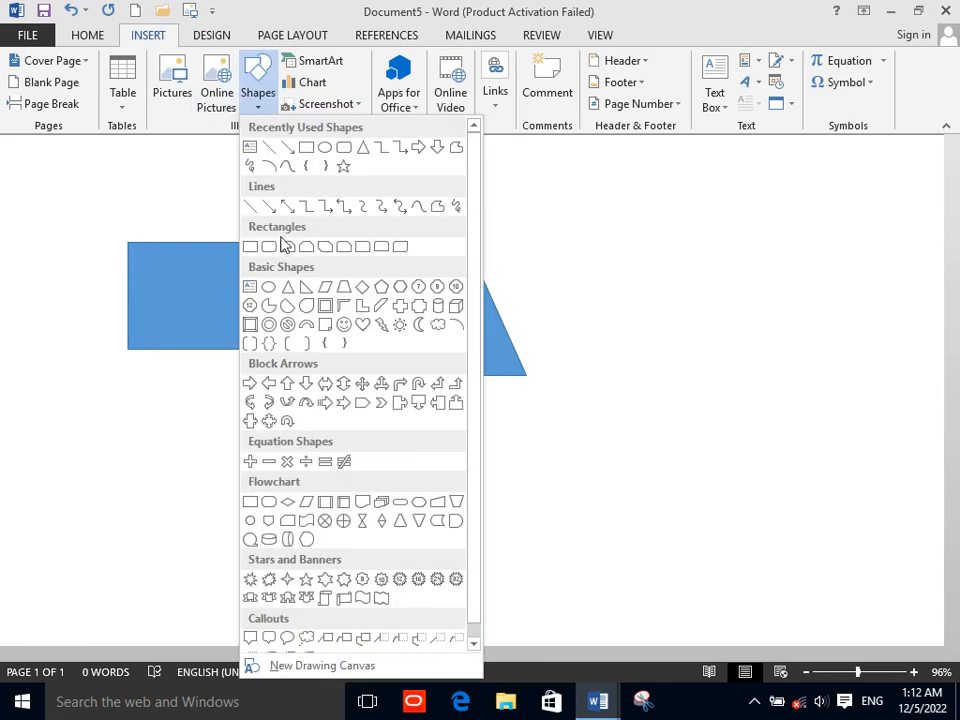
{"action": "left_click", "coordinate": [287, 383]}
{"action": "mouse_move", "coordinate": [556, 331]}
{"action": "left_mouse_down"}
{"action": "mouse_move", "coordinate": [606, 463]}
{"action": "mouse_move", "coordinate": [655, 470]}
{"action": "left_mouse_up"}
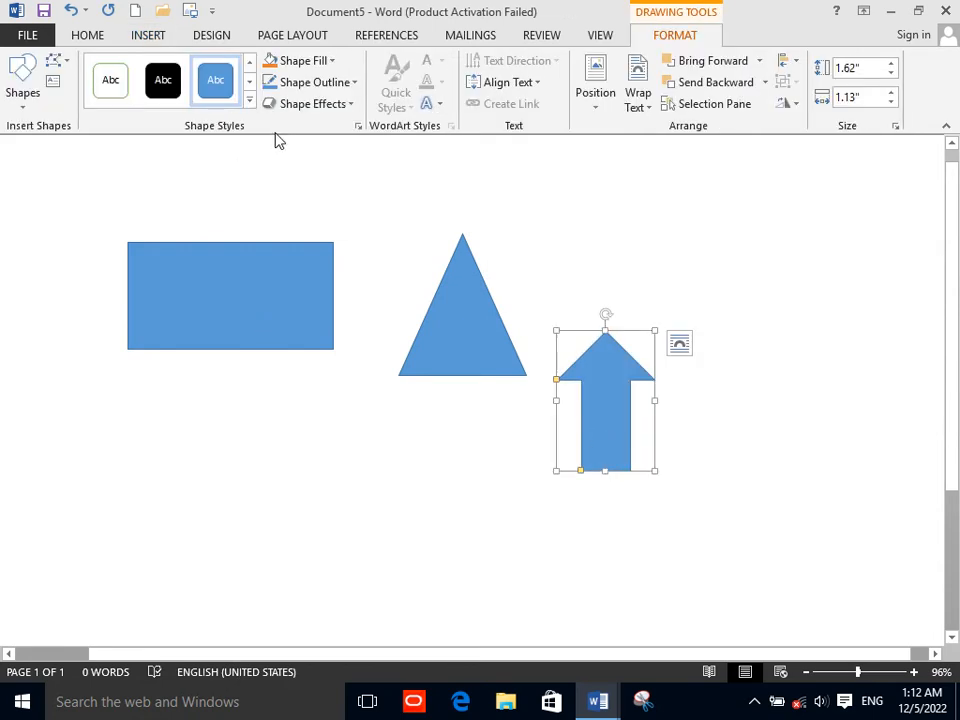
Step: Draw a smiley face shape about 2.14" wide and 2.29" high below the rectangle
{"action": "left_click", "coordinate": [22, 80]}
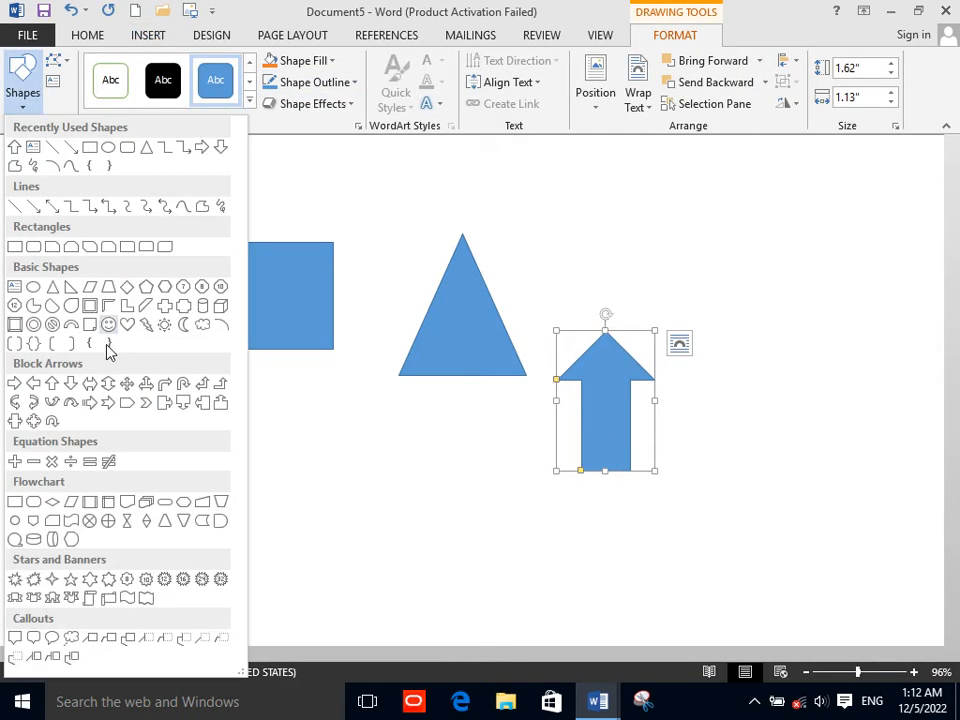
{"action": "left_click", "coordinate": [109, 325]}
{"action": "left_click_drag", "start_coordinate": [118, 431], "coordinate": [305, 417]}
Step: Try the solid black shape style on the smiley face, then apply the orange gradient style instead
{"action": "left_click", "coordinate": [163, 84]}
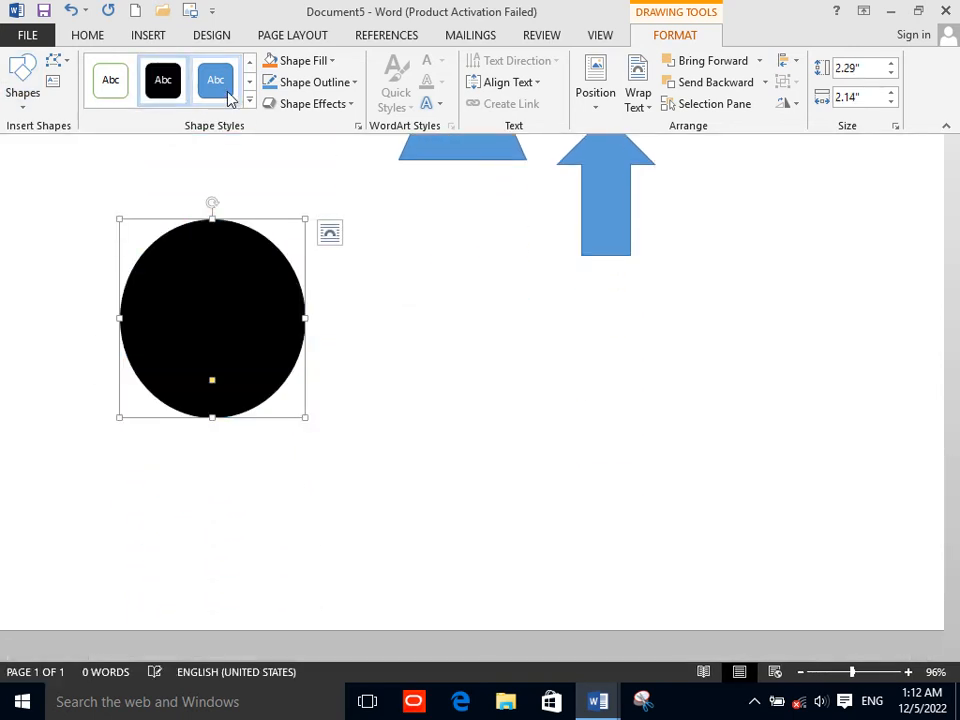
{"action": "left_click", "coordinate": [249, 101]}
{"action": "left_click", "coordinate": [214, 293]}
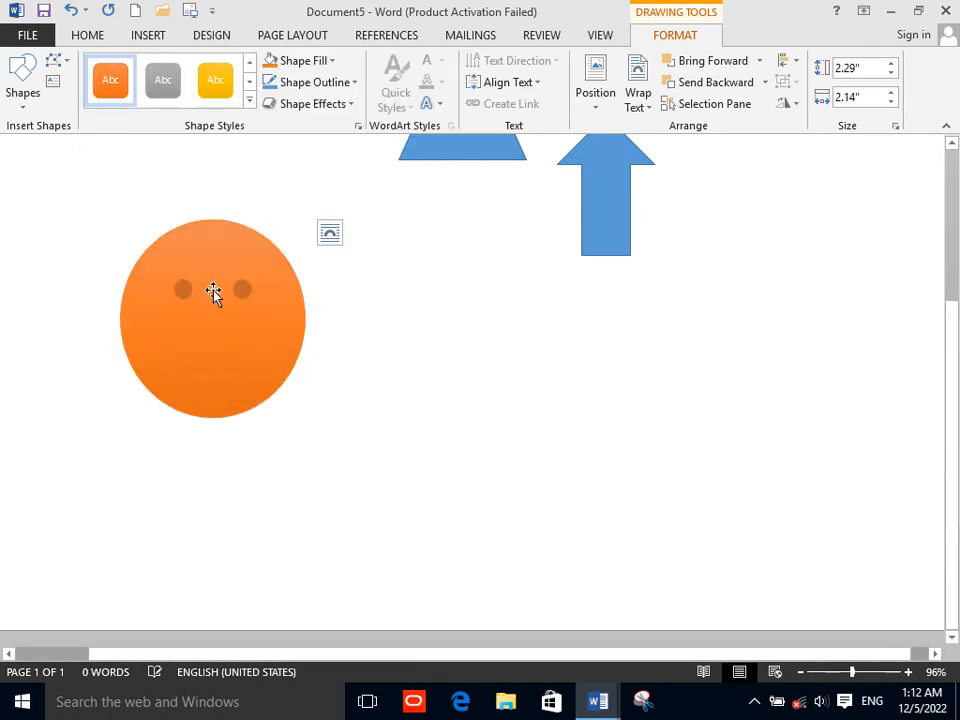
{"action": "left_click", "coordinate": [311, 403]}
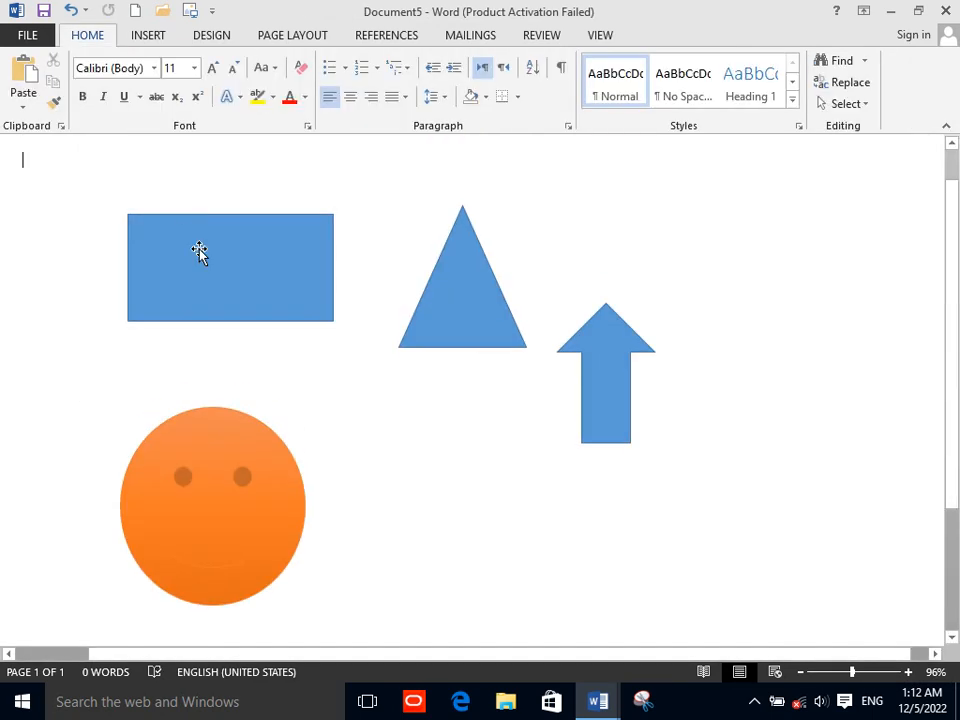
{"action": "key", "text": "ctrl+a"}
{"action": "left_click", "coordinate": [352, 357]}
{"action": "key", "text": "ctrl+a"}
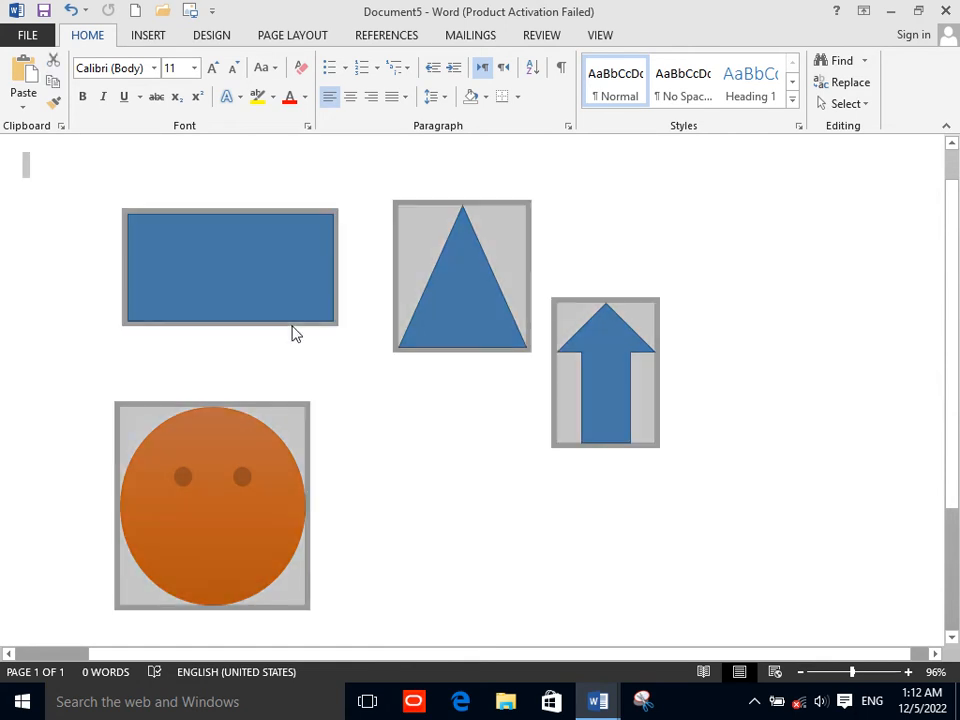
{"action": "left_click", "coordinate": [296, 333]}
Step: Create another blank document and insert a new drawing canvas on its first page
{"action": "left_click", "coordinate": [141, 14]}
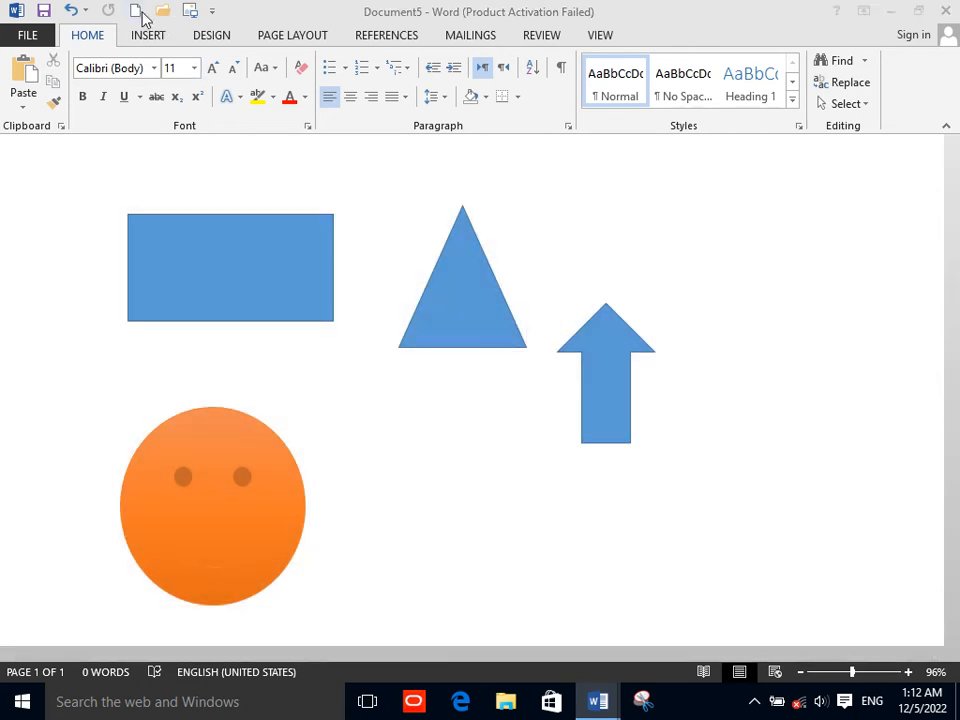
{"action": "left_click", "coordinate": [148, 37]}
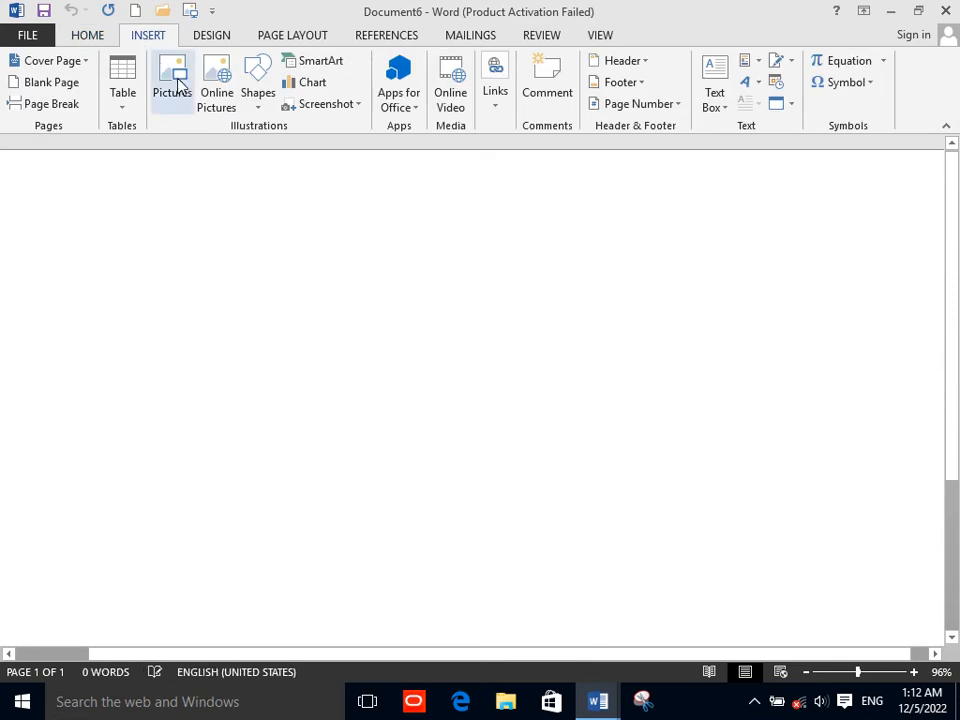
{"action": "left_click", "coordinate": [258, 106]}
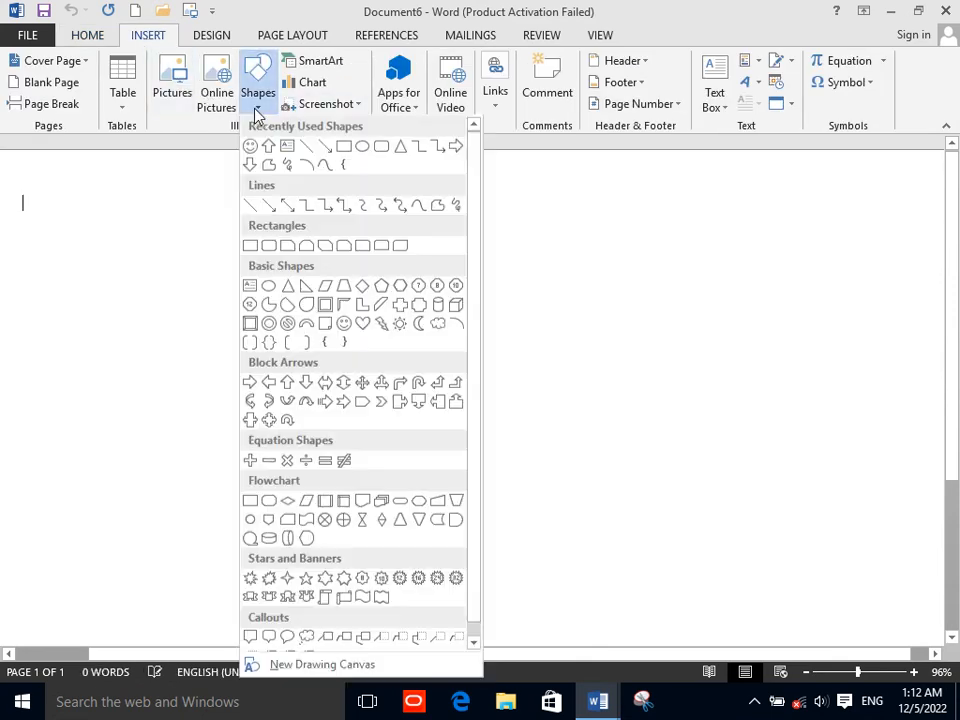
{"action": "left_click_drag", "start_coordinate": [475, 474], "coordinate": [467, 615]}
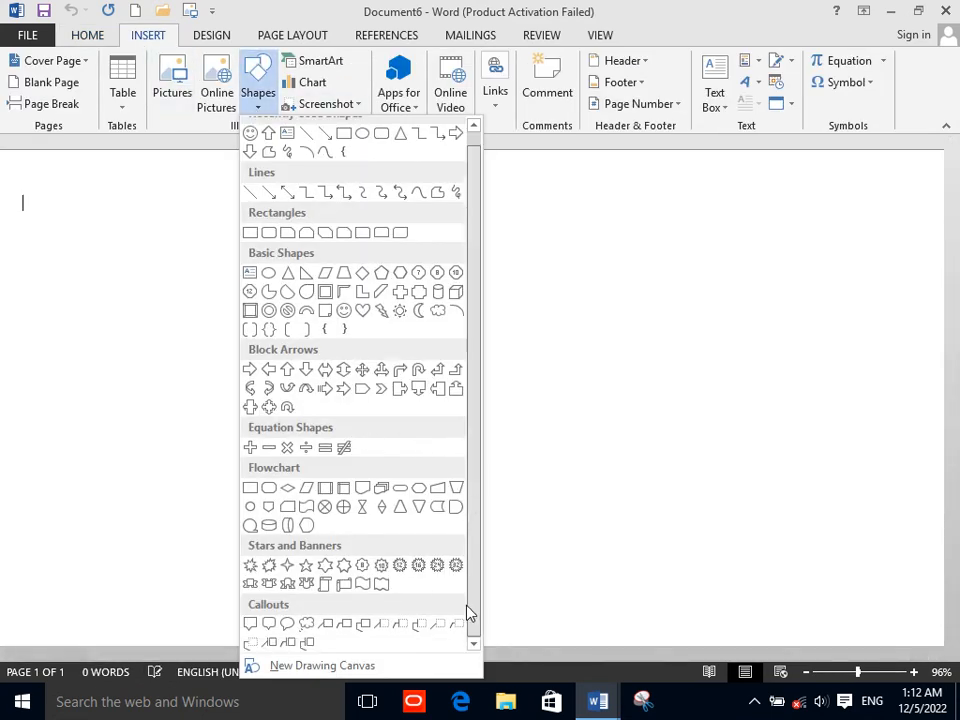
{"action": "left_click", "coordinate": [327, 672]}
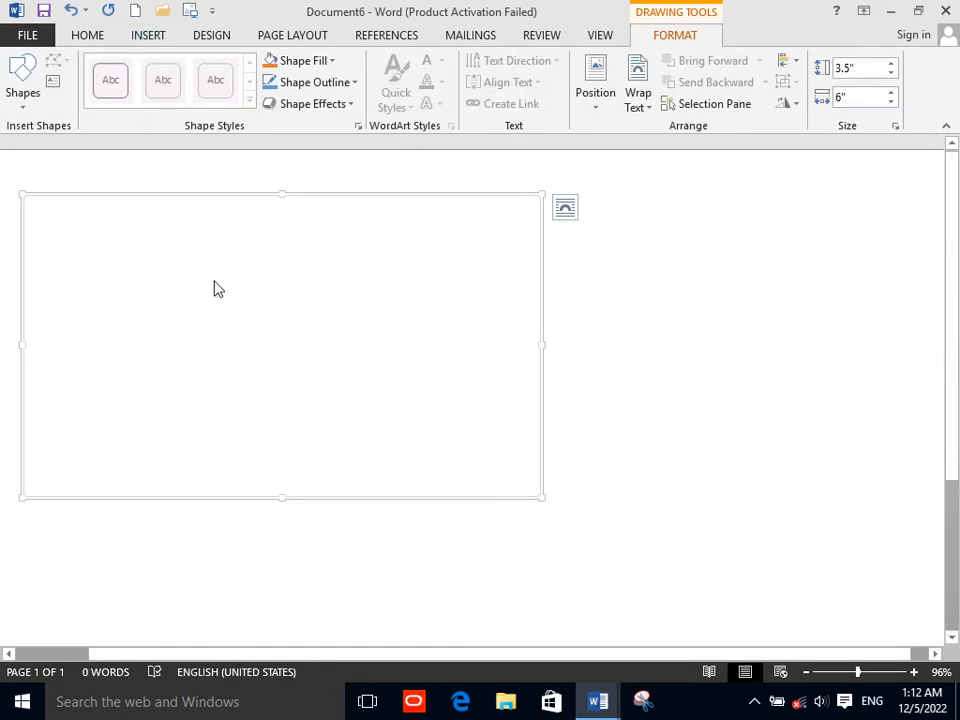
Step: Draw a very short diagonal line near the upper-left area of the drawing canvas
{"action": "left_click", "coordinate": [24, 80]}
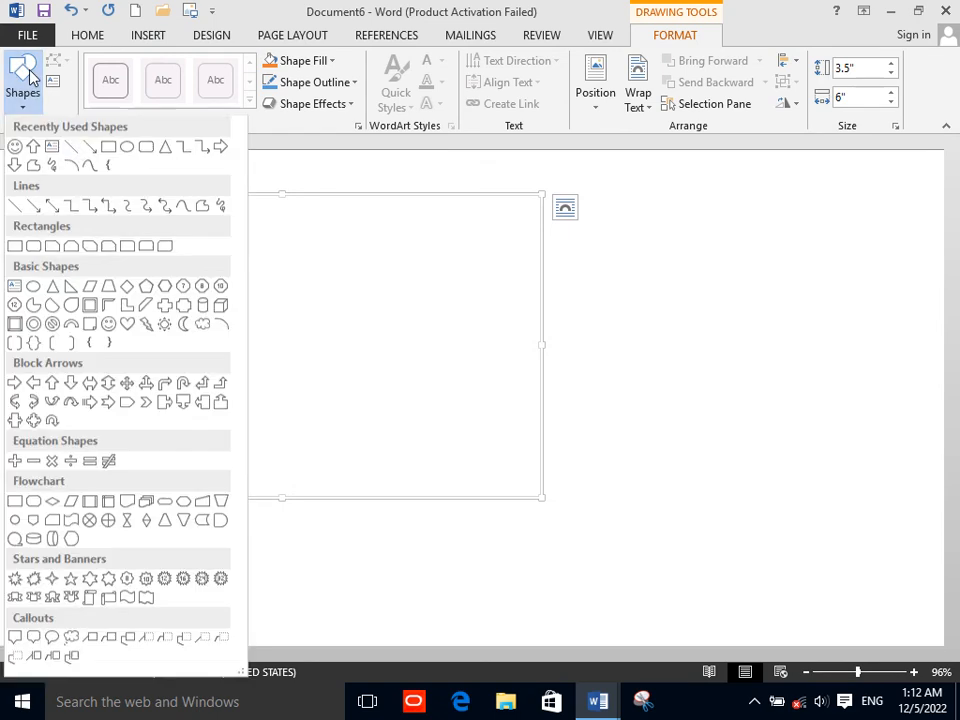
{"action": "left_click", "coordinate": [72, 148]}
{"action": "left_click_drag", "start_coordinate": [111, 207], "coordinate": [118, 213]}
{"action": "left_click", "coordinate": [165, 285]}
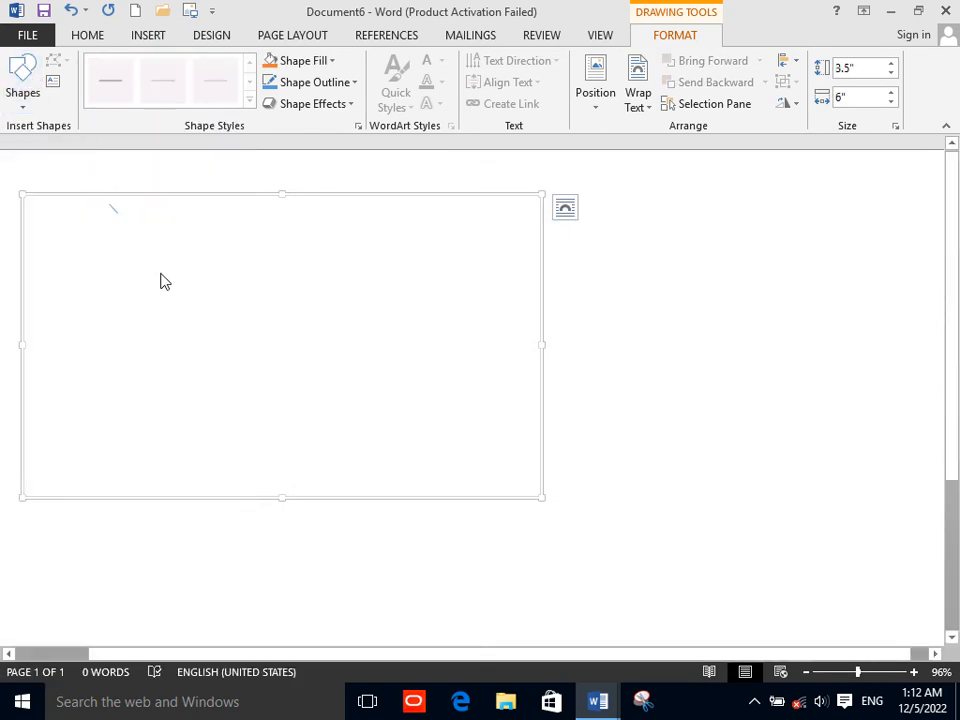
Step: Create another blank document and insert a Basic Cycle SmartArt graphic from the Cycle category
{"action": "left_click", "coordinate": [135, 10]}
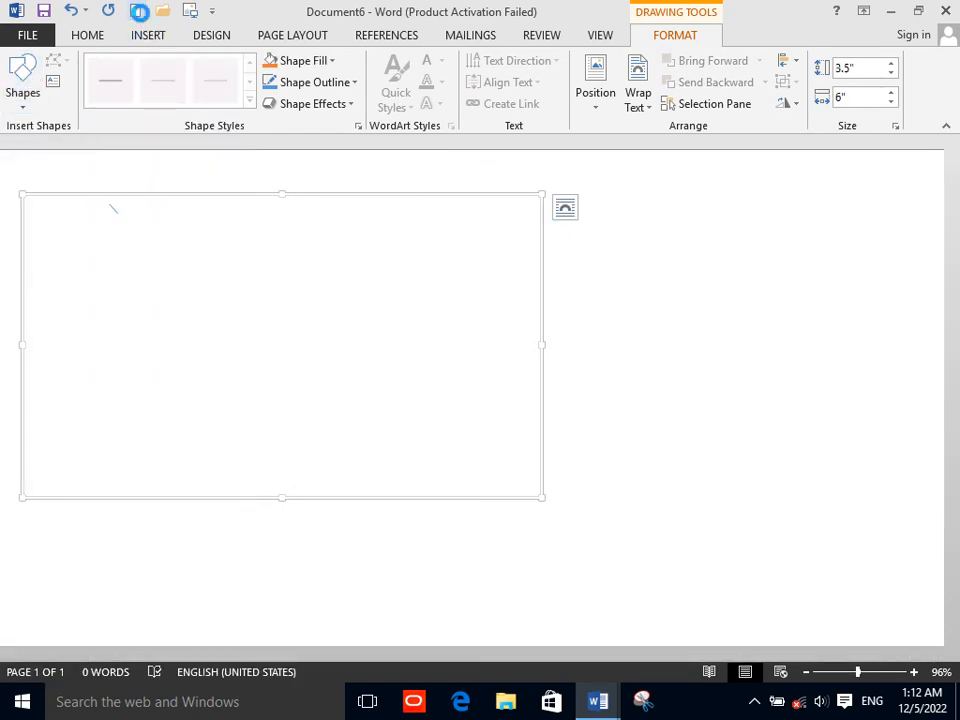
{"action": "left_click", "coordinate": [163, 37]}
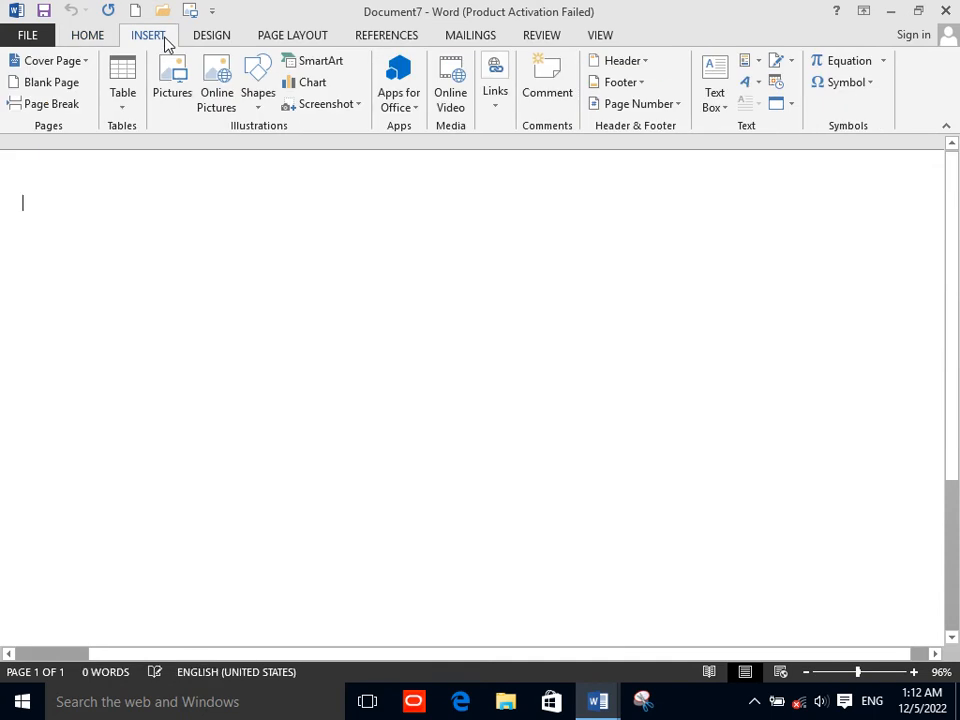
{"action": "left_click", "coordinate": [318, 66]}
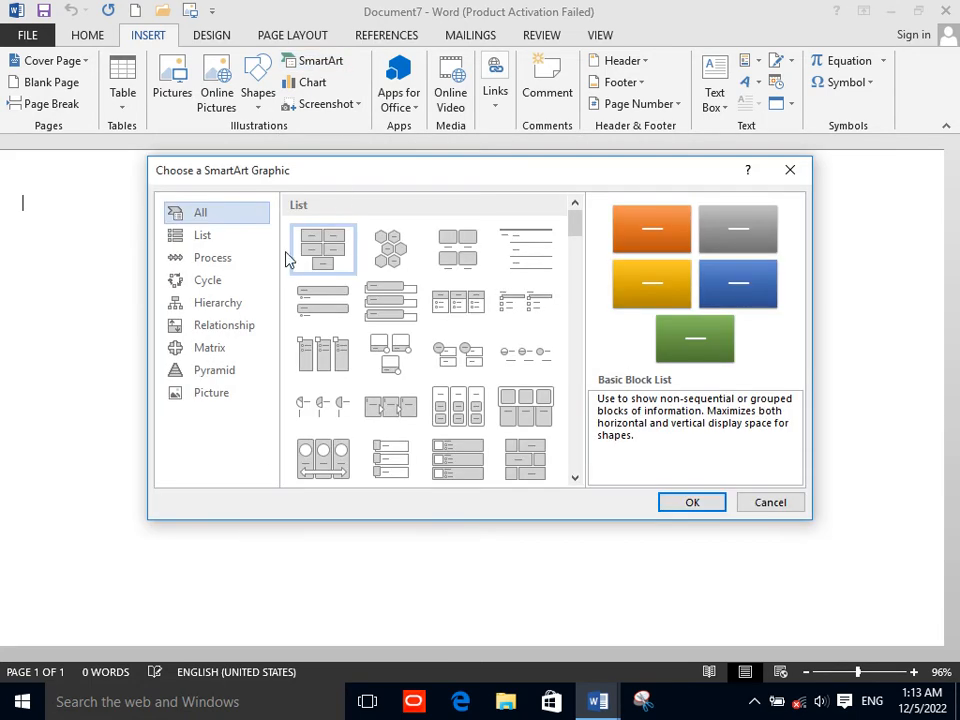
{"action": "left_click", "coordinate": [204, 236]}
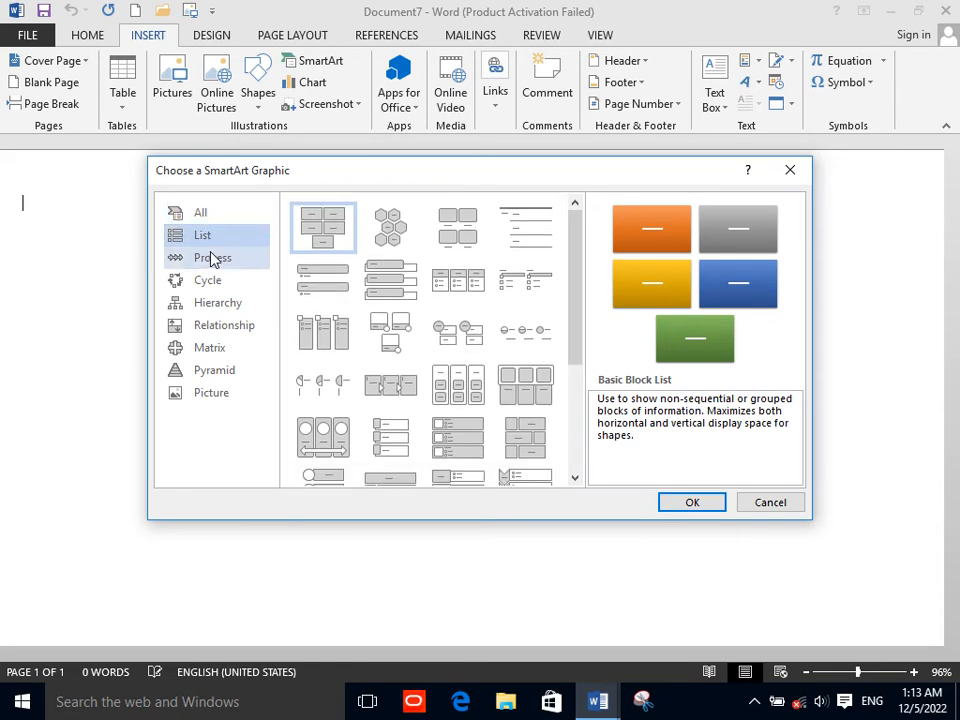
{"action": "left_click", "coordinate": [213, 259]}
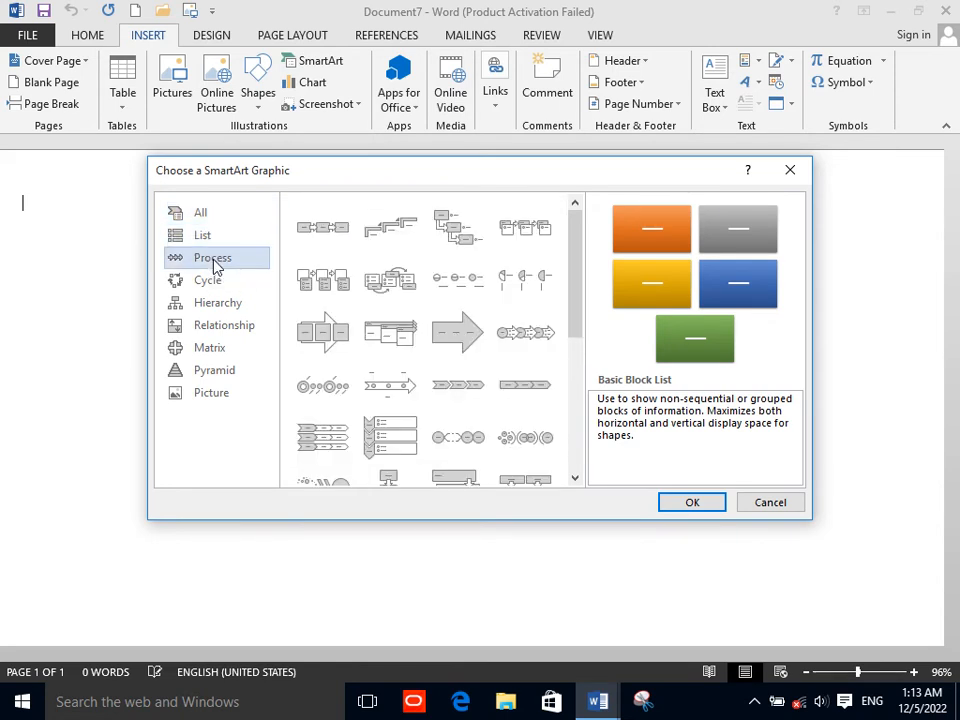
{"action": "left_click", "coordinate": [212, 281]}
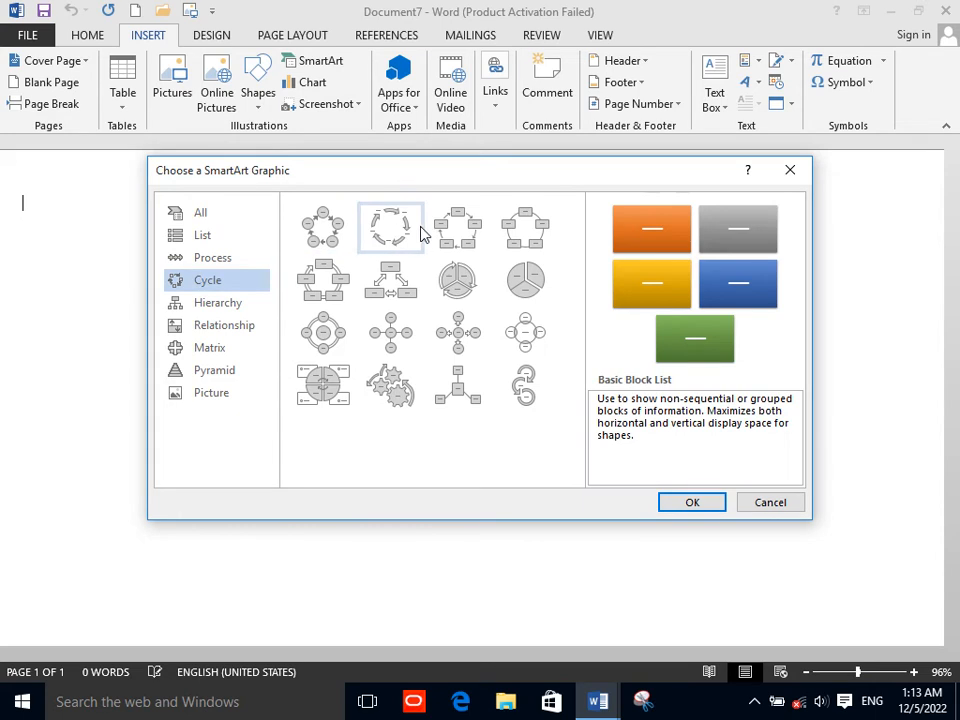
{"action": "left_click", "coordinate": [304, 230]}
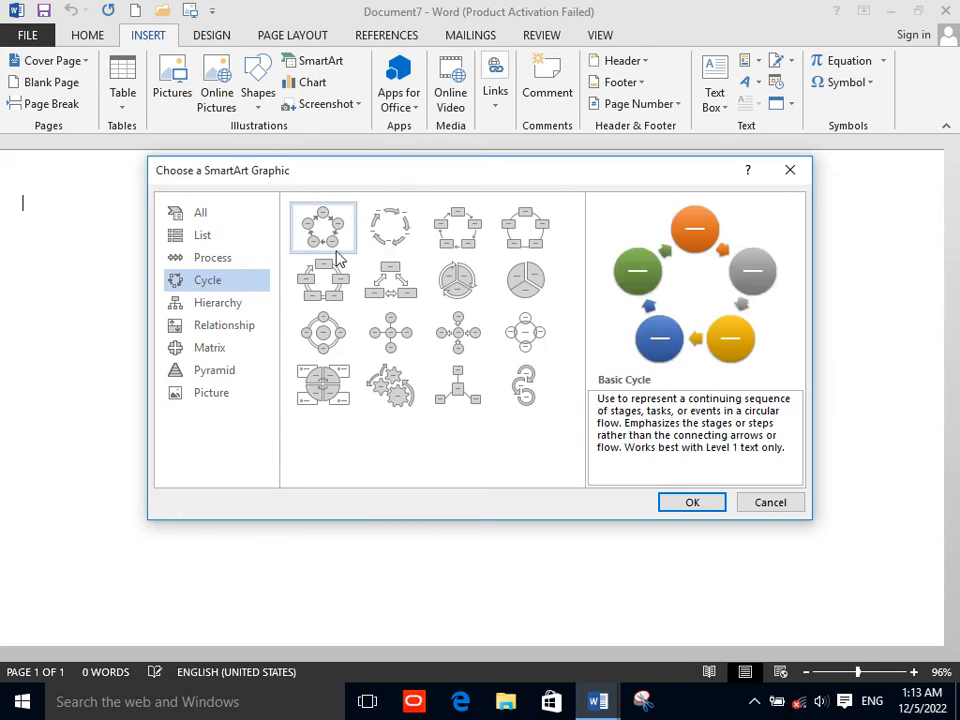
{"action": "left_click", "coordinate": [700, 505]}
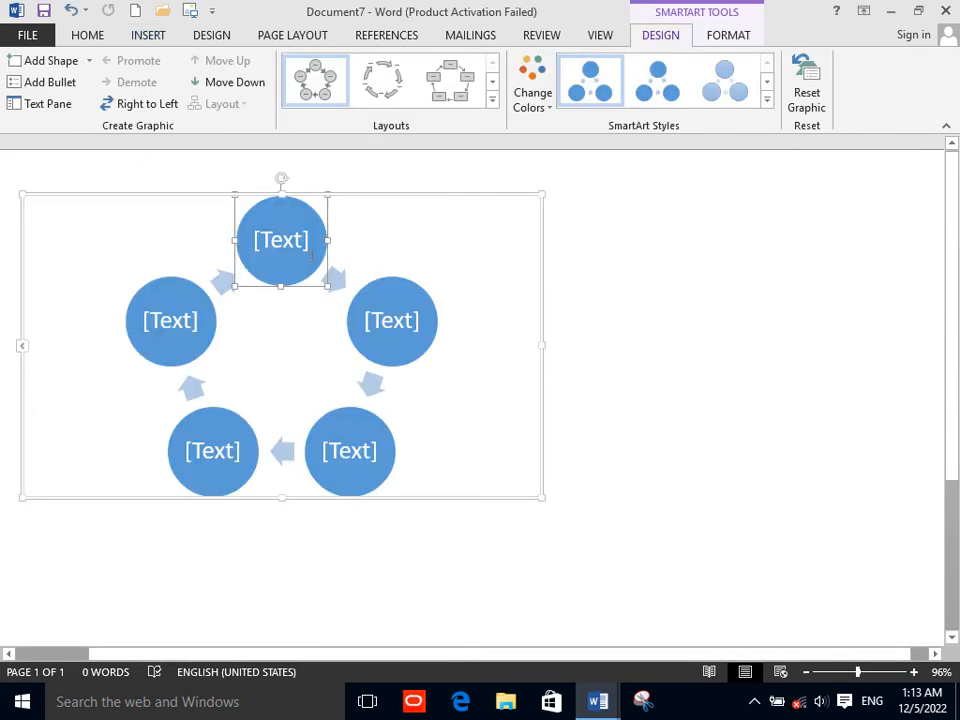
Step: Label the cycle's top circle "Water" and the following circle clockwise "Sun"
{"action": "left_click", "coordinate": [299, 242]}
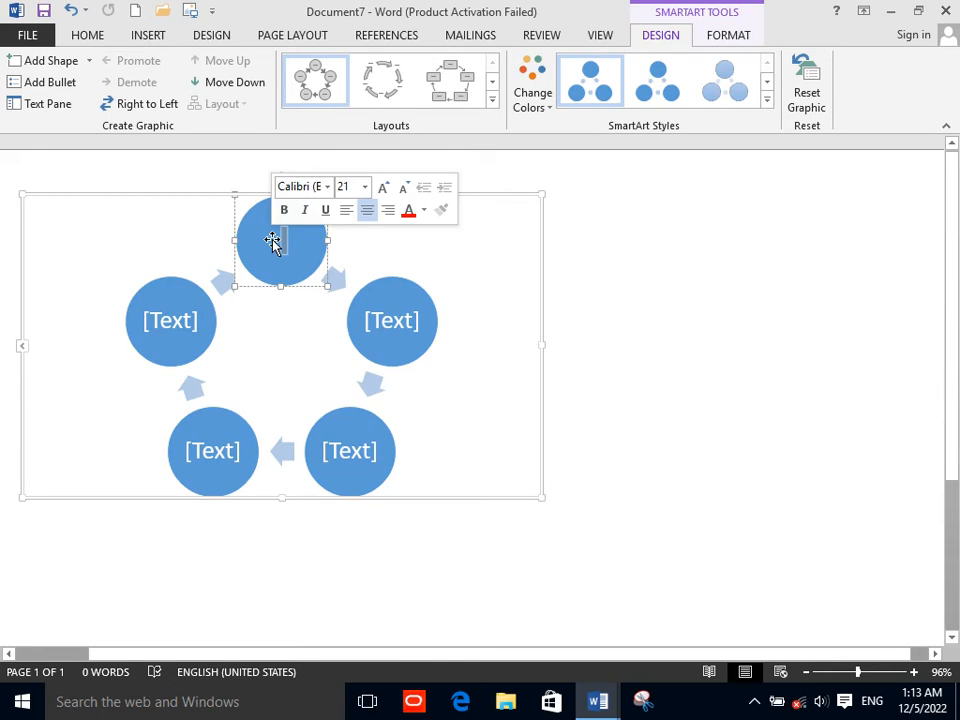
{"action": "type", "text": "Water"}
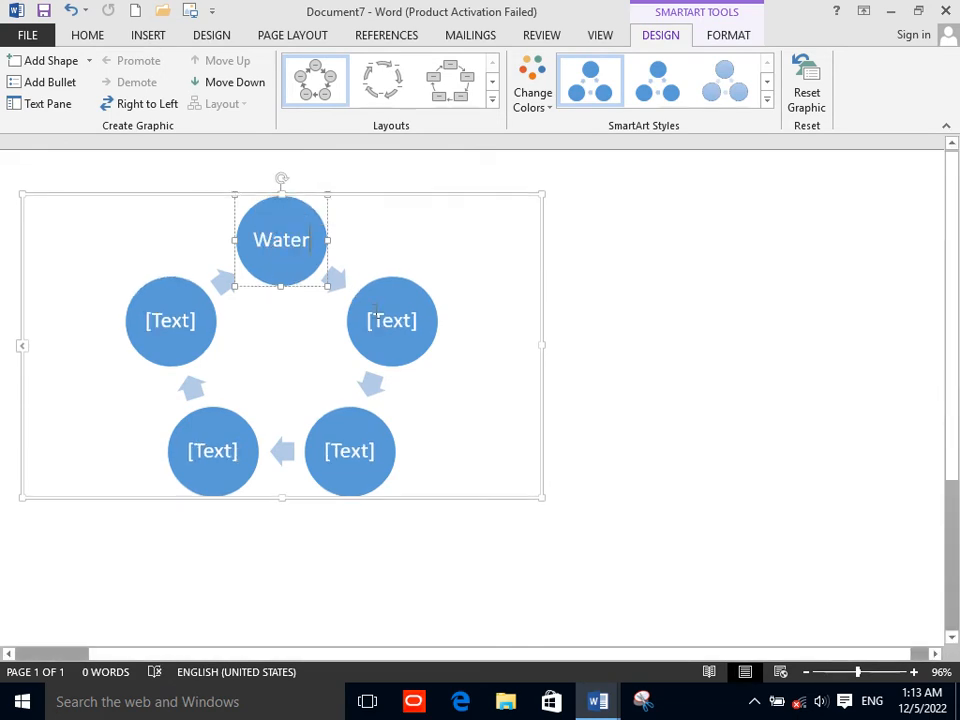
{"action": "left_click", "coordinate": [390, 325]}
{"action": "type", "text": "Svu"}
{"action": "key", "text": "BackSpace"}
{"action": "key", "text": "BackSpace"}
{"action": "type", "text": "un"}
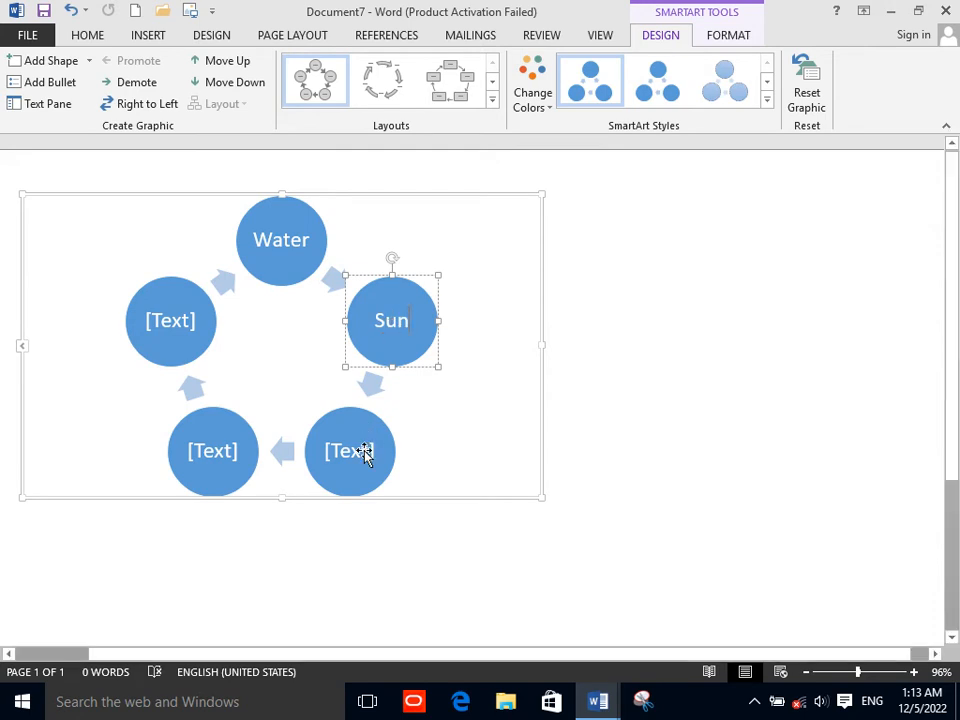
Step: Label the cycle's two bottom circles "Moon" and "Earth", continuing clockwise from Sun
{"action": "left_click", "coordinate": [365, 455]}
{"action": "type", "text": "Moob"}
{"action": "key", "text": "BackSpace"}
{"action": "type", "text": "n"}
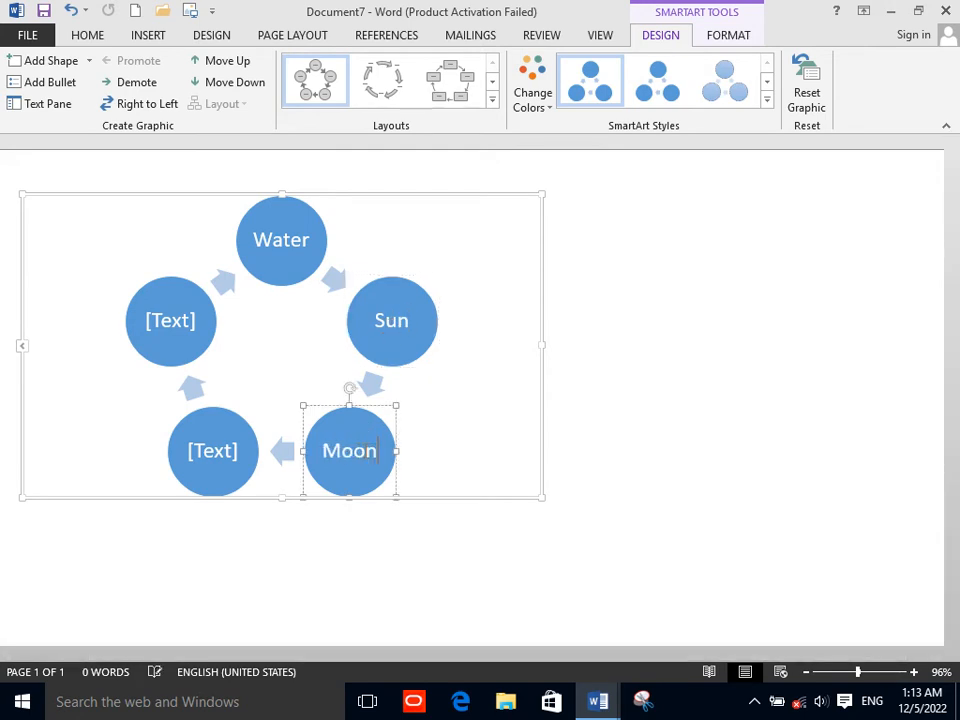
{"action": "left_click", "coordinate": [214, 462]}
{"action": "type", "text": "Earth"}
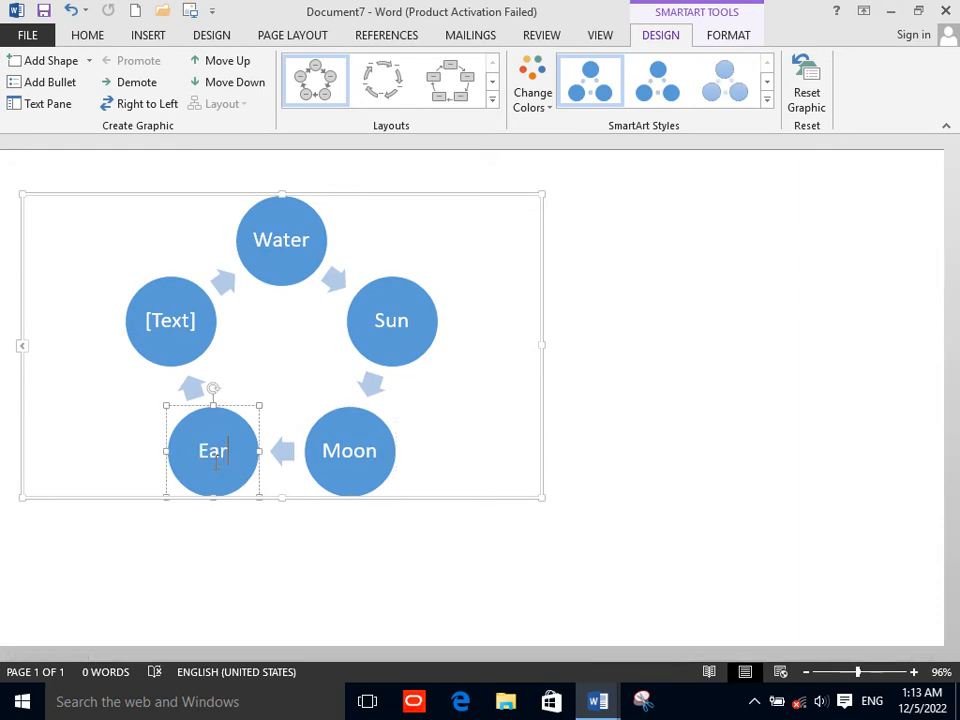
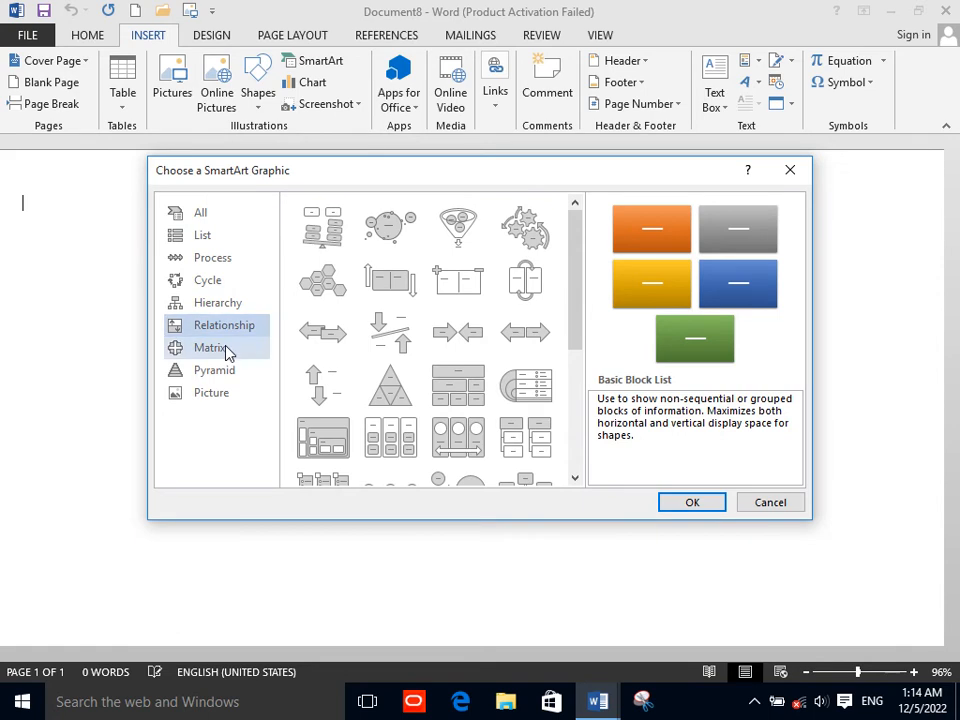
Step: Insert a Half Circle Organization Chart from the Hierarchy category of SmartArt graphics
{"action": "left_click", "coordinate": [225, 371]}
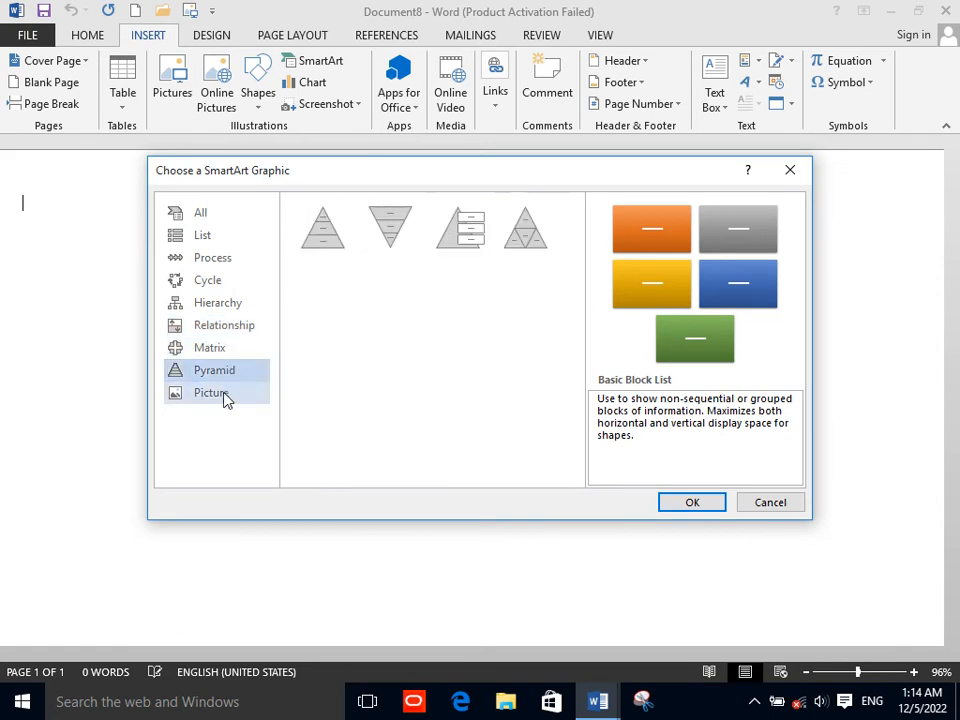
{"action": "left_click", "coordinate": [214, 326]}
{"action": "left_click", "coordinate": [222, 305]}
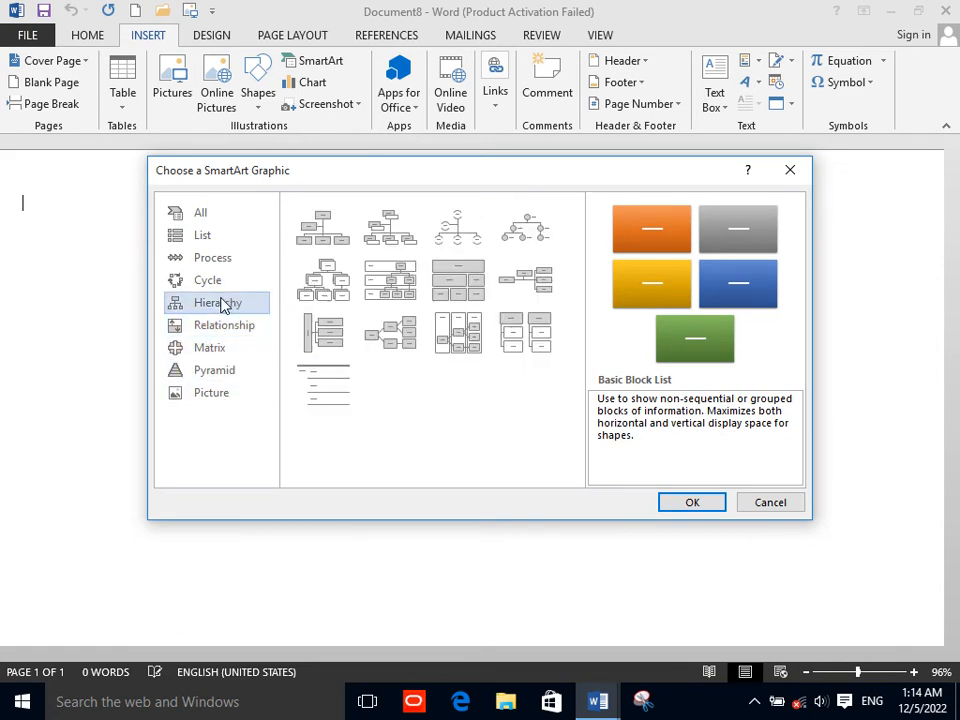
{"action": "left_click", "coordinate": [497, 214]}
{"action": "left_click", "coordinate": [481, 218]}
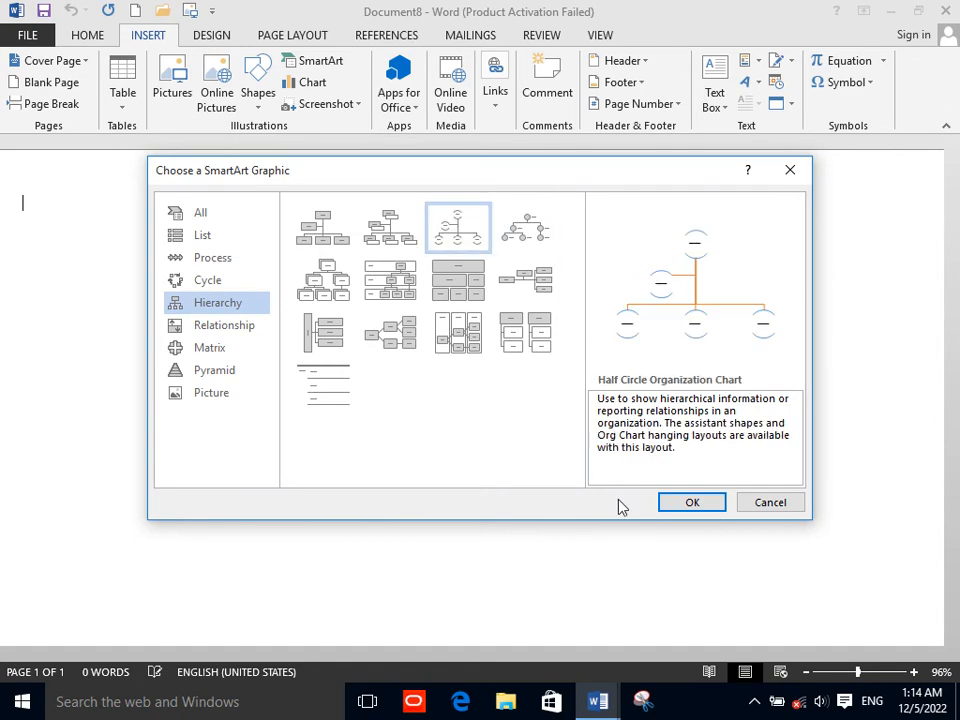
{"action": "left_click", "coordinate": [693, 506]}
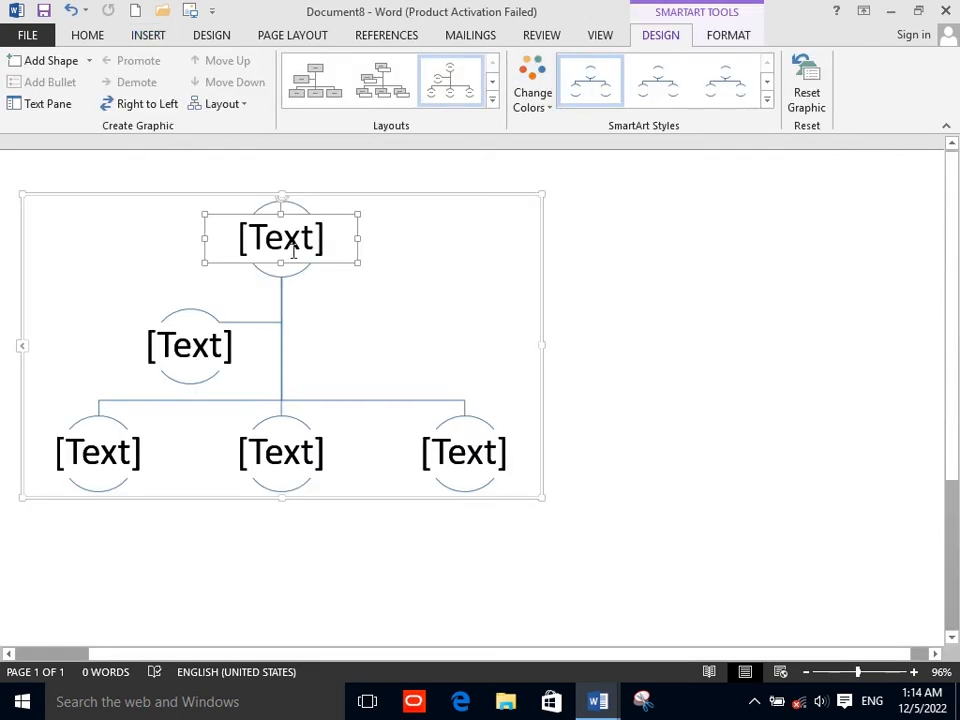
Step: Enter "Princaple" in the chart's top node and "Headmaster" in the assistant node beneath it
{"action": "left_click", "coordinate": [292, 241]}
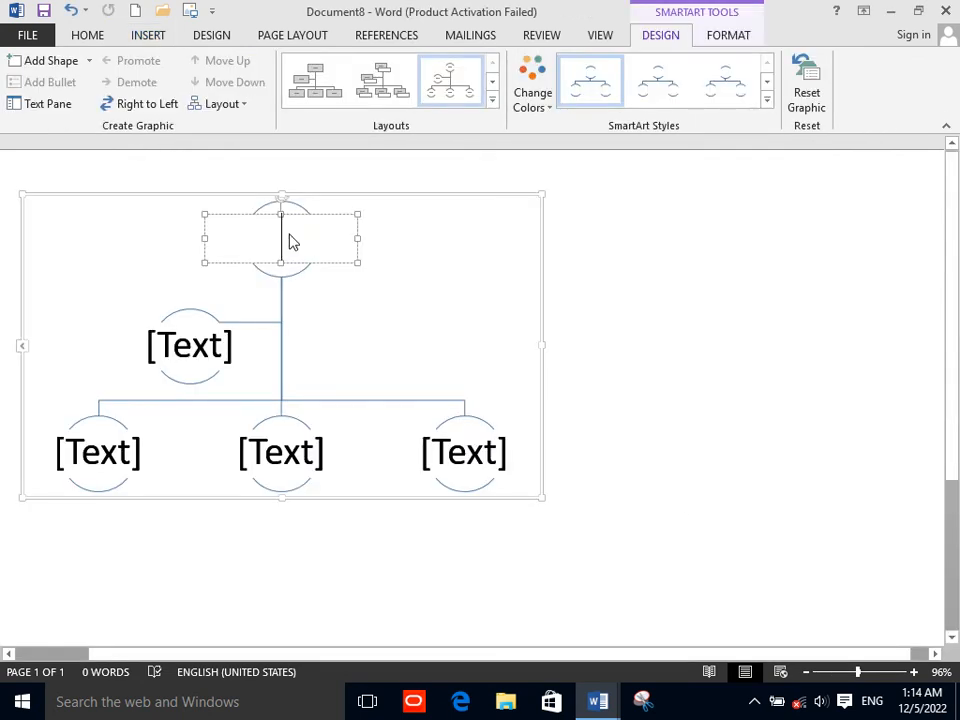
{"action": "type", "text": "Princaple"}
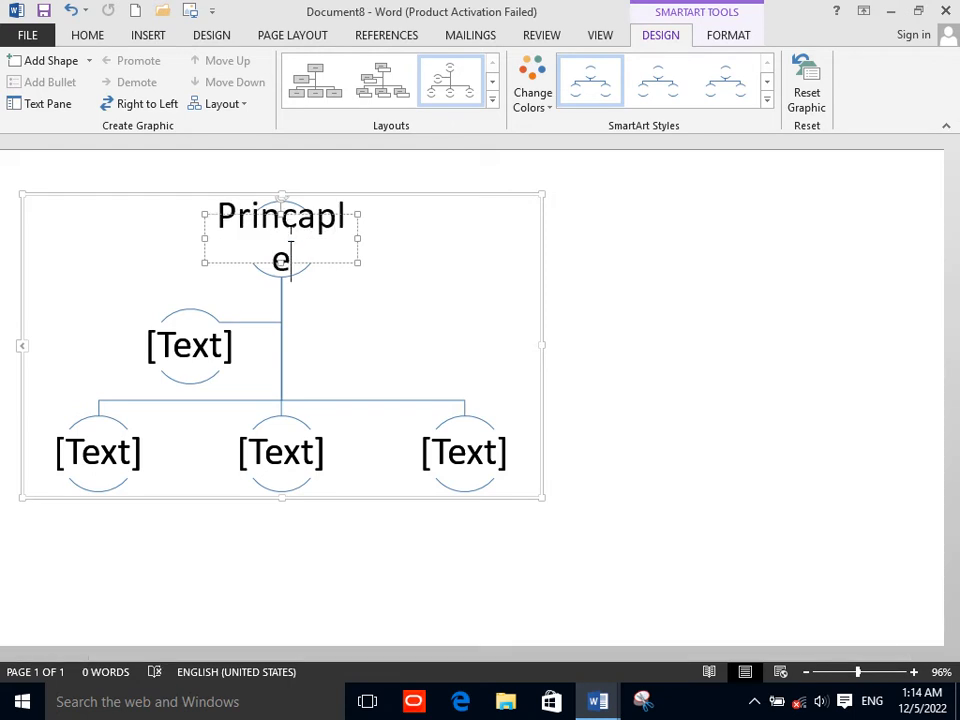
{"action": "left_click", "coordinate": [191, 336]}
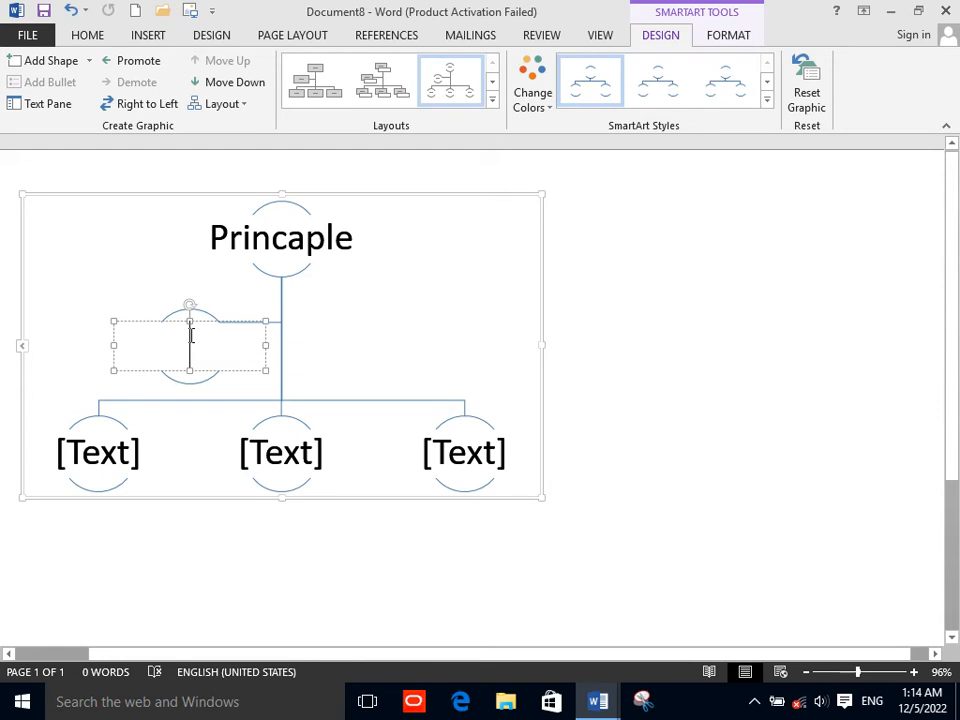
{"action": "type", "text": "Headmaster"}
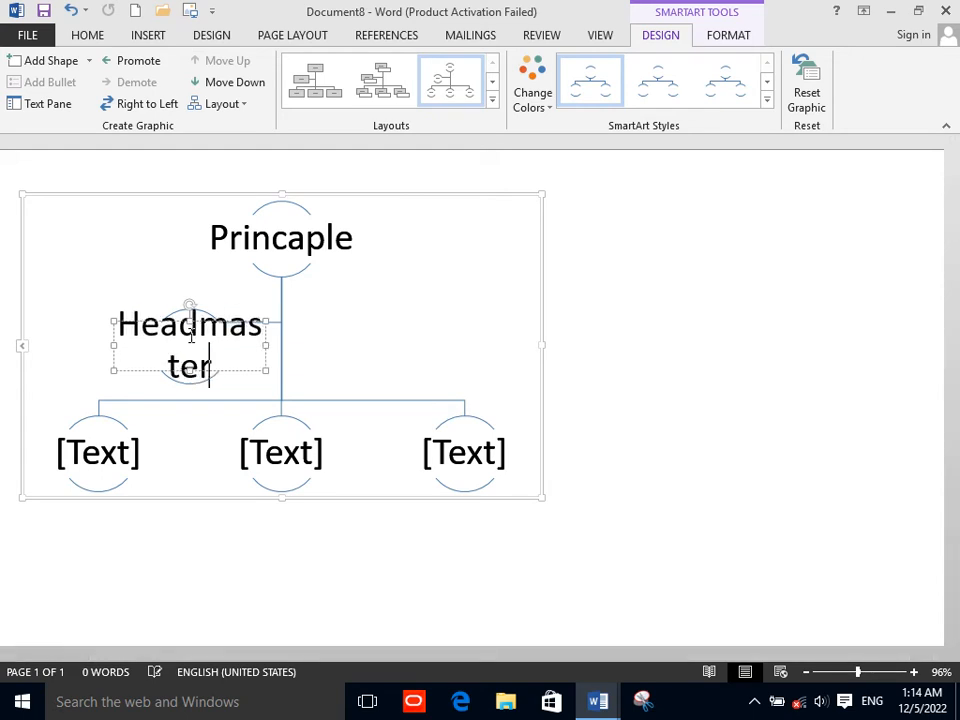
Step: Enter "Teacher" in all three bottom-row nodes of the organization chart, correcting the capitalization in the middle one
{"action": "left_click", "coordinate": [101, 454]}
{"action": "type", "text": "T"}
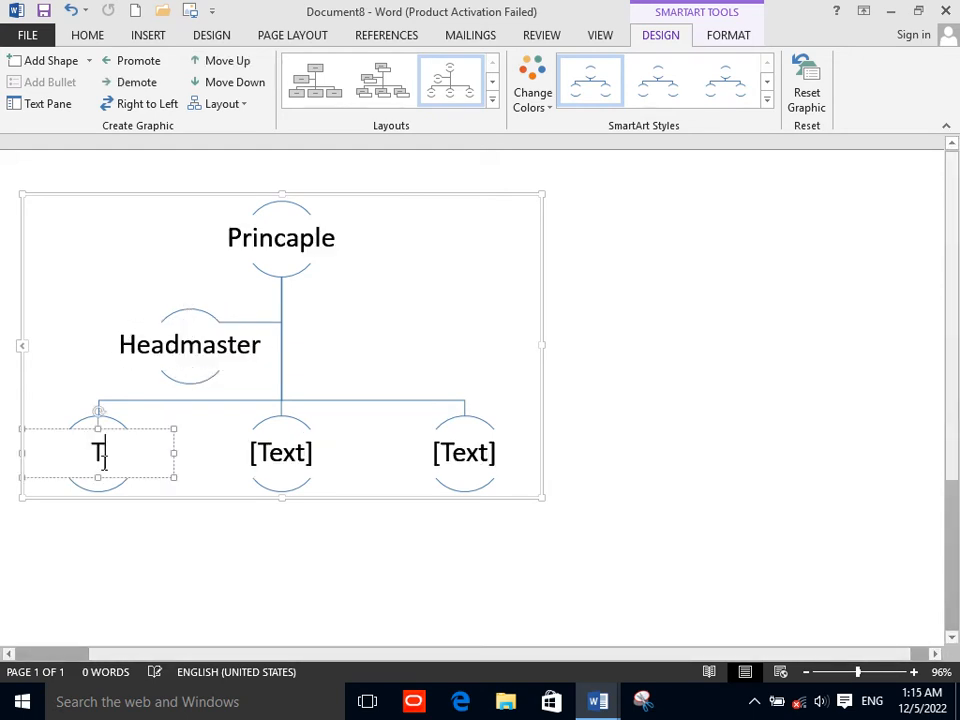
{"action": "type", "text": "eacher"}
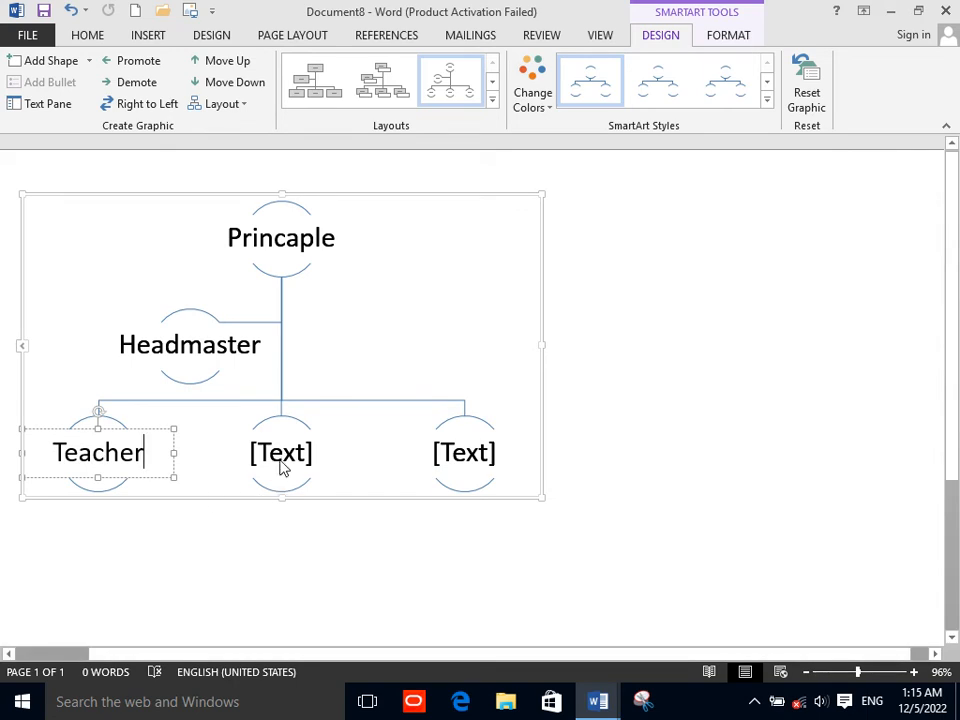
{"action": "left_click", "coordinate": [283, 468]}
{"action": "type", "text": "TEacher"}
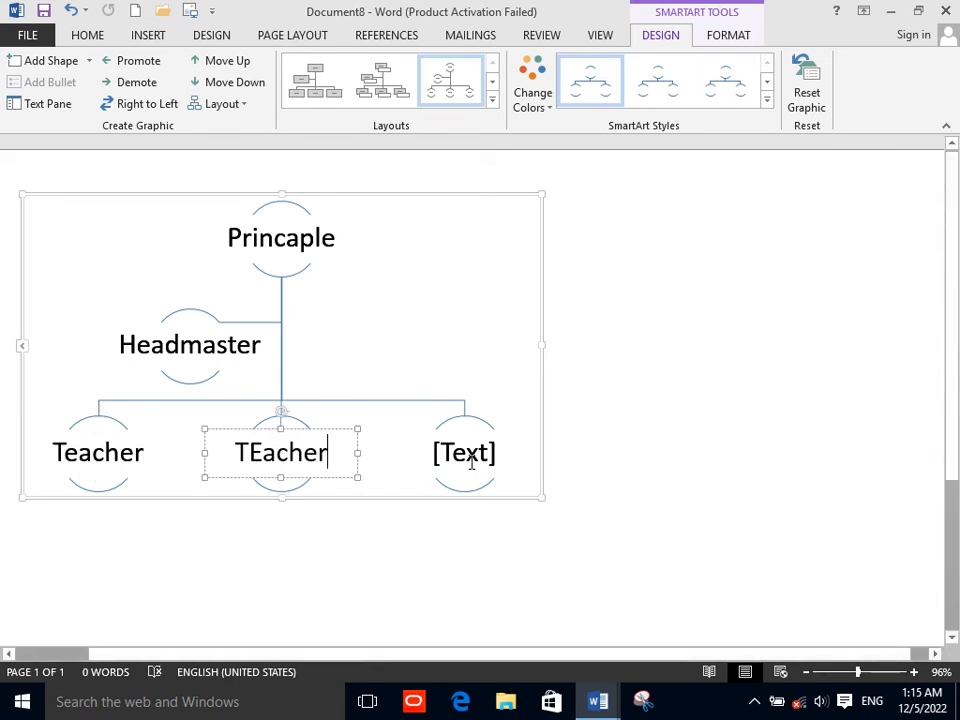
{"action": "left_click", "coordinate": [481, 462]}
{"action": "type", "text": "Teacher"}
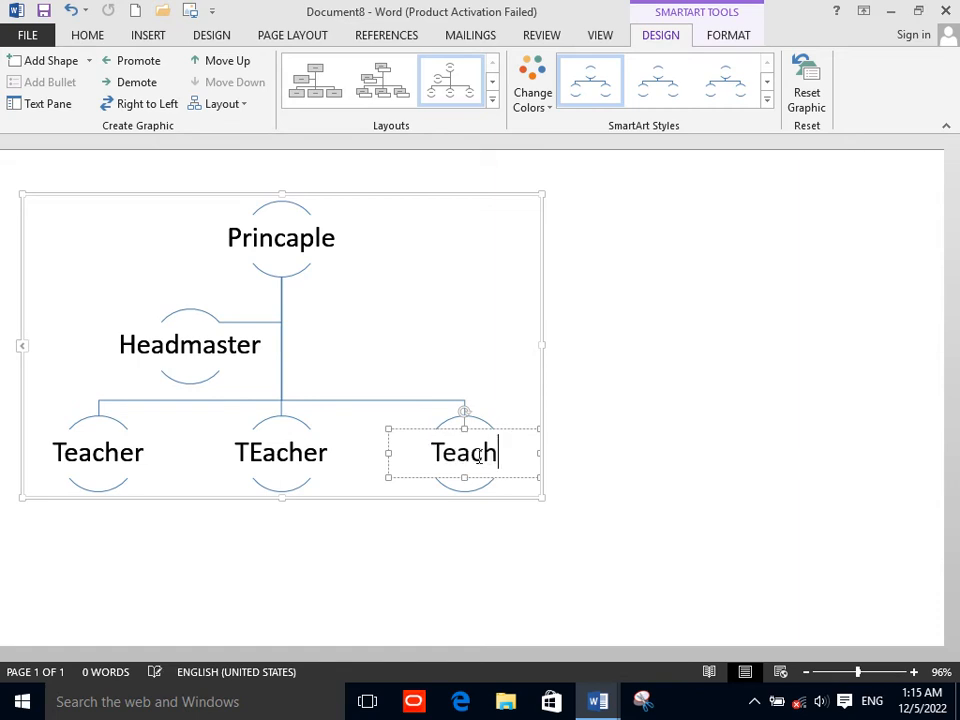
{"action": "double_click", "coordinate": [262, 458]}
{"action": "type", "text": "Te"}
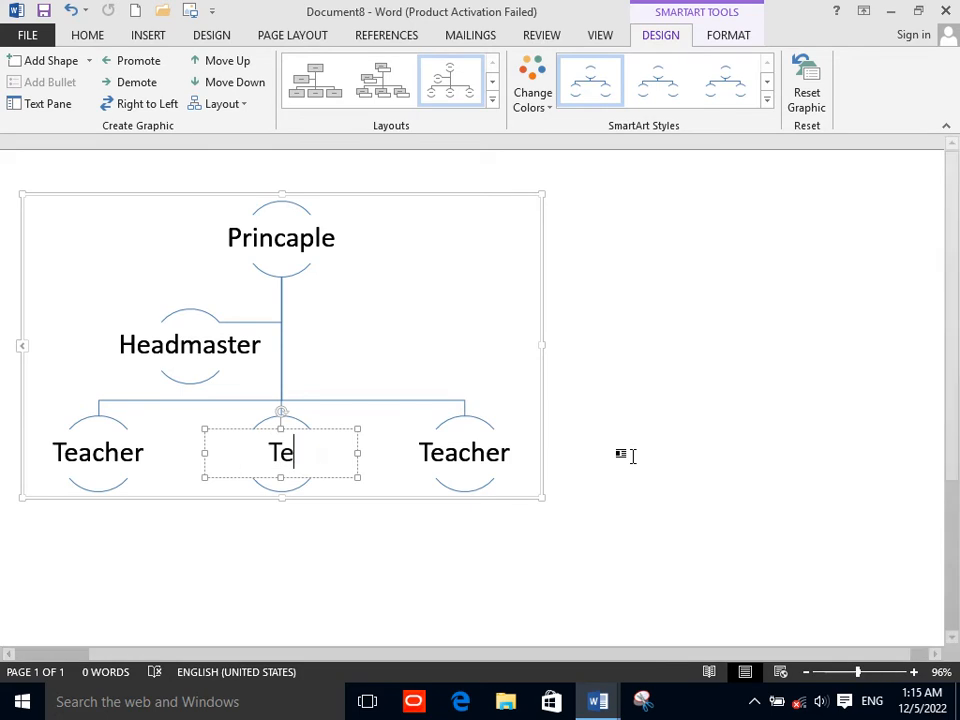
{"action": "type", "text": "acher"}
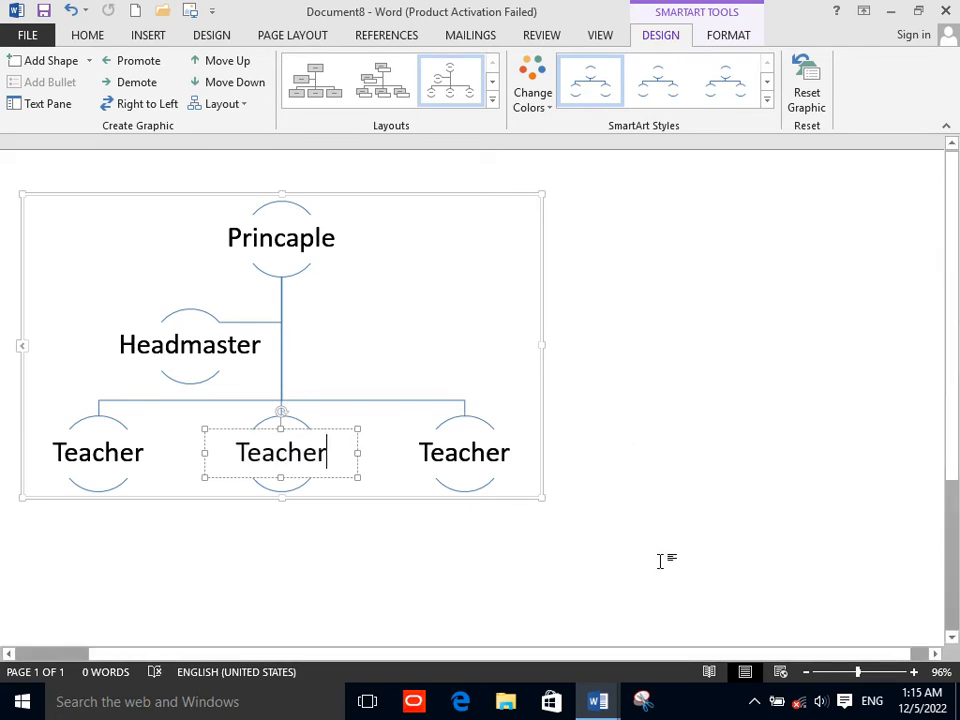
Step: Try a different organization chart layout, return to the Half Circle Organization Chart layout, and deselect the graphic
{"action": "left_click", "coordinate": [381, 90]}
{"action": "left_click", "coordinate": [462, 88]}
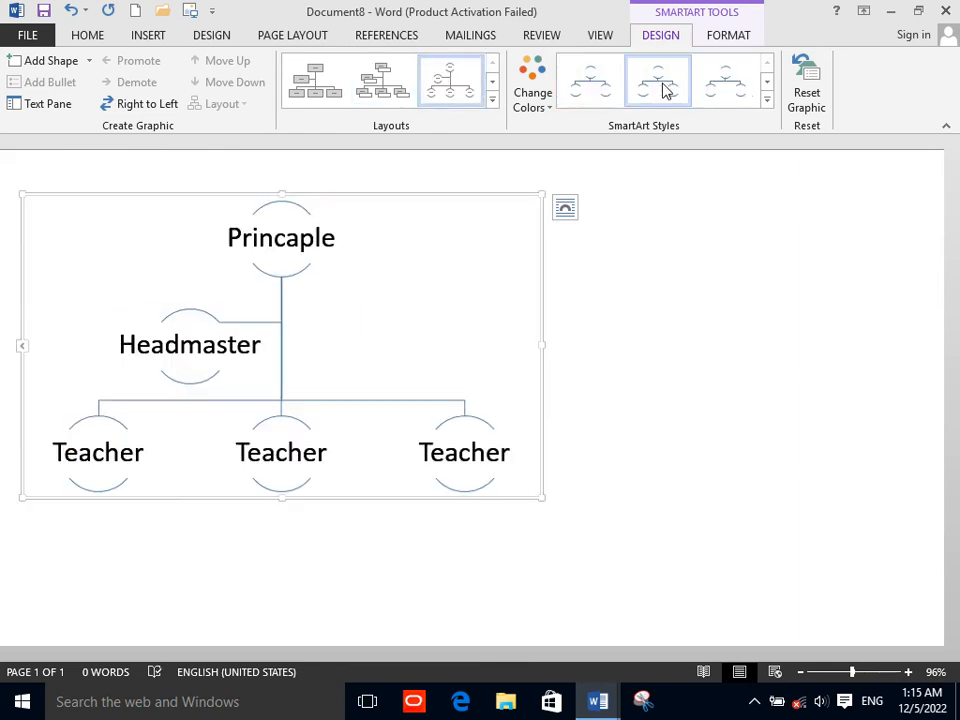
{"action": "left_click", "coordinate": [645, 426]}
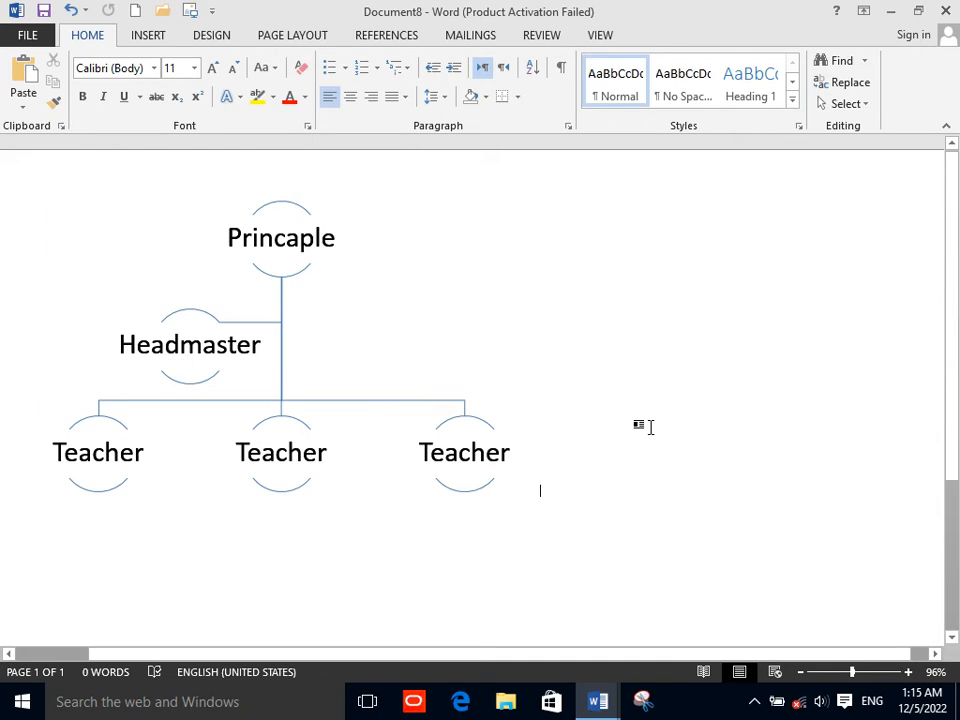
Step: Create a new blank document and preview the column, pie, bar and area chart types available for insertion
{"action": "left_click", "coordinate": [138, 12]}
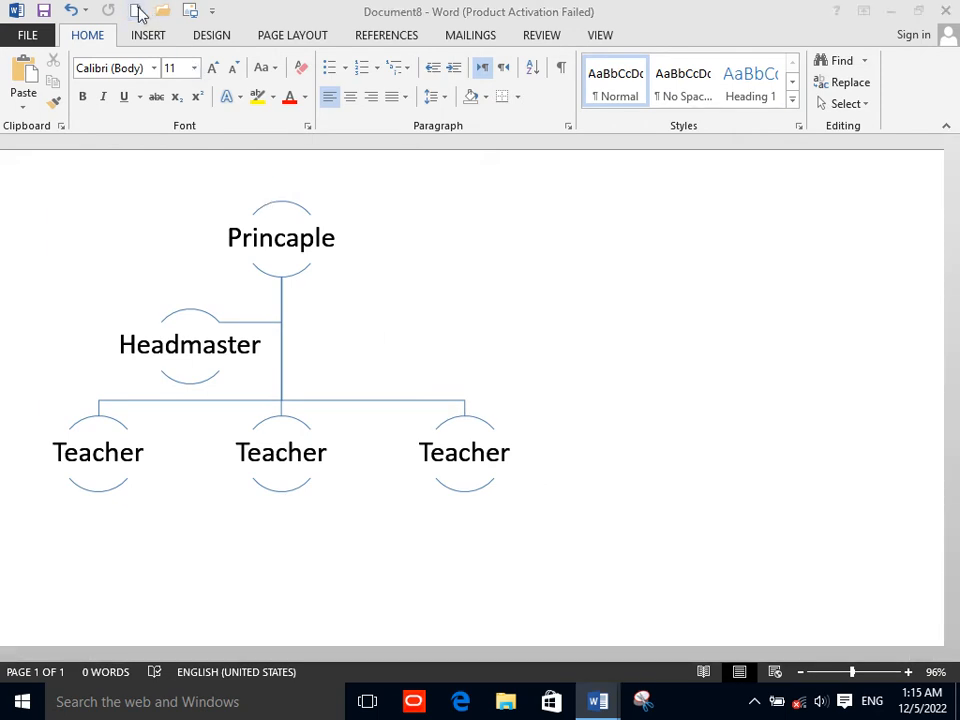
{"action": "left_click", "coordinate": [150, 36]}
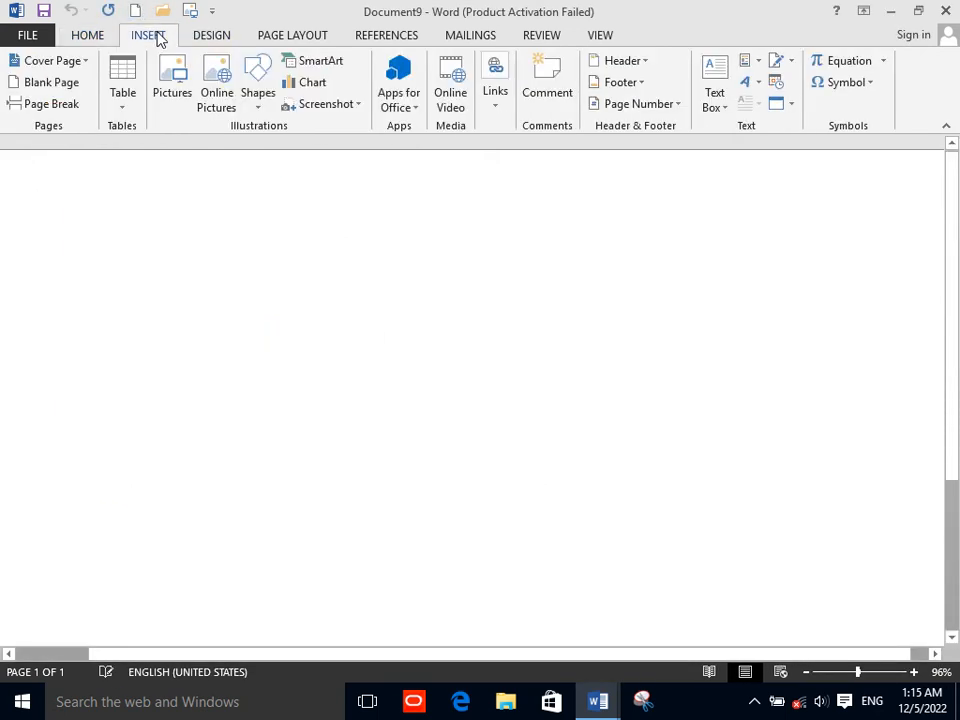
{"action": "left_click", "coordinate": [312, 86]}
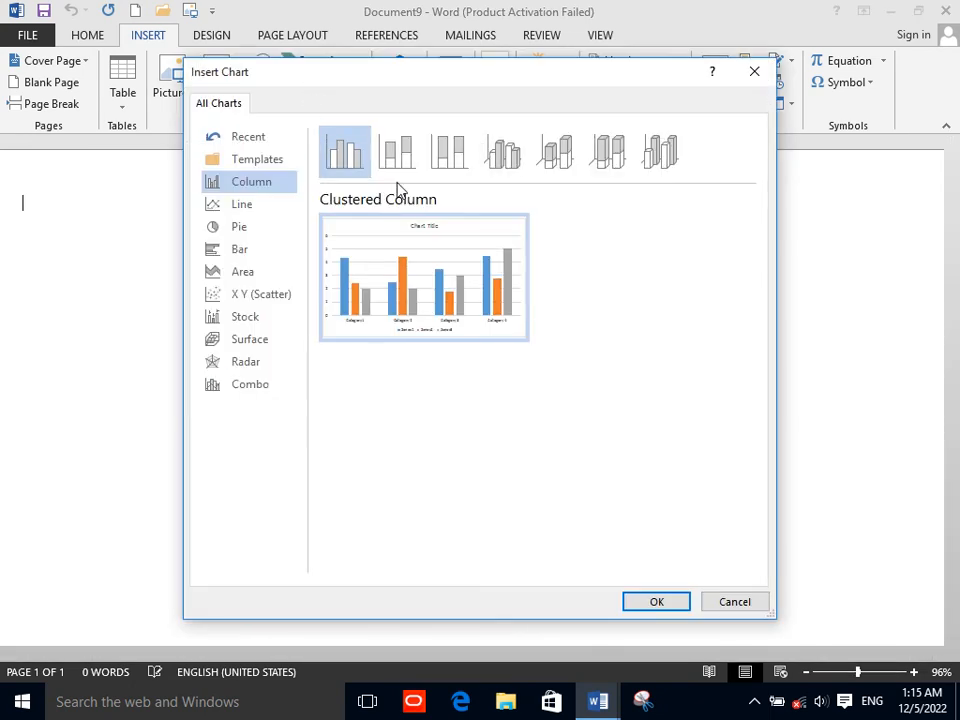
{"action": "left_click", "coordinate": [414, 168]}
{"action": "left_click", "coordinate": [460, 168]}
{"action": "left_click", "coordinate": [505, 172]}
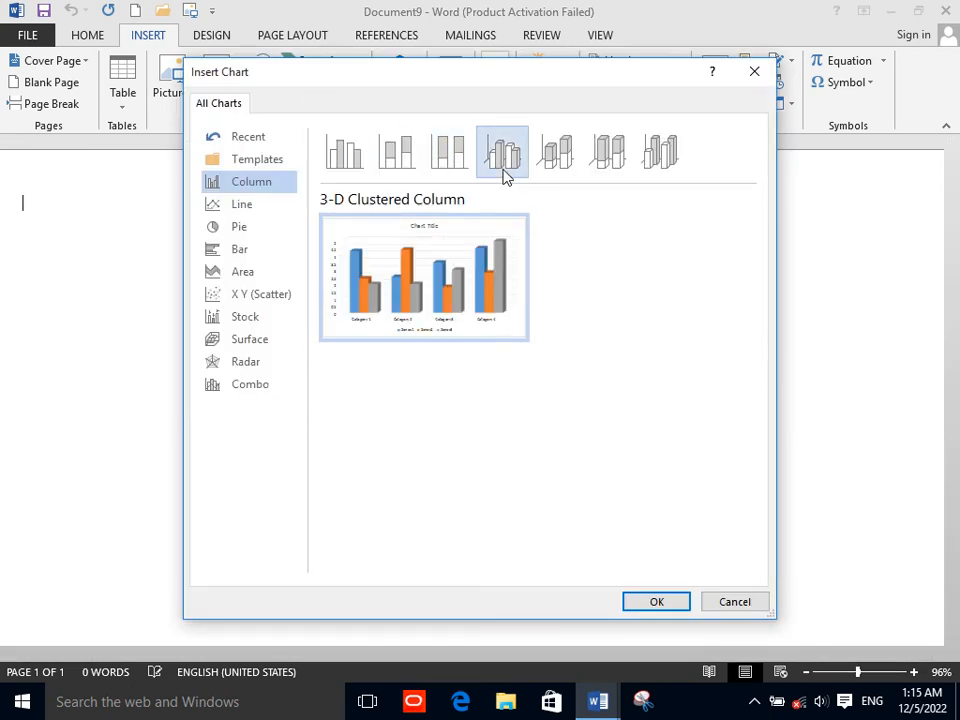
{"action": "left_click", "coordinate": [251, 224]}
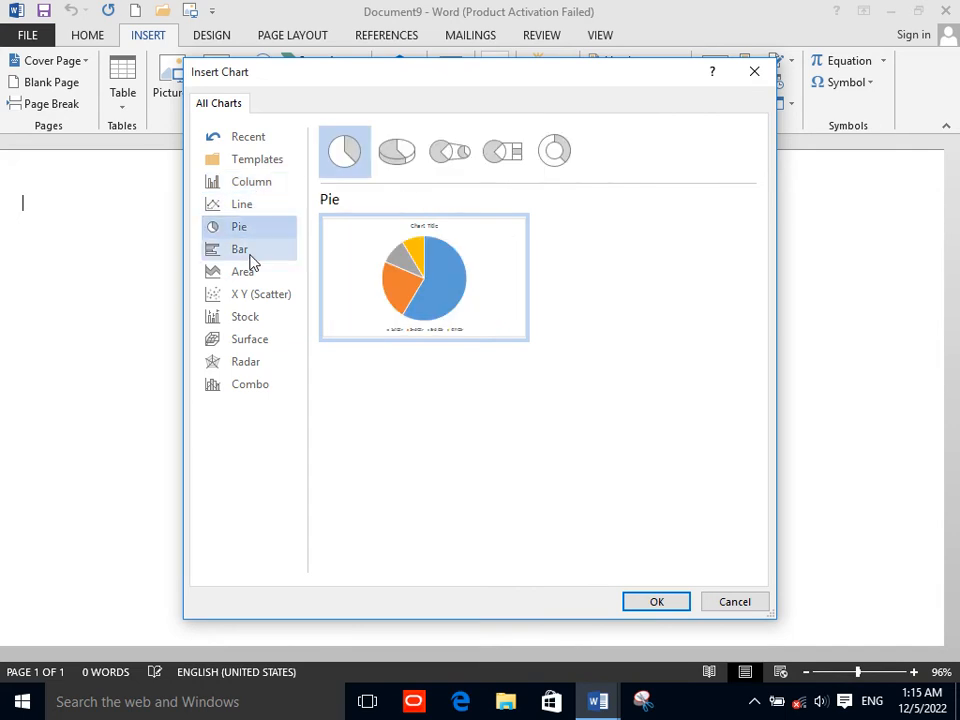
{"action": "left_click", "coordinate": [252, 257]}
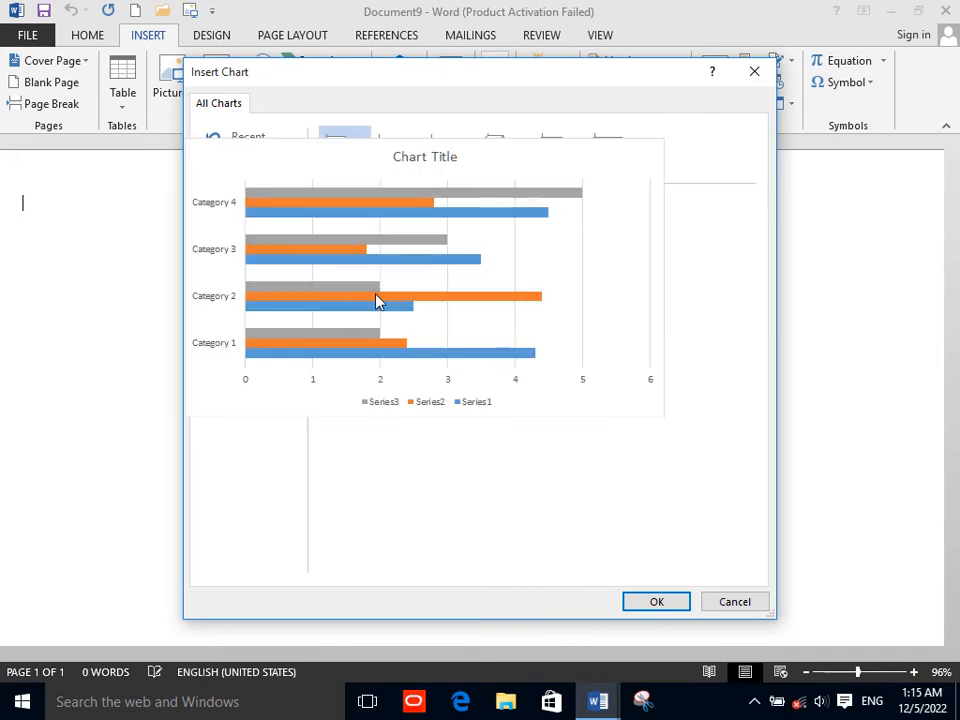
{"action": "left_click", "coordinate": [252, 292]}
{"action": "left_click", "coordinate": [249, 272]}
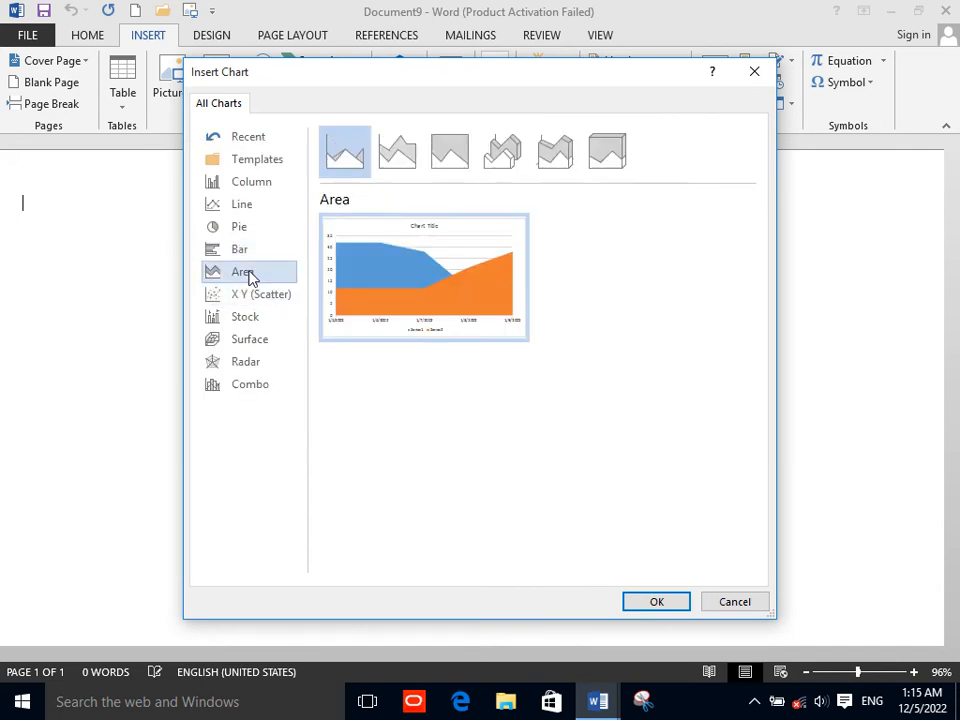
Step: Insert a Clustered Column chart into the document and dismiss the Office activation notice
{"action": "left_click", "coordinate": [250, 186]}
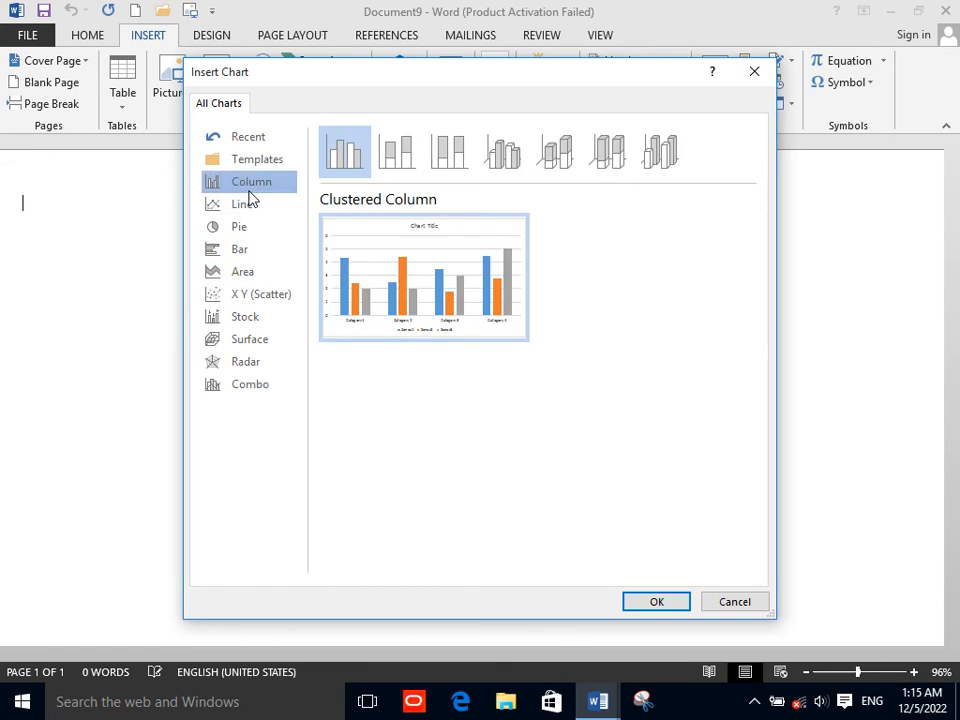
{"action": "left_click", "coordinate": [647, 605]}
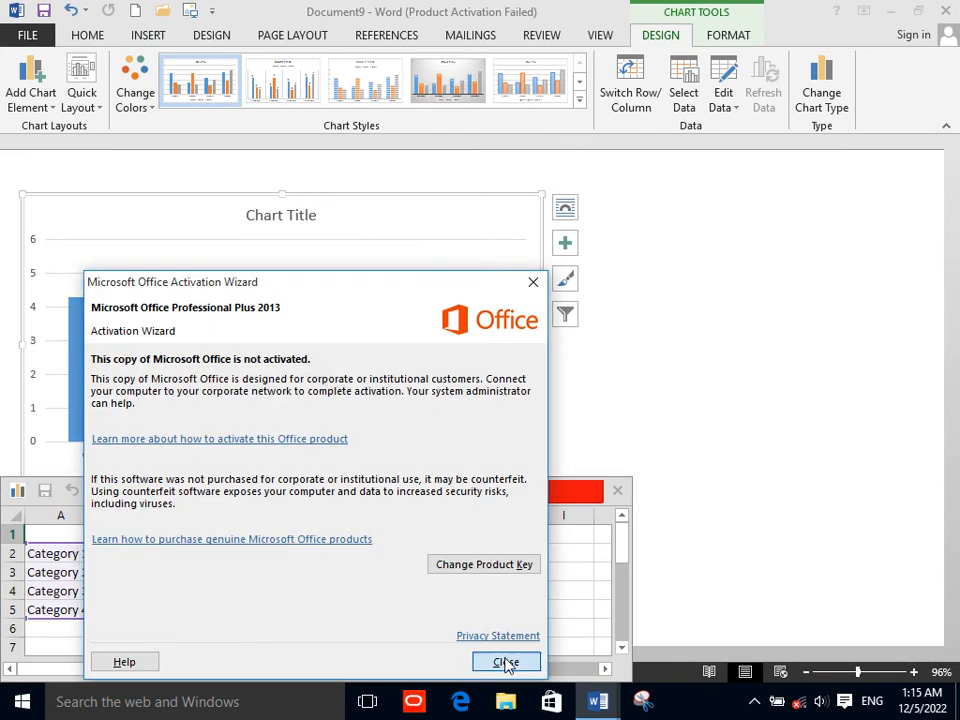
{"action": "left_click", "coordinate": [507, 663]}
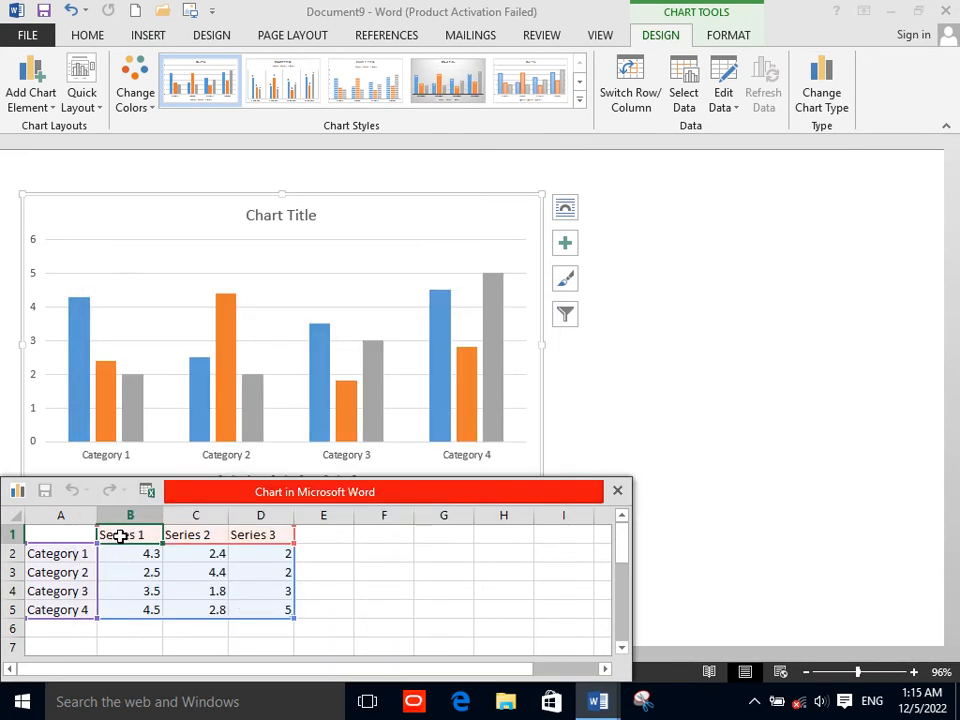
Step: Replace the three series headings in the chart's data sheet with students' first names
{"action": "key", "text": "BackSpace"}
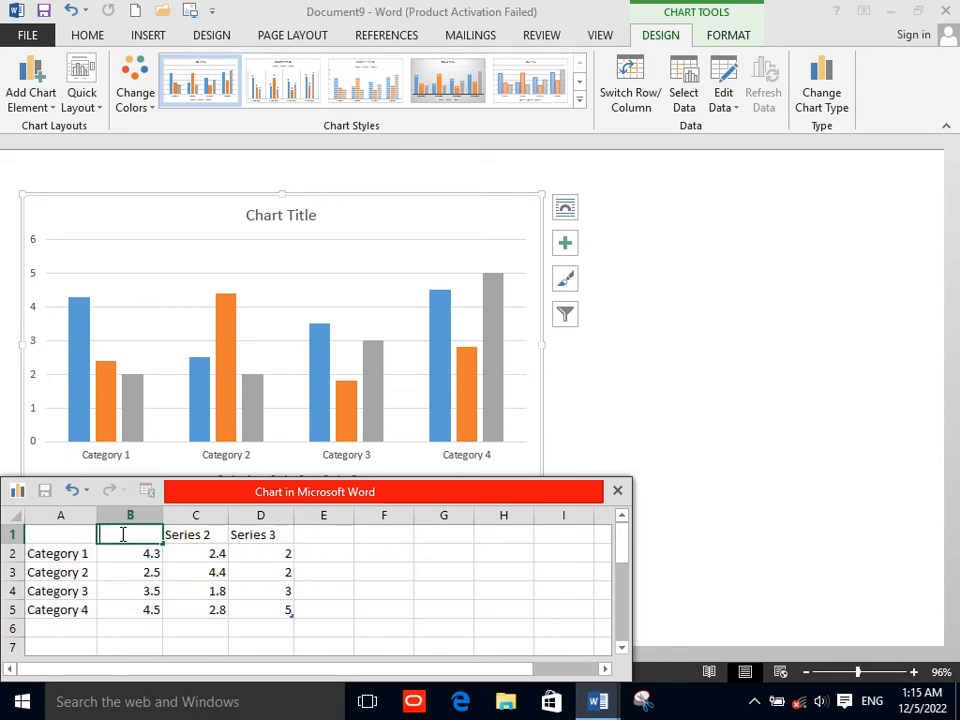
{"action": "left_click", "coordinate": [186, 535]}
{"action": "type", "text": "Ali"}
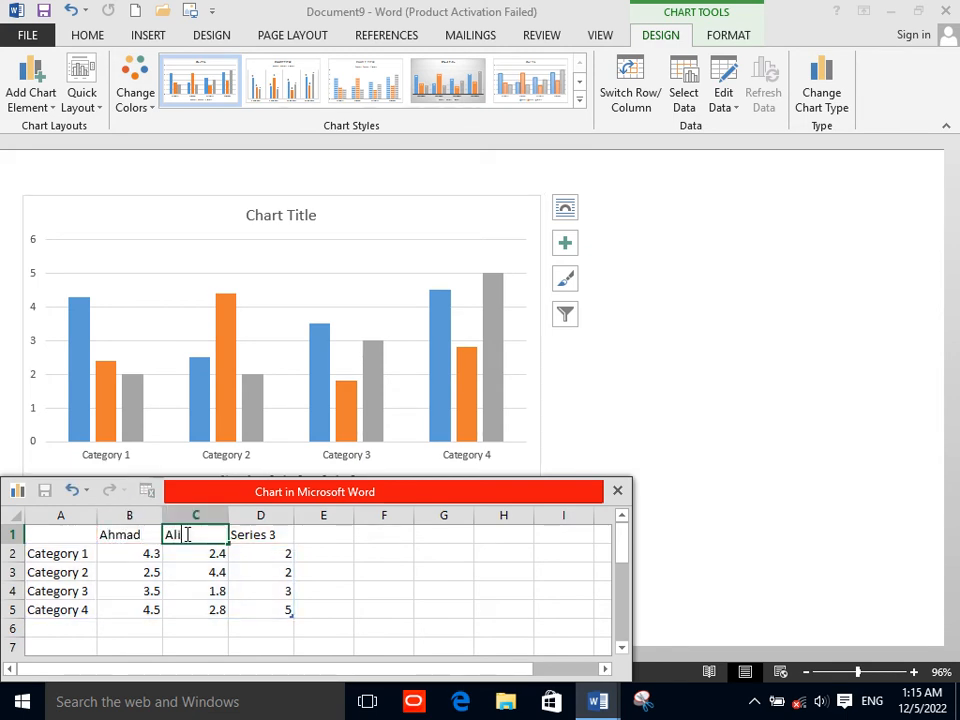
{"action": "left_click", "coordinate": [246, 540]}
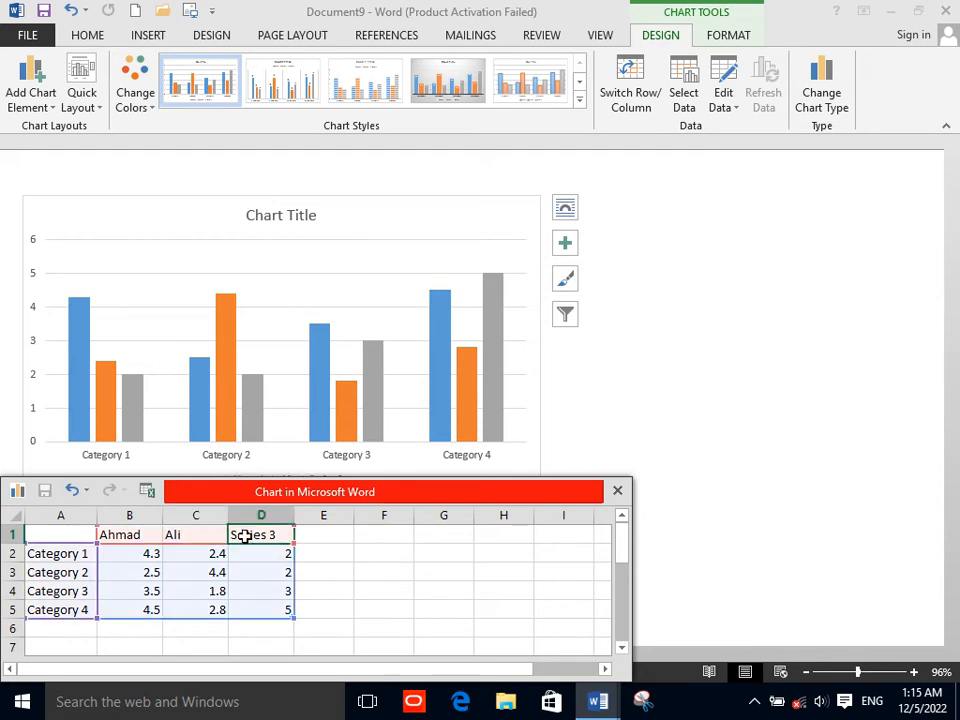
{"action": "type", "text": "Khan"}
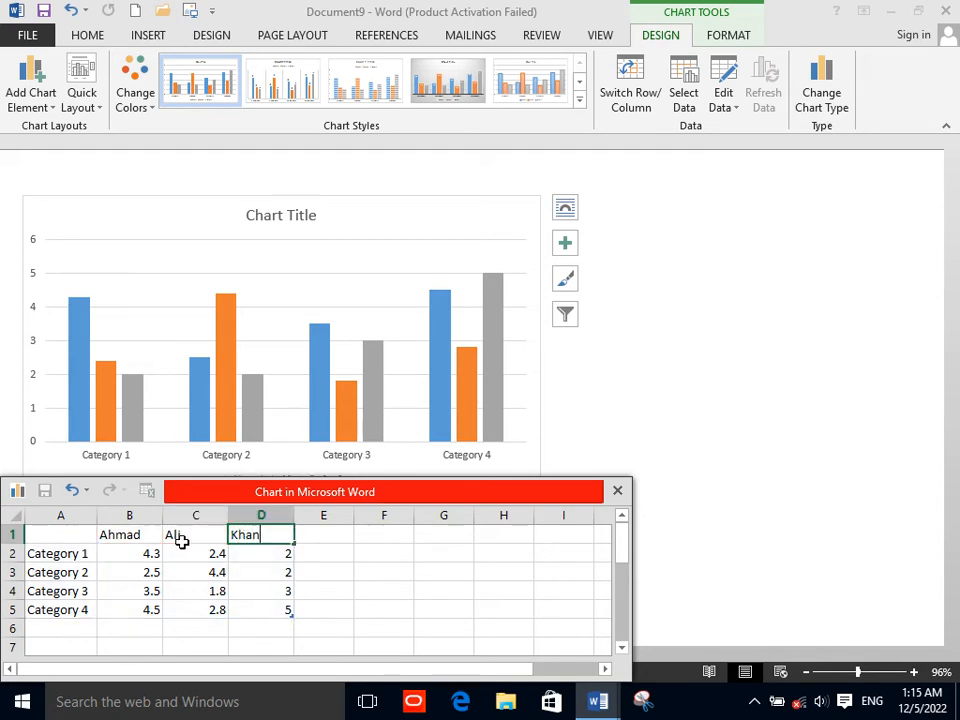
Step: Move the data sheet window below the chart's legend and rename the three series headings to Math, English and Dari
{"action": "left_click_drag", "start_coordinate": [300, 493], "coordinate": [352, 534]}
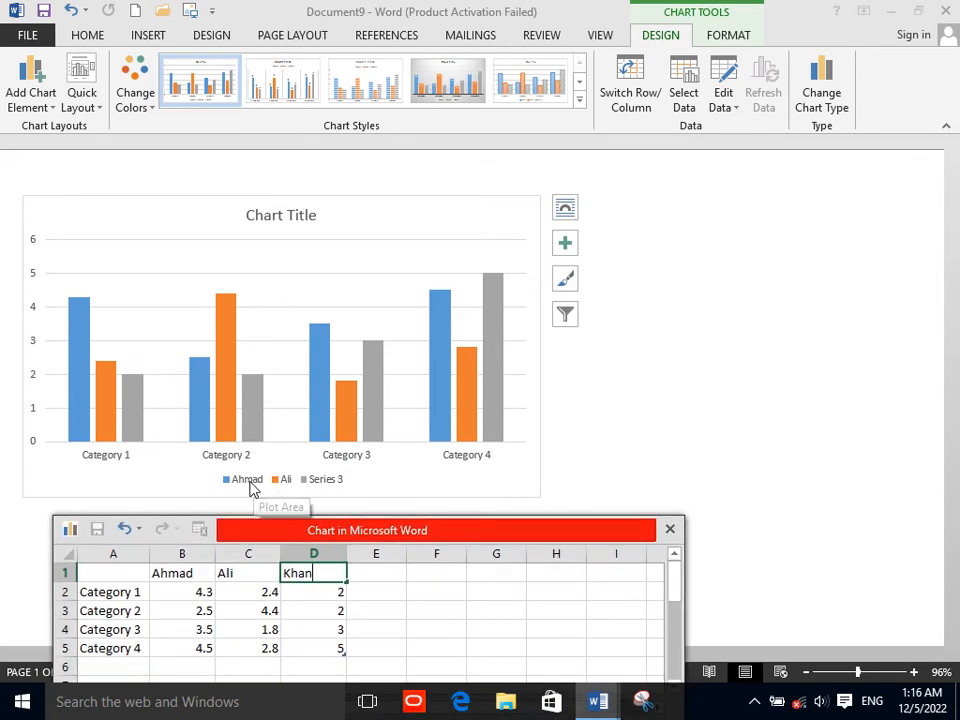
{"action": "left_click", "coordinate": [183, 580]}
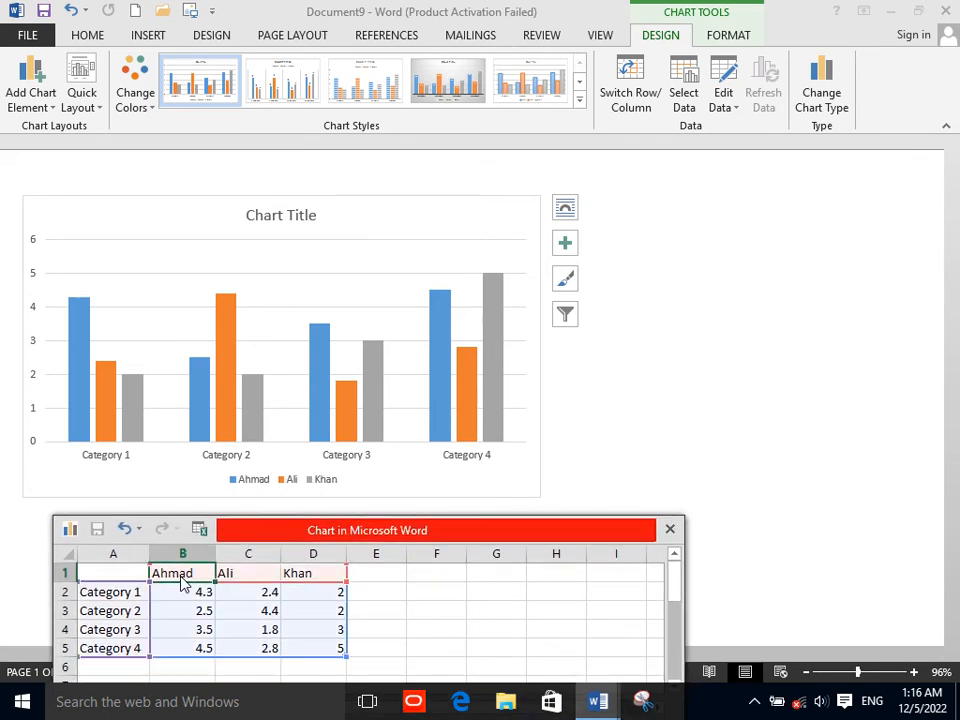
{"action": "type", "text": "MAt"}
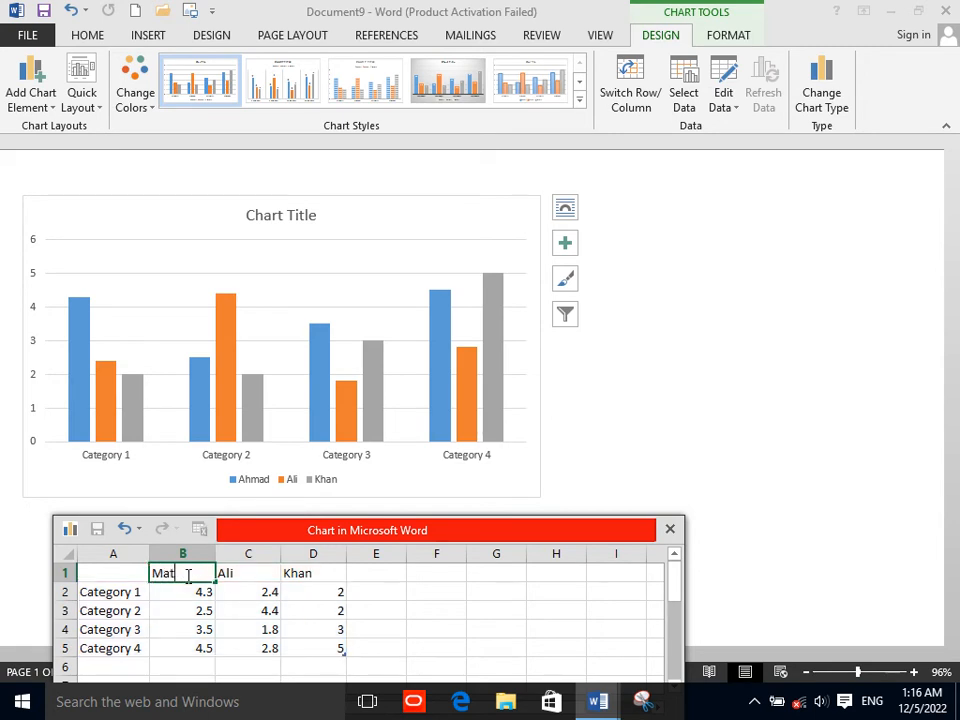
{"action": "left_click", "coordinate": [251, 578]}
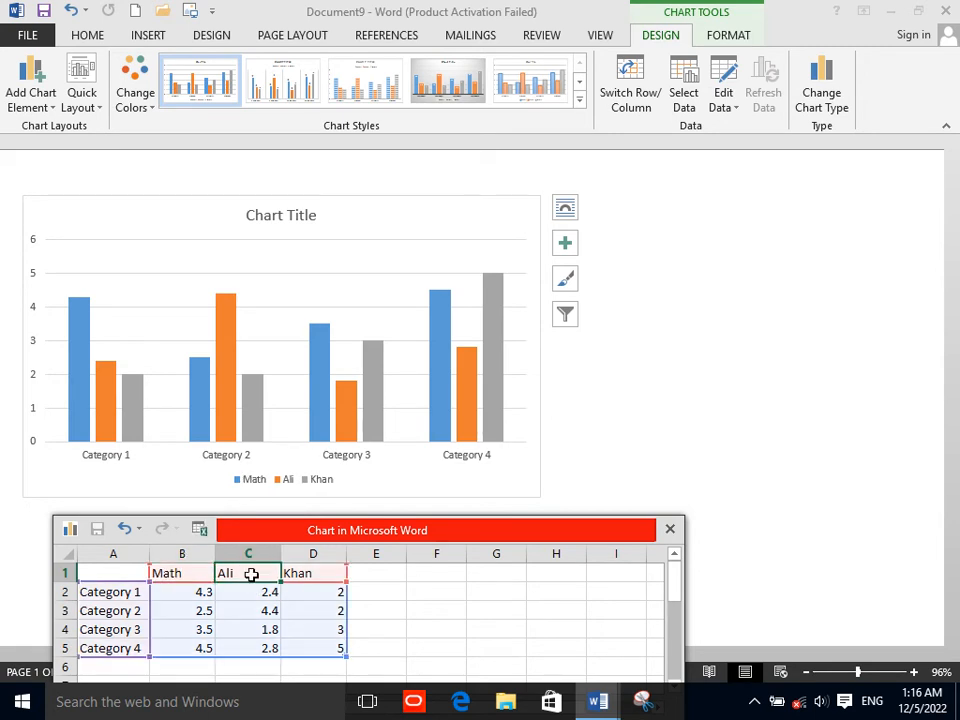
{"action": "type", "text": "English"}
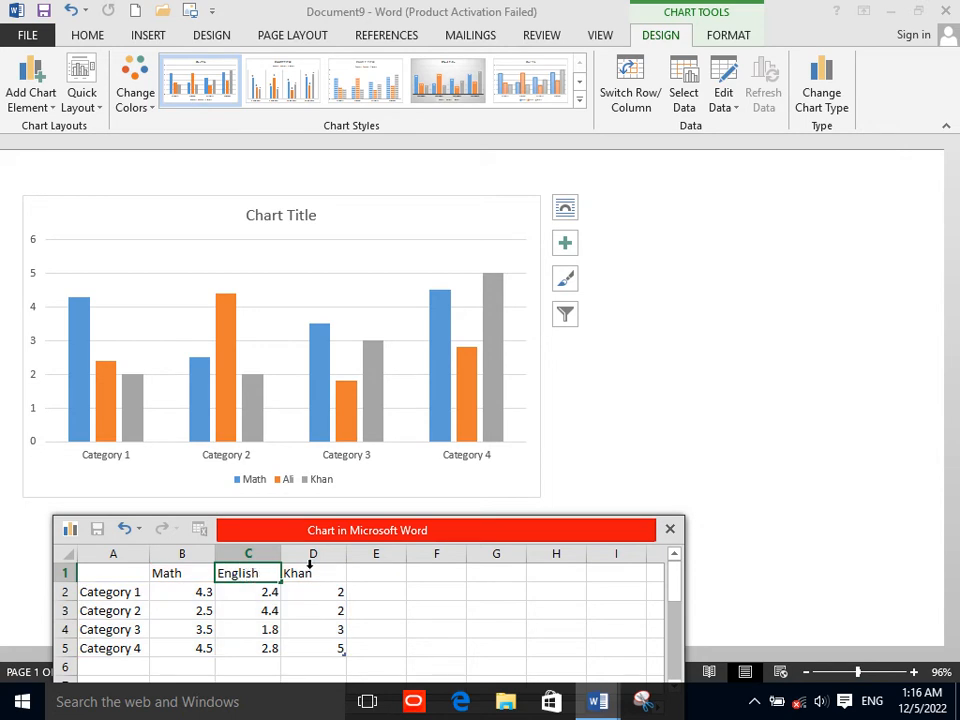
{"action": "left_click", "coordinate": [310, 562]}
{"action": "left_click", "coordinate": [311, 572]}
{"action": "type", "text": "Dari"}
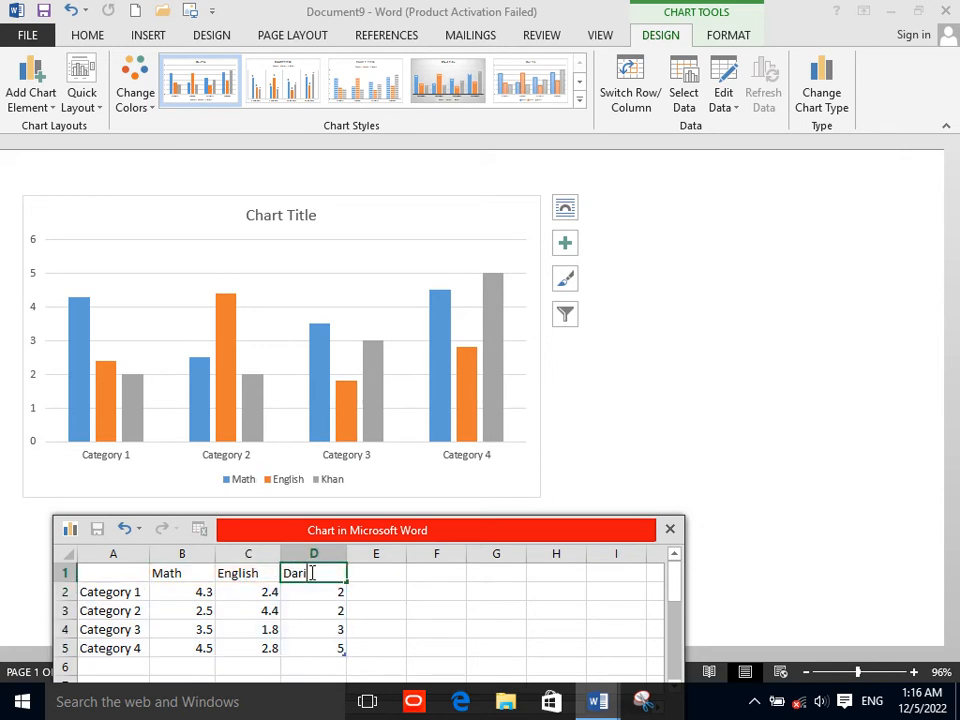
Step: Replace the four category labels in cells A2 to A5 with students' first names
{"action": "left_click", "coordinate": [137, 592]}
{"action": "type", "text": "Ahmad"}
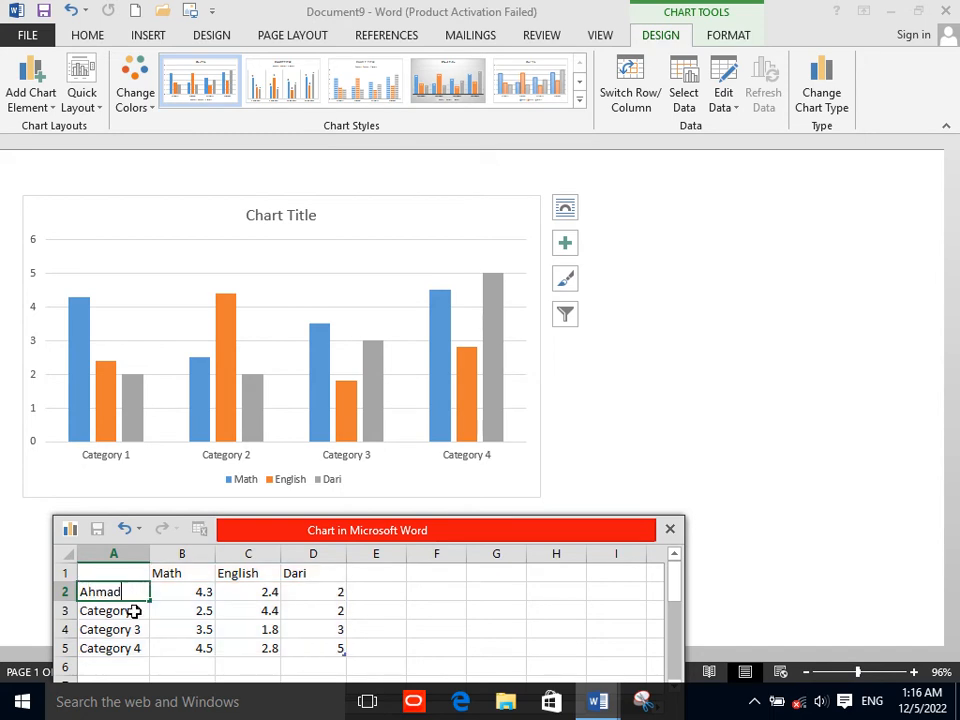
{"action": "left_click", "coordinate": [134, 611]}
{"action": "type", "text": "Ali"}
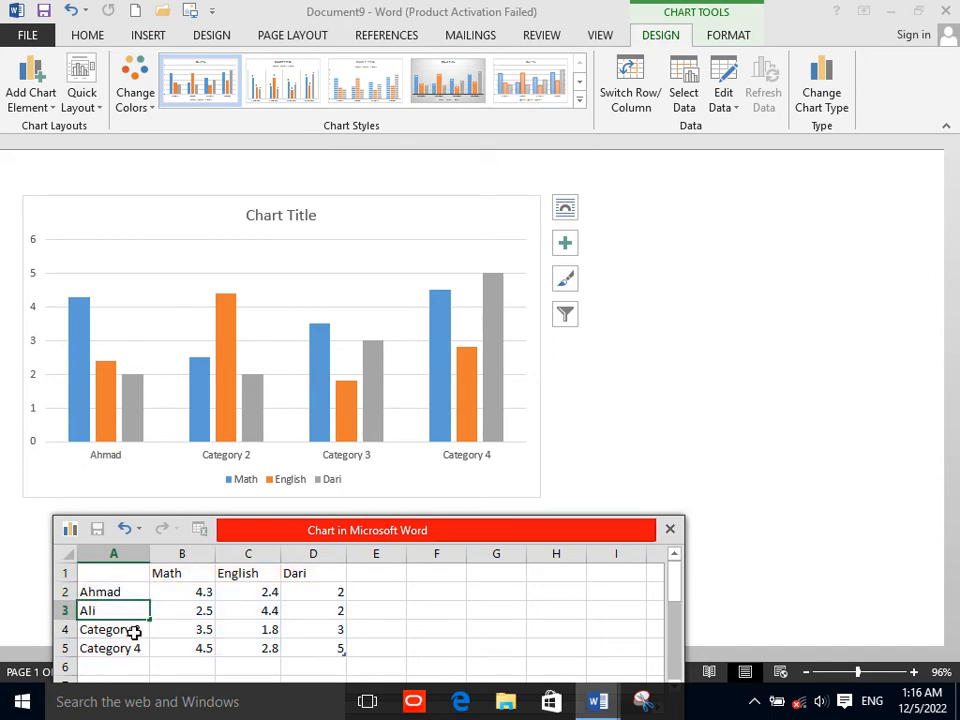
{"action": "left_click", "coordinate": [134, 631]}
{"action": "type", "text": "Khan"}
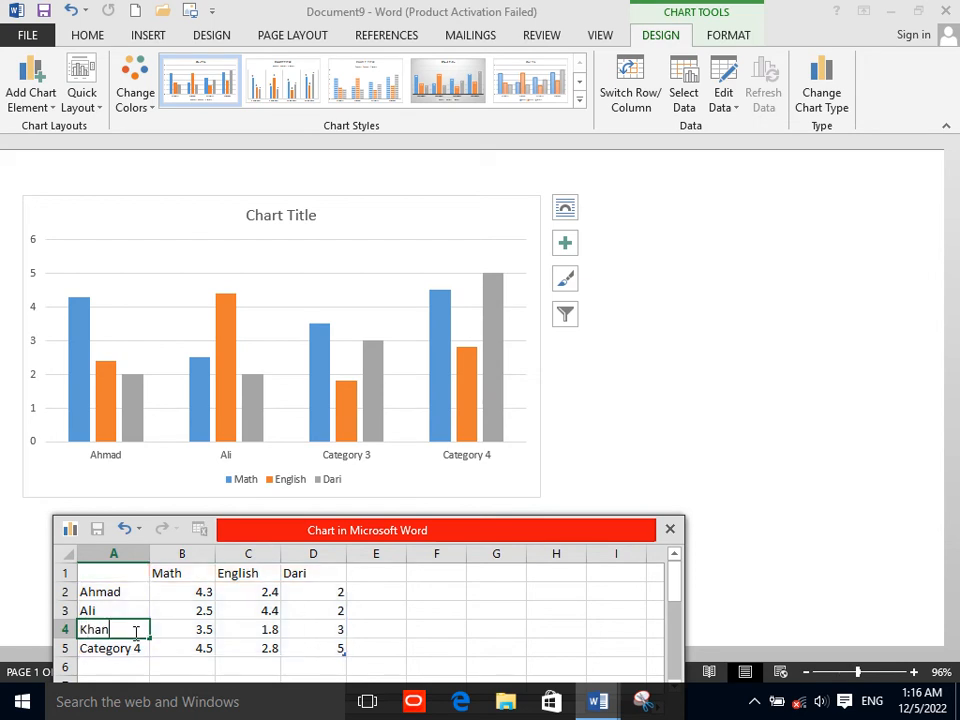
{"action": "left_click", "coordinate": [134, 649]}
{"action": "type", "text": "Adnan"}
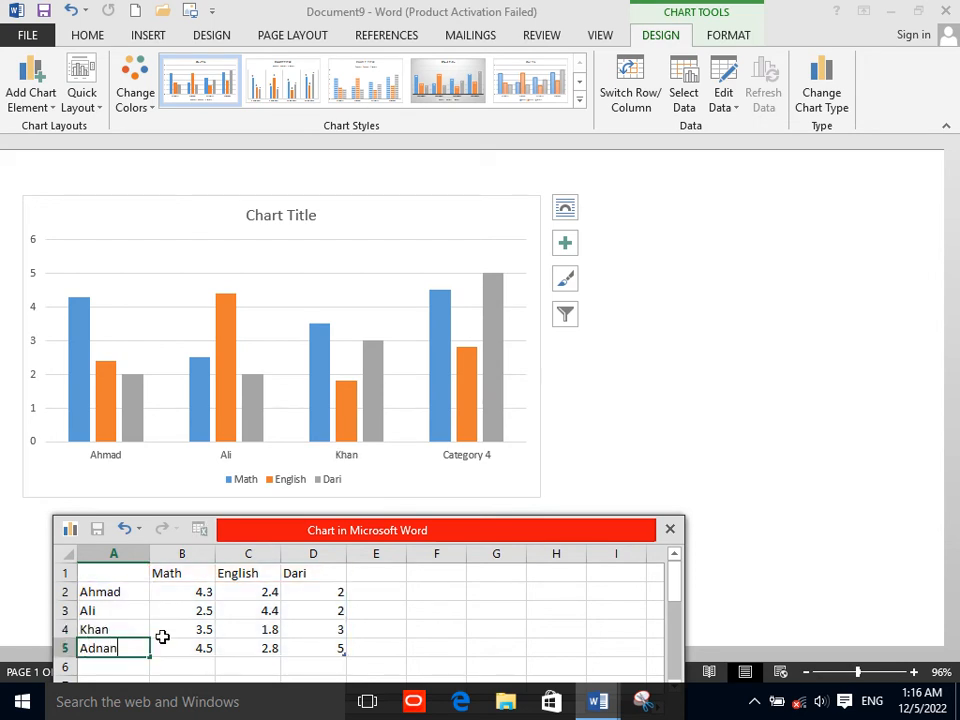
Step: Enter the Math scores 100, 70, 60 and 45 in cells B2 to B5 of the chart data
{"action": "left_click", "coordinate": [197, 596]}
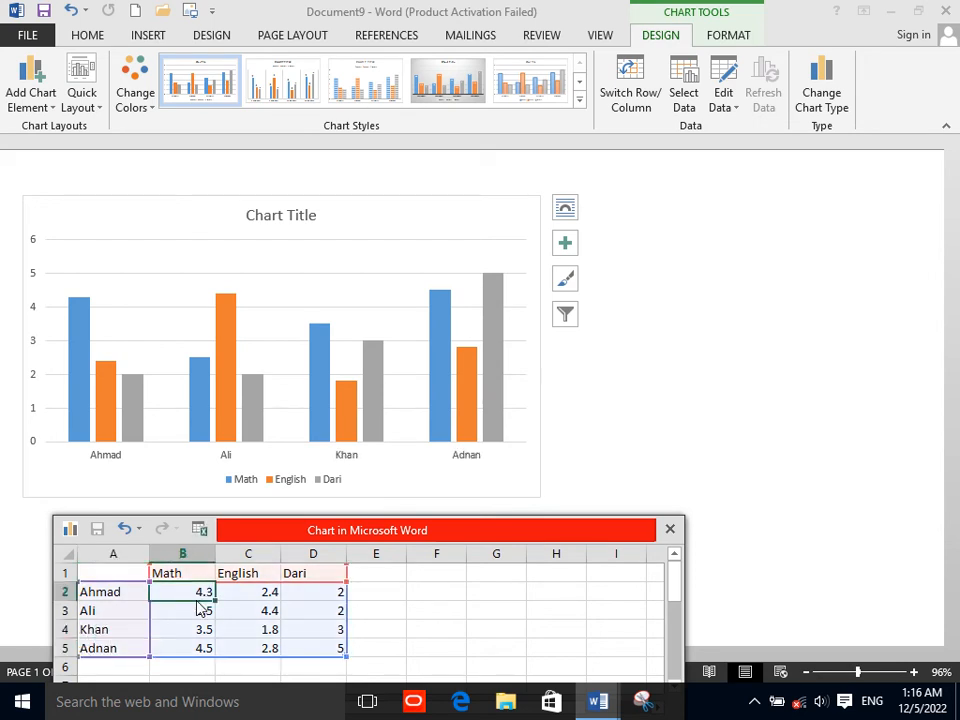
{"action": "type", "text": "100"}
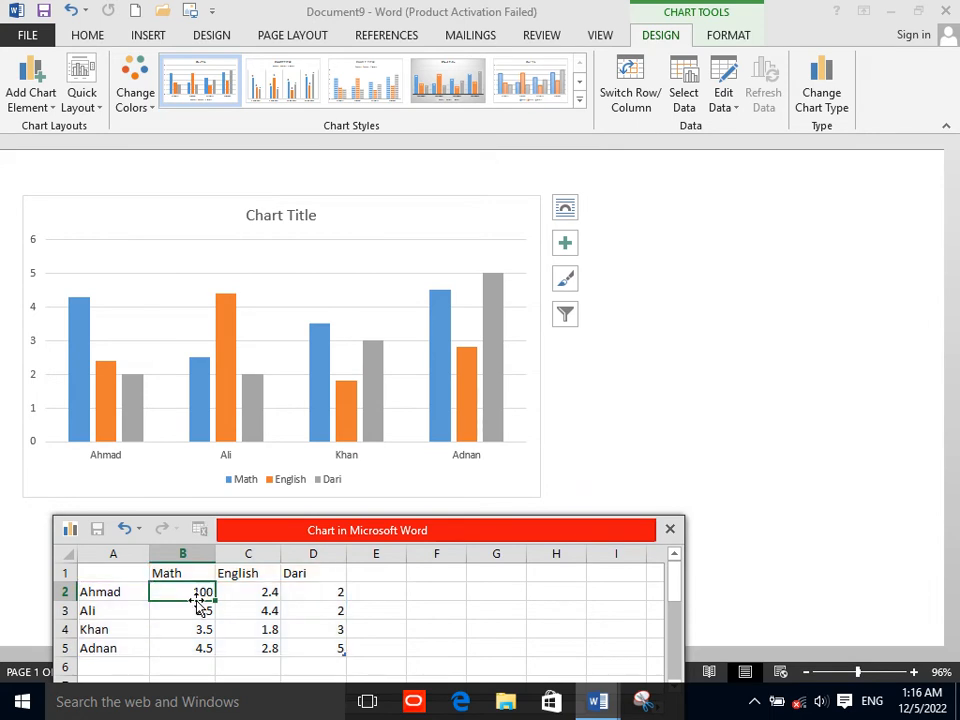
{"action": "left_click", "coordinate": [200, 609]}
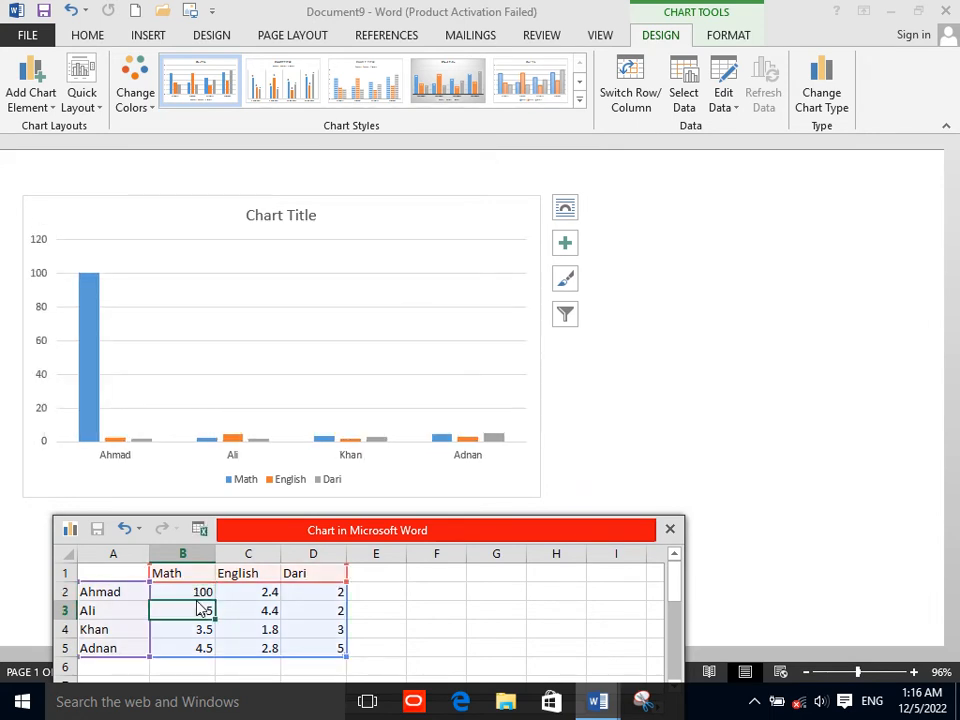
{"action": "type", "text": "70"}
{"action": "key", "text": "Return"}
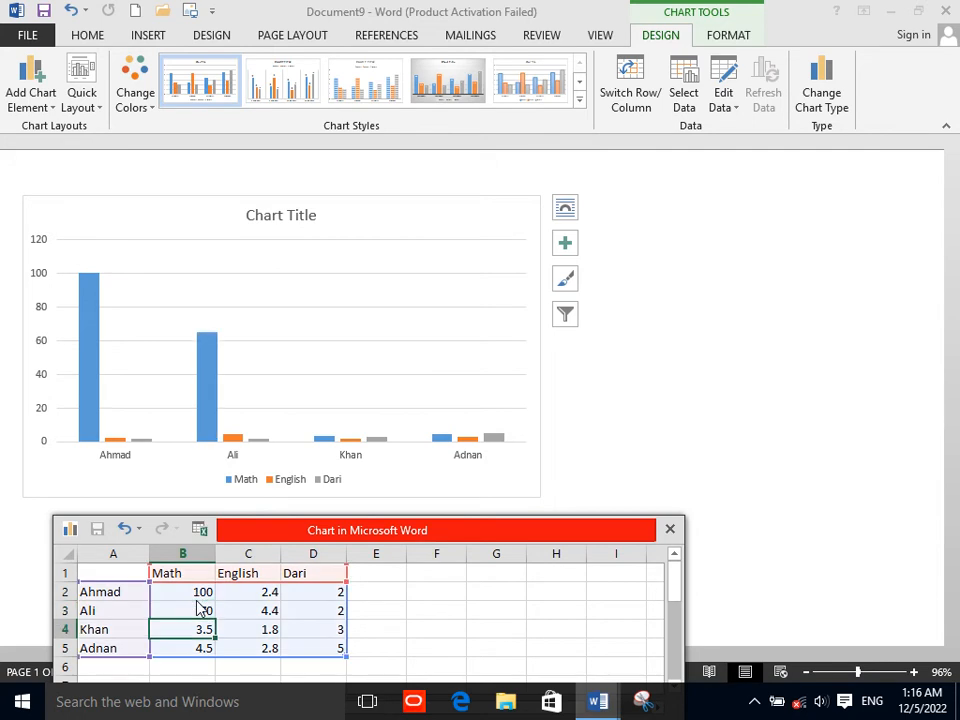
{"action": "type", "text": "60"}
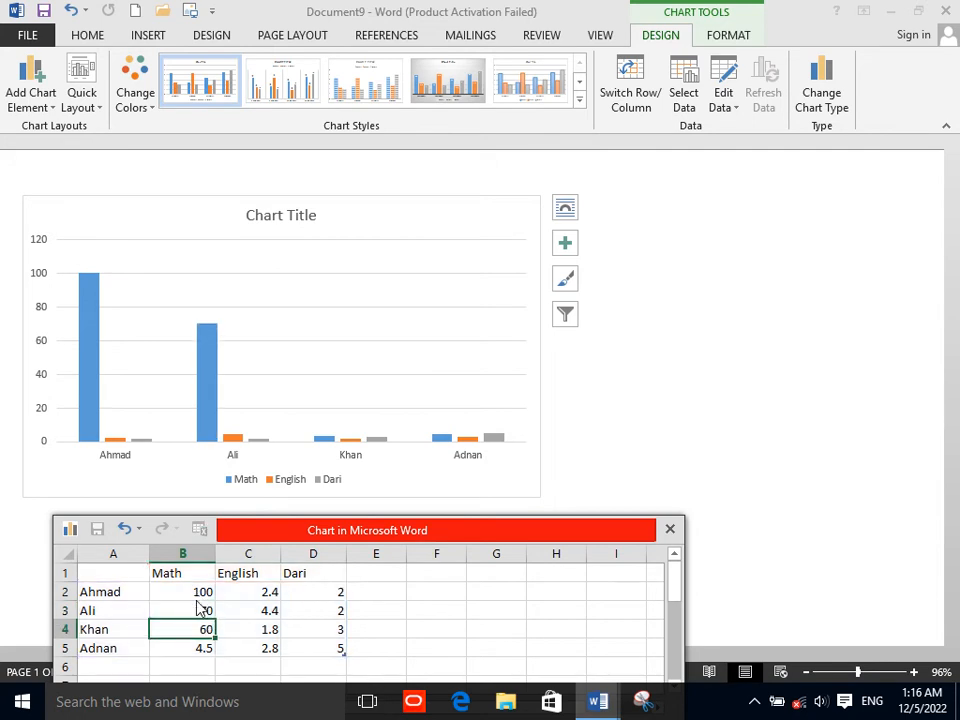
{"action": "key", "text": "Return"}
{"action": "type", "text": "4"}
{"action": "key", "text": "Right"}
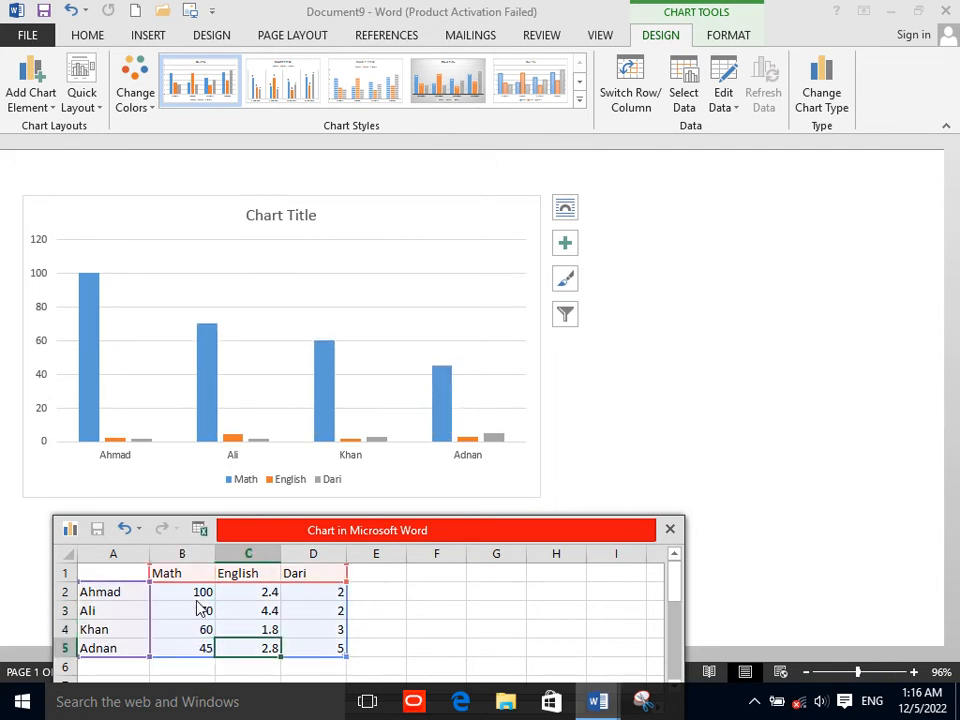
Step: Enter the English scores 99, 56, 78 and 44 in cells C2 to C5 of the chart data
{"action": "key", "text": "Up"}
{"action": "key", "text": "Up"}
{"action": "key", "text": "Up"}
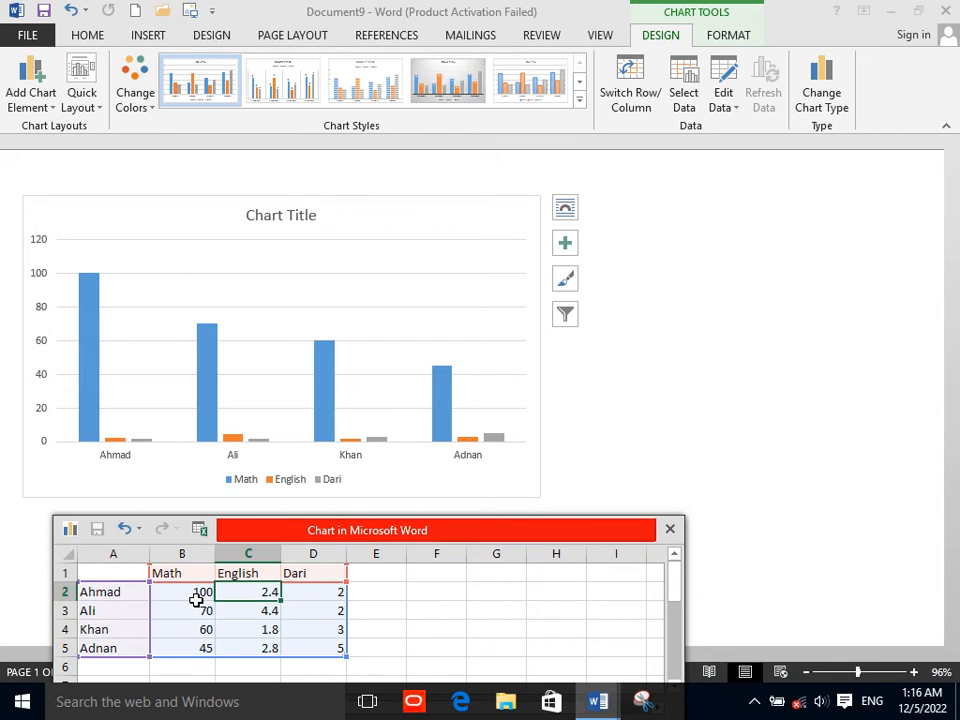
{"action": "type", "text": "99"}
{"action": "key", "text": "Return"}
{"action": "type", "text": "56"}
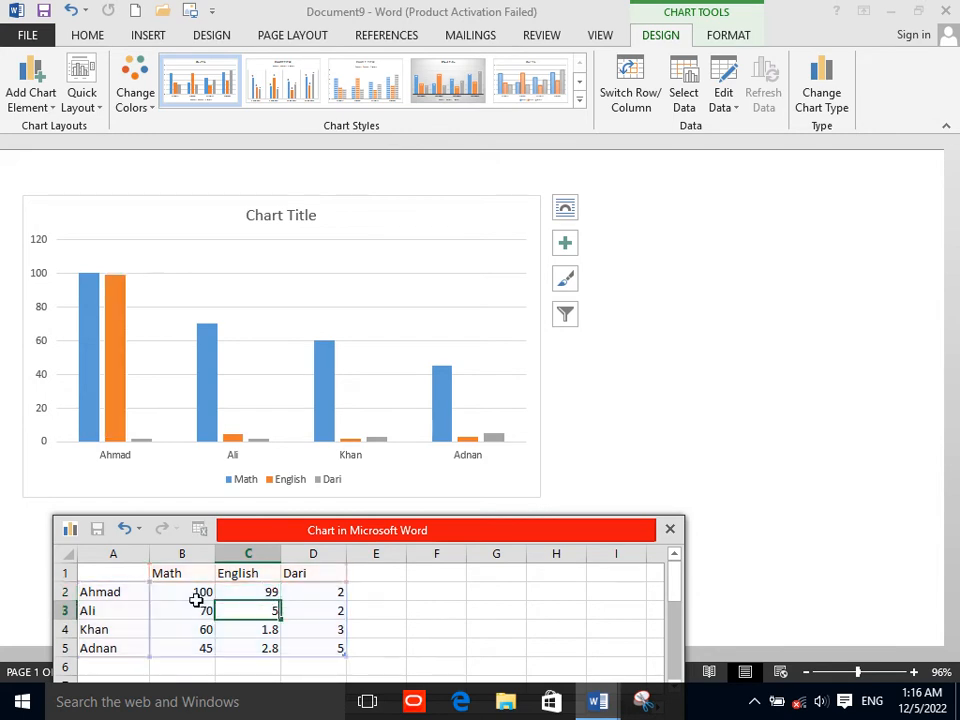
{"action": "key", "text": "Return"}
{"action": "type", "text": "78"}
{"action": "key", "text": "Return"}
{"action": "type", "text": "44"}
{"action": "key", "text": "Right"}
Step: Enter a Dari score of 100 for all four students in cells D2 to D5
{"action": "key", "text": "Return"}
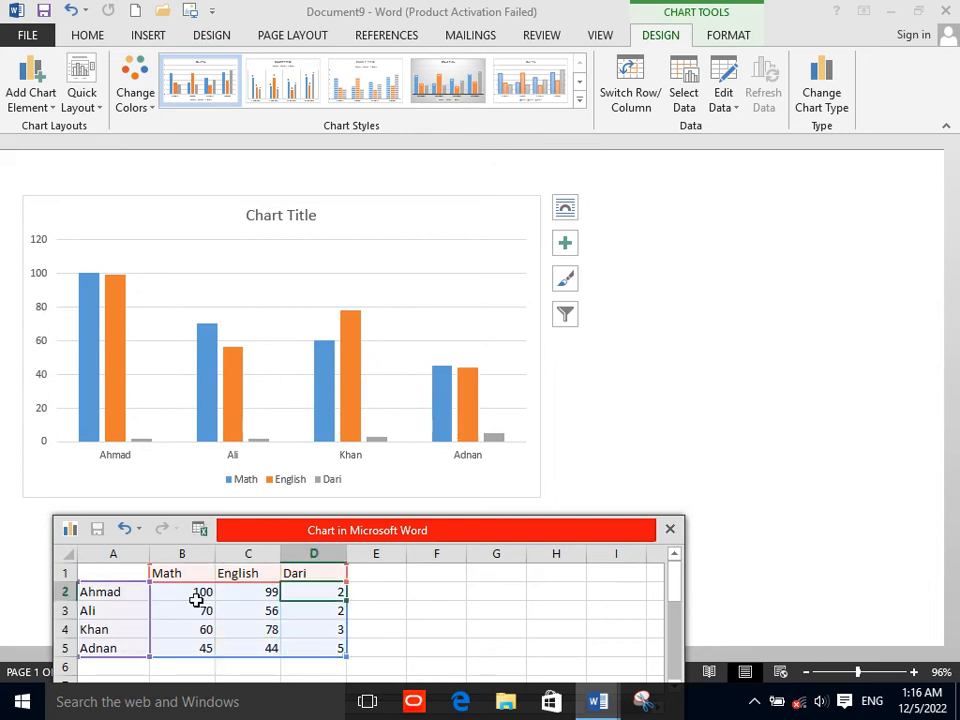
{"action": "type", "text": "10"}
{"action": "key", "text": "Return"}
{"action": "type", "text": "100"}
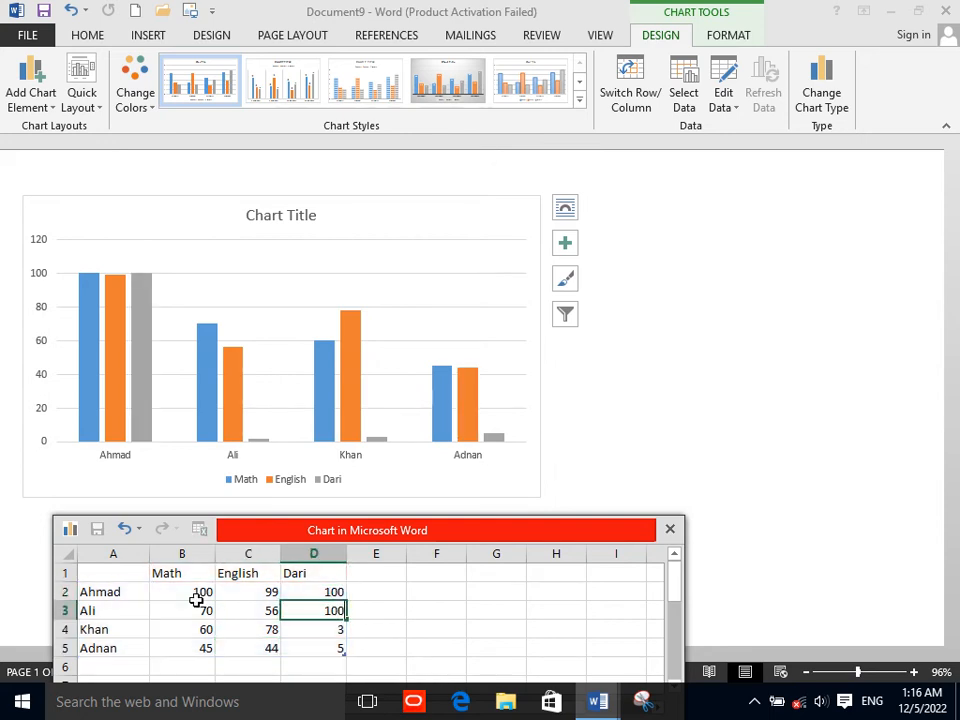
{"action": "key", "text": "Return"}
{"action": "type", "text": "100"}
{"action": "key", "text": "Return"}
{"action": "type", "text": "100"}
{"action": "key", "text": "Return"}
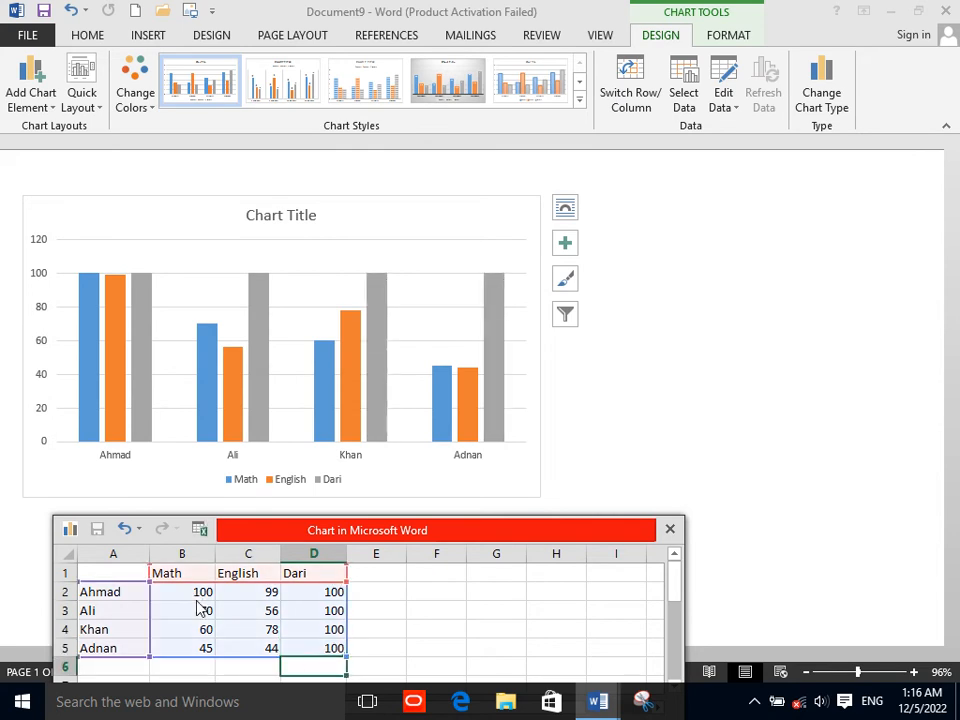
Step: Close the chart data sheet and undo the last two changes to the school organization chart in Document8
{"action": "left_click", "coordinate": [669, 530]}
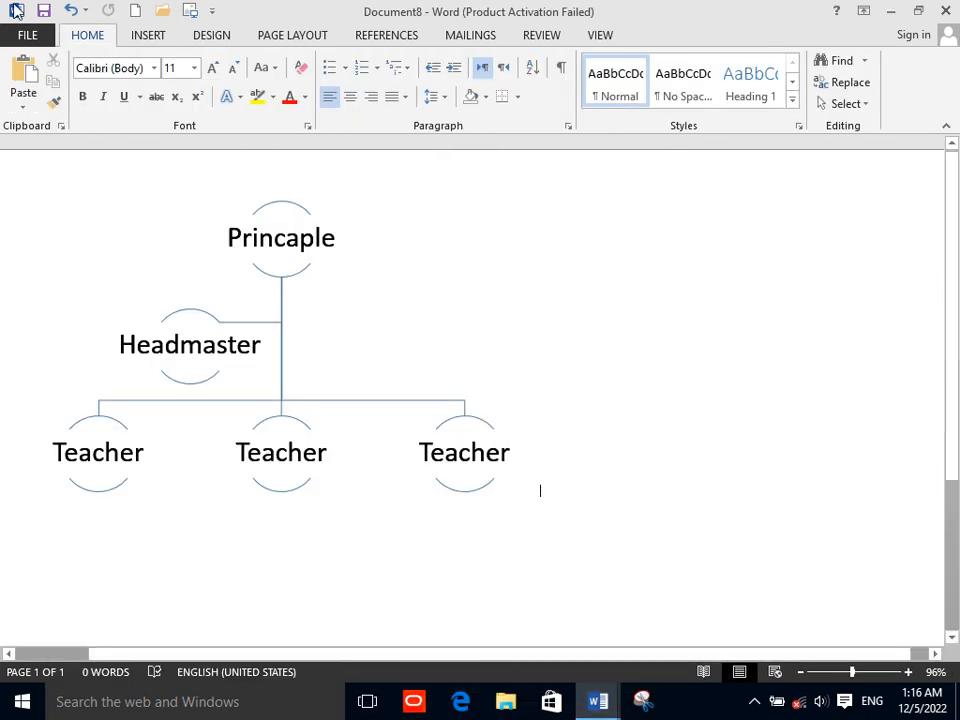
{"action": "left_click", "coordinate": [68, 8]}
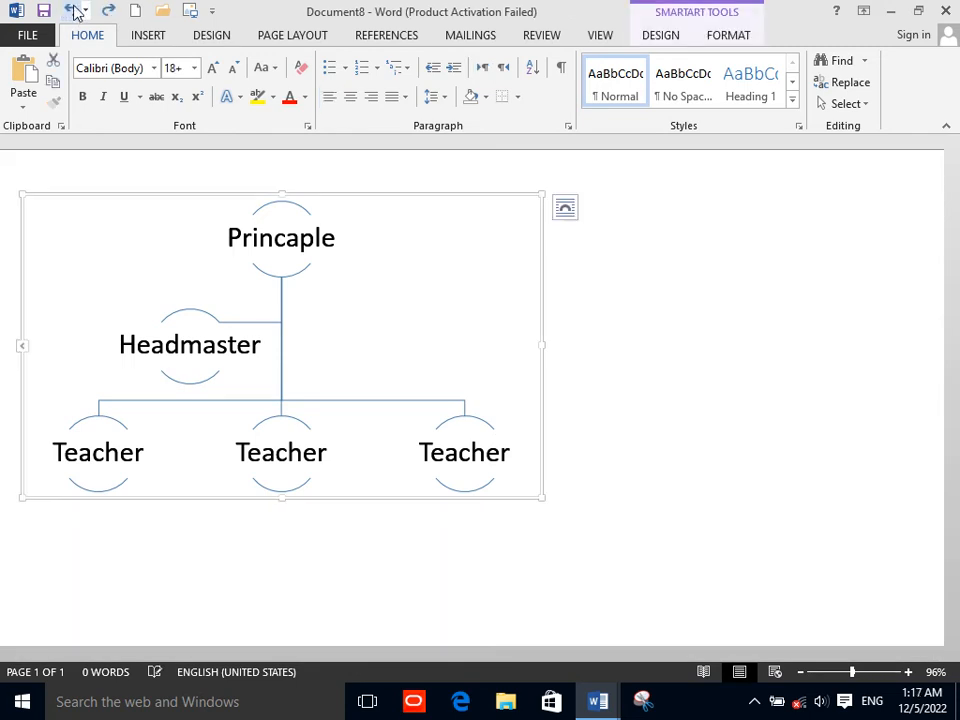
{"action": "left_click", "coordinate": [73, 9]}
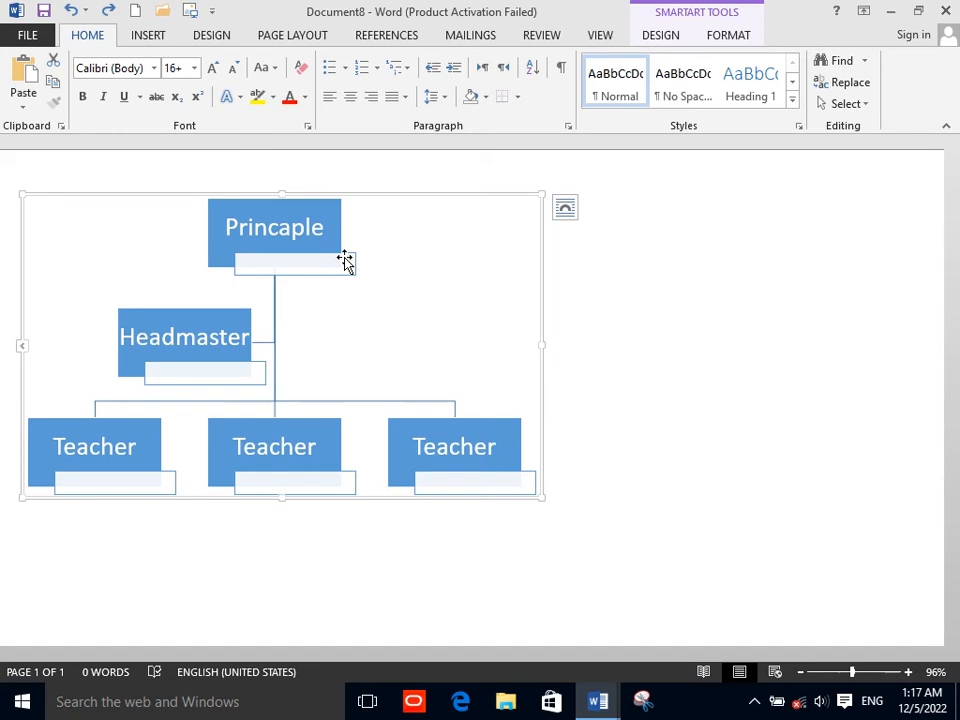
{"action": "left_click", "coordinate": [211, 38]}
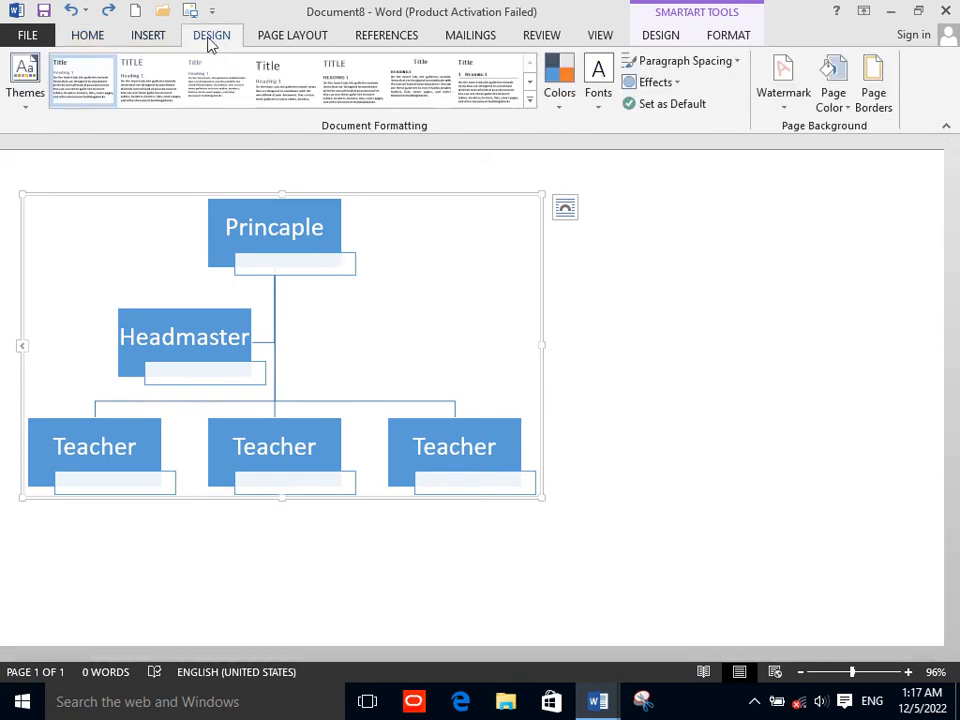
Step: Create a new blank document and insert a screenshot of the Document9 window containing the student score chart
{"action": "left_click", "coordinate": [137, 13]}
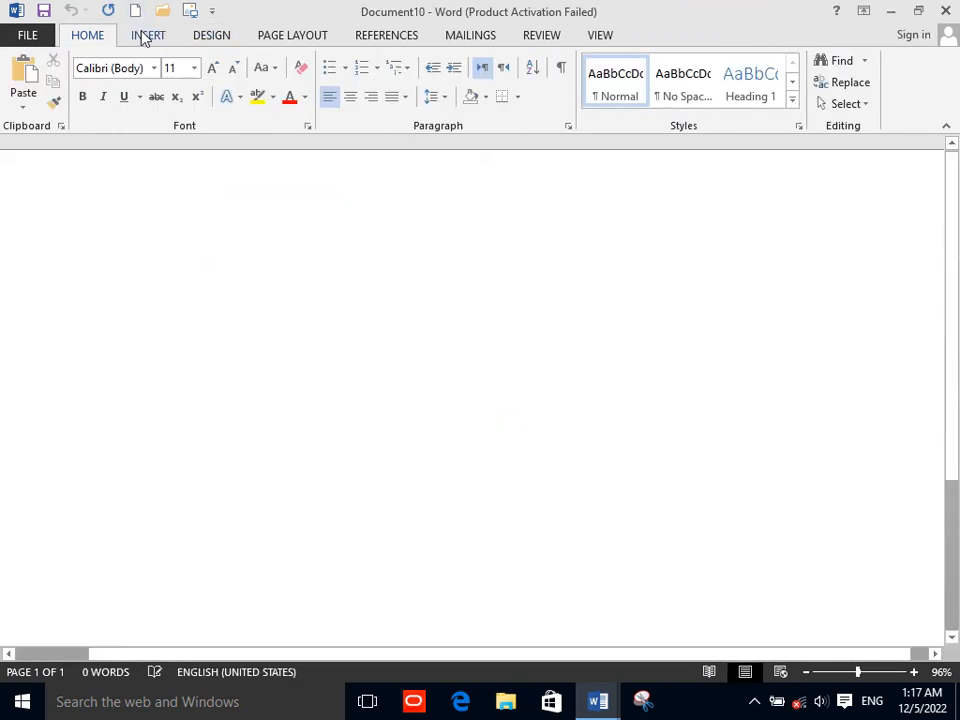
{"action": "left_click", "coordinate": [145, 36]}
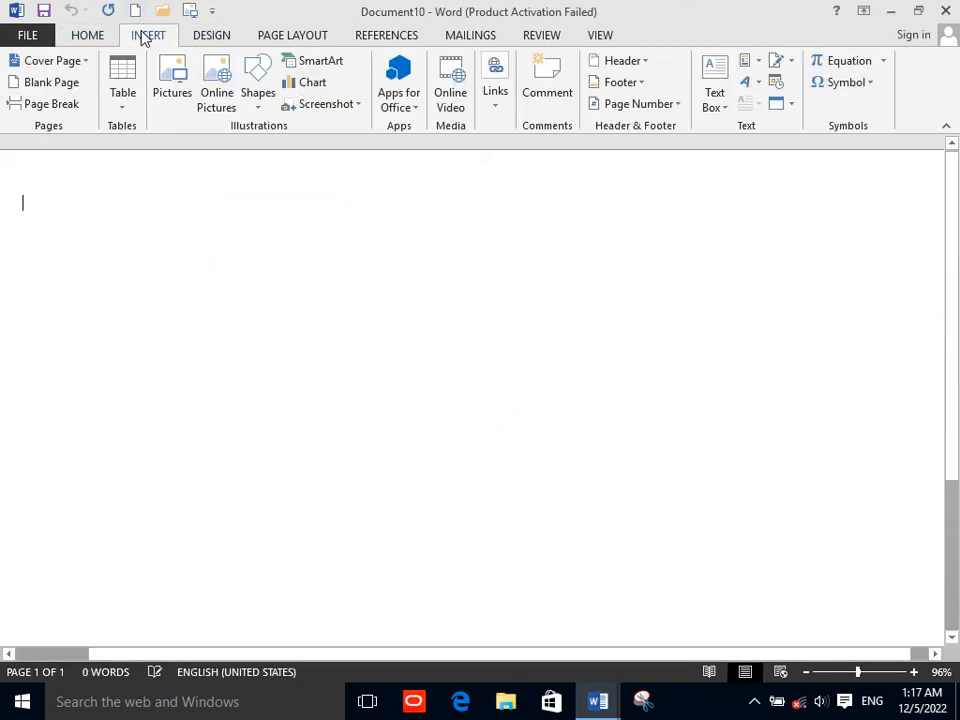
{"action": "left_click", "coordinate": [329, 104]}
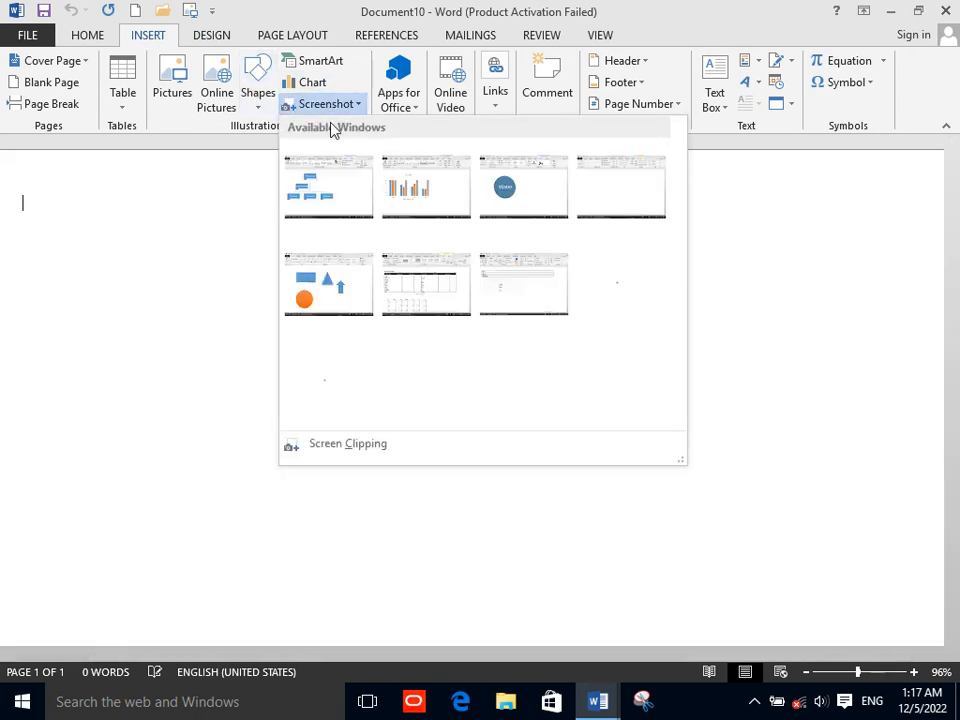
{"action": "left_click", "coordinate": [409, 211]}
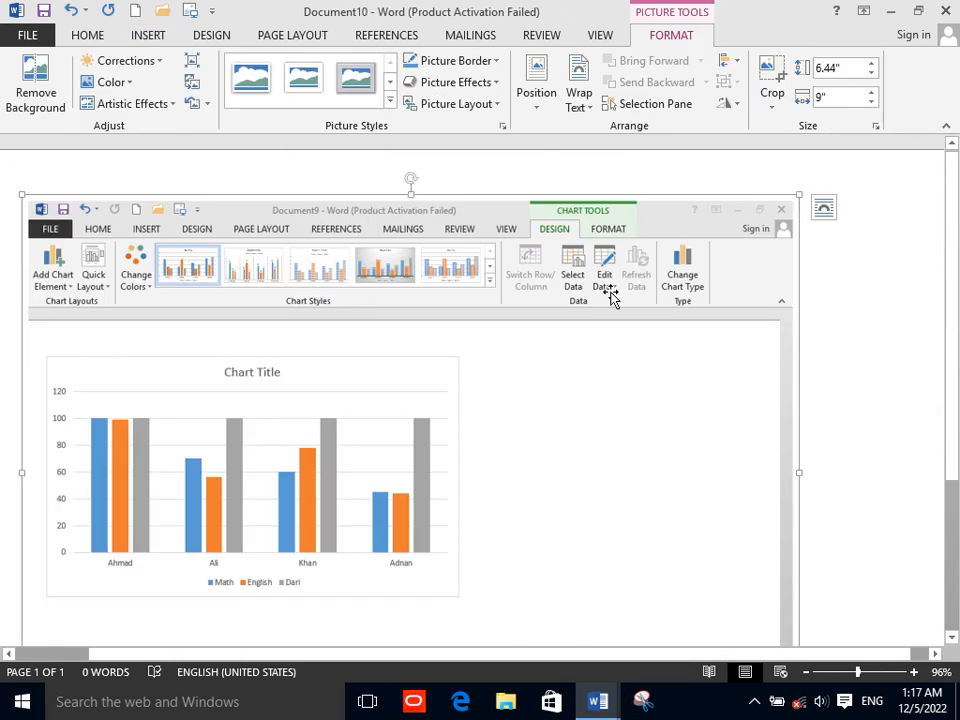
{"action": "left_click", "coordinate": [840, 386]}
Step: In Document9, apply the grey gradient chart style with data labels and enlarge the chart to nearly the full page width
{"action": "left_click", "coordinate": [611, 703]}
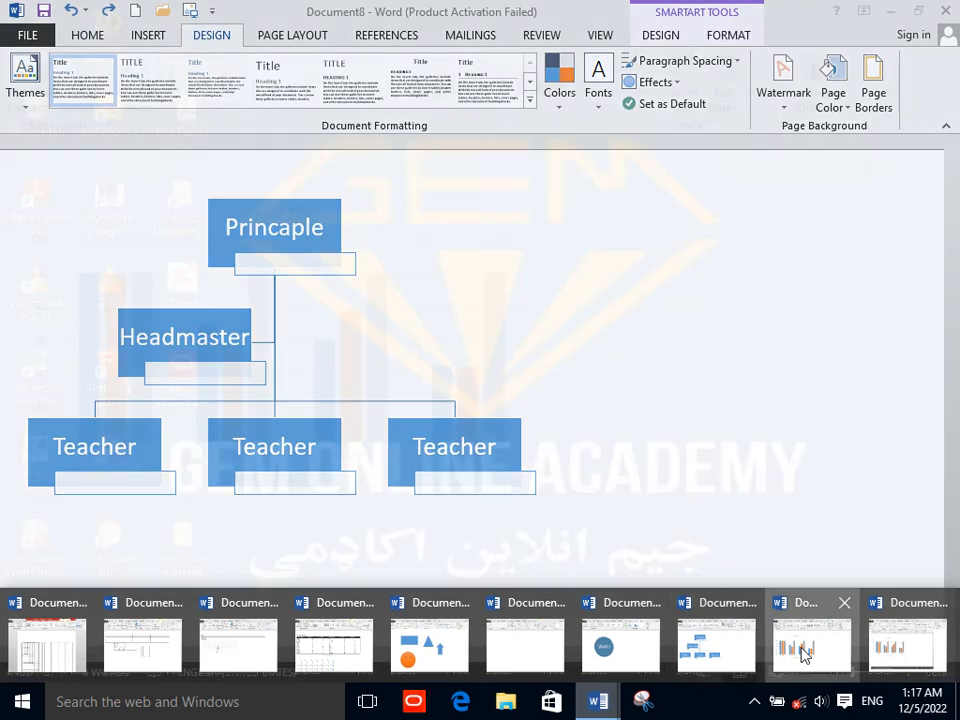
{"action": "left_click", "coordinate": [797, 645]}
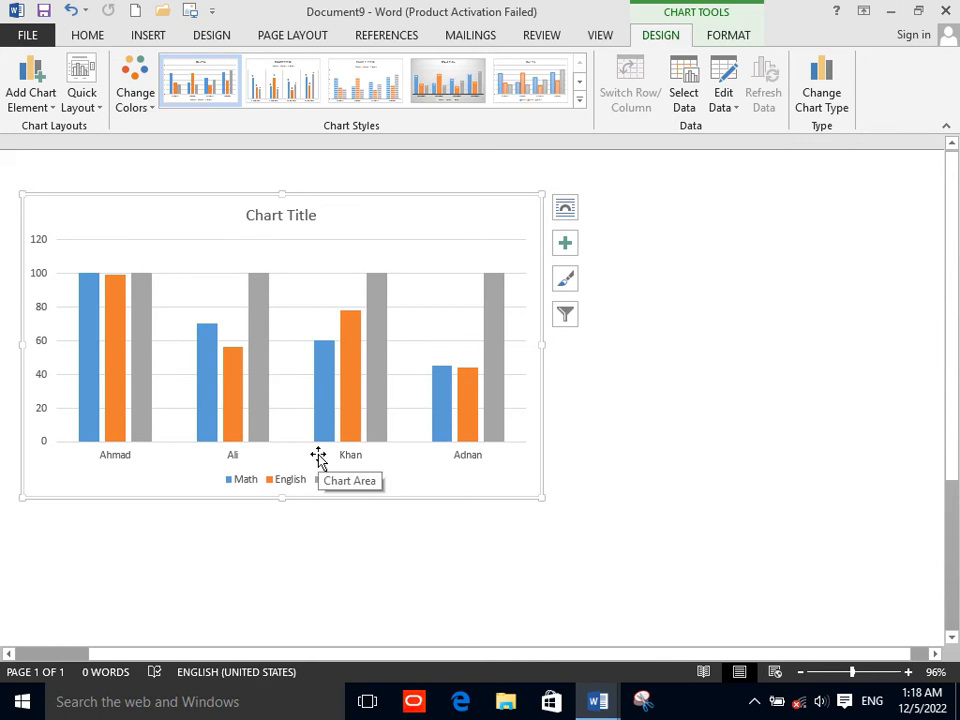
{"action": "left_click", "coordinate": [440, 97]}
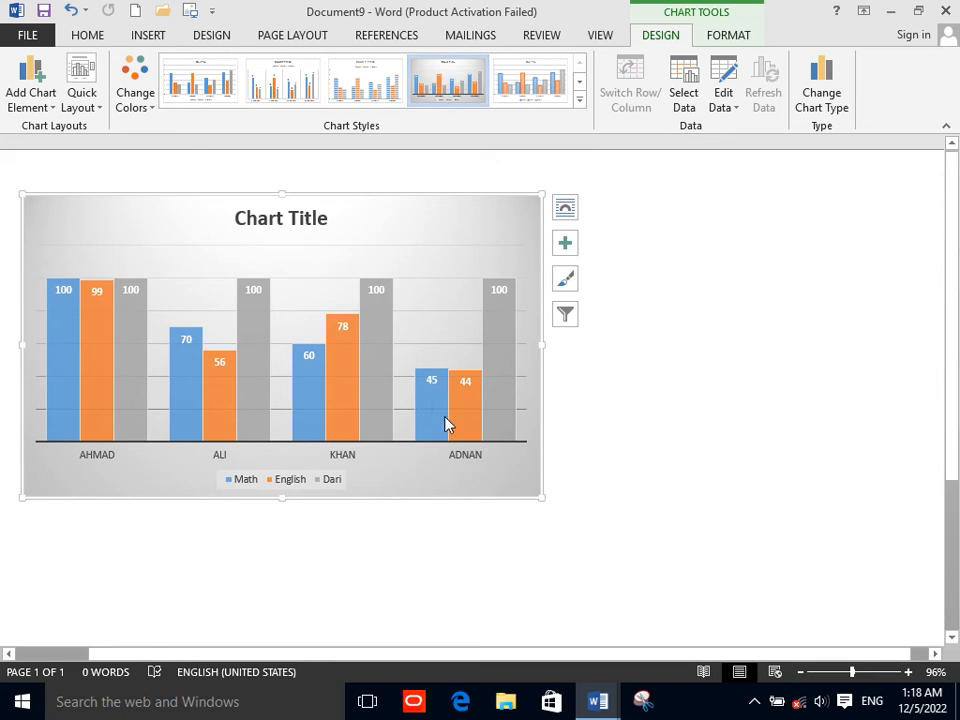
{"action": "left_click_drag", "start_coordinate": [544, 497], "coordinate": [889, 605]}
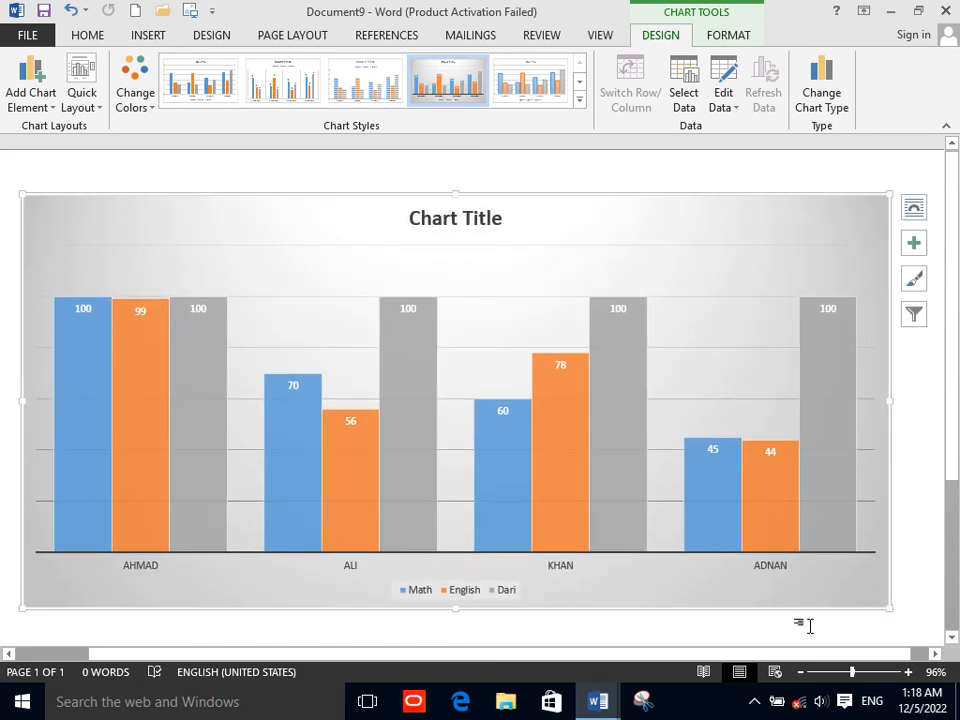
{"action": "left_click", "coordinate": [810, 625]}
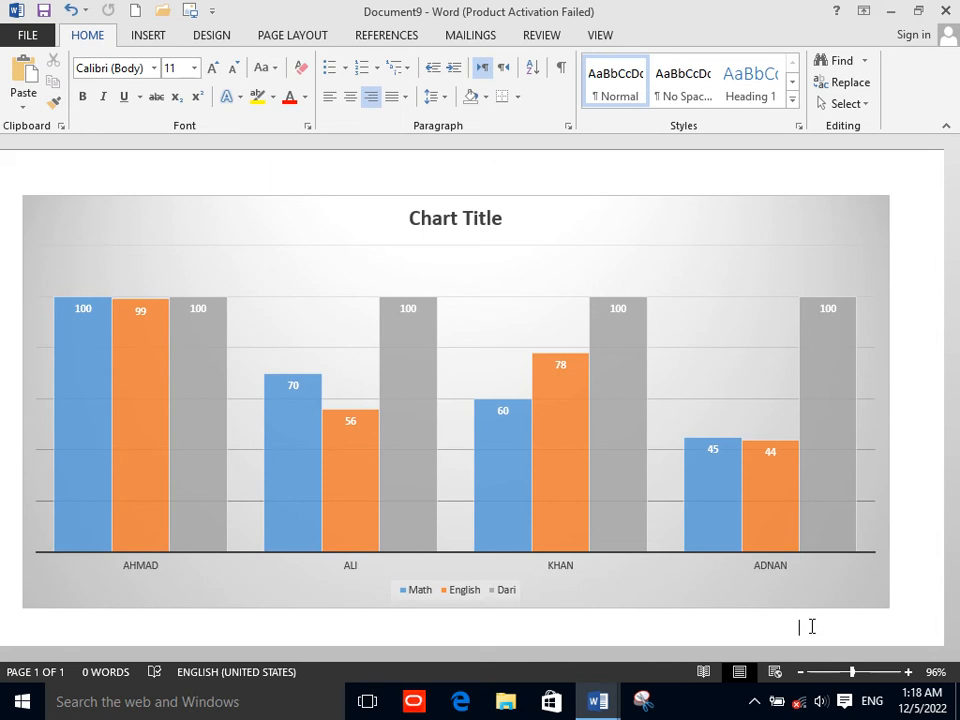
Step: Create another blank document and insert a screenshot of the Document9 window showing the enlarged chart
{"action": "left_click", "coordinate": [135, 12]}
{"action": "left_click", "coordinate": [152, 34]}
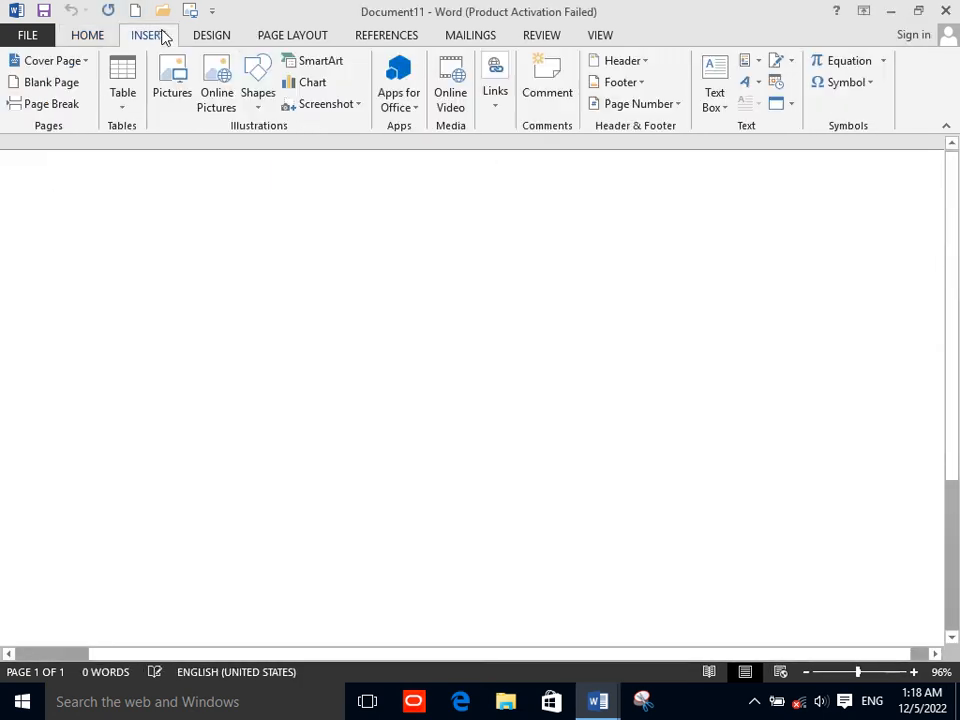
{"action": "left_click", "coordinate": [258, 76]}
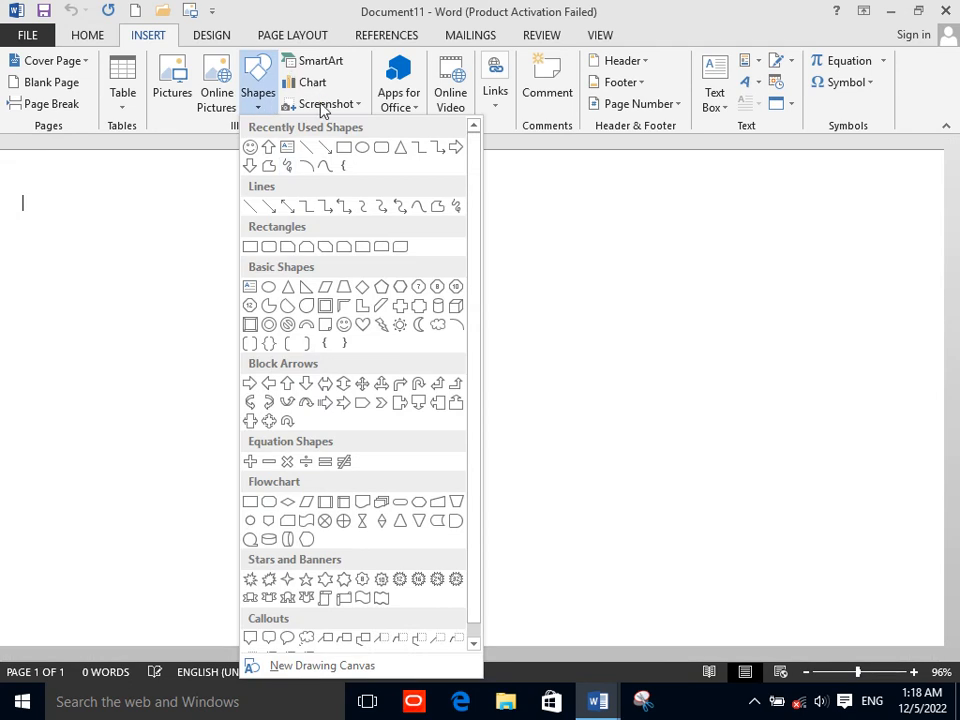
{"action": "left_click", "coordinate": [324, 106]}
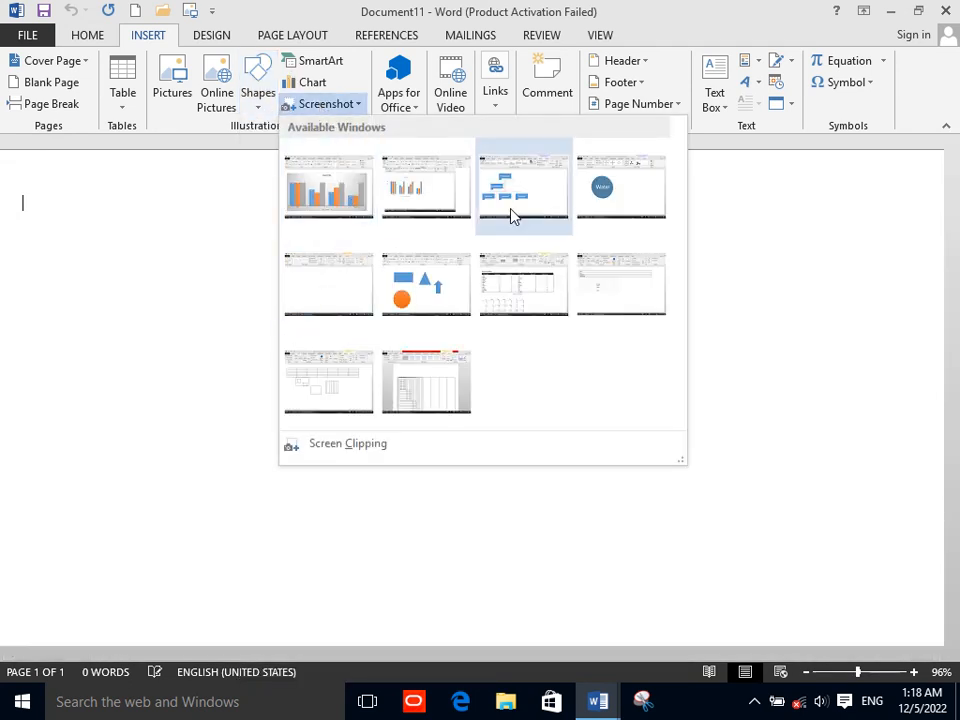
{"action": "left_click", "coordinate": [355, 210]}
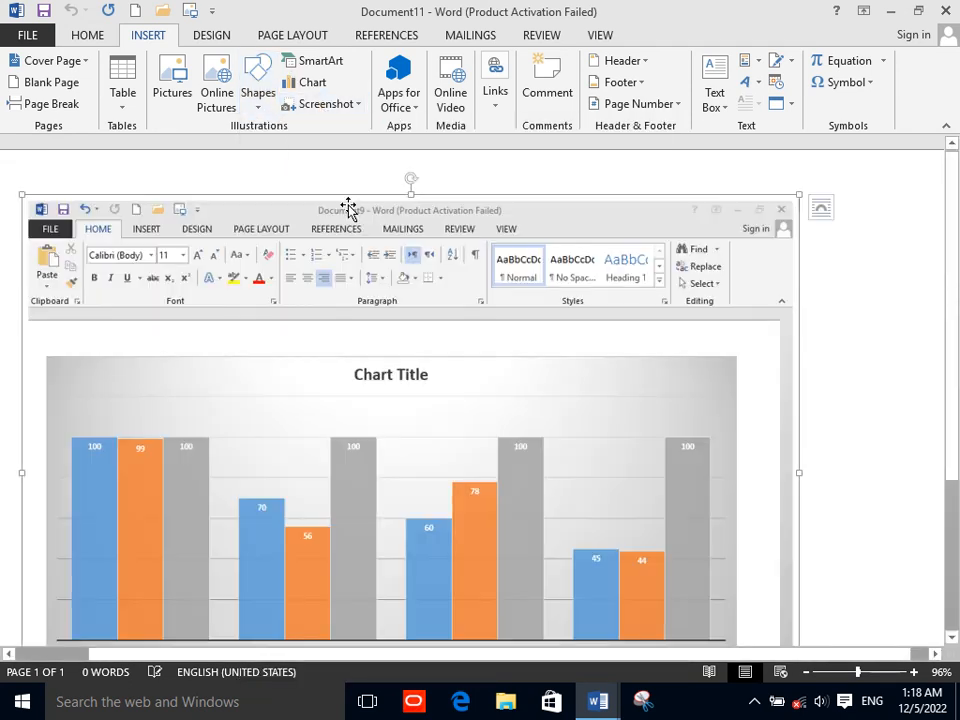
Step: Shrink the inserted screenshot to about 3.17 by 4.42 inches and delete it from the document
{"action": "left_click_drag", "start_coordinate": [561, 470], "coordinate": [552, 482]}
{"action": "left_click_drag", "start_coordinate": [552, 576], "coordinate": [403, 414]}
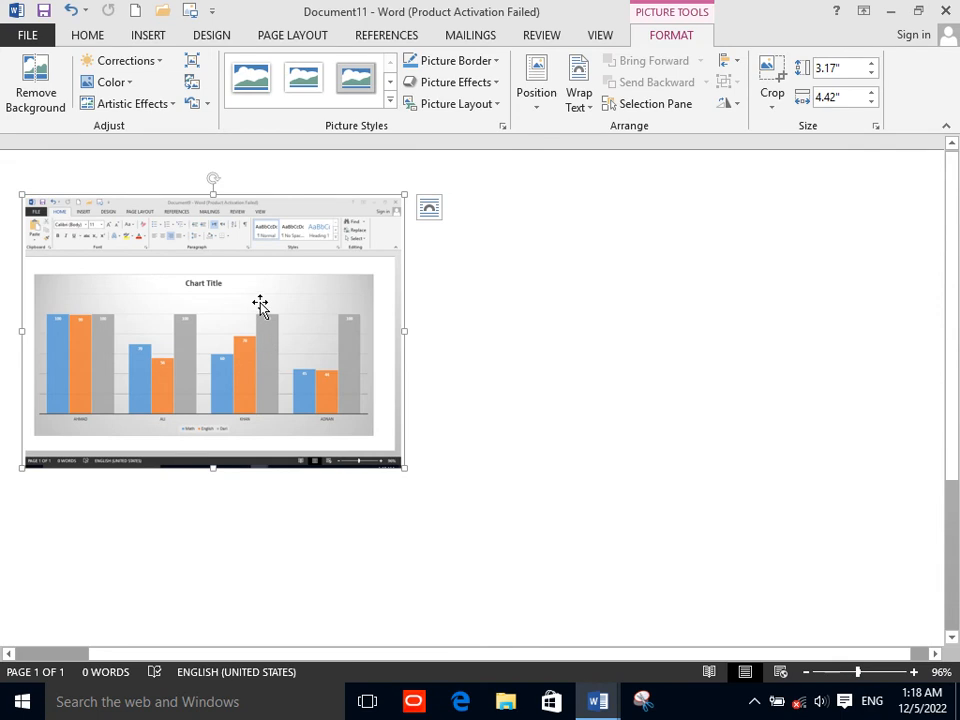
{"action": "key", "text": "Delete"}
{"action": "left_click", "coordinate": [150, 35]}
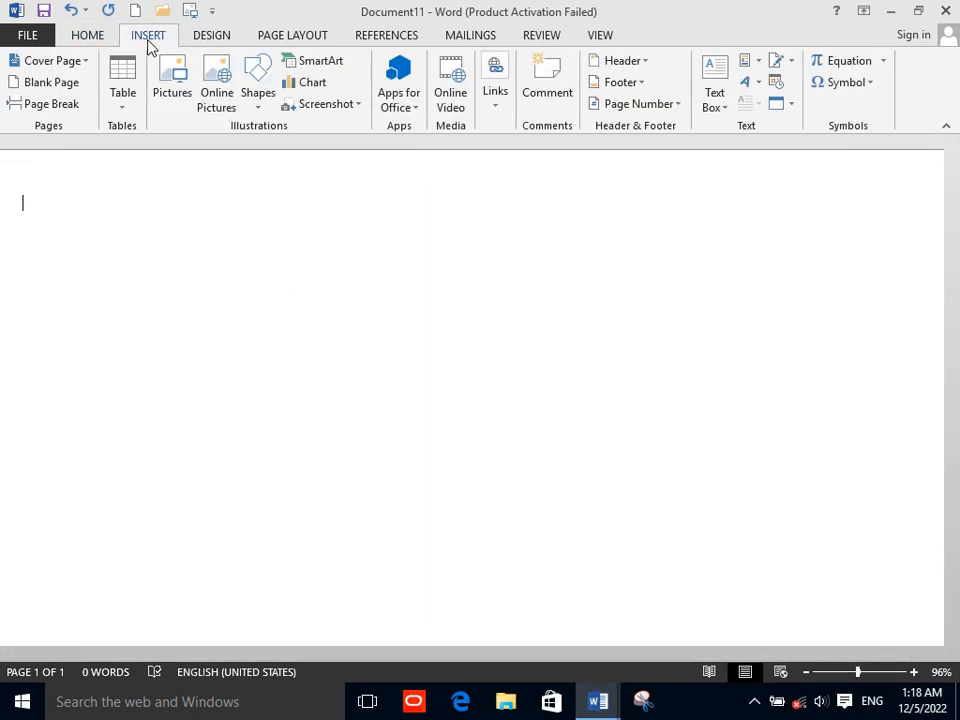
{"action": "left_click", "coordinate": [400, 103]}
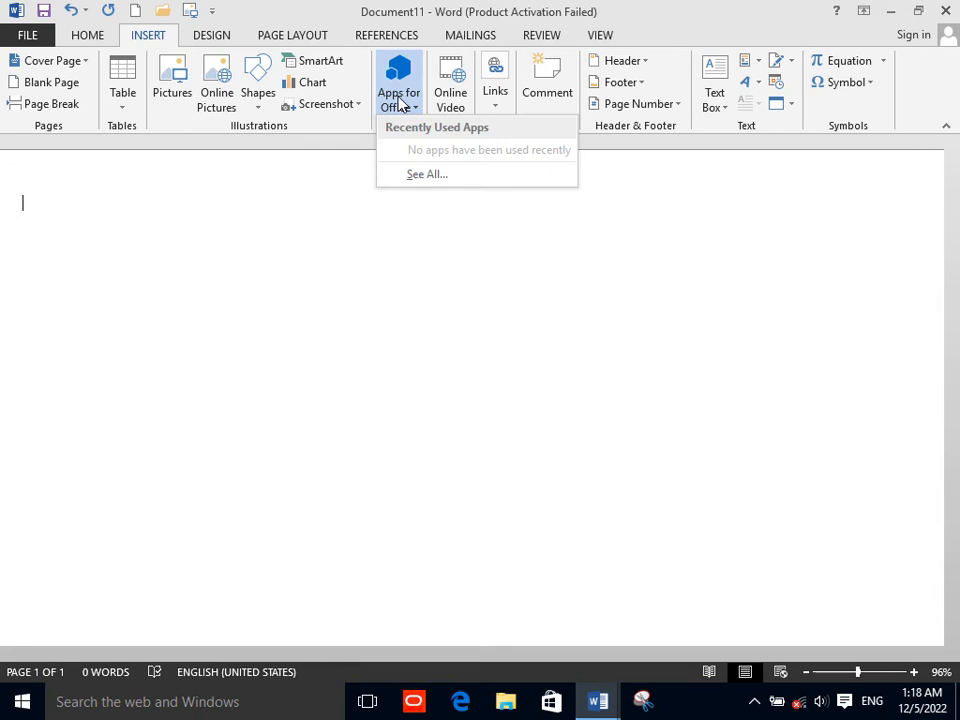
{"action": "left_click", "coordinate": [444, 104]}
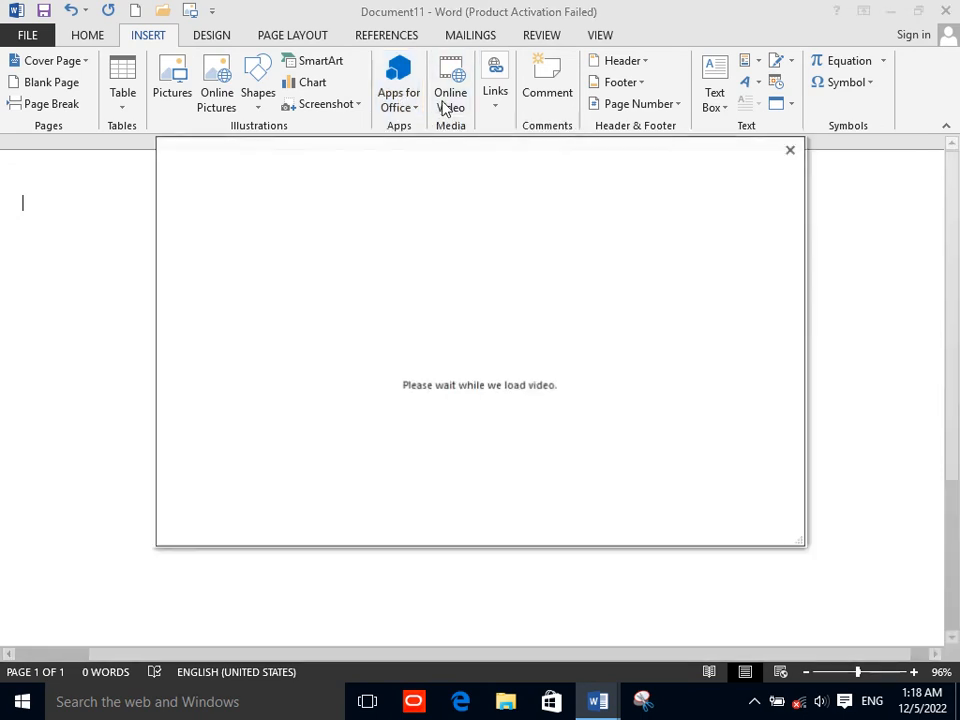
{"action": "left_click", "coordinate": [790, 150]}
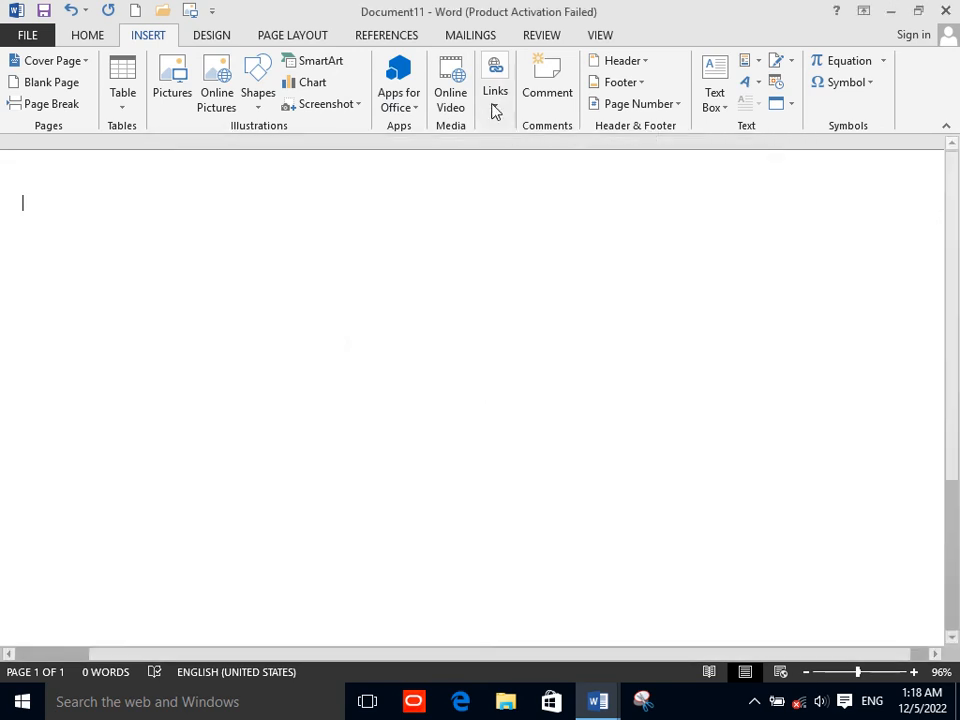
{"action": "left_click", "coordinate": [495, 95]}
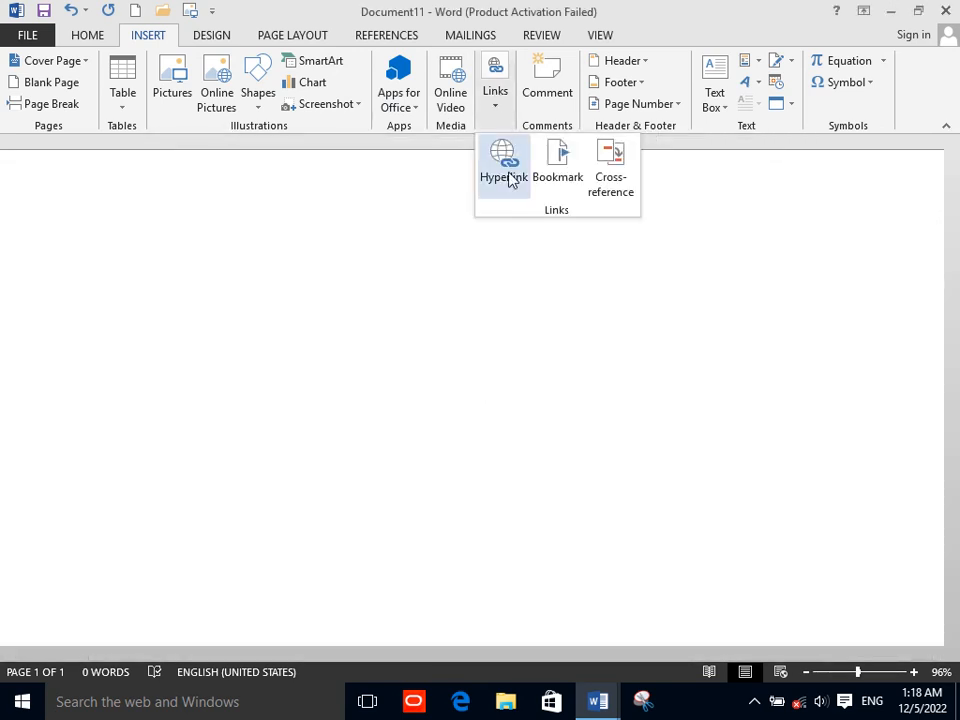
{"action": "left_click", "coordinate": [347, 238]}
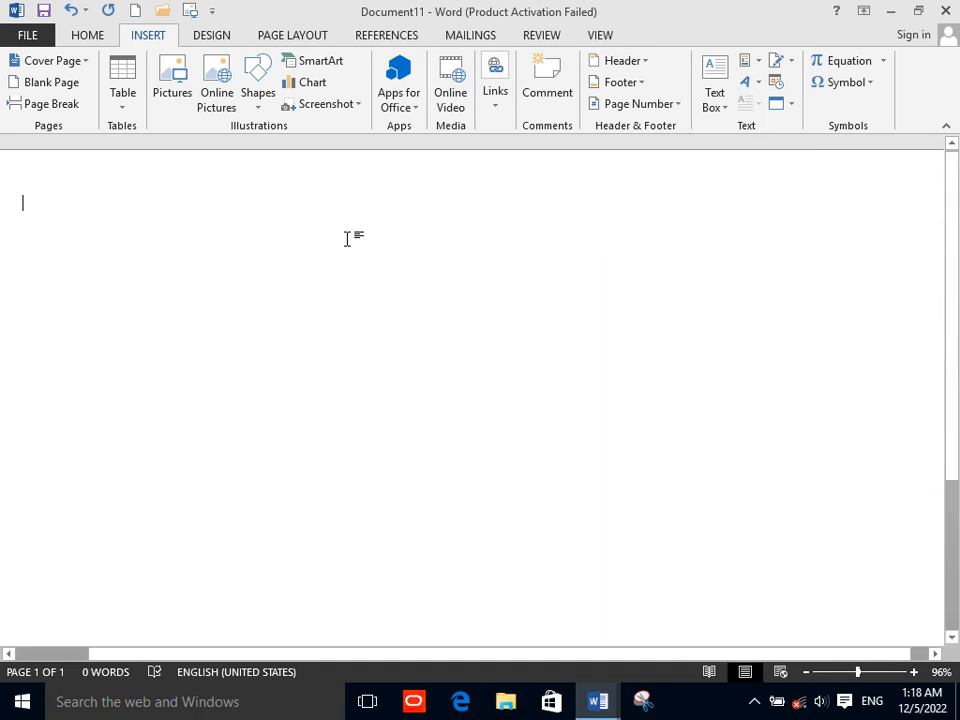
Step: Generate ten paragraphs of sample text with =rand(10) and return to the start of the text
{"action": "type", "text": "=rand"}
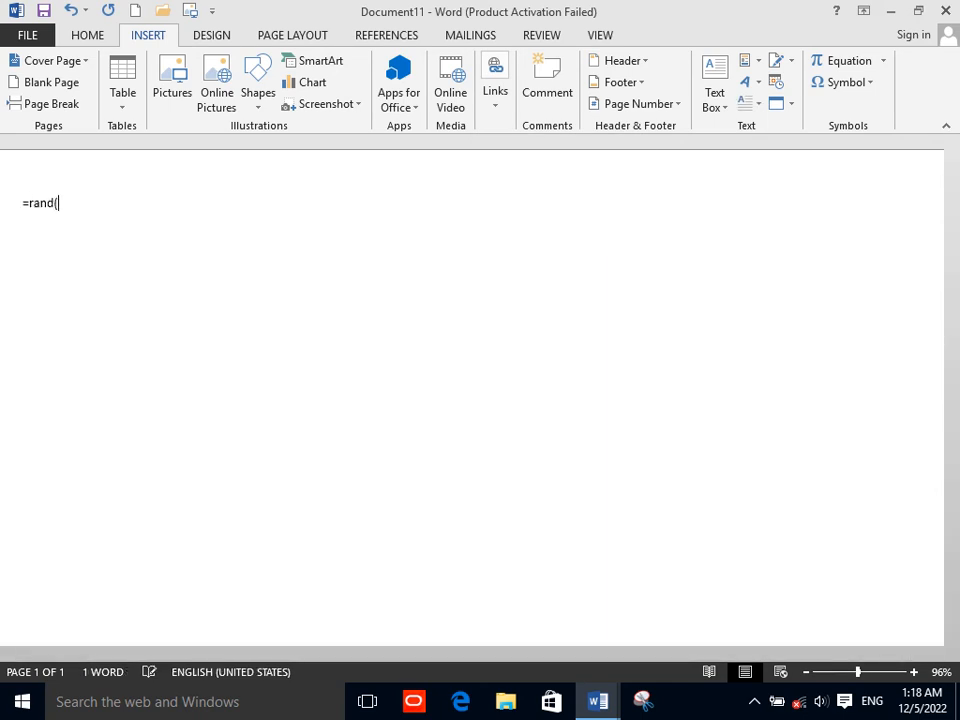
{"action": "type", "text": "(10)"}
{"action": "key", "text": "Return"}
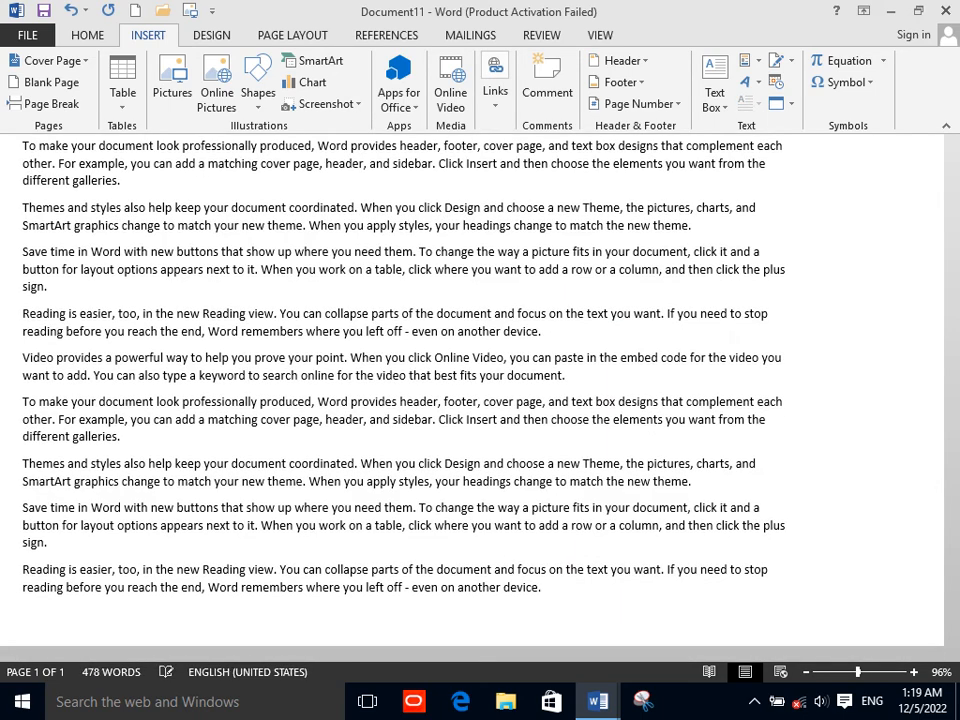
{"action": "key", "text": "Up"}
{"action": "key", "text": "Up"}
{"action": "key", "text": "Up"}
{"action": "key", "text": "Up"}
{"action": "key", "text": "Up"}
{"action": "key", "text": "Up"}
{"action": "key", "text": "Up"}
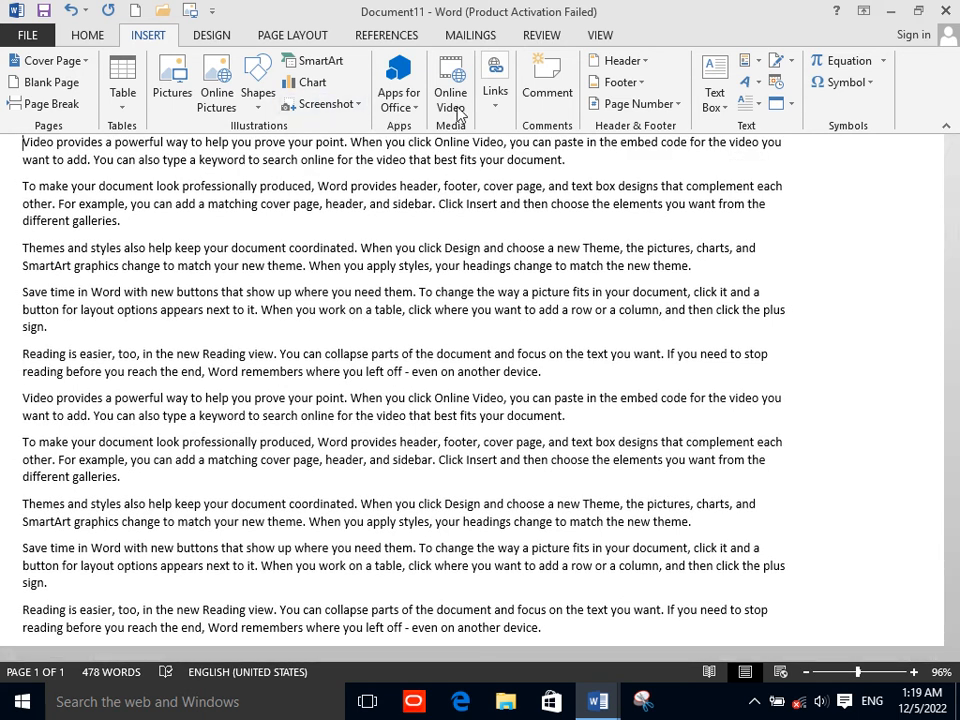
{"action": "left_click", "coordinate": [492, 100]}
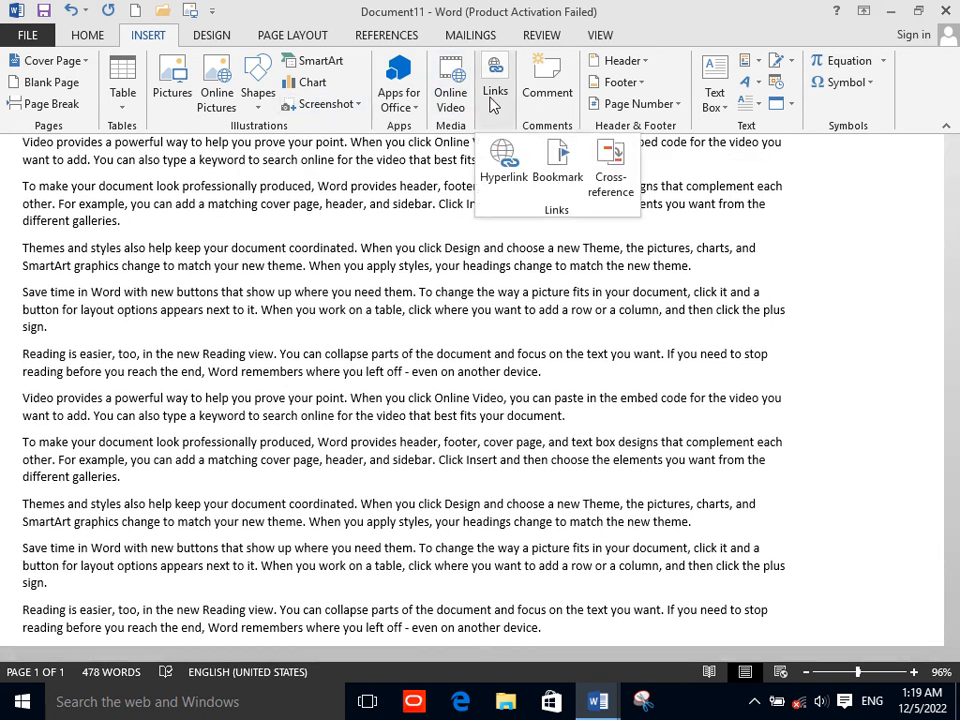
{"action": "left_click", "coordinate": [523, 157]}
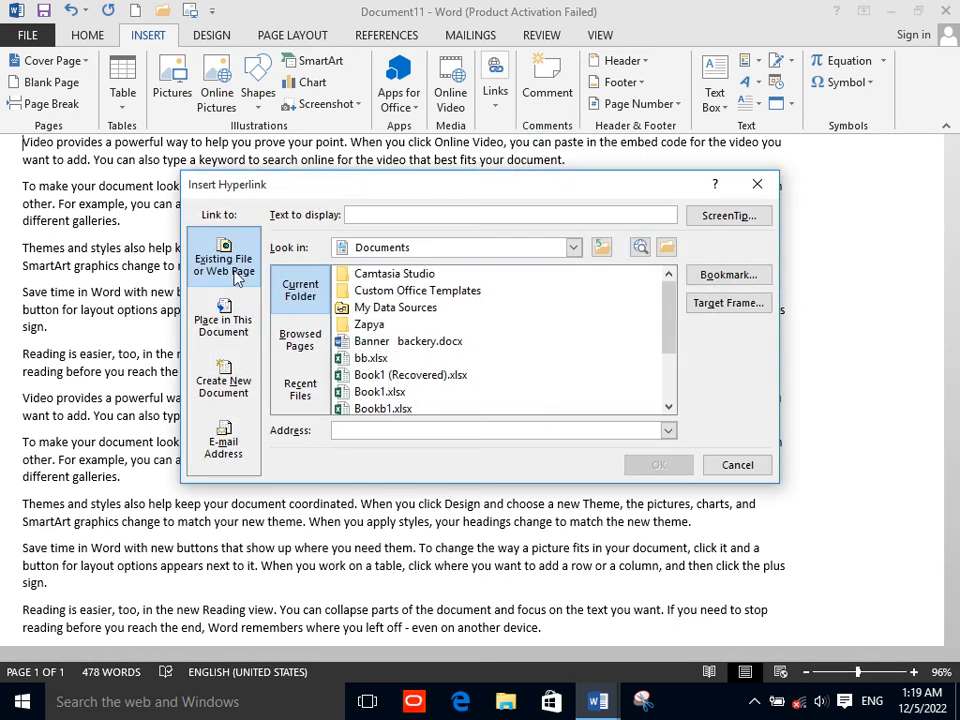
{"action": "left_click", "coordinate": [757, 183]}
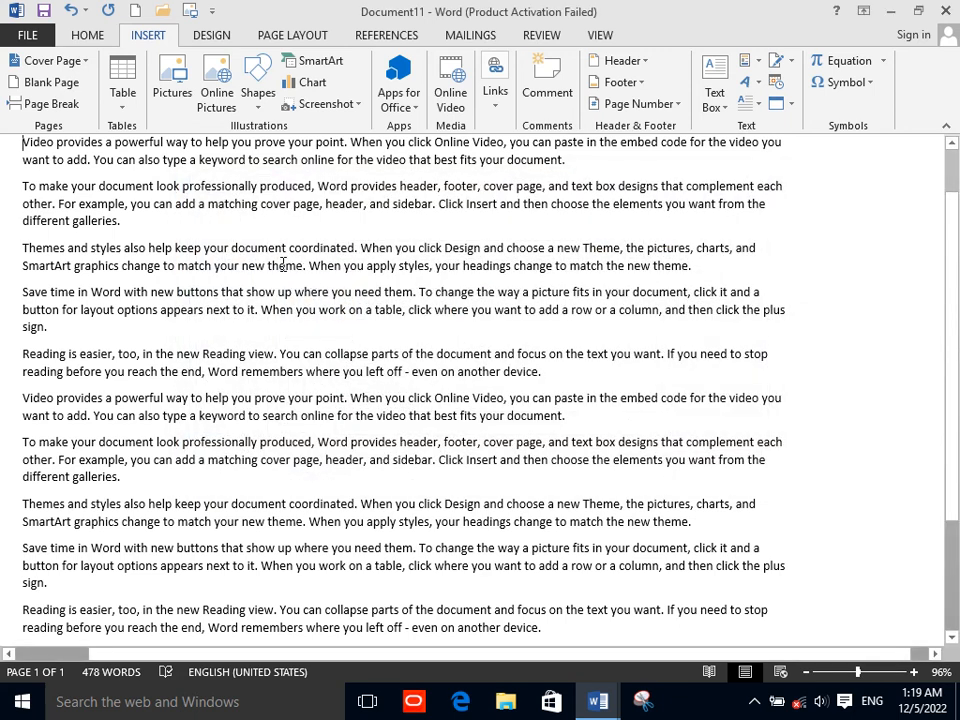
Step: Link the word "new" in the third paragraph to the existing file Bookb1.xlsx from the Documents folder
{"action": "left_click_drag", "start_coordinate": [265, 266], "coordinate": [240, 266]}
{"action": "left_click", "coordinate": [495, 88]}
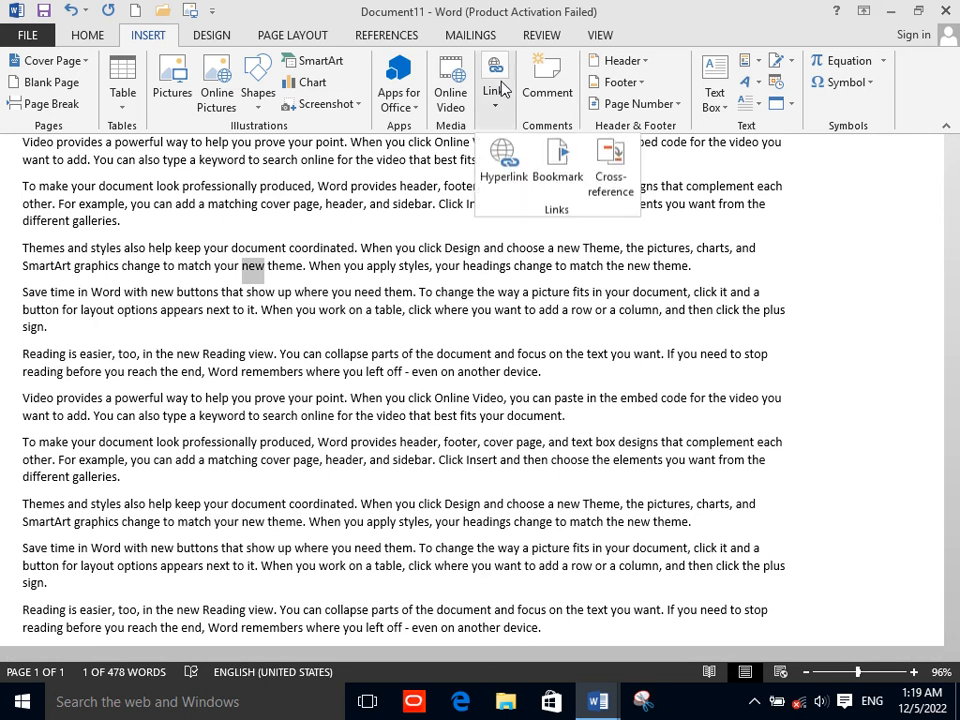
{"action": "left_click", "coordinate": [503, 160]}
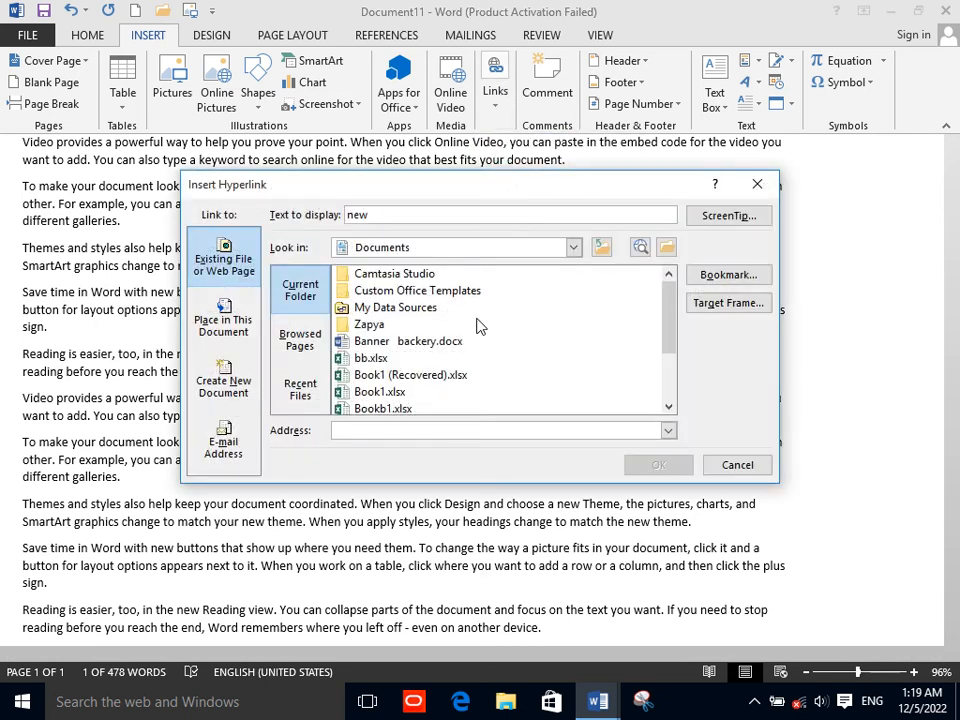
{"action": "left_click_drag", "start_coordinate": [674, 306], "coordinate": [675, 364]}
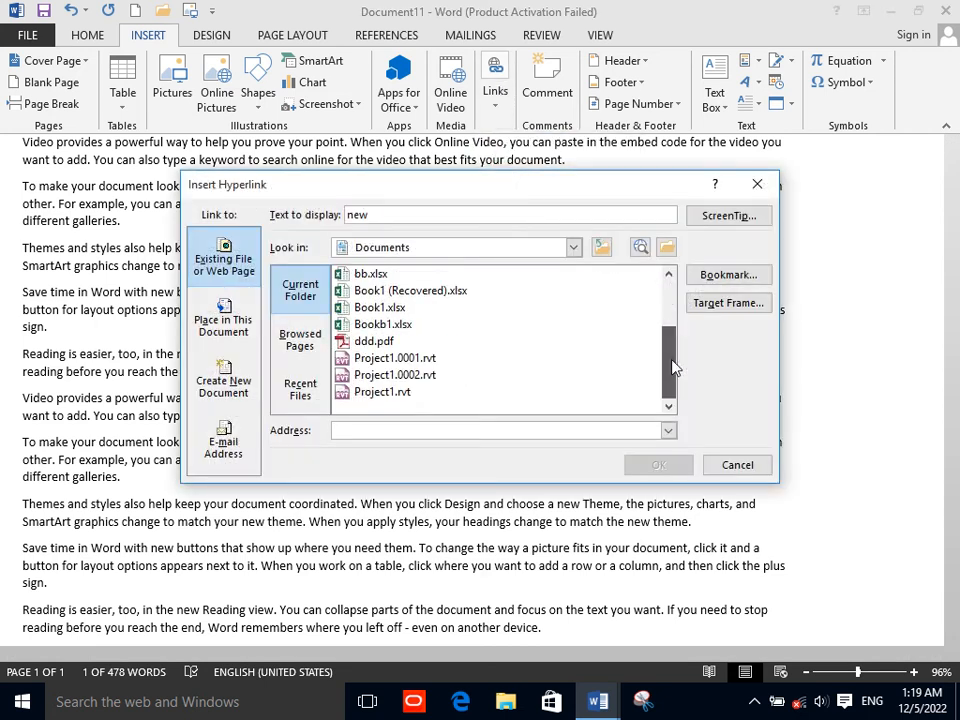
{"action": "left_click", "coordinate": [385, 325]}
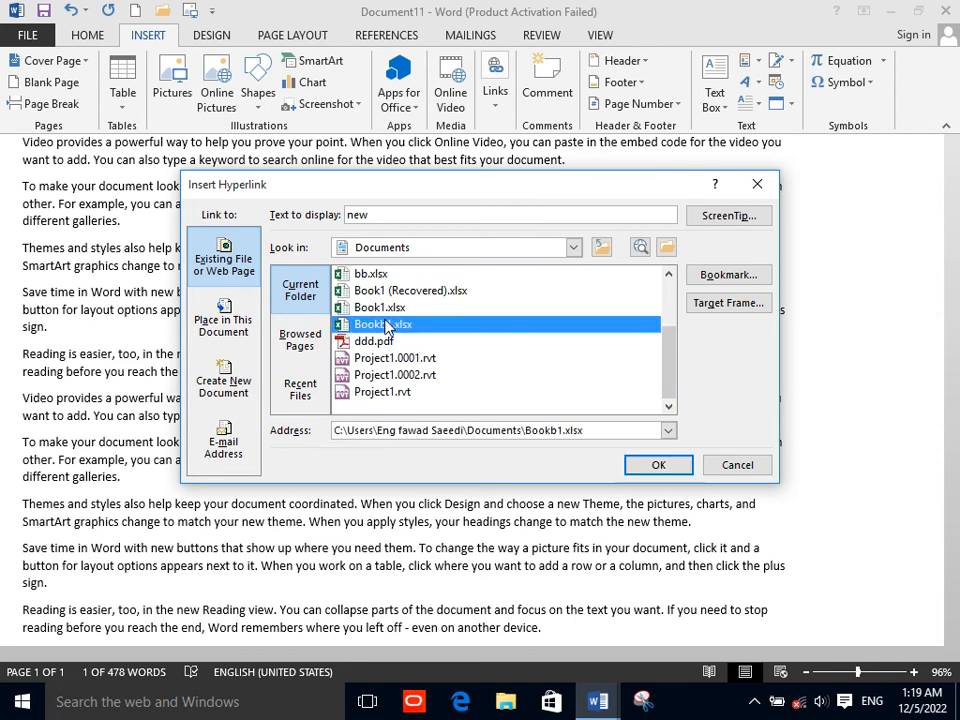
{"action": "left_click", "coordinate": [662, 465]}
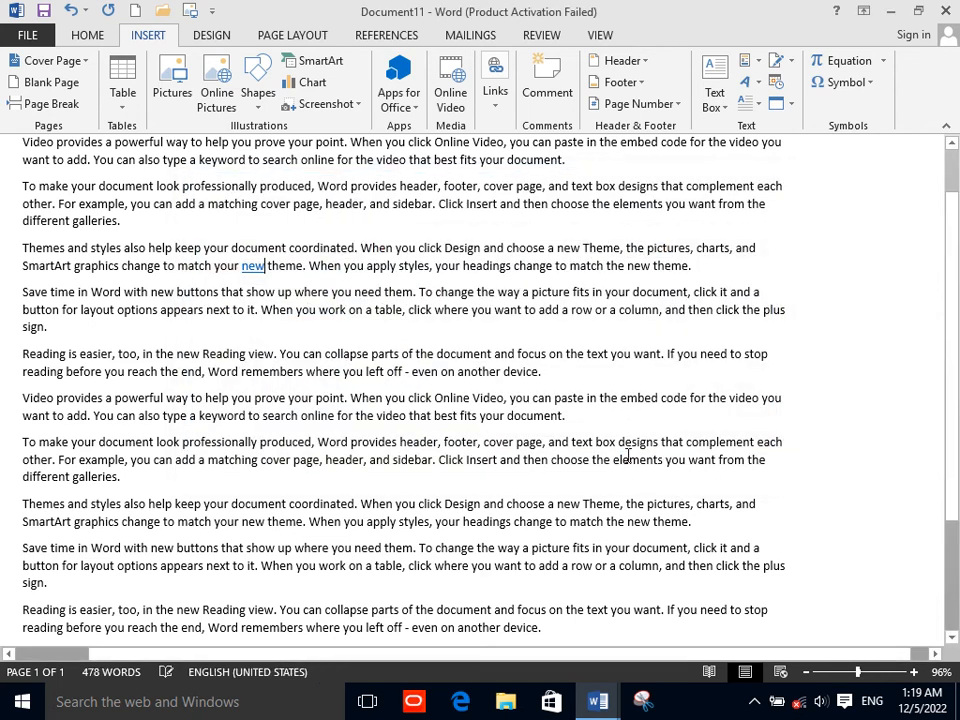
Step: Follow the hyperlink on "new" to view the linked Bookb1.xlsx workbook in Excel, and close it
{"action": "left_click", "coordinate": [251, 270], "text": "ctrl"}
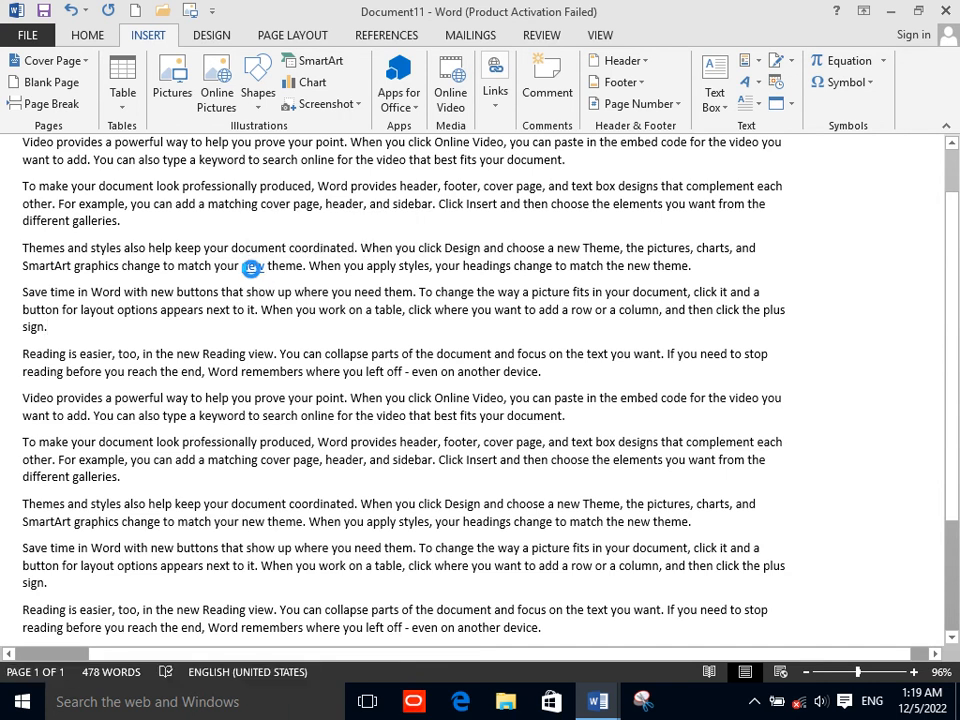
{"action": "left_click", "coordinate": [532, 433]}
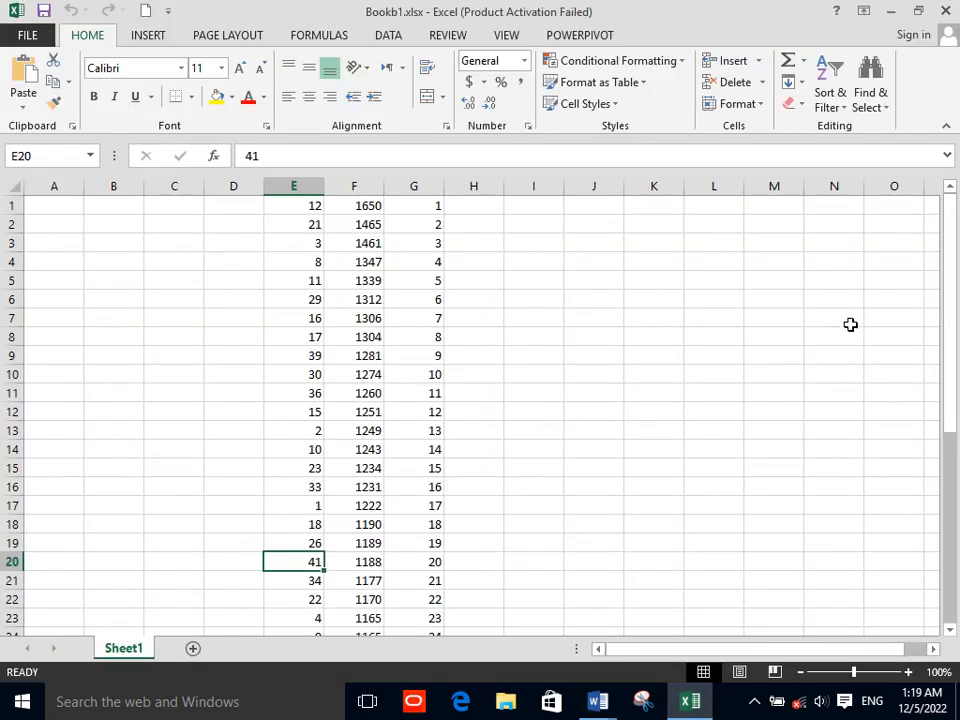
{"action": "left_click", "coordinate": [942, 12]}
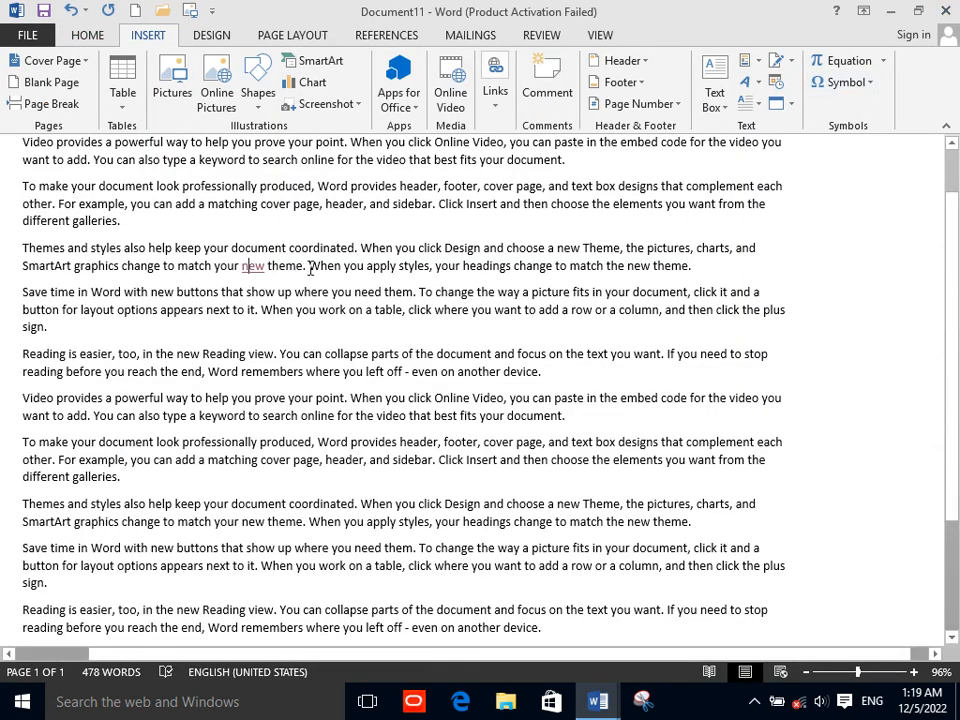
Step: Try to bookmark the start of "When you work on a table" in the fourth paragraph under the name 11
{"action": "double_click", "coordinate": [284, 311]}
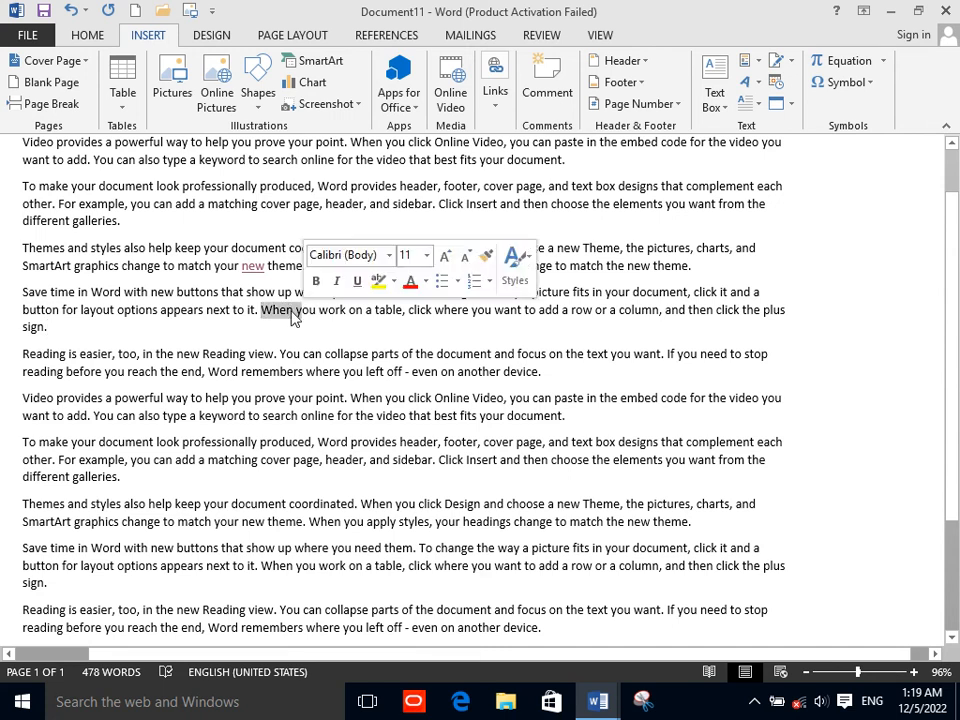
{"action": "left_click", "coordinate": [496, 93]}
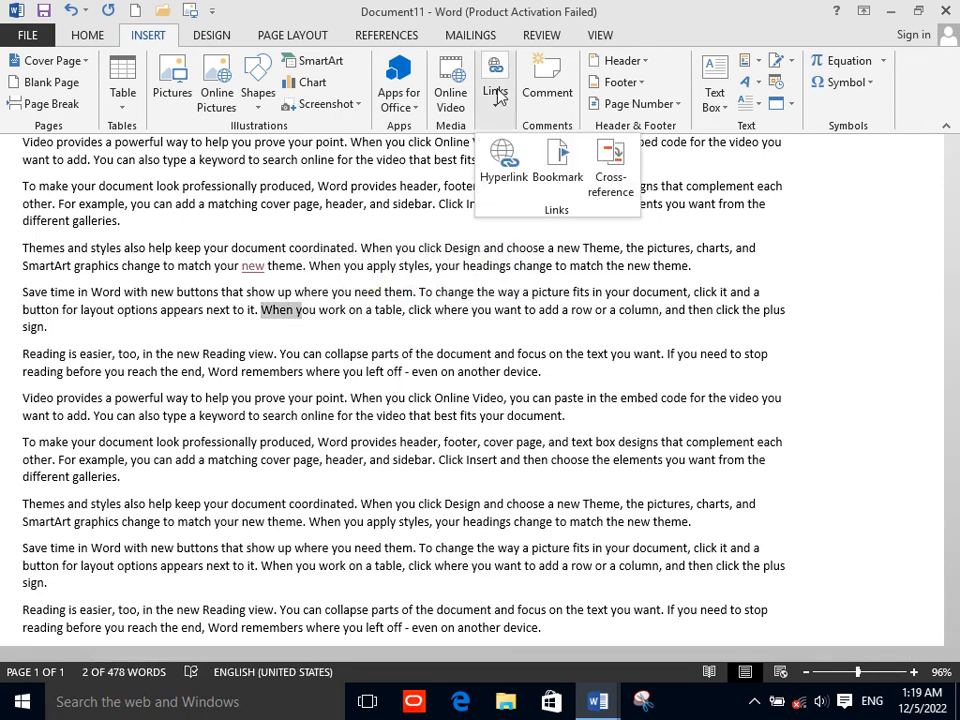
{"action": "left_click", "coordinate": [560, 176]}
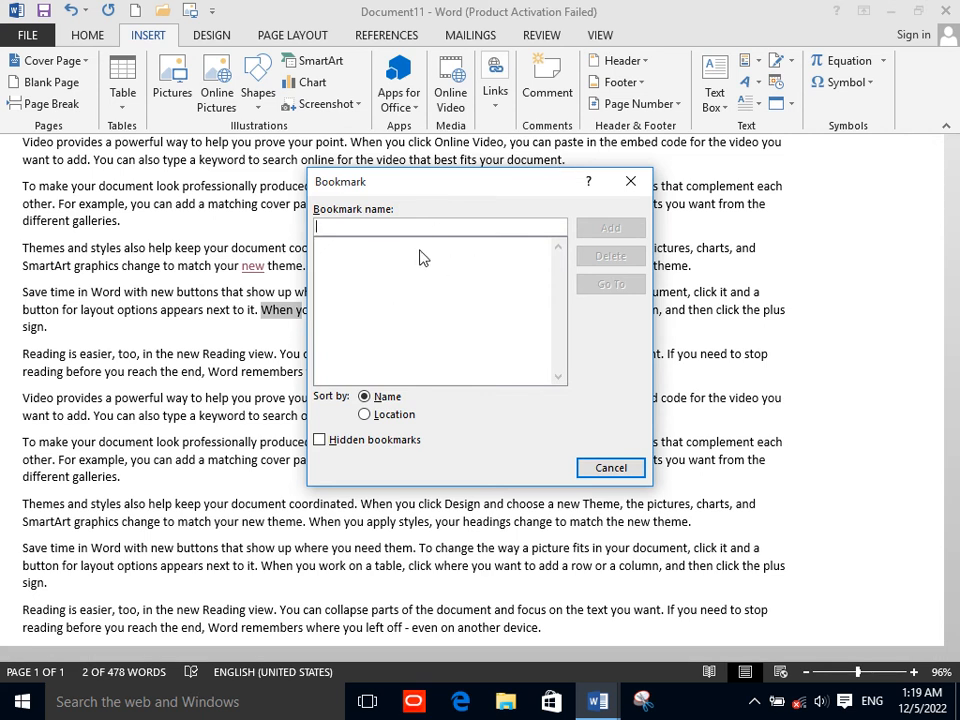
{"action": "type", "text": "11"}
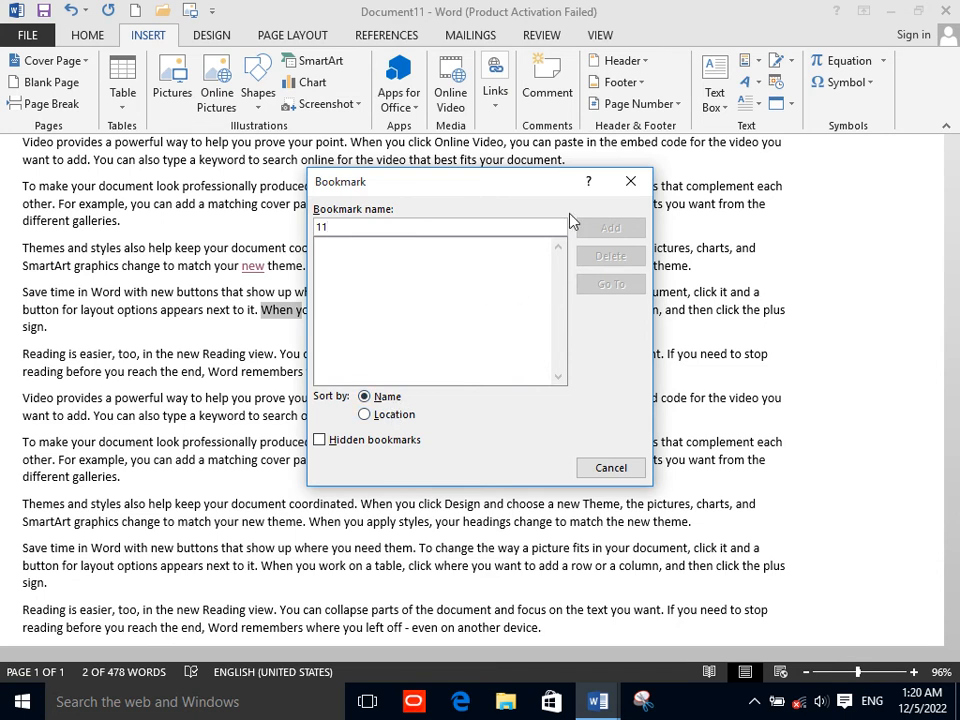
{"action": "left_click", "coordinate": [630, 181]}
Step: Select the fifth paragraph and view the Bookmark dialog for it without adding a bookmark
{"action": "left_click_drag", "start_coordinate": [542, 371], "coordinate": [141, 336]}
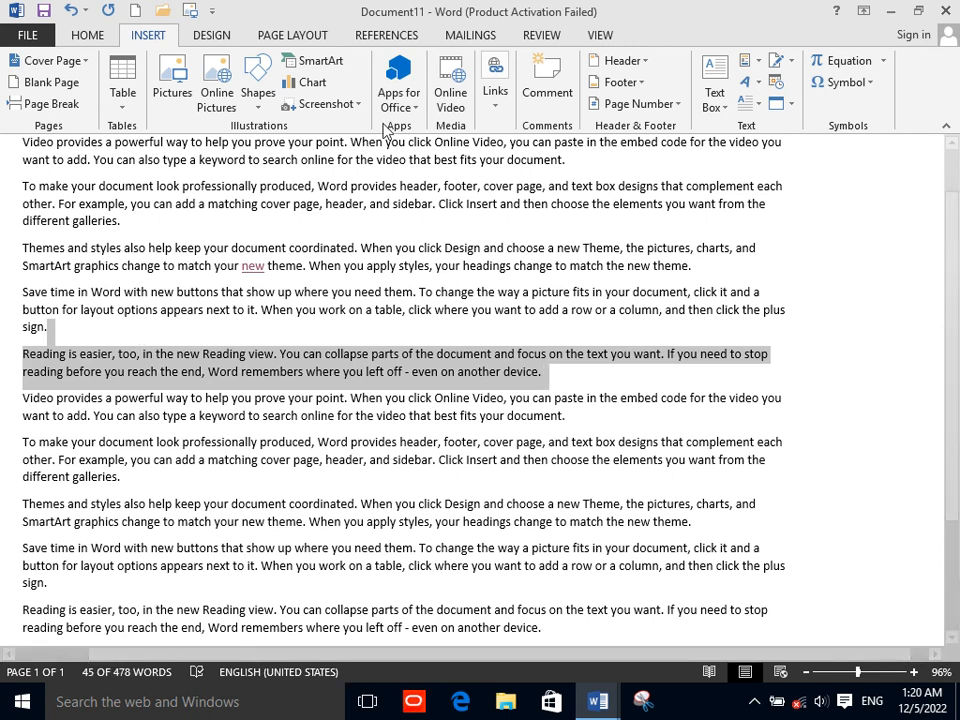
{"action": "left_click", "coordinate": [493, 95]}
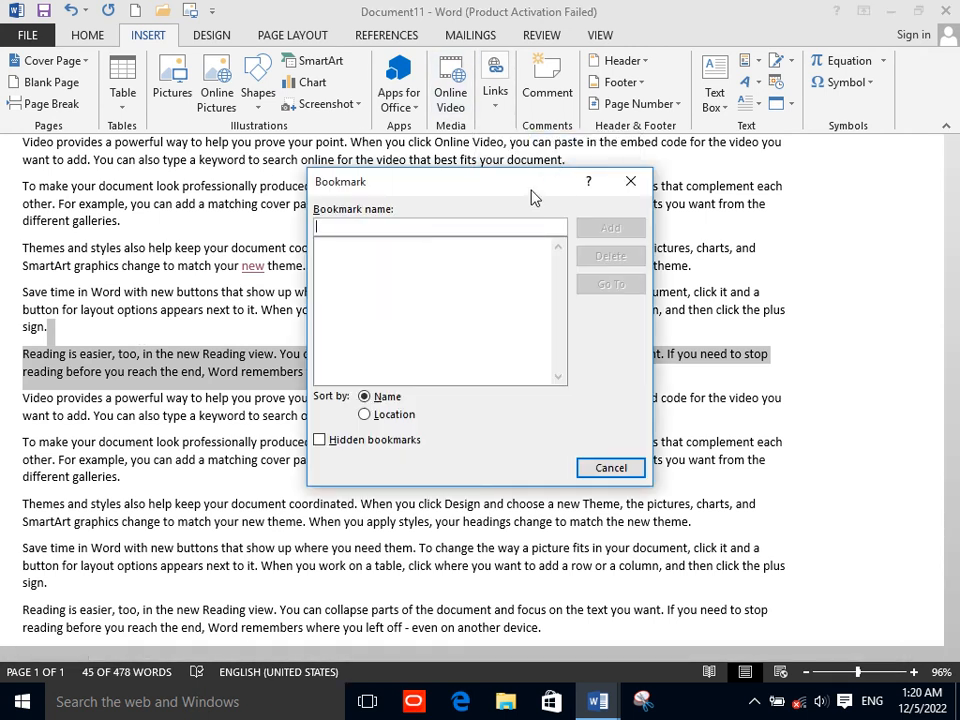
{"action": "left_click", "coordinate": [630, 181]}
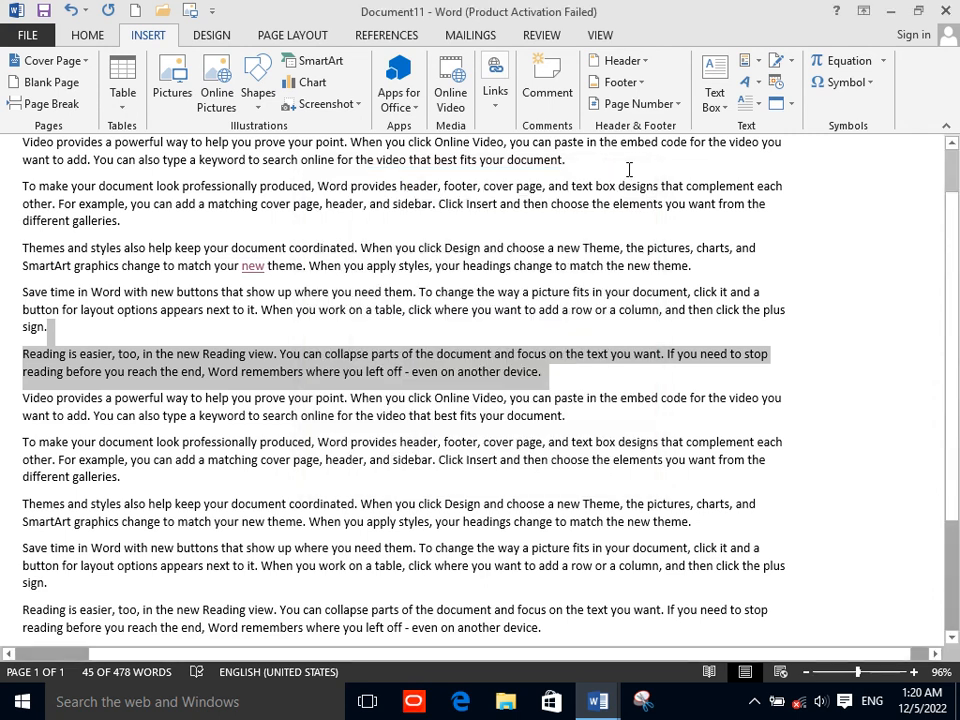
Step: Examine the Cross-reference options for the Numbered item, Equation and Footnote reference types without inserting a reference
{"action": "left_click", "coordinate": [495, 95]}
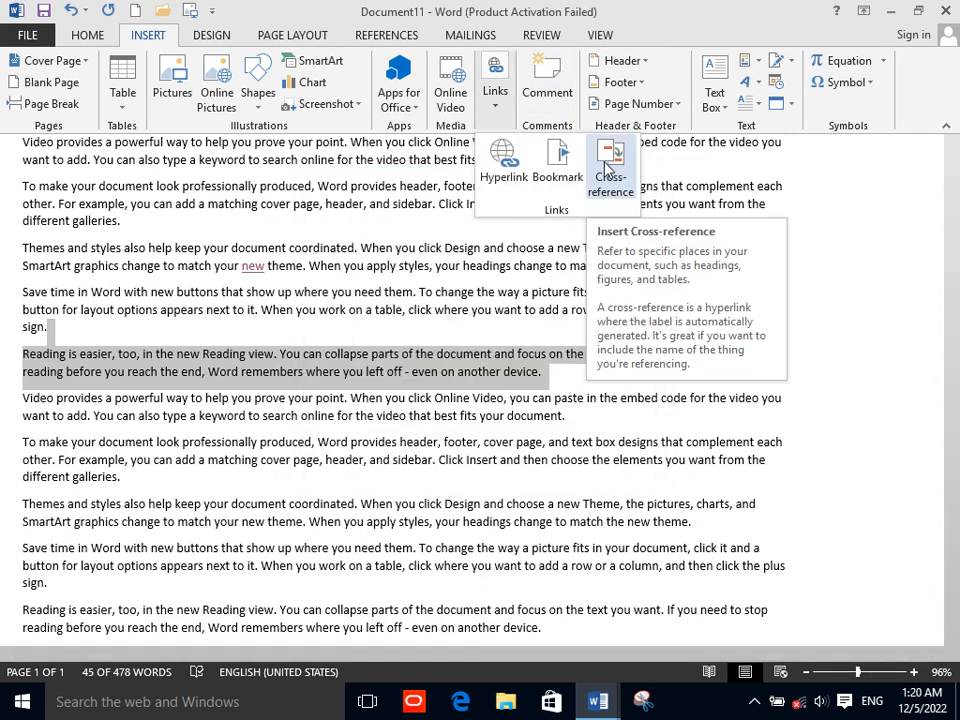
{"action": "left_click", "coordinate": [610, 168]}
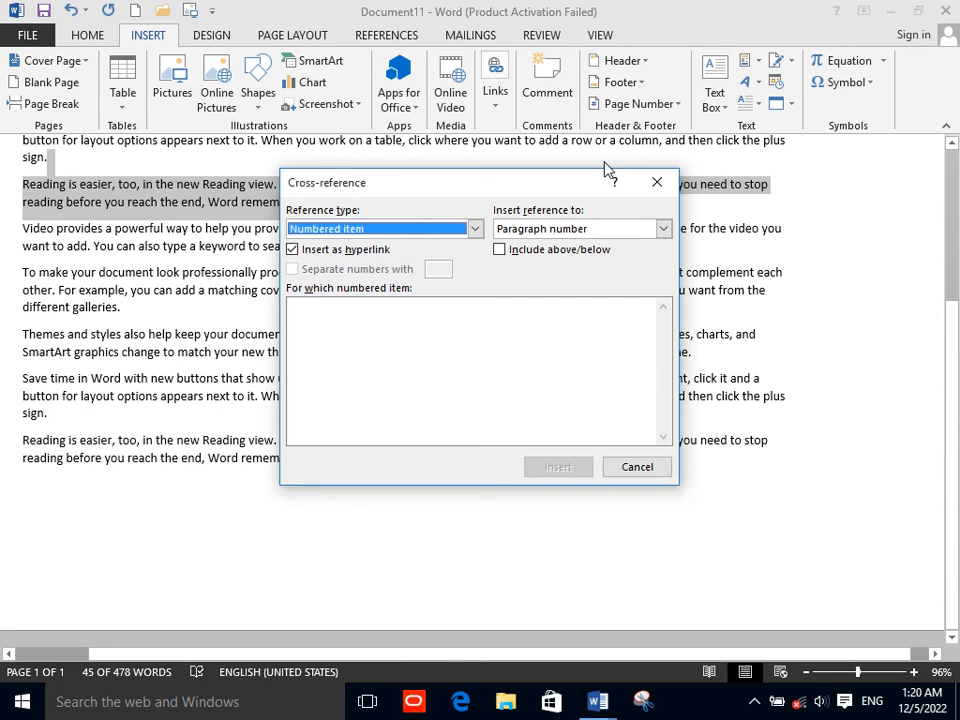
{"action": "left_click", "coordinate": [574, 229]}
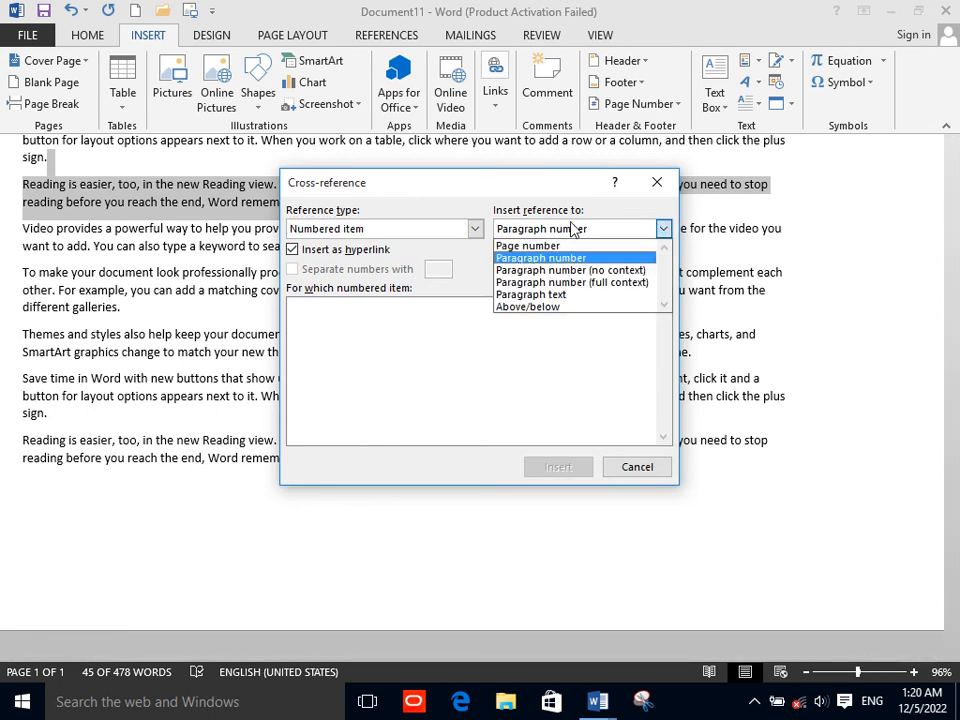
{"action": "left_click", "coordinate": [574, 282]}
{"action": "left_click", "coordinate": [475, 229]}
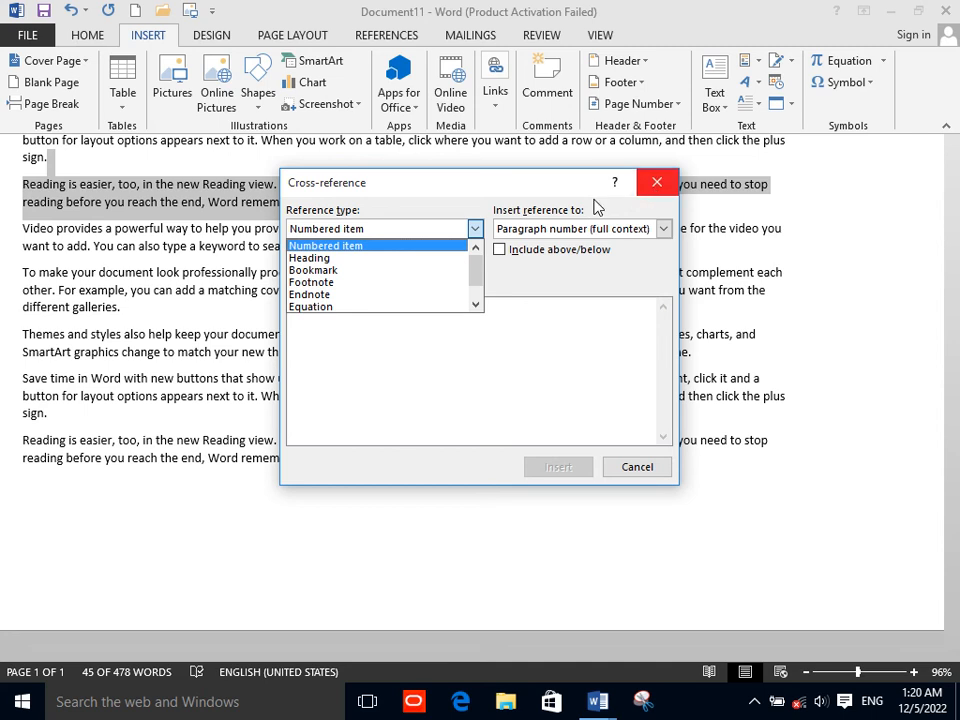
{"action": "left_click", "coordinate": [340, 307]}
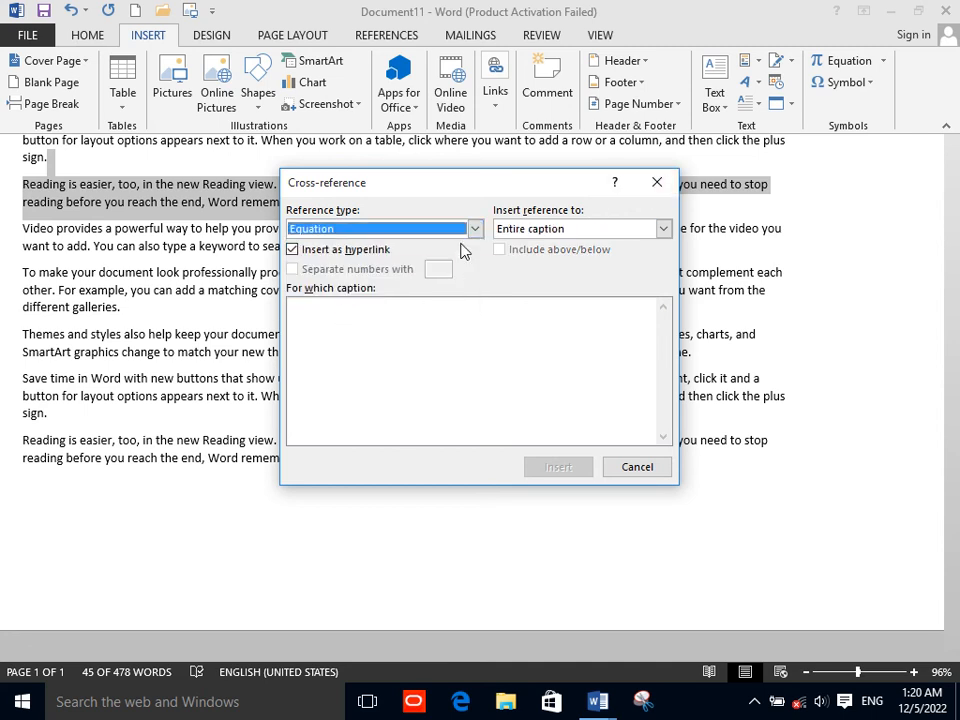
{"action": "left_click", "coordinate": [475, 229]}
{"action": "left_click", "coordinate": [332, 283]}
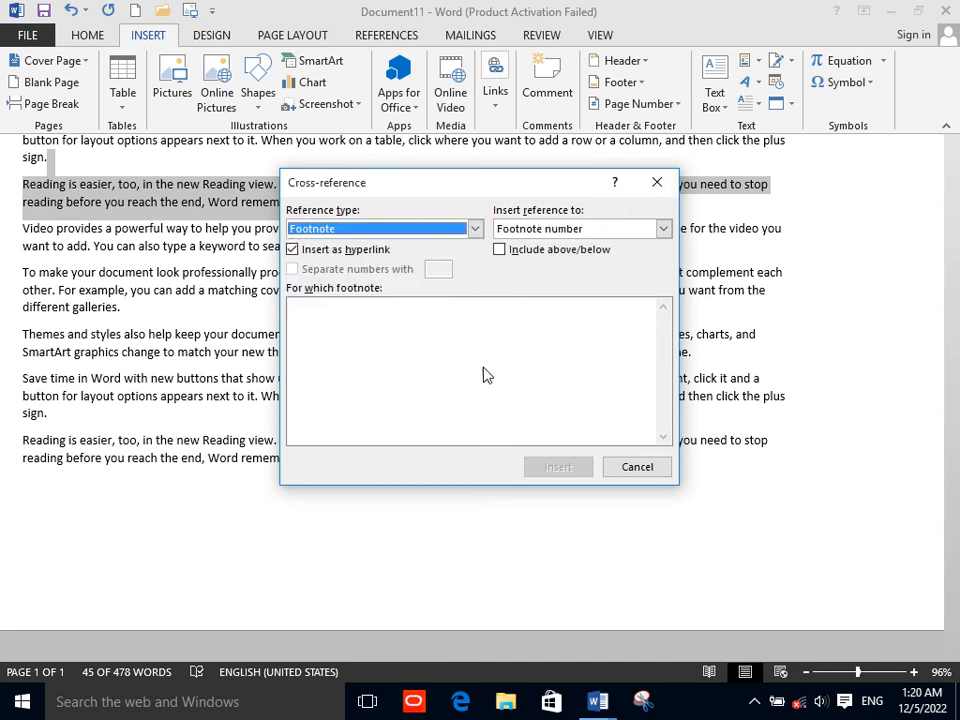
{"action": "left_click", "coordinate": [400, 320]}
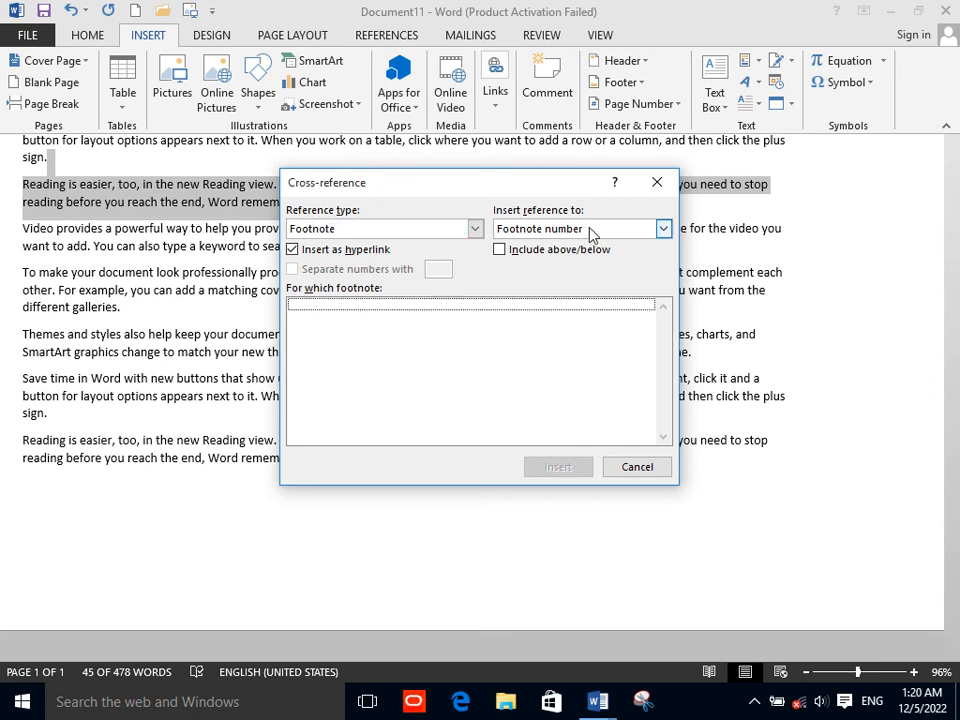
{"action": "left_click", "coordinate": [656, 183]}
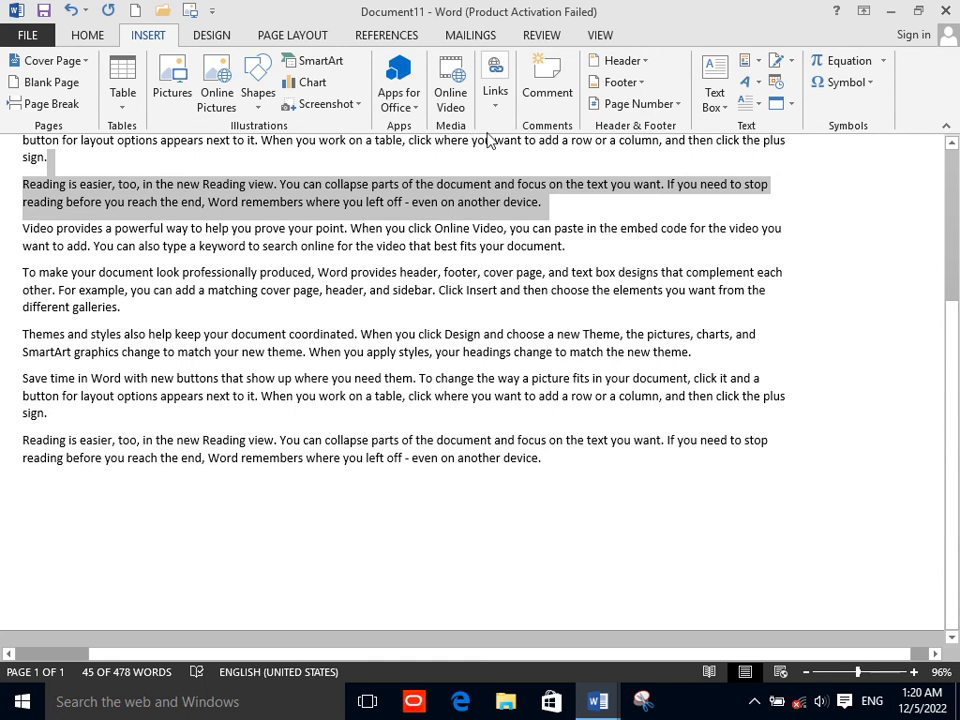
Step: Attach an empty comment to the selected fifth paragraph and close the comment box
{"action": "left_click", "coordinate": [547, 93]}
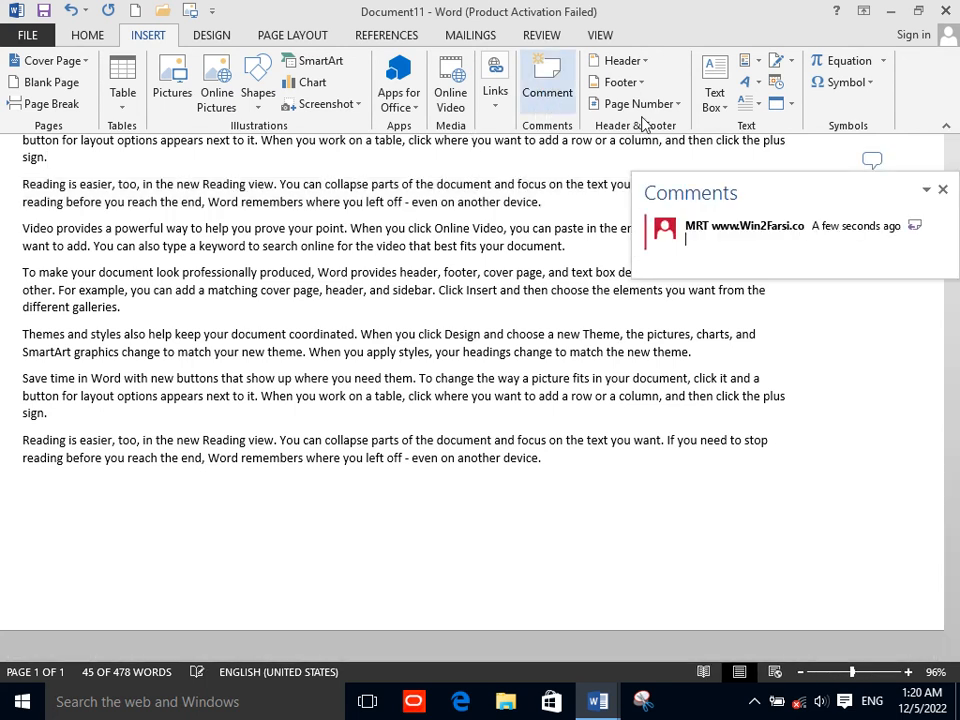
{"action": "left_click", "coordinate": [943, 190]}
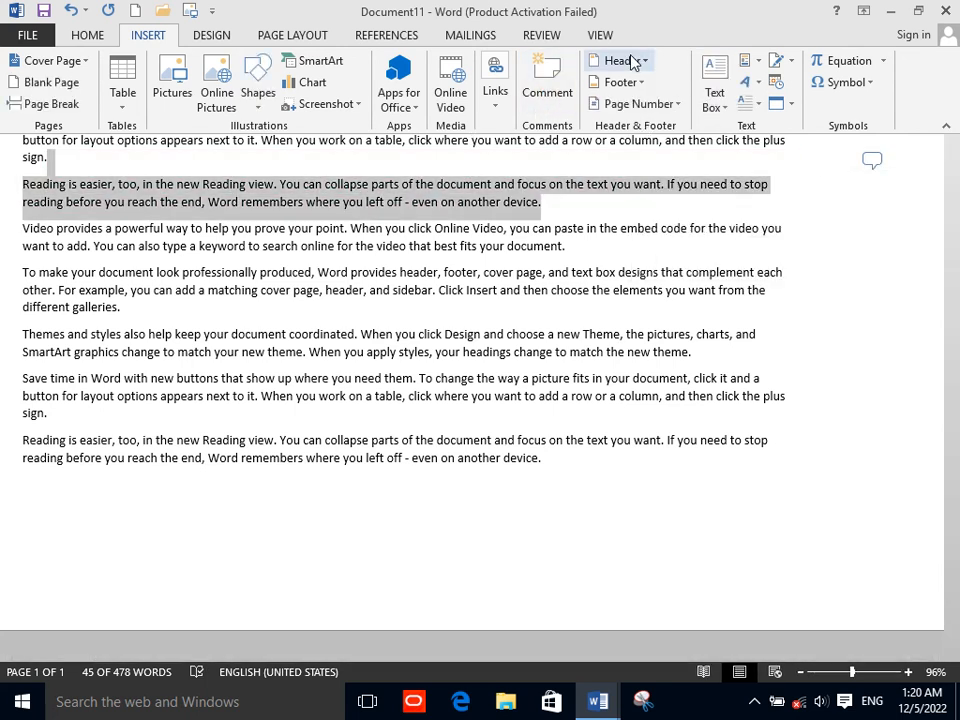
Step: Insert the Banded header with the document title MATH BOOK and return to the body text
{"action": "scroll", "coordinate": [957, 232], "scroll_direction": "up", "scroll_amount": 4}
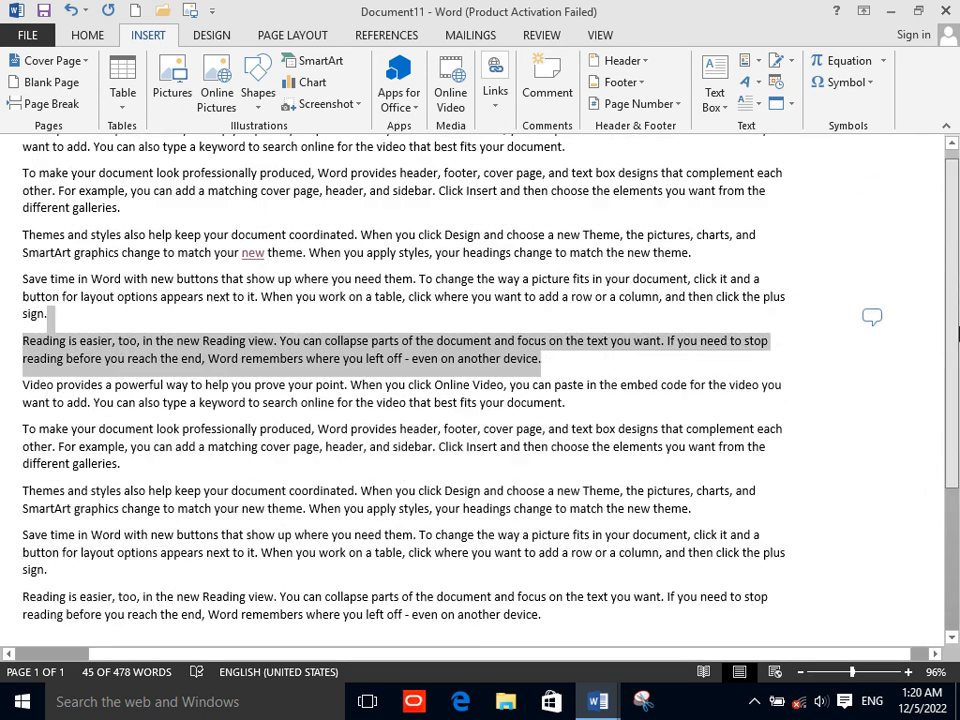
{"action": "left_click", "coordinate": [625, 61]}
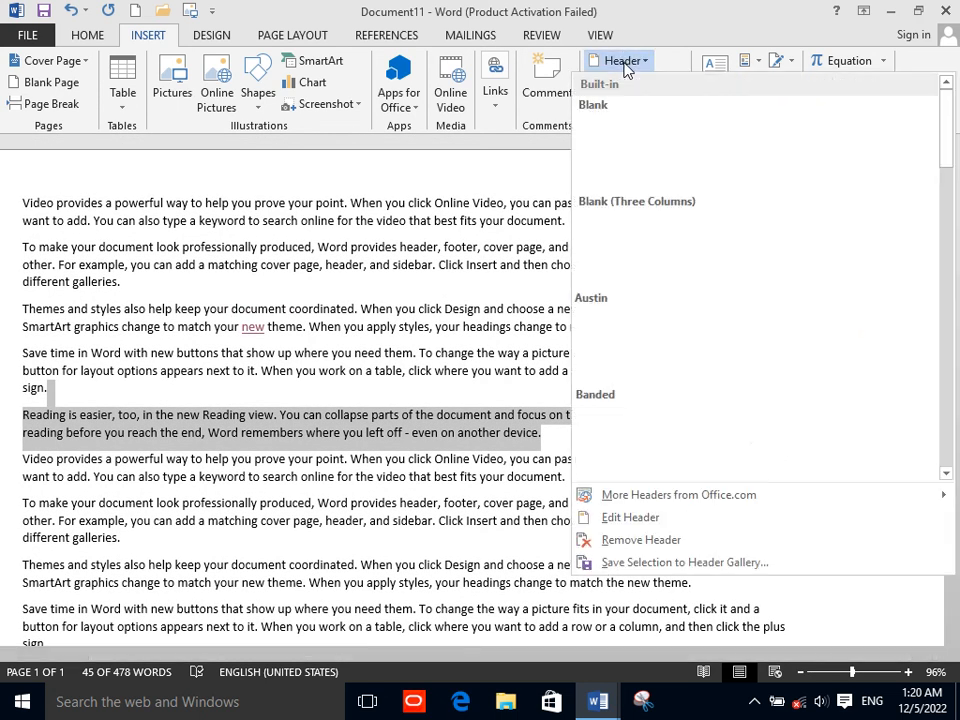
{"action": "left_click", "coordinate": [665, 435]}
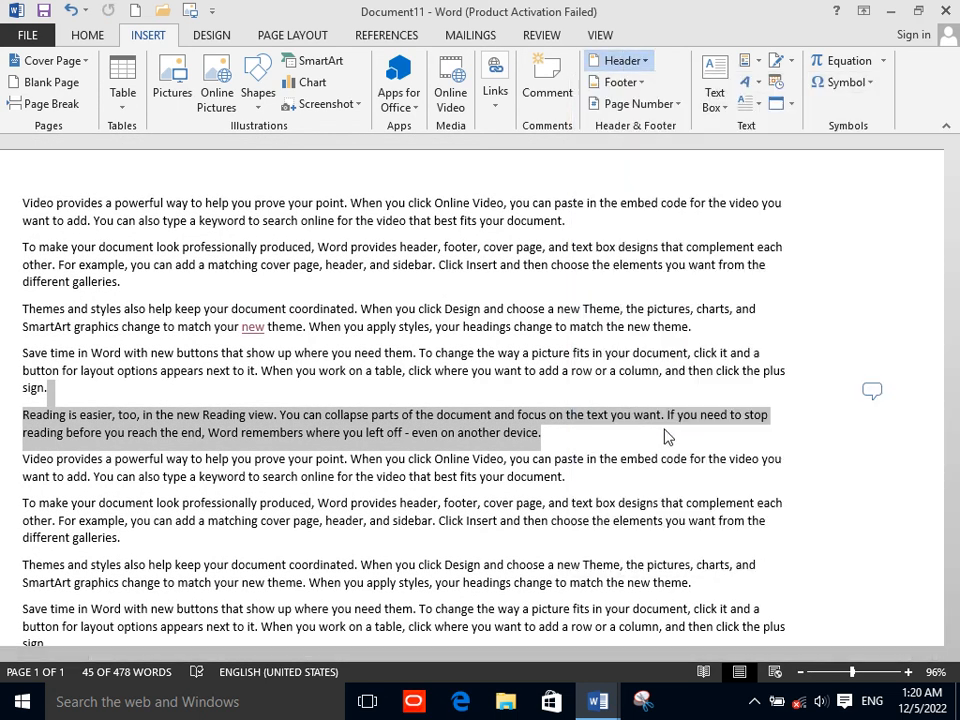
{"action": "left_click", "coordinate": [430, 200]}
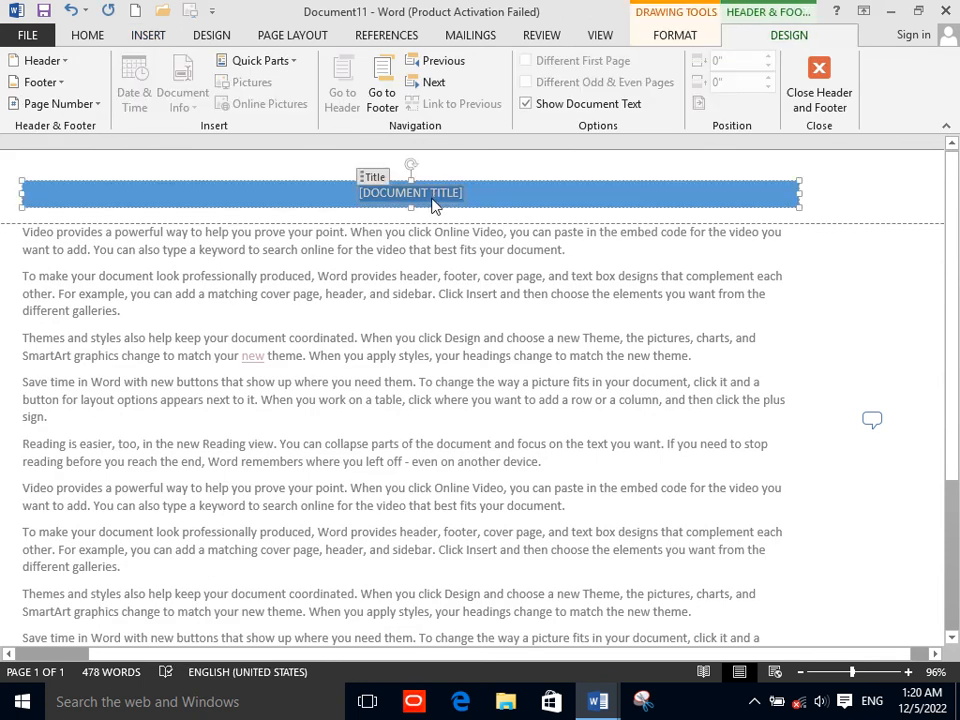
{"action": "type", "text": "MATH"}
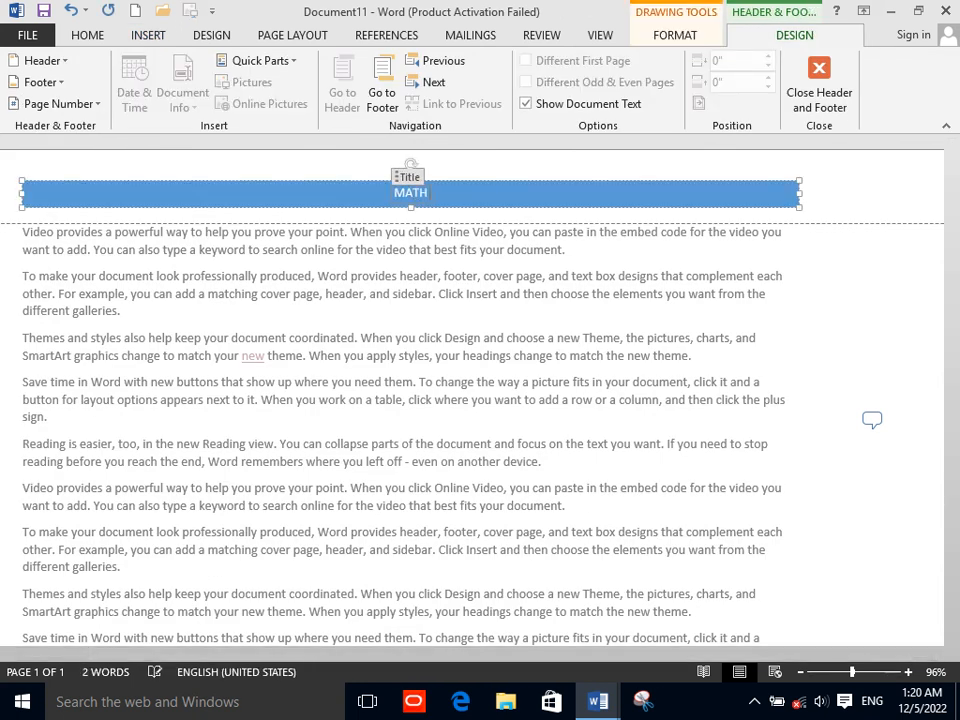
{"action": "type", "text": " BOOK"}
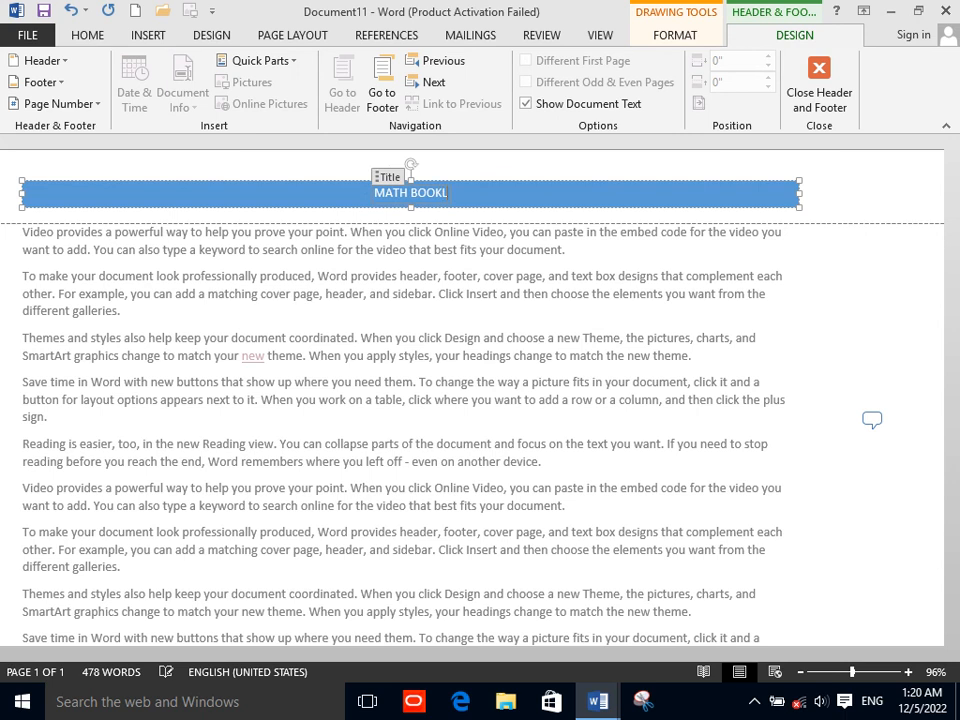
{"action": "double_click", "coordinate": [376, 280]}
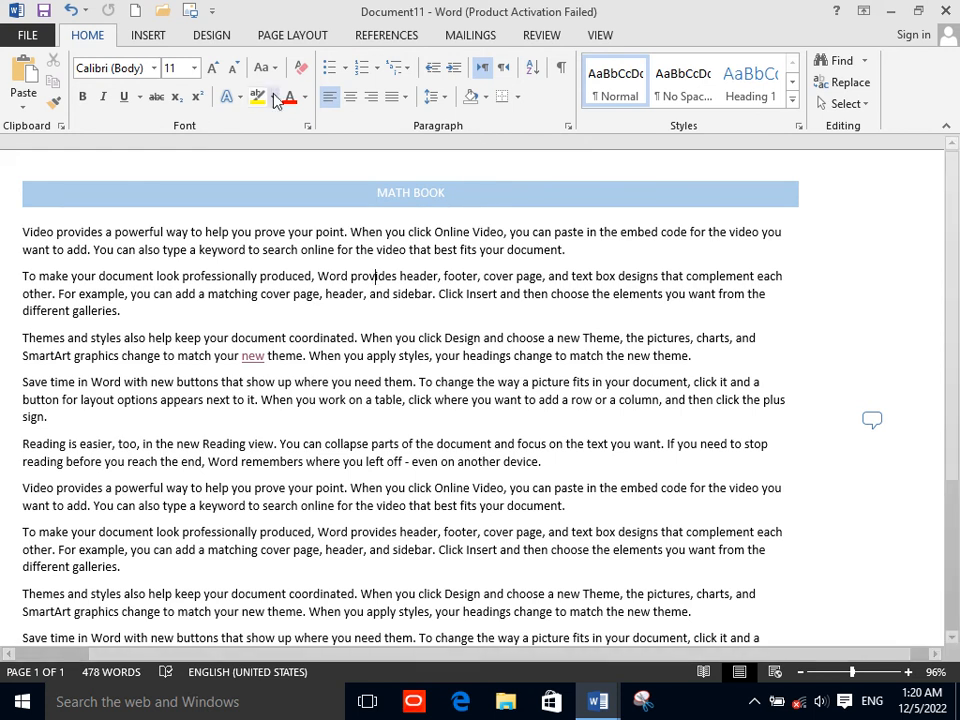
Step: Insert the Blank (Three Columns) footer with "Gem online Academy", a person's first name and 1 across its columns, and return to the body
{"action": "left_click", "coordinate": [148, 36]}
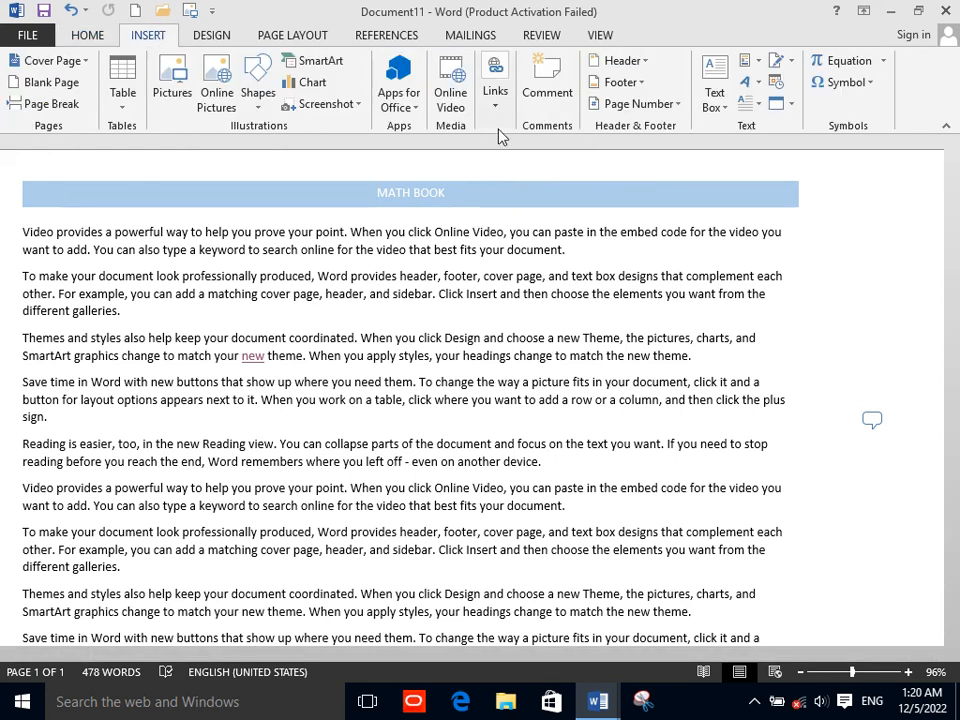
{"action": "left_click", "coordinate": [619, 86]}
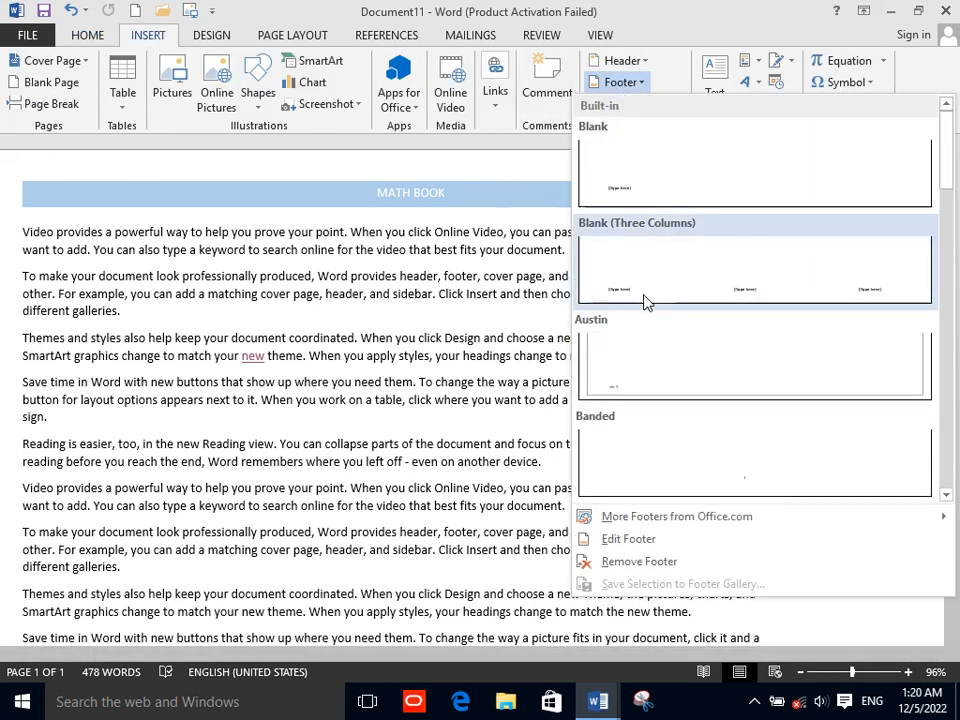
{"action": "left_click", "coordinate": [644, 296]}
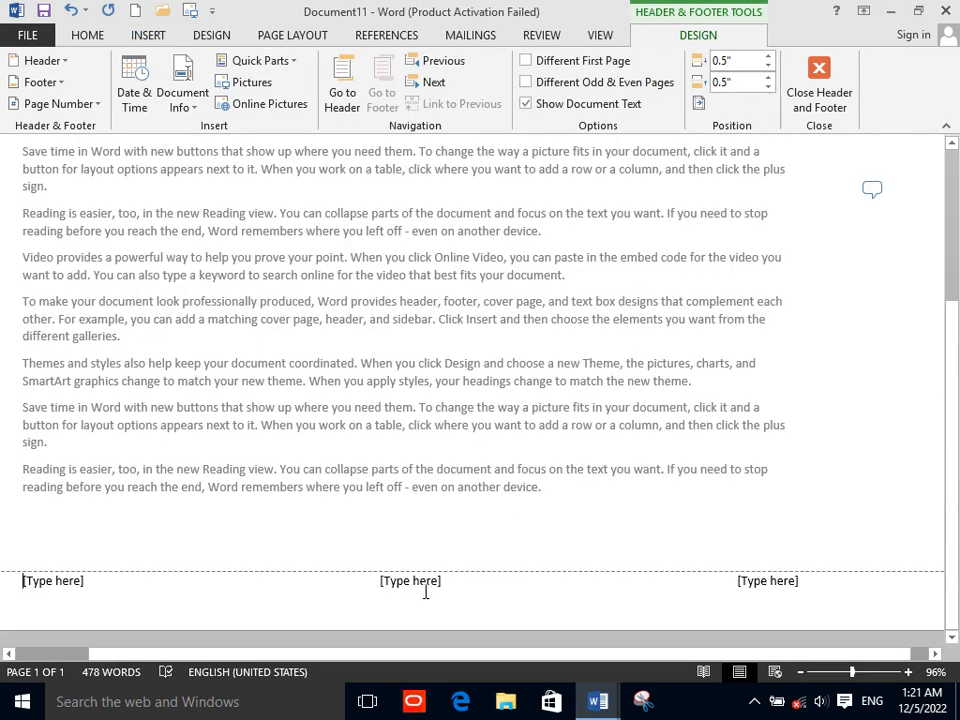
{"action": "left_click", "coordinate": [768, 582]}
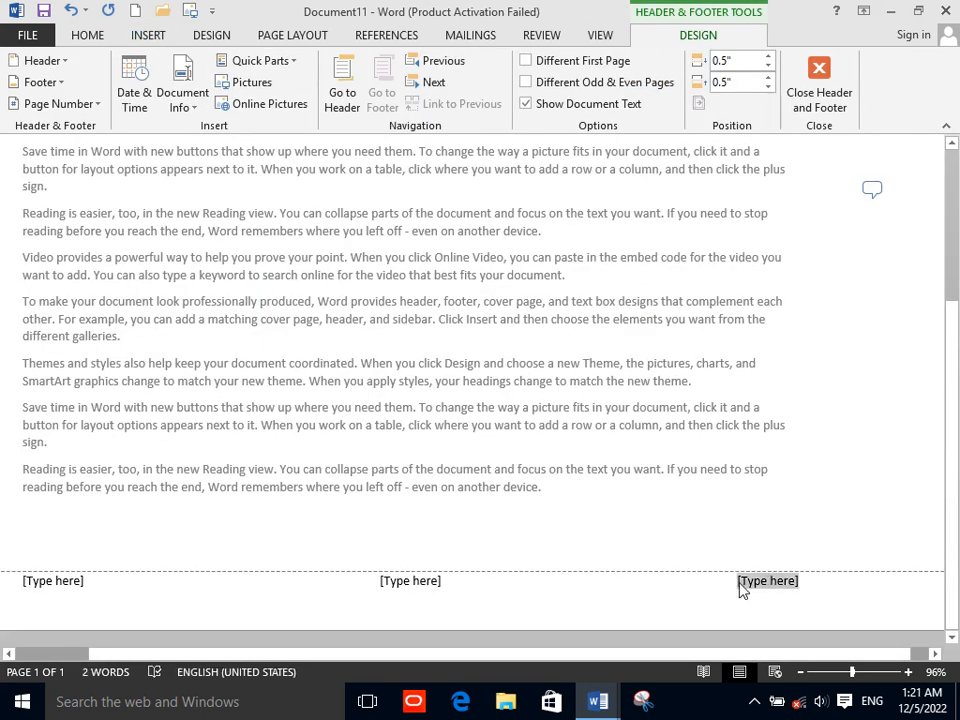
{"action": "type", "text": "1"}
{"action": "left_click", "coordinate": [412, 584]}
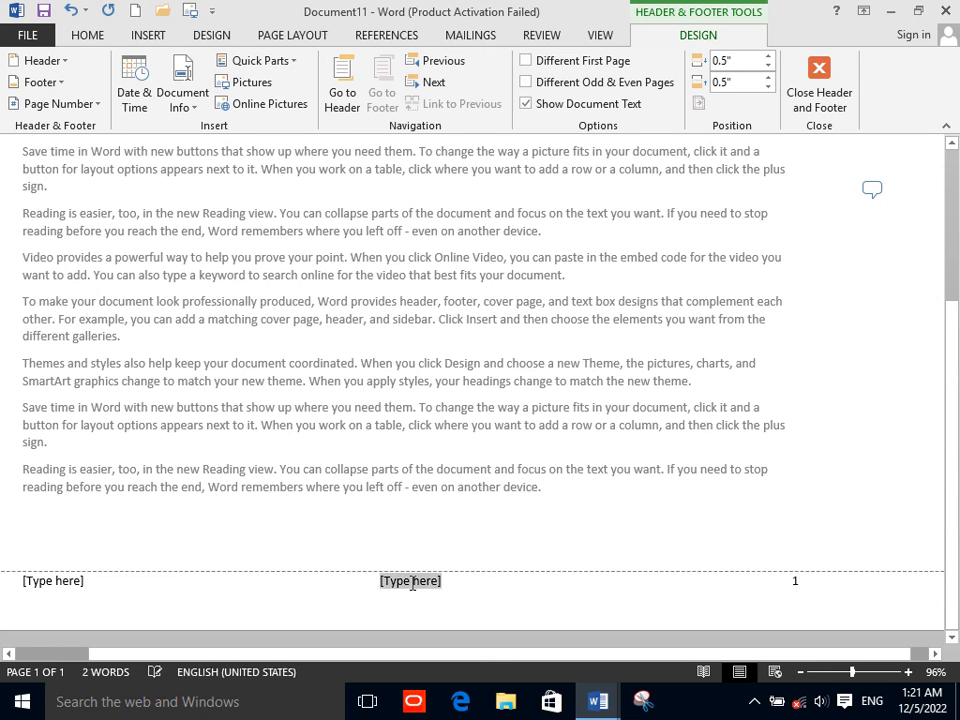
{"action": "type", "text": "Fawad"}
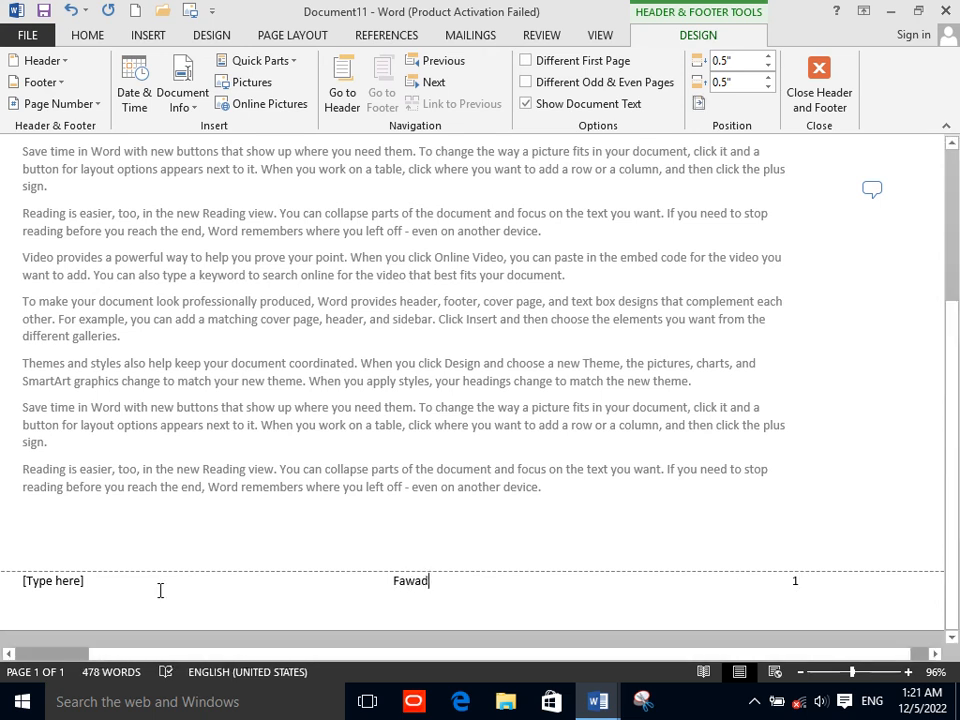
{"action": "left_click", "coordinate": [68, 580]}
{"action": "type", "text": "Gem i"}
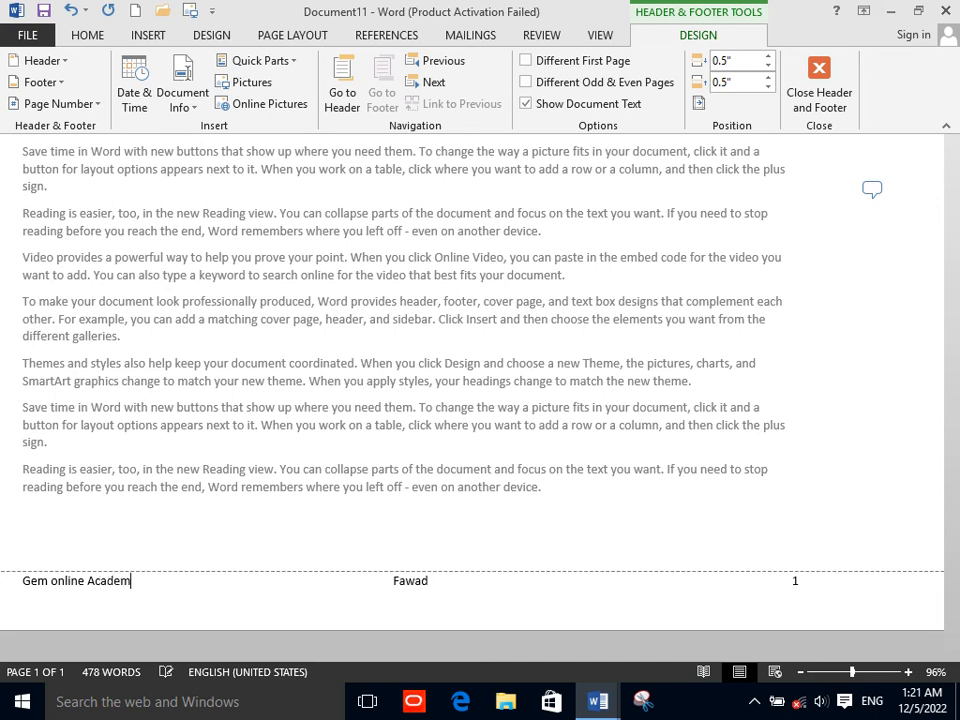
{"action": "double_click", "coordinate": [139, 537]}
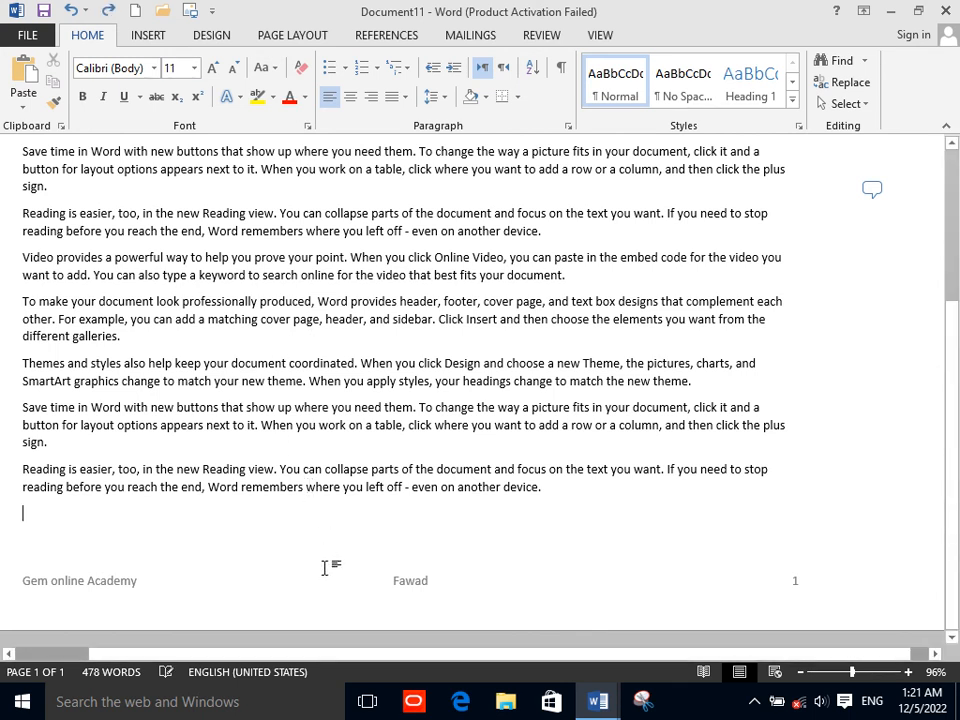
Step: Replace the three-column footer with the blue-bar built-in footer listed just before Ion (Light) and return to the body text
{"action": "double_click", "coordinate": [328, 601]}
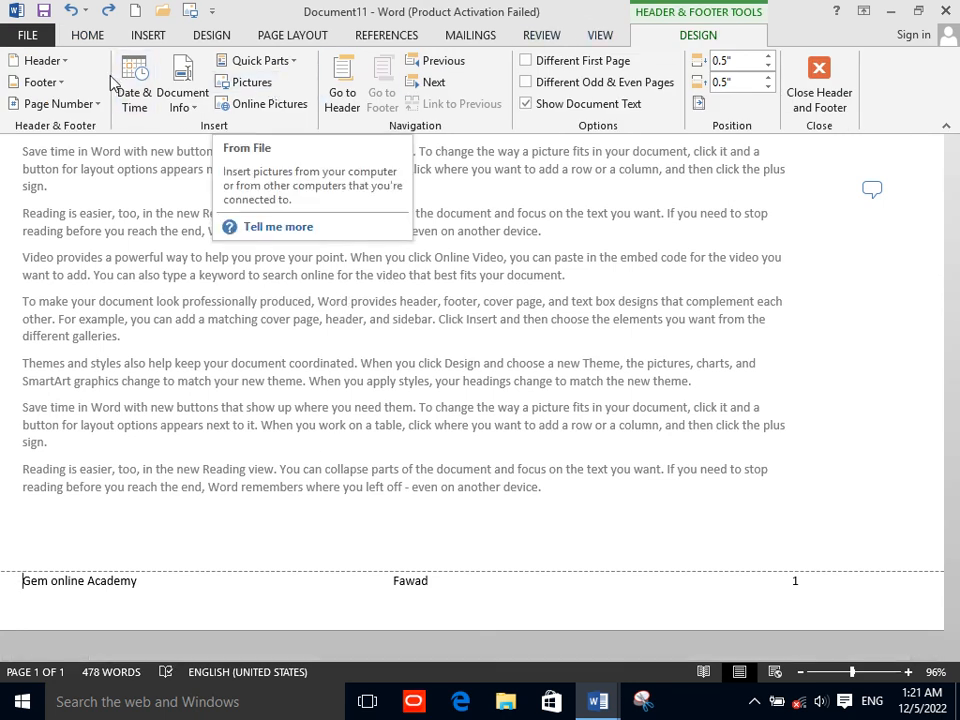
{"action": "left_click", "coordinate": [56, 82]}
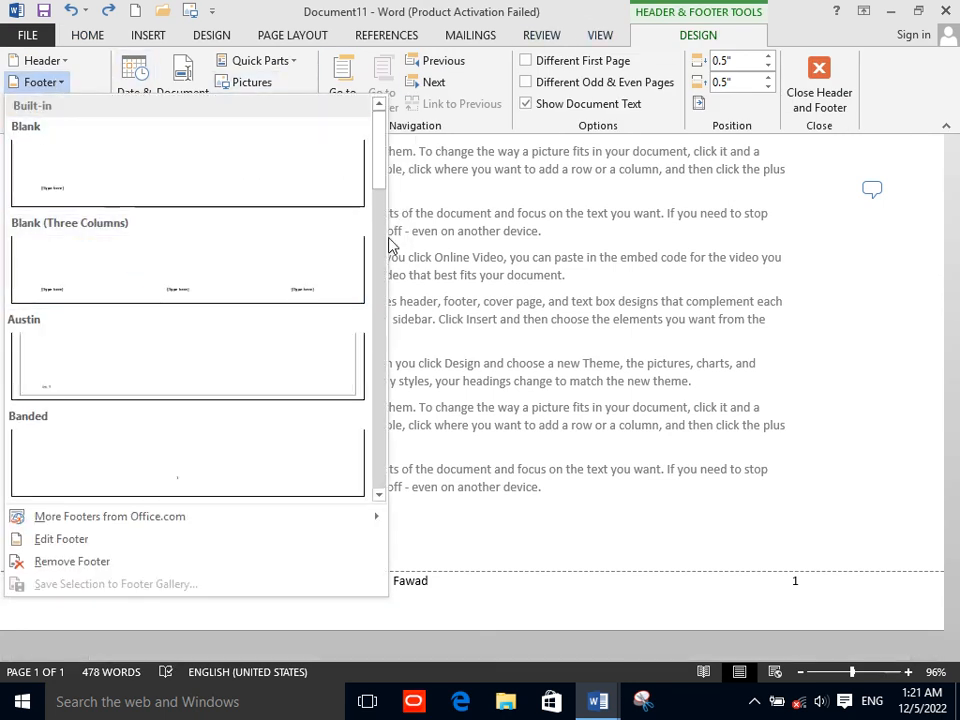
{"action": "scroll", "coordinate": [377, 281], "scroll_direction": "down", "scroll_amount": 8}
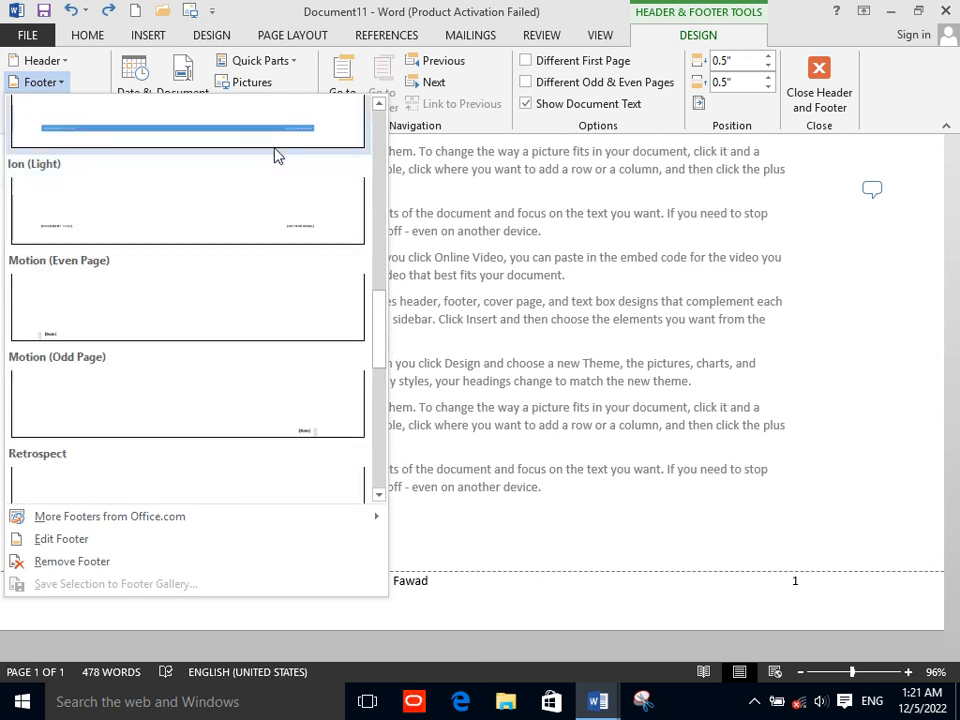
{"action": "left_click", "coordinate": [278, 154]}
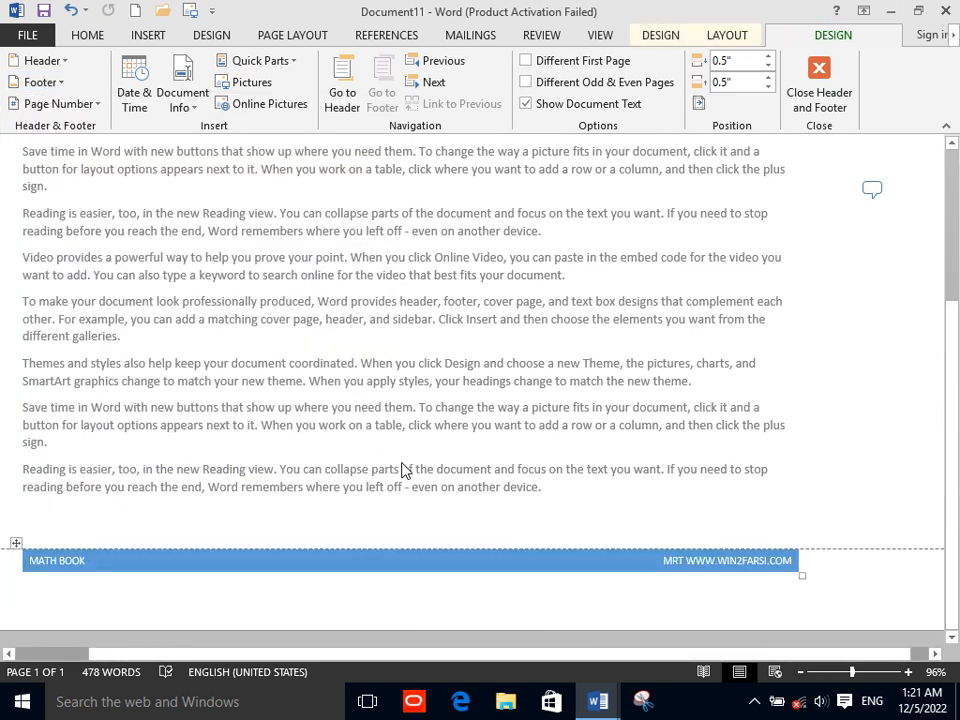
{"action": "double_click", "coordinate": [402, 469]}
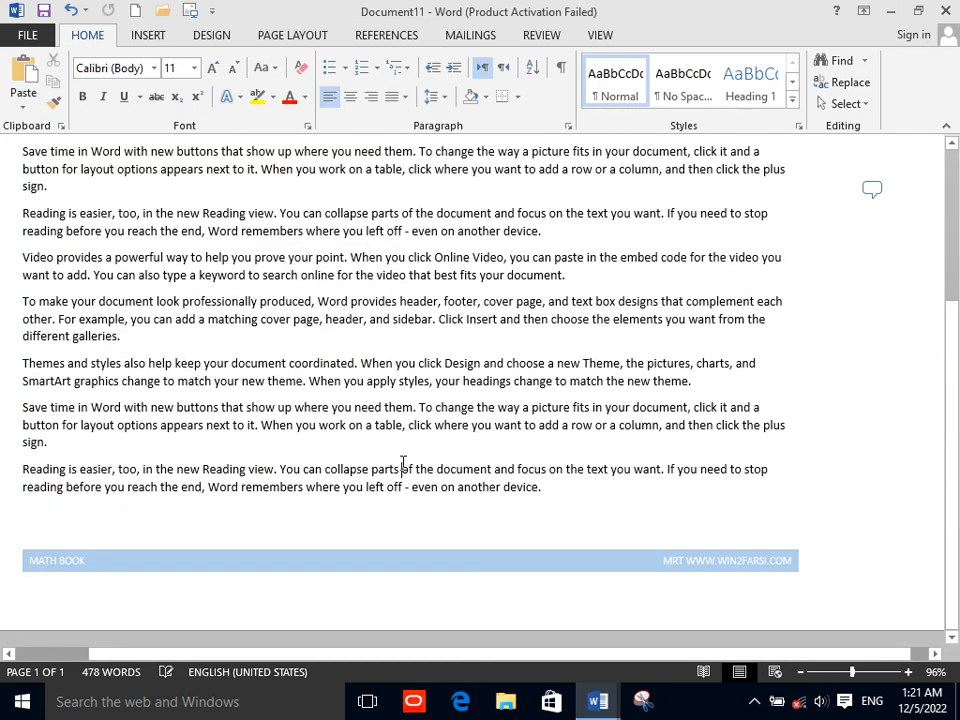
Step: Insert the Plain Number 3 page number at the top of the page and return to the body text
{"action": "left_click", "coordinate": [149, 35]}
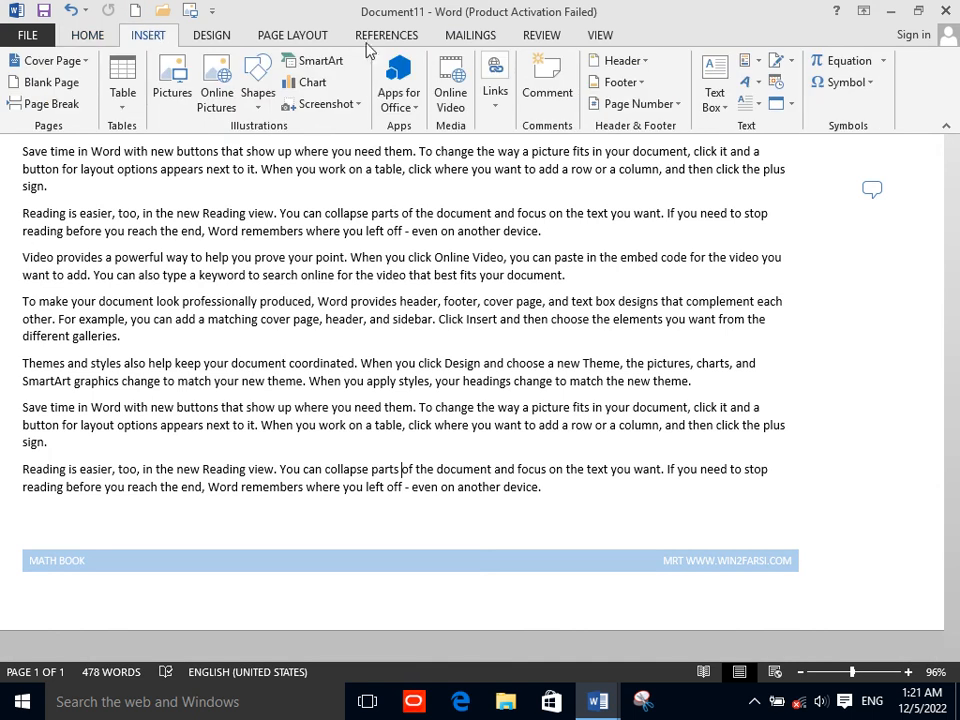
{"action": "left_click", "coordinate": [619, 106]}
{"action": "mouse_move", "coordinate": [625, 135]}
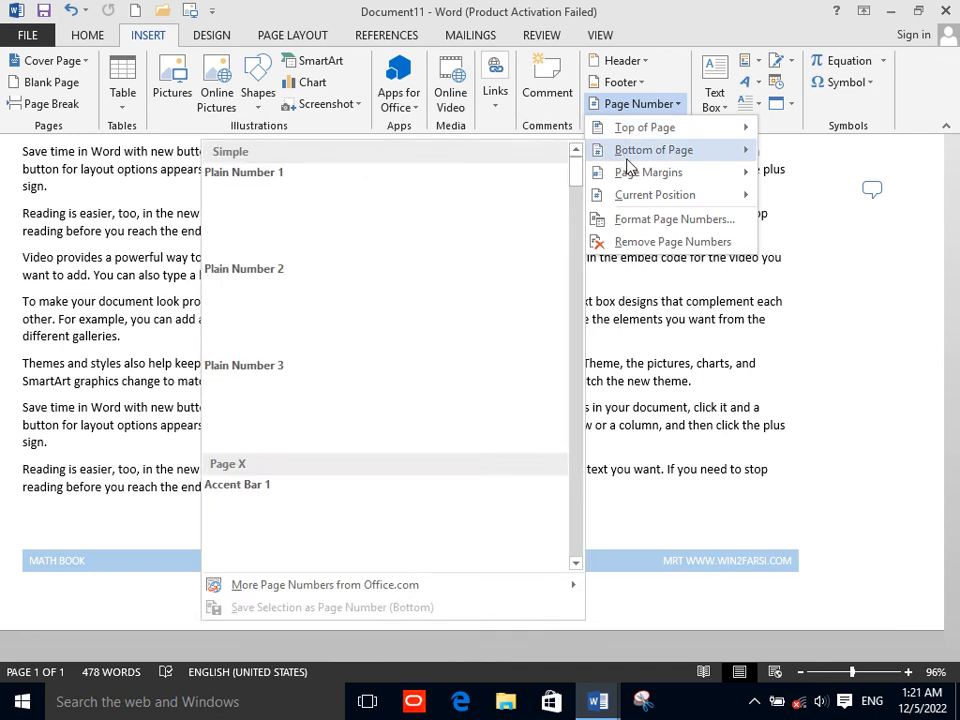
{"action": "mouse_move", "coordinate": [636, 177]}
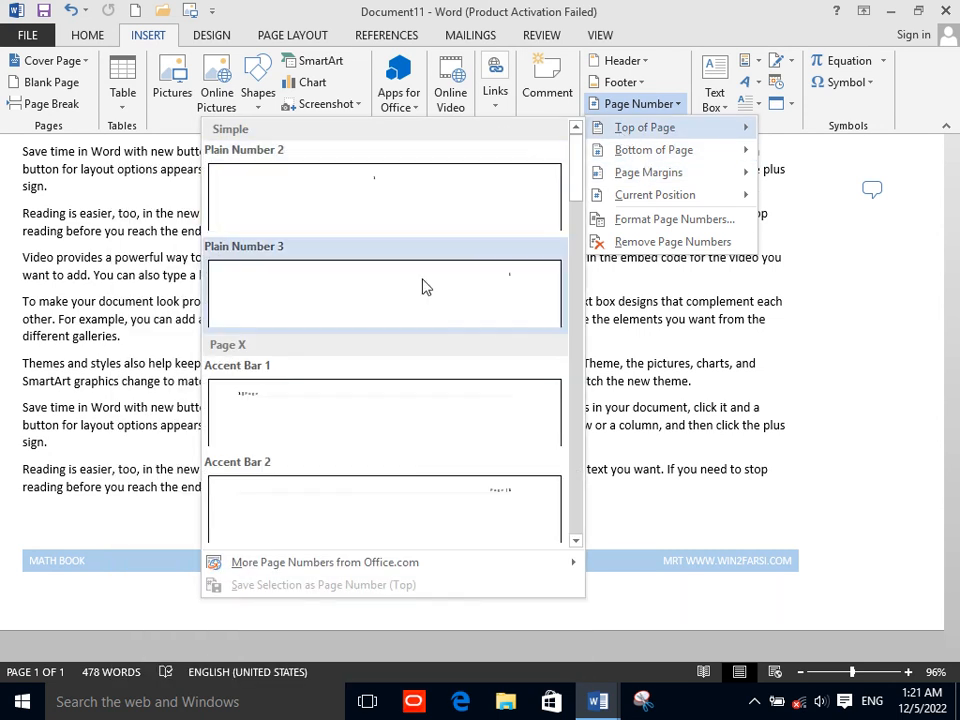
{"action": "left_click", "coordinate": [430, 294]}
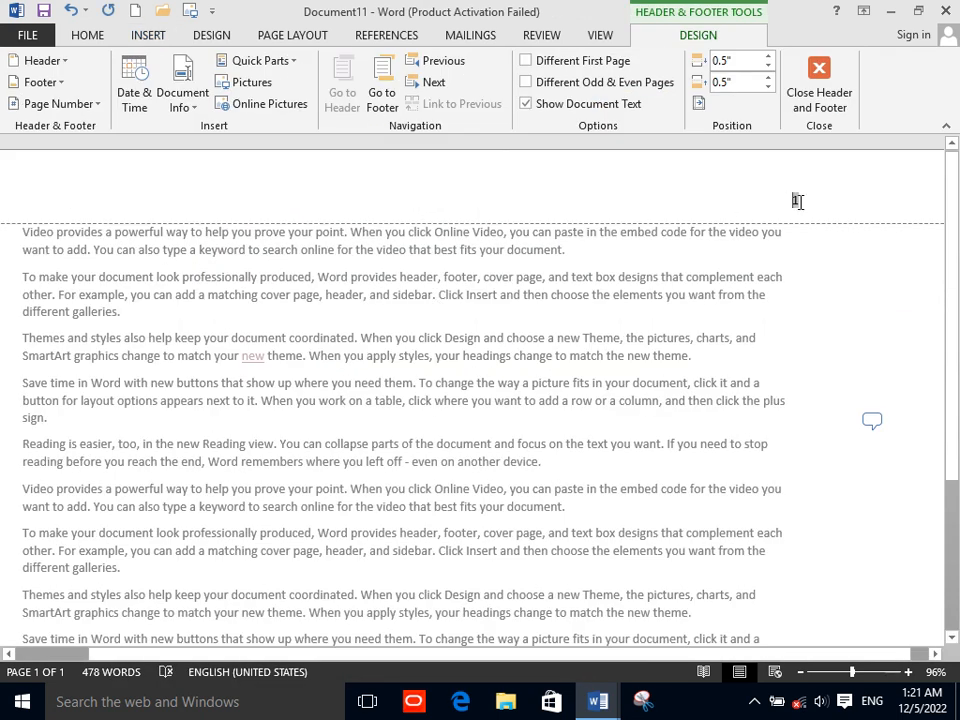
{"action": "double_click", "coordinate": [802, 251]}
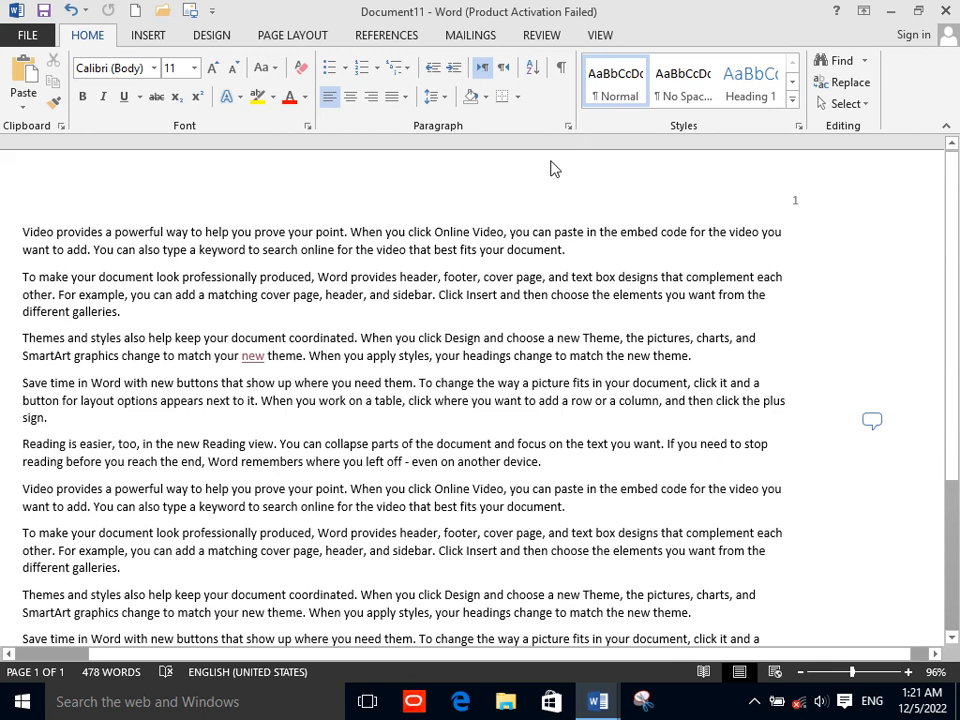
Step: Insert the Plain Number 2 page number at the bottom of the page and return to the body text
{"action": "left_click", "coordinate": [754, 701]}
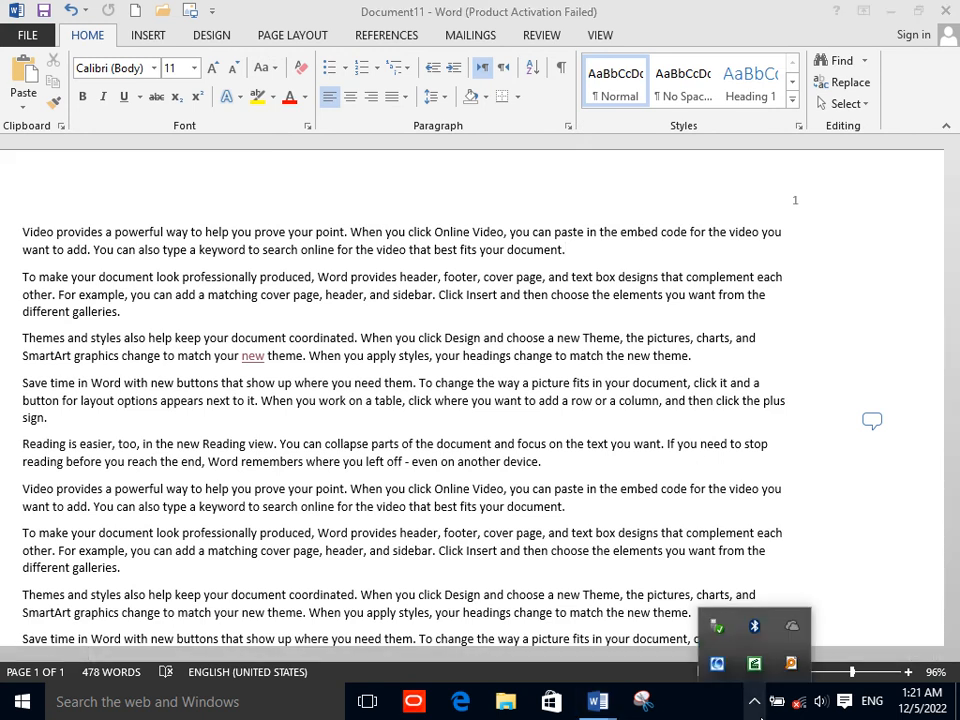
{"action": "left_click", "coordinate": [182, 40]}
{"action": "left_click", "coordinate": [140, 36]}
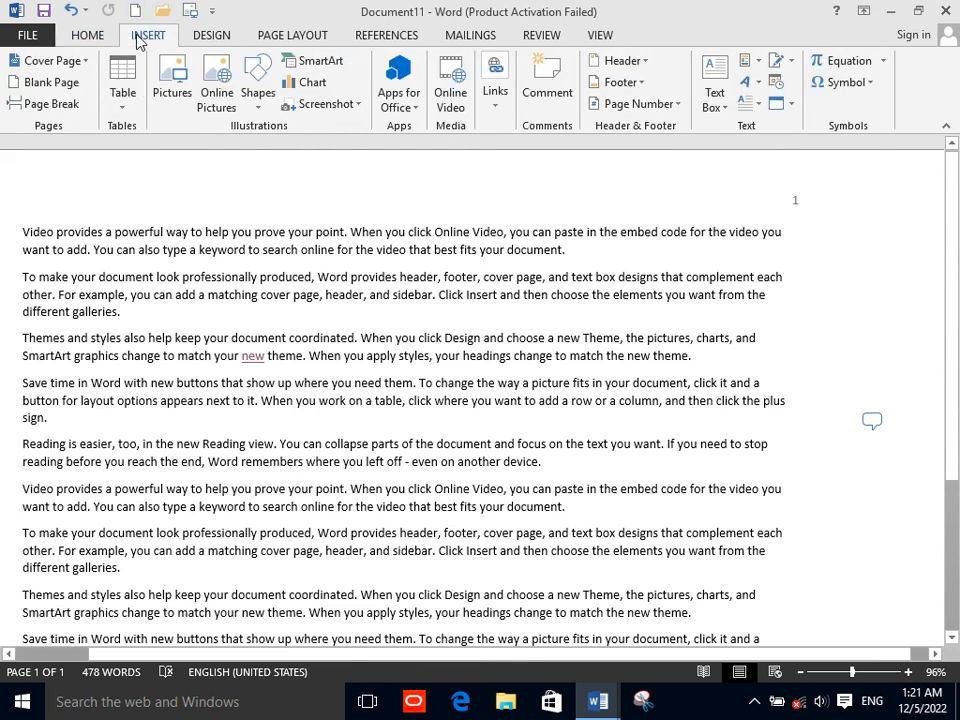
{"action": "left_click", "coordinate": [630, 105]}
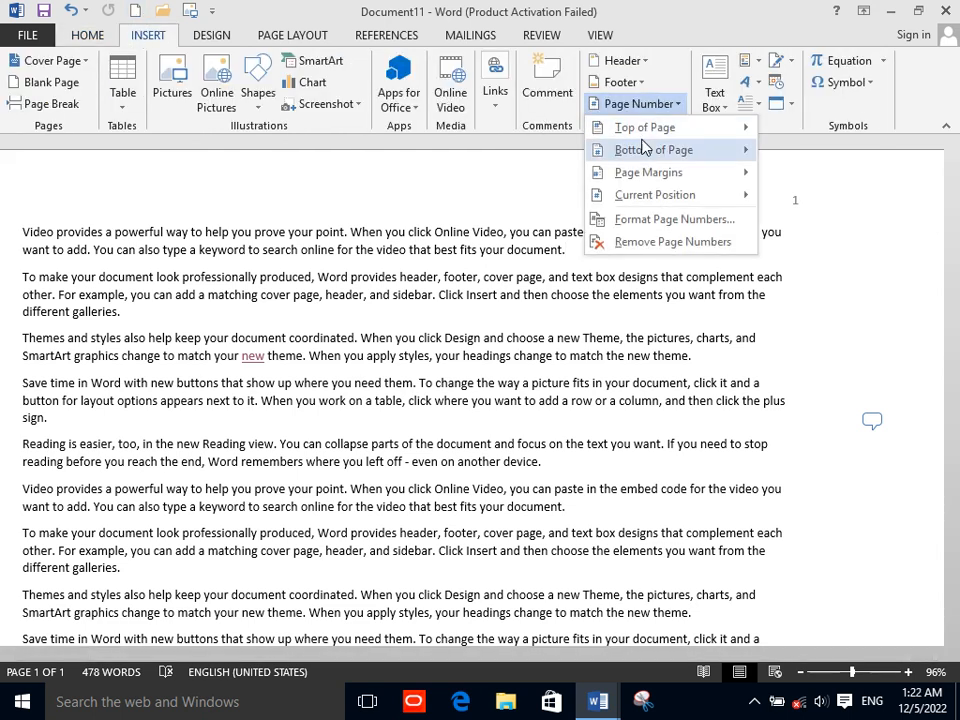
{"action": "mouse_move", "coordinate": [643, 146]}
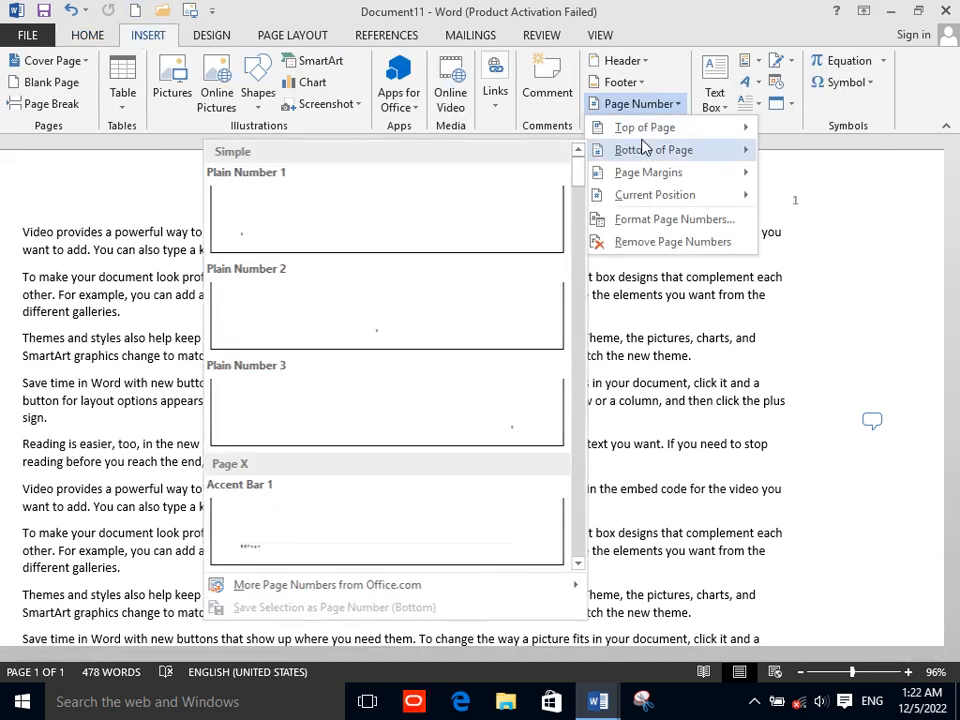
{"action": "left_click", "coordinate": [443, 300]}
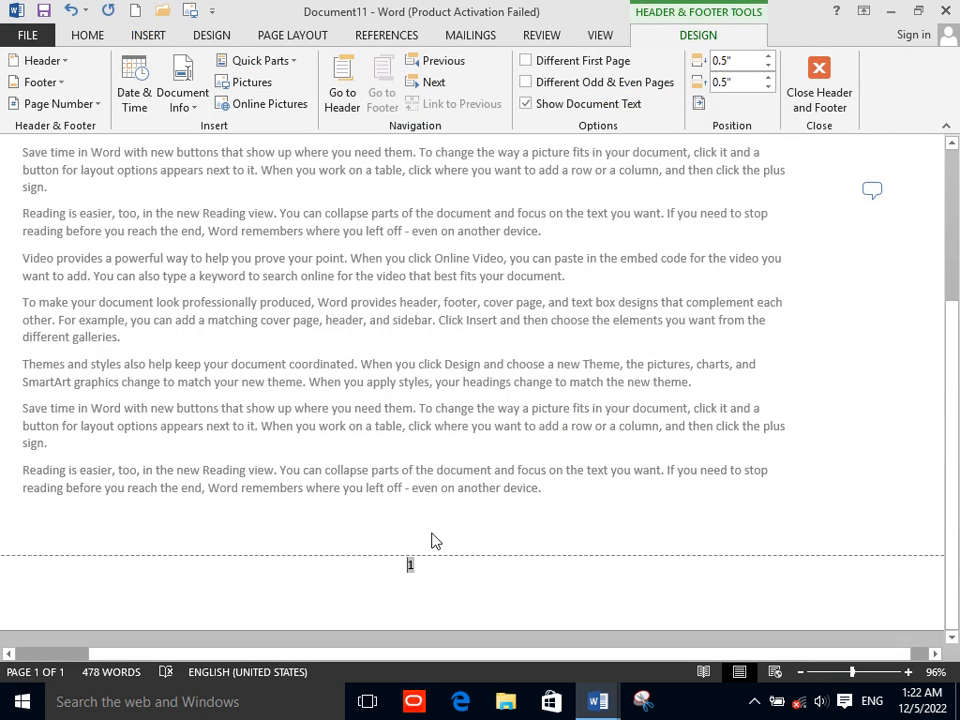
{"action": "double_click", "coordinate": [432, 541]}
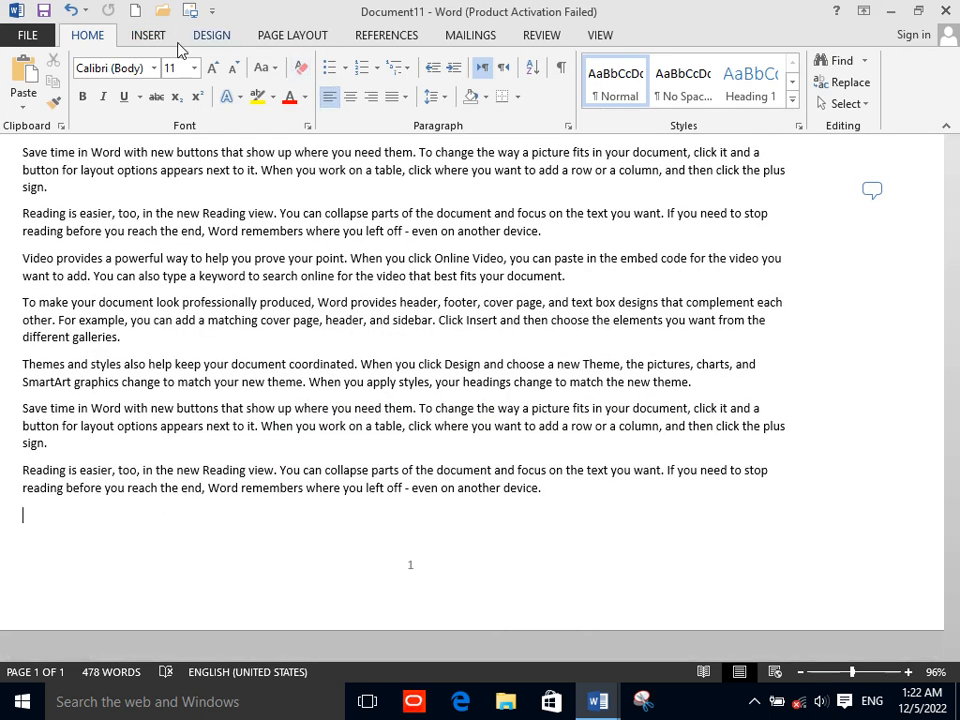
Step: Insert a Facet Quote text box and replace its quote placeholder with sample text generated by =RAND()
{"action": "left_click", "coordinate": [130, 38]}
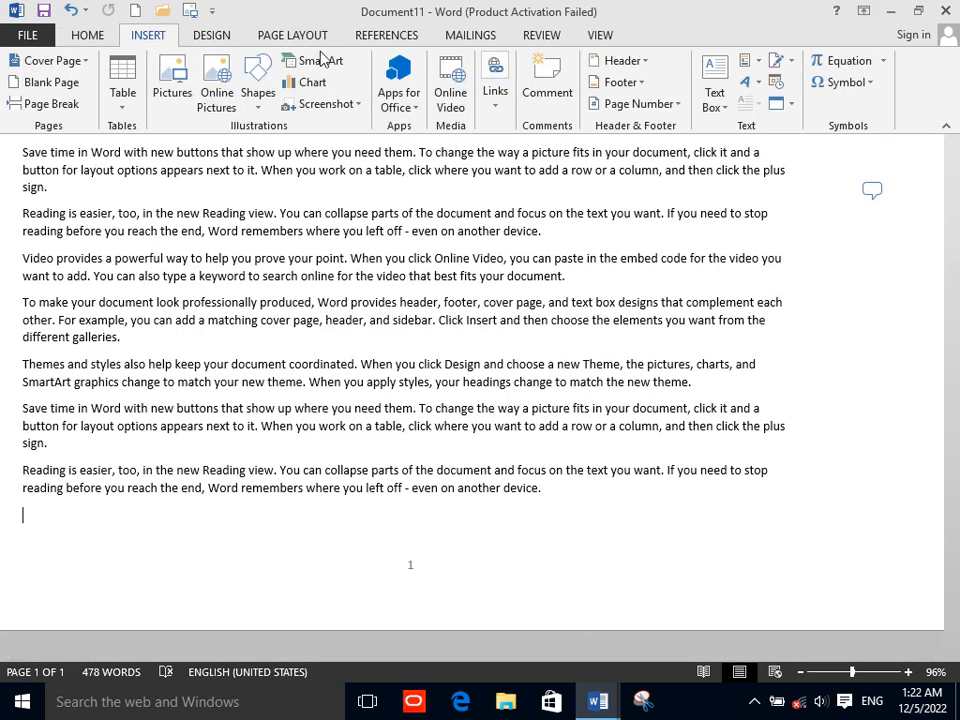
{"action": "left_click", "coordinate": [715, 100]}
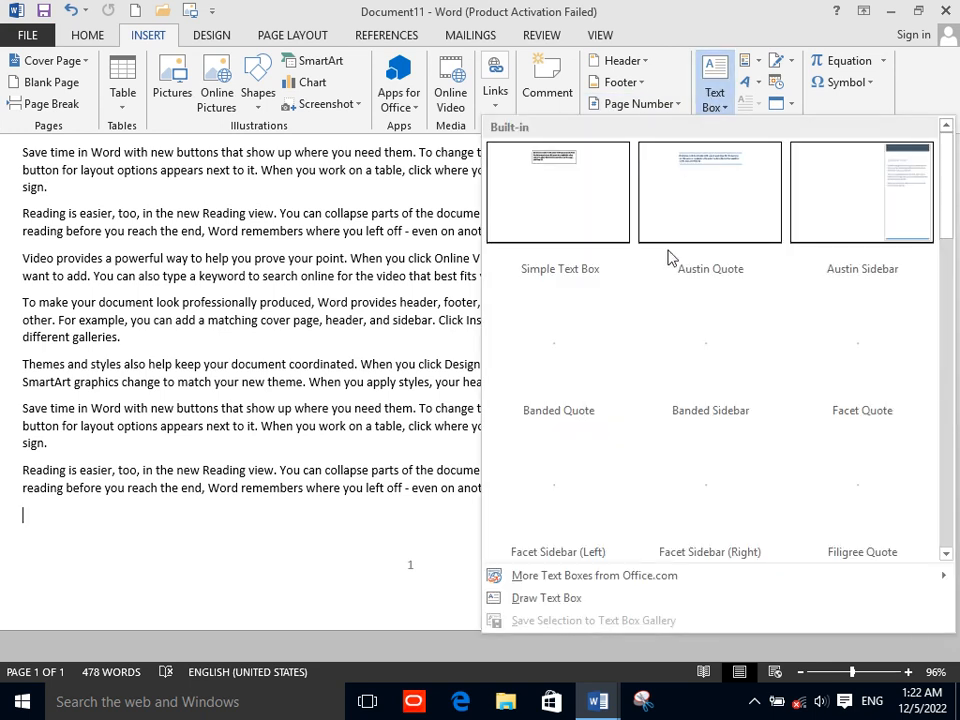
{"action": "left_click", "coordinate": [853, 340]}
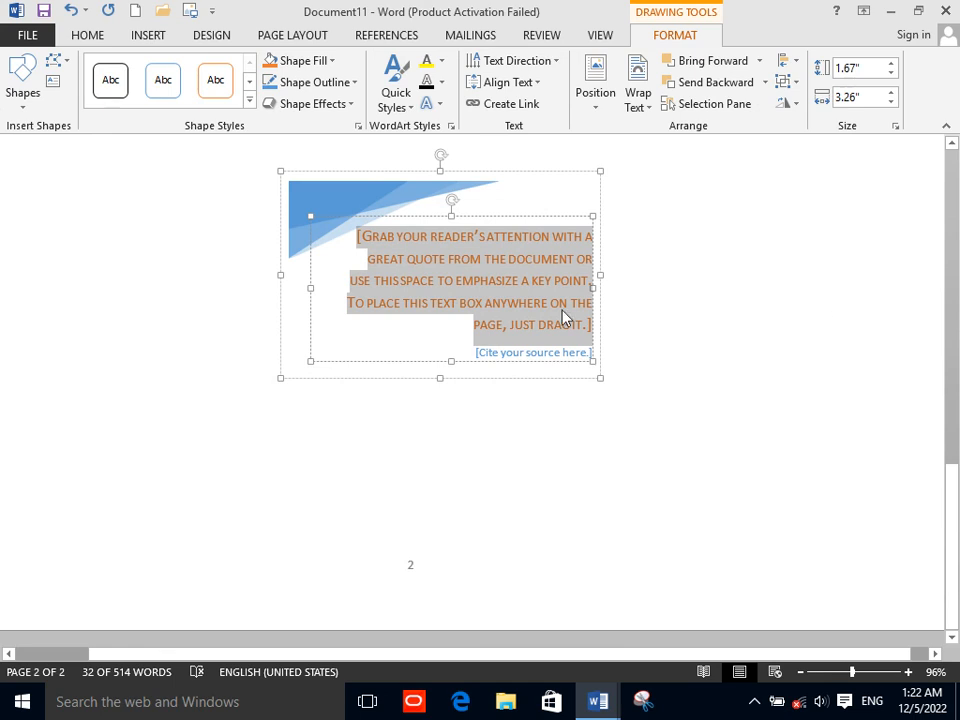
{"action": "type", "text": "=R"}
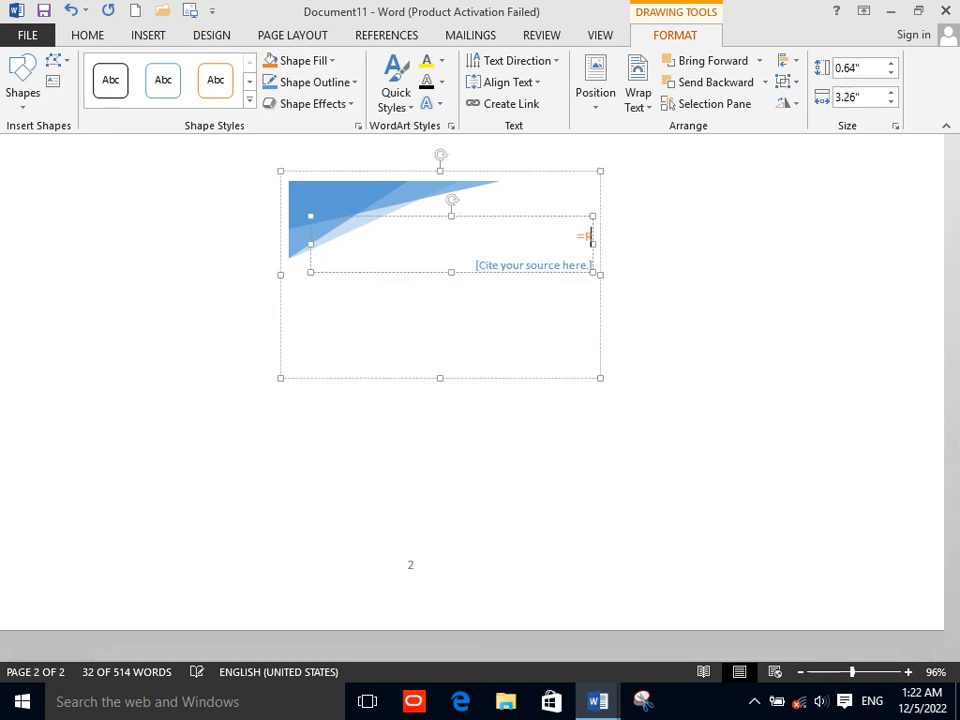
{"action": "type", "text": "AND()"}
{"action": "key", "text": "Return"}
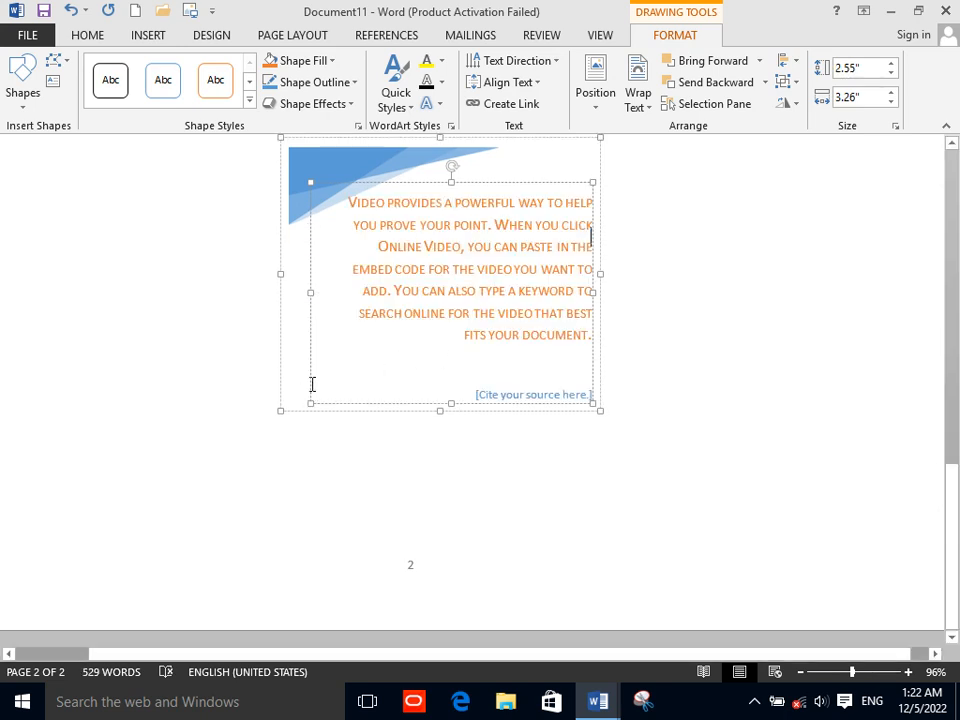
Step: Move the quote's inner text frame slightly left and down within the Facet Quote box, and deselect it
{"action": "left_click", "coordinate": [669, 414]}
{"action": "left_click", "coordinate": [450, 417]}
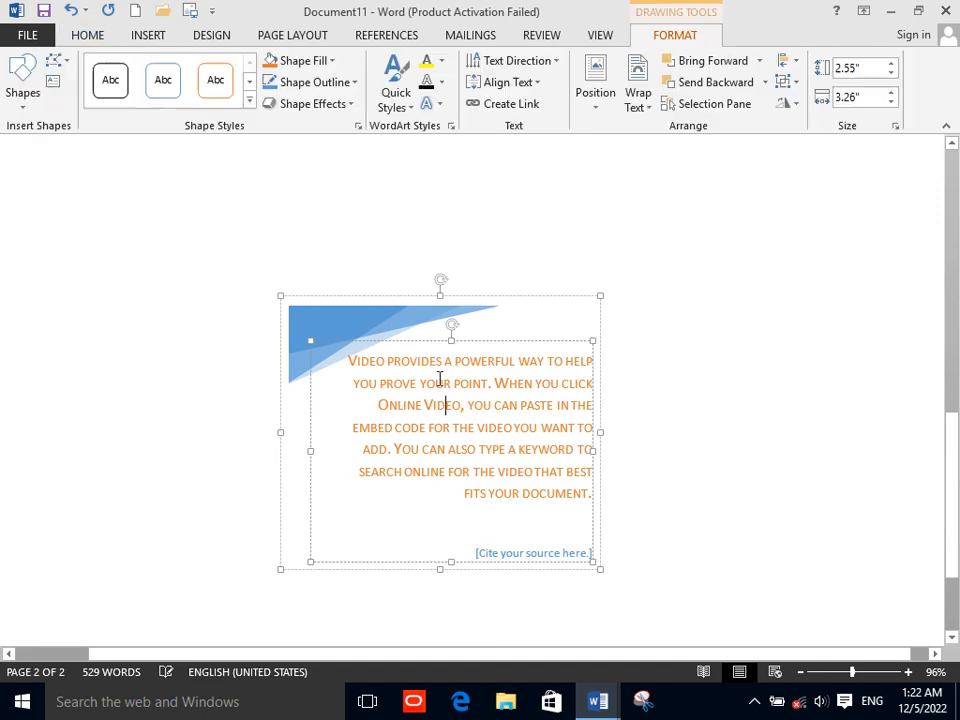
{"action": "mouse_move", "coordinate": [429, 339]}
{"action": "left_mouse_down"}
{"action": "mouse_move", "coordinate": [401, 377]}
{"action": "mouse_move", "coordinate": [393, 355]}
{"action": "left_mouse_up"}
{"action": "left_click", "coordinate": [626, 428]}
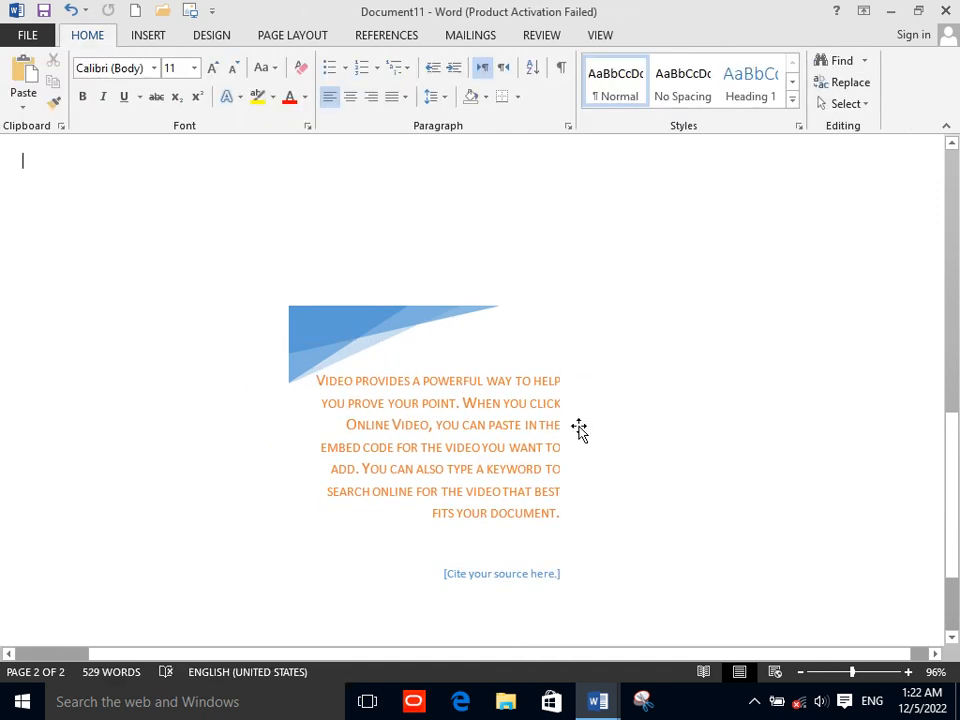
Step: Insert a Simple Quote text box from the built-in text box designs on page 2
{"action": "left_click", "coordinate": [148, 36]}
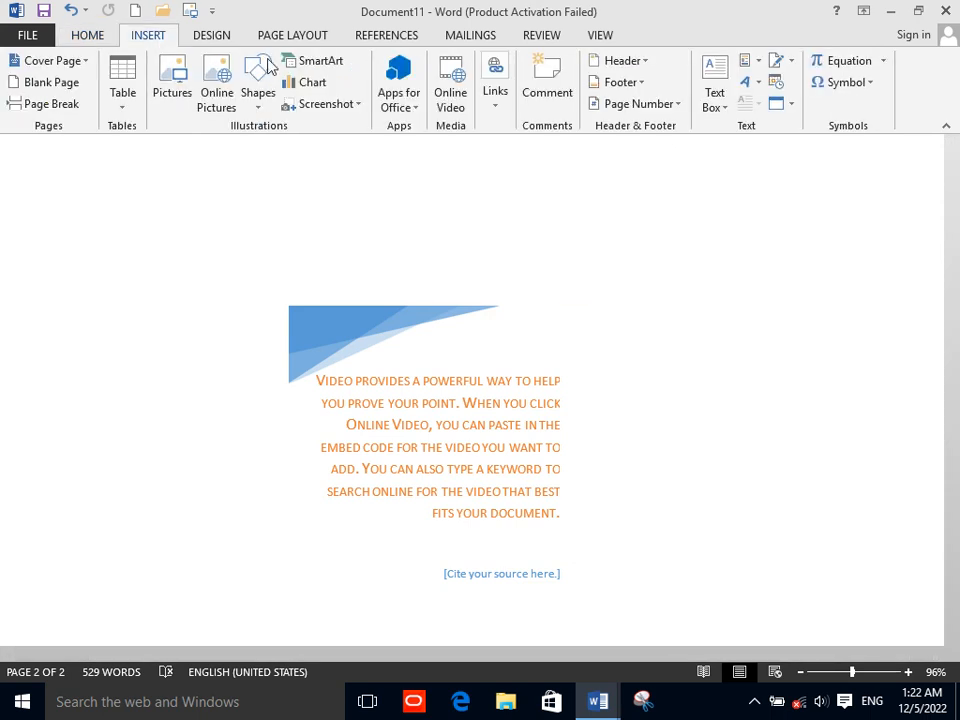
{"action": "left_click", "coordinate": [709, 102]}
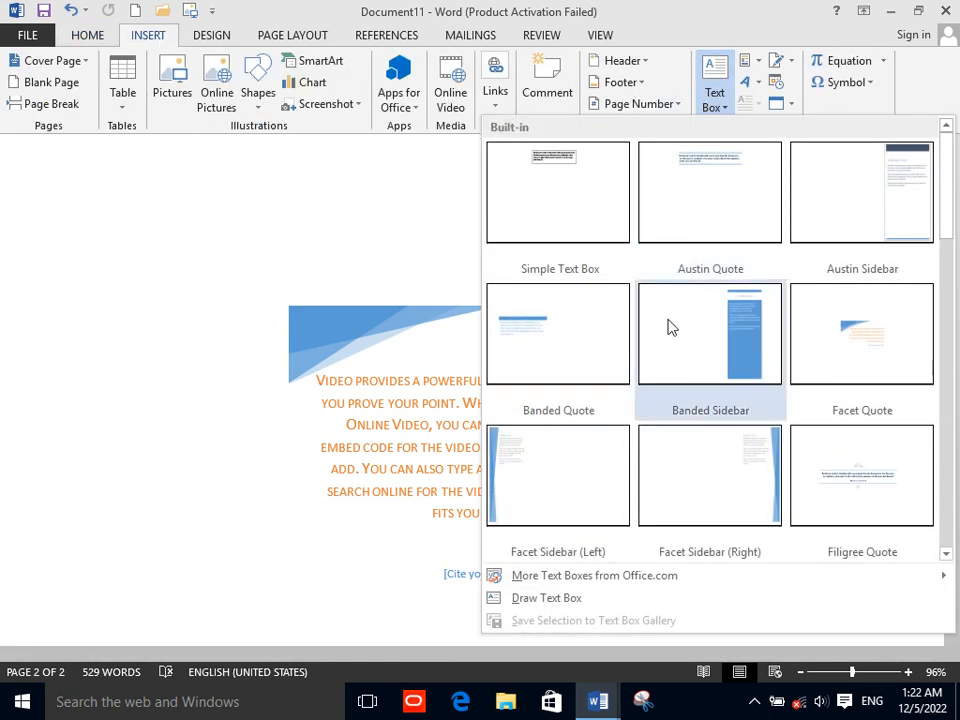
{"action": "scroll", "coordinate": [948, 230], "scroll_direction": "down", "scroll_amount": 1}
{"action": "left_click_drag", "start_coordinate": [948, 230], "coordinate": [930, 457]}
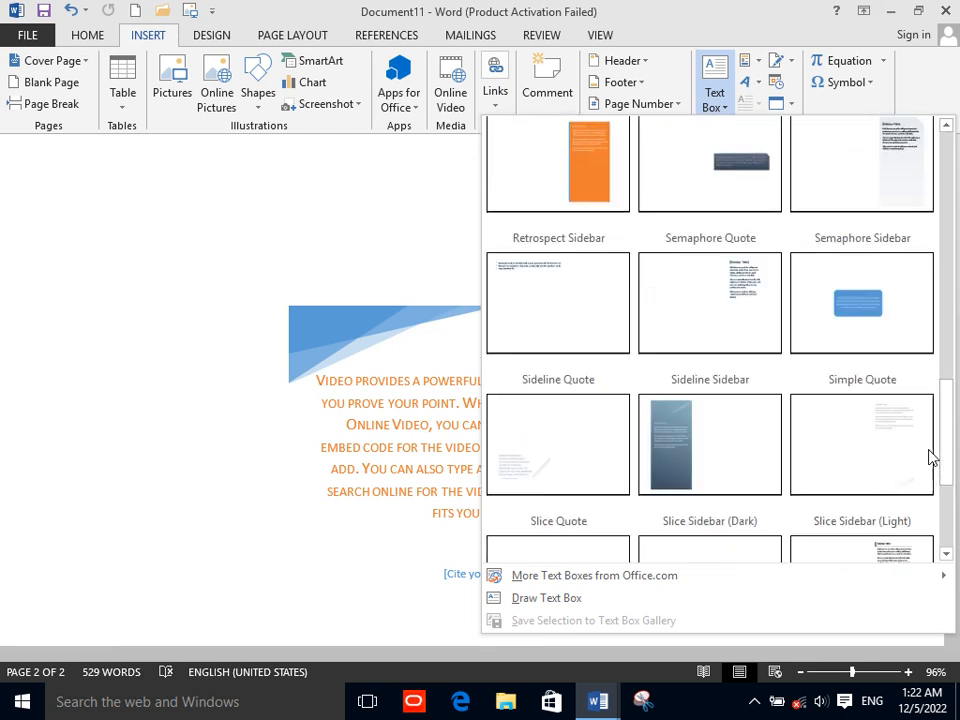
{"action": "left_click", "coordinate": [851, 350]}
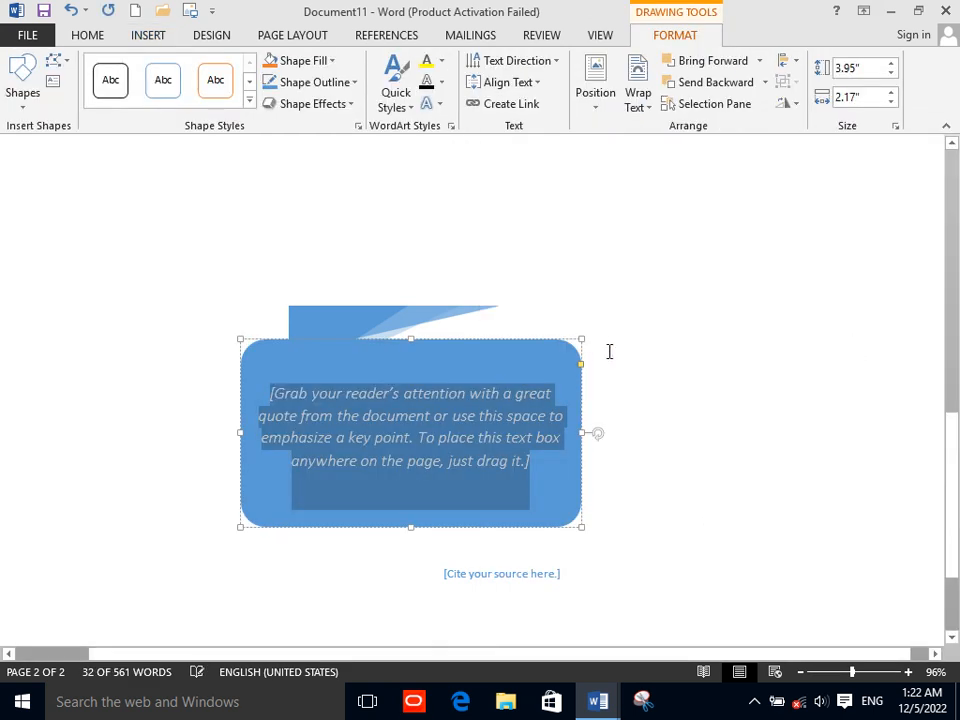
{"action": "left_click", "coordinate": [150, 38]}
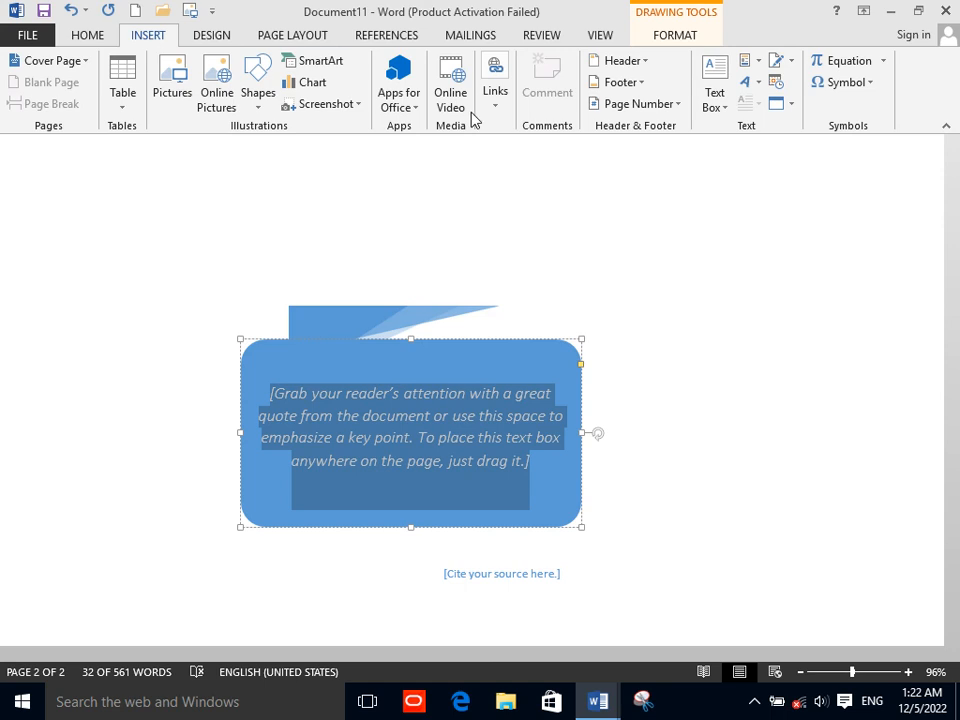
{"action": "left_click", "coordinate": [745, 63]}
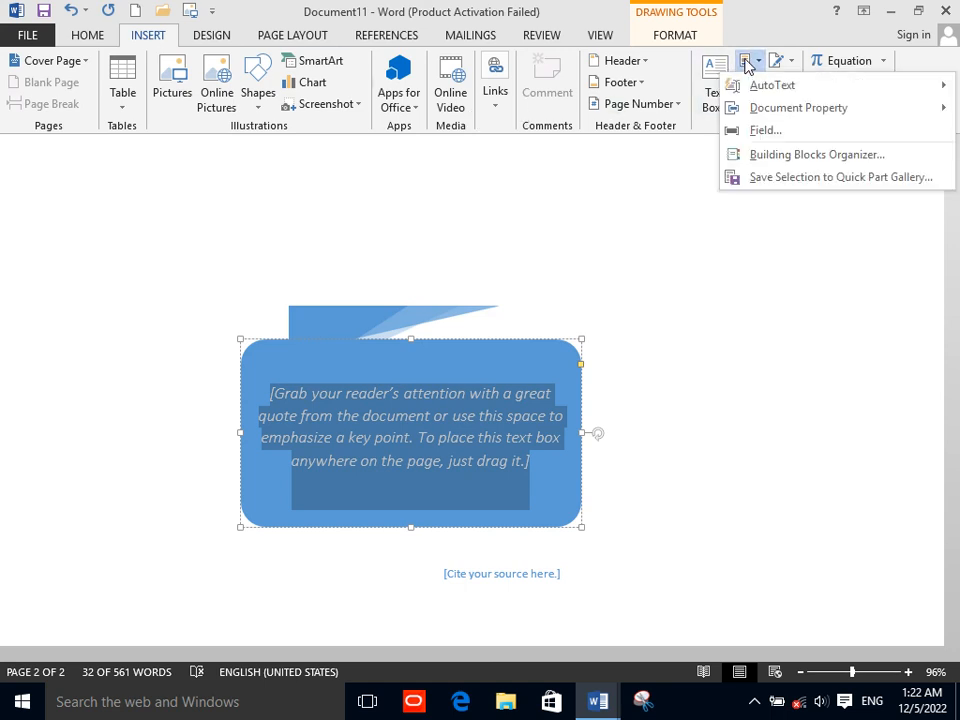
{"action": "mouse_move", "coordinate": [754, 85]}
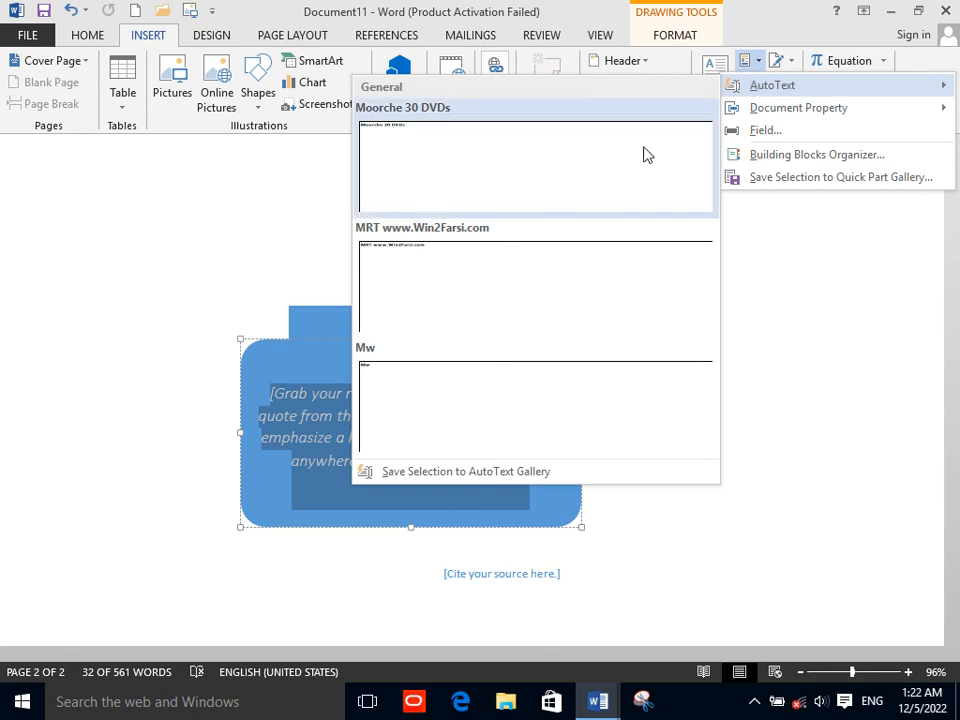
{"action": "left_click", "coordinate": [272, 152]}
{"action": "left_click", "coordinate": [136, 10]}
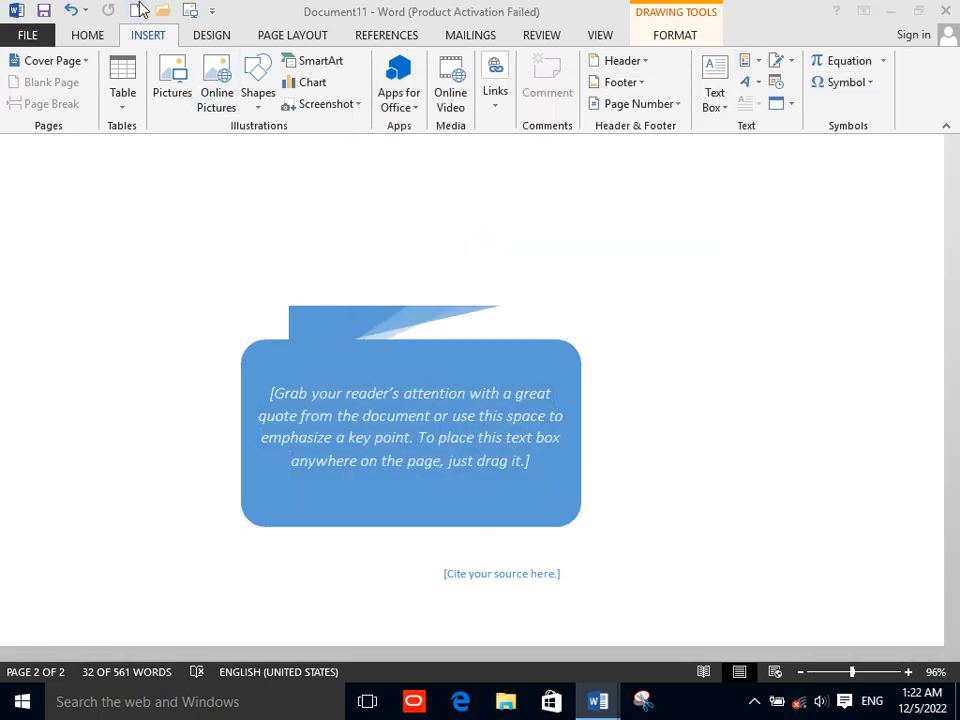
{"action": "left_click", "coordinate": [145, 35]}
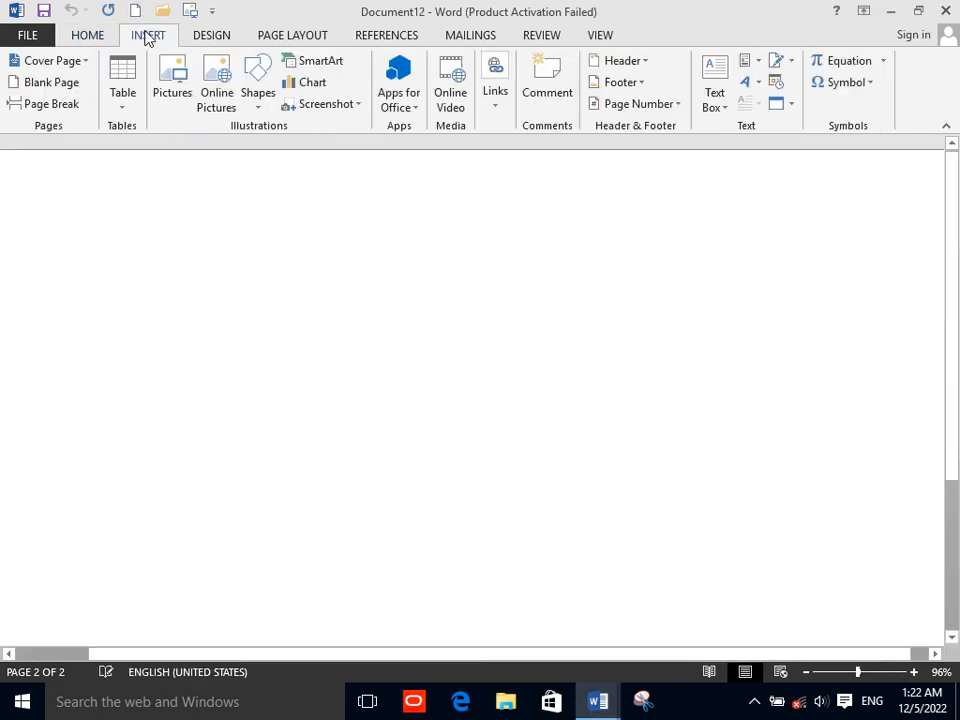
{"action": "left_click", "coordinate": [744, 62]}
{"action": "mouse_move", "coordinate": [746, 88]}
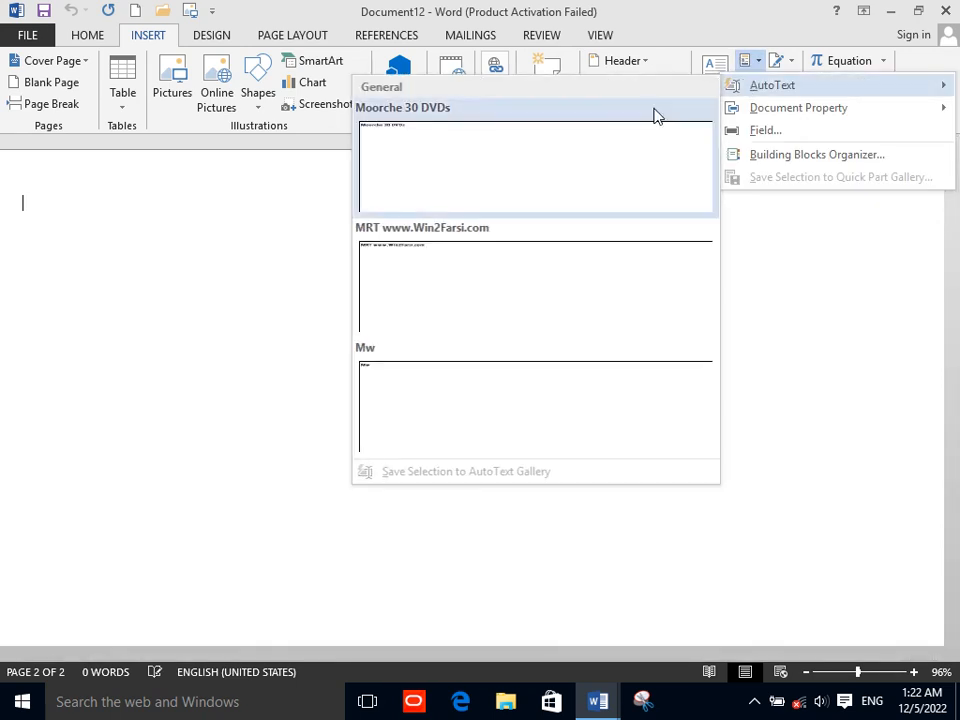
{"action": "left_click", "coordinate": [475, 305]}
Step: Insert the Author document property on a new line indented below the AutoText entry
{"action": "double_click", "coordinate": [187, 232]}
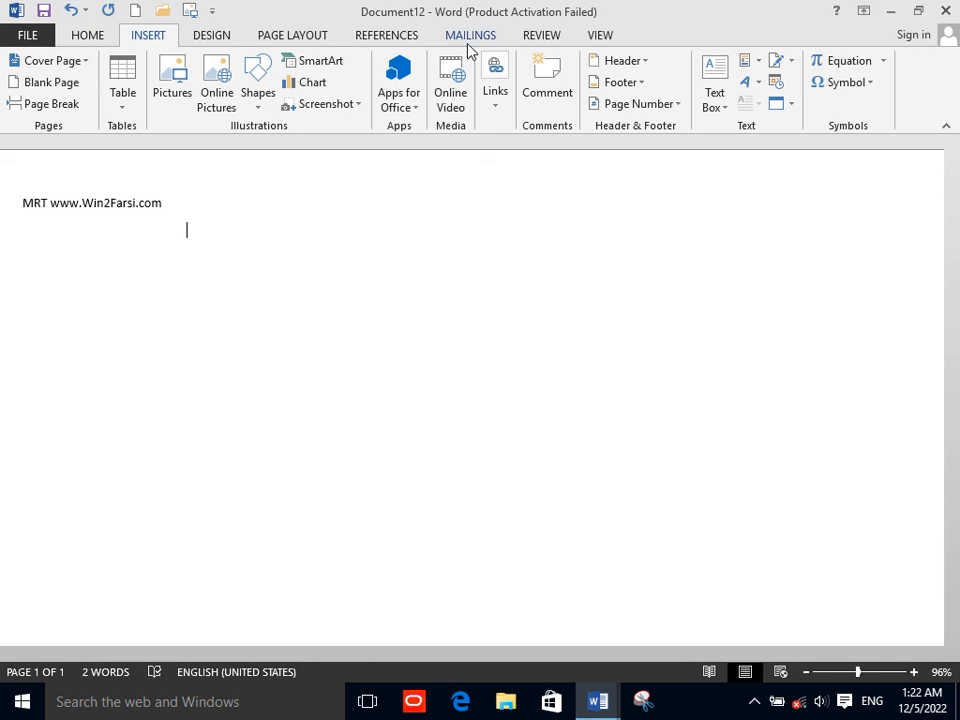
{"action": "left_click", "coordinate": [750, 64]}
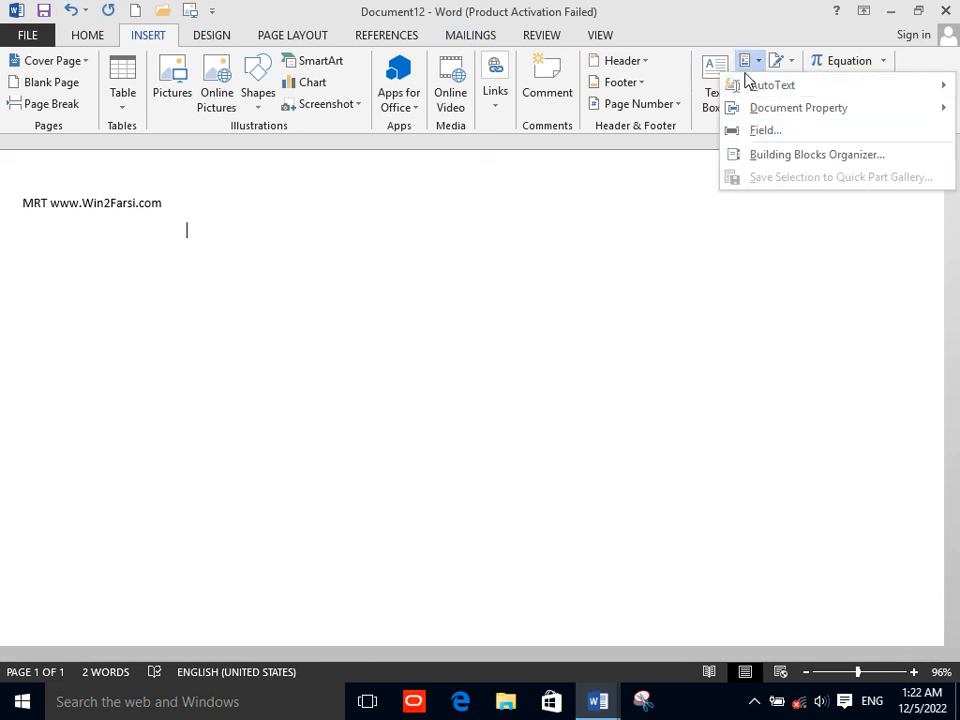
{"action": "mouse_move", "coordinate": [746, 86]}
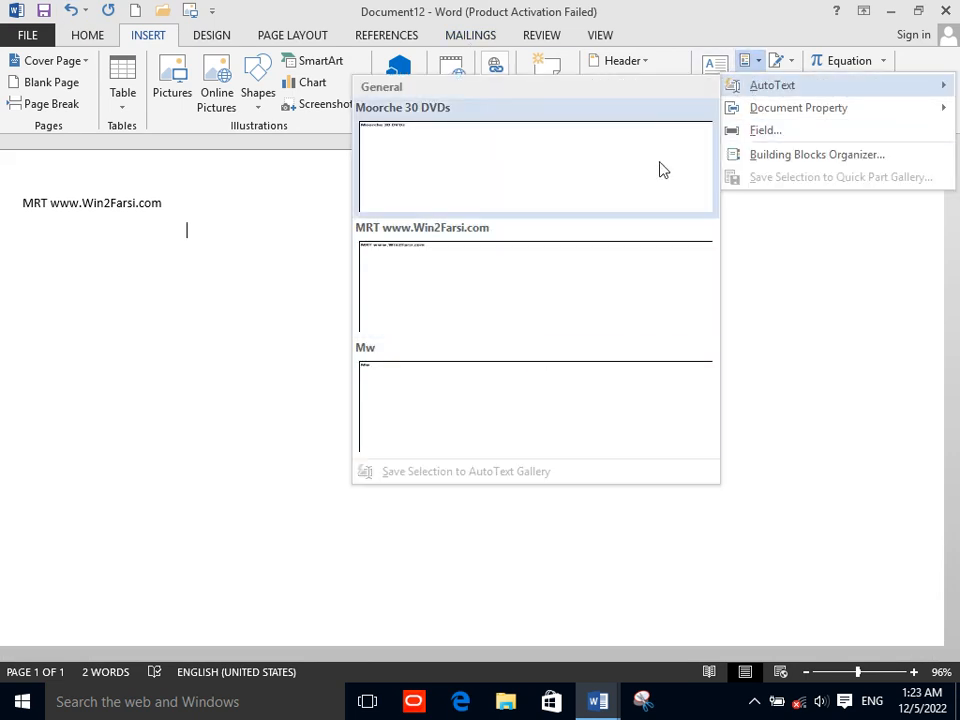
{"action": "mouse_move", "coordinate": [758, 118]}
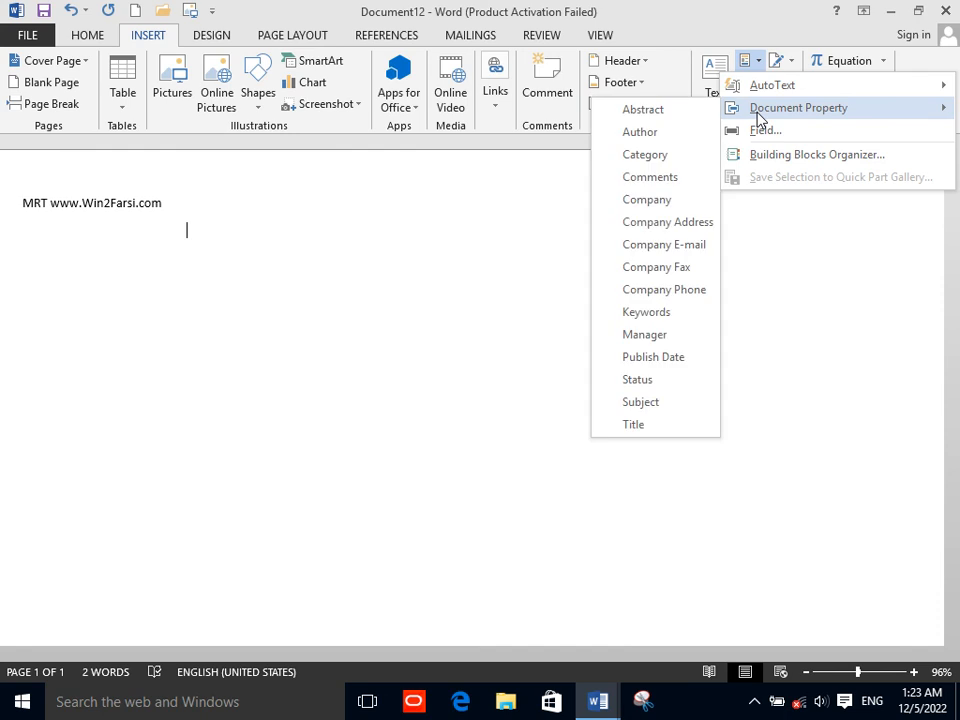
{"action": "left_click", "coordinate": [668, 132]}
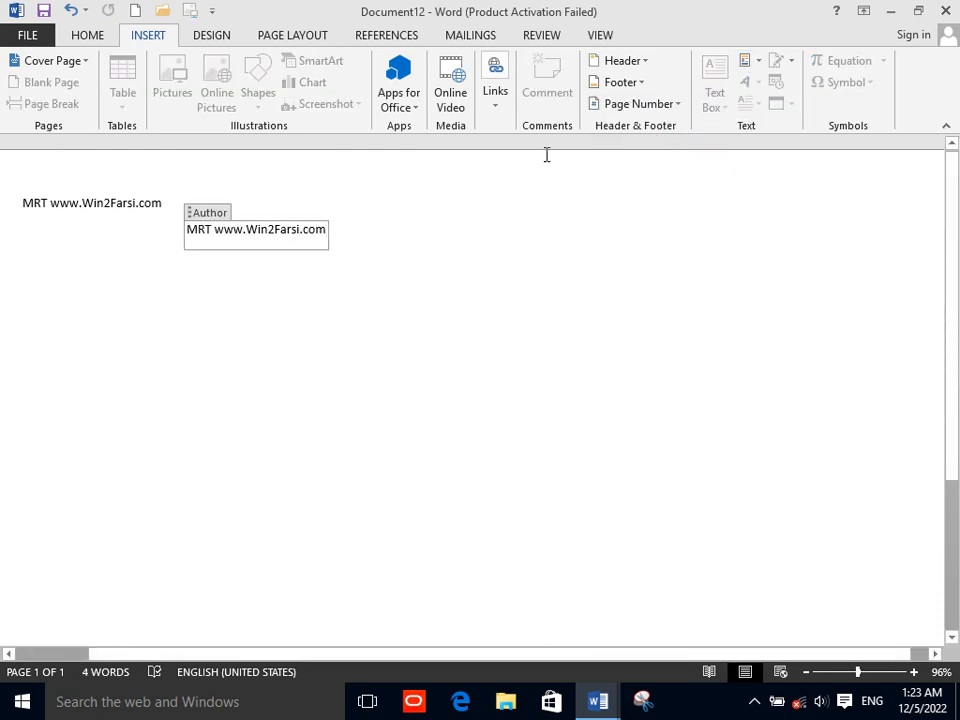
Step: Try to insert the Manager document property over the selected Author control
{"action": "left_click_drag", "start_coordinate": [330, 229], "coordinate": [323, 229]}
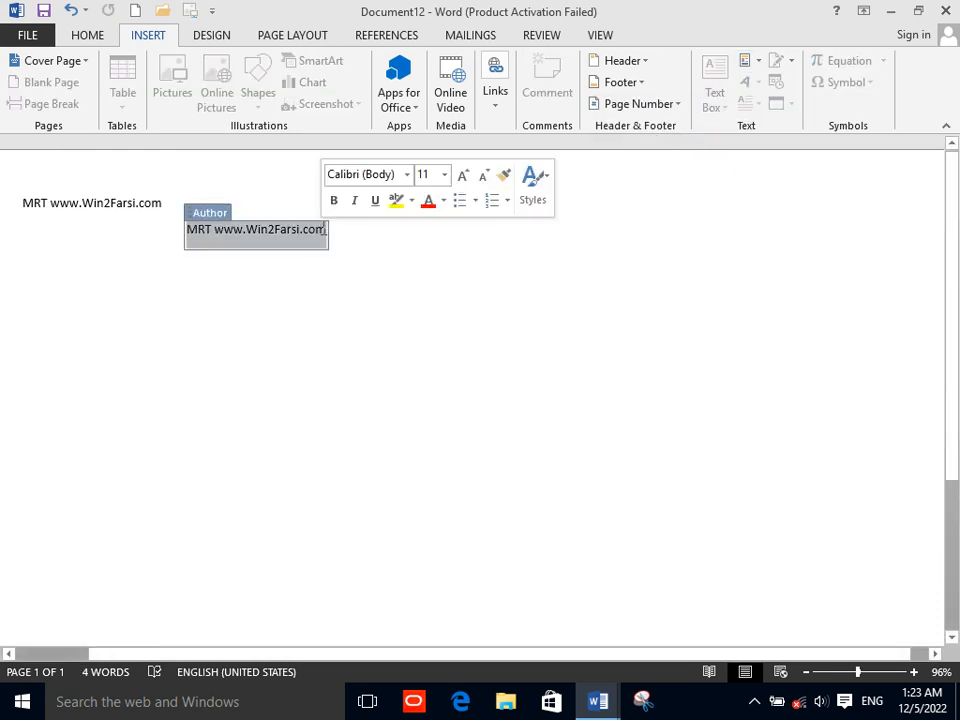
{"action": "left_click", "coordinate": [748, 62]}
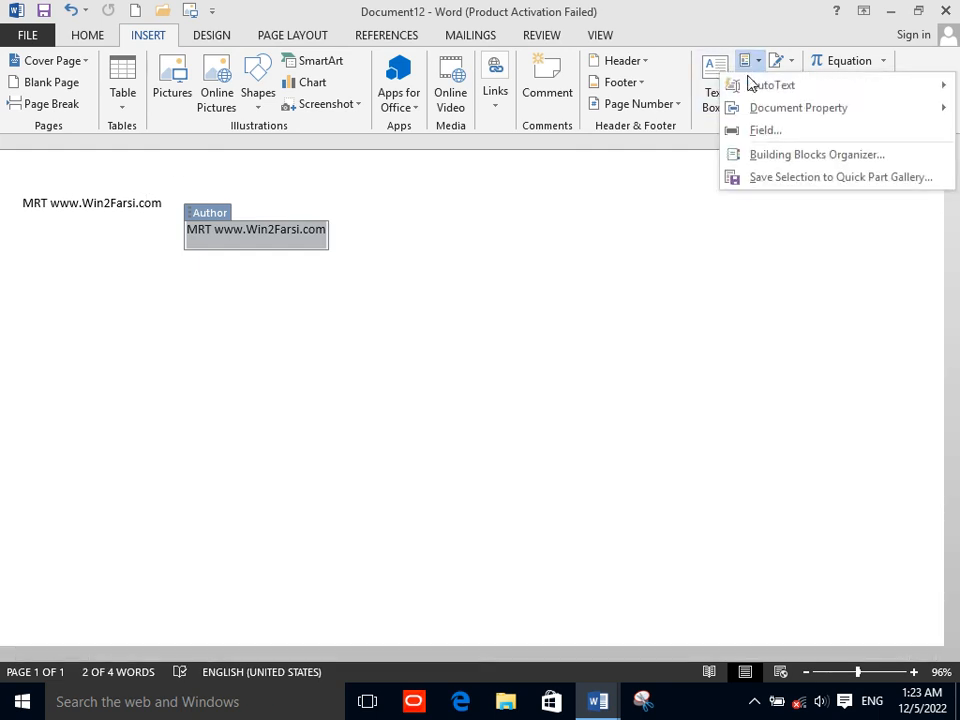
{"action": "mouse_move", "coordinate": [759, 109]}
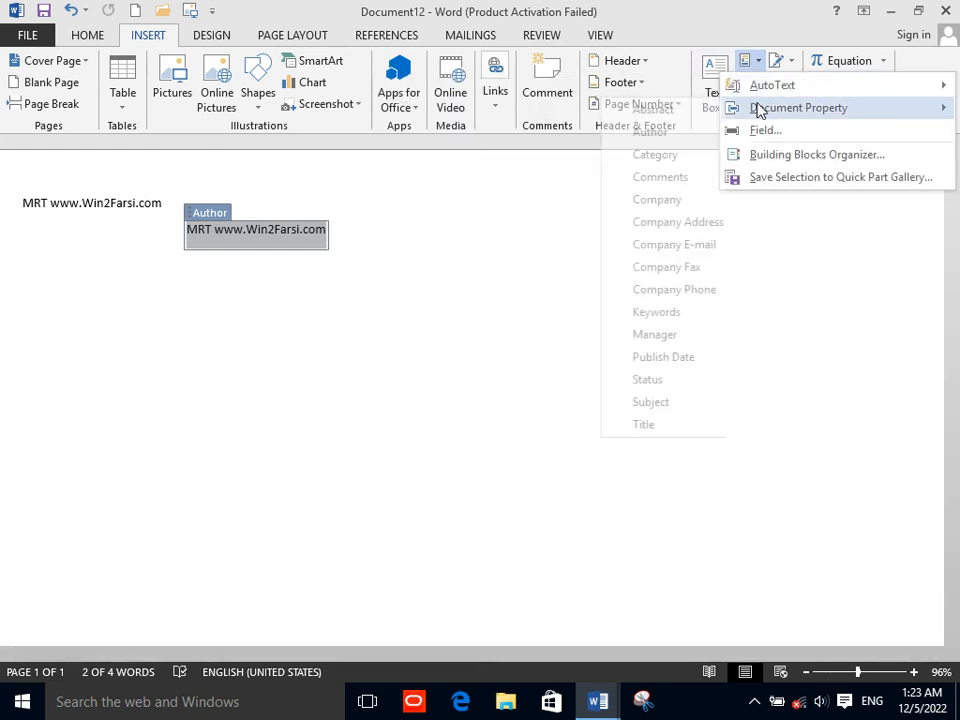
{"action": "left_click", "coordinate": [657, 344]}
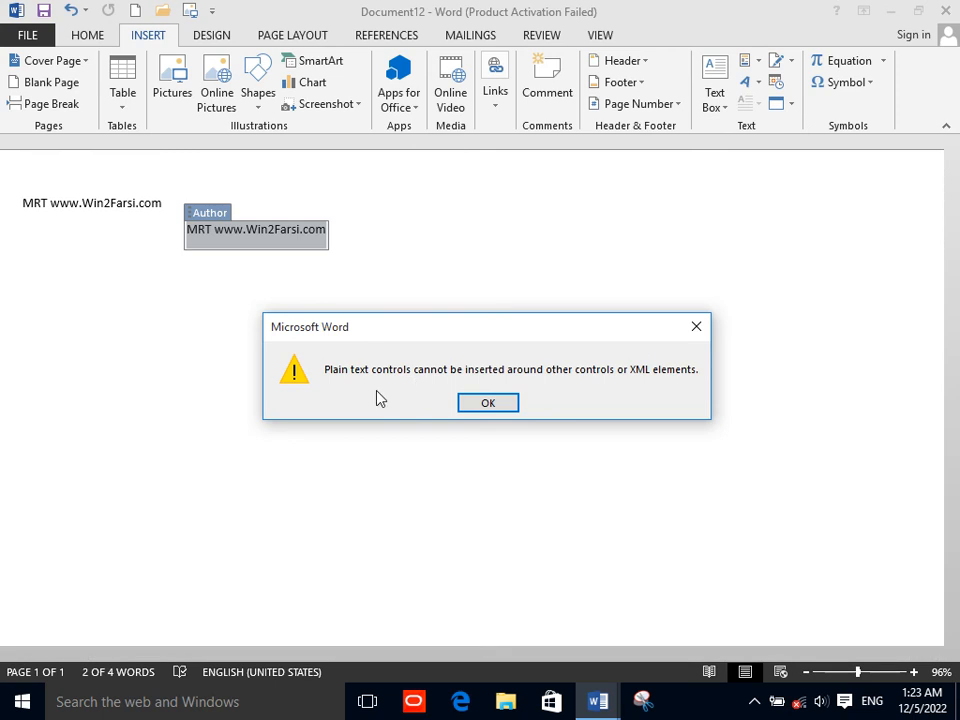
{"action": "left_click", "coordinate": [480, 400]}
Step: Insert the Company E-mail document property on a new line below the Author property
{"action": "left_click", "coordinate": [390, 343]}
{"action": "double_click", "coordinate": [169, 266]}
{"action": "double_click", "coordinate": [169, 266]}
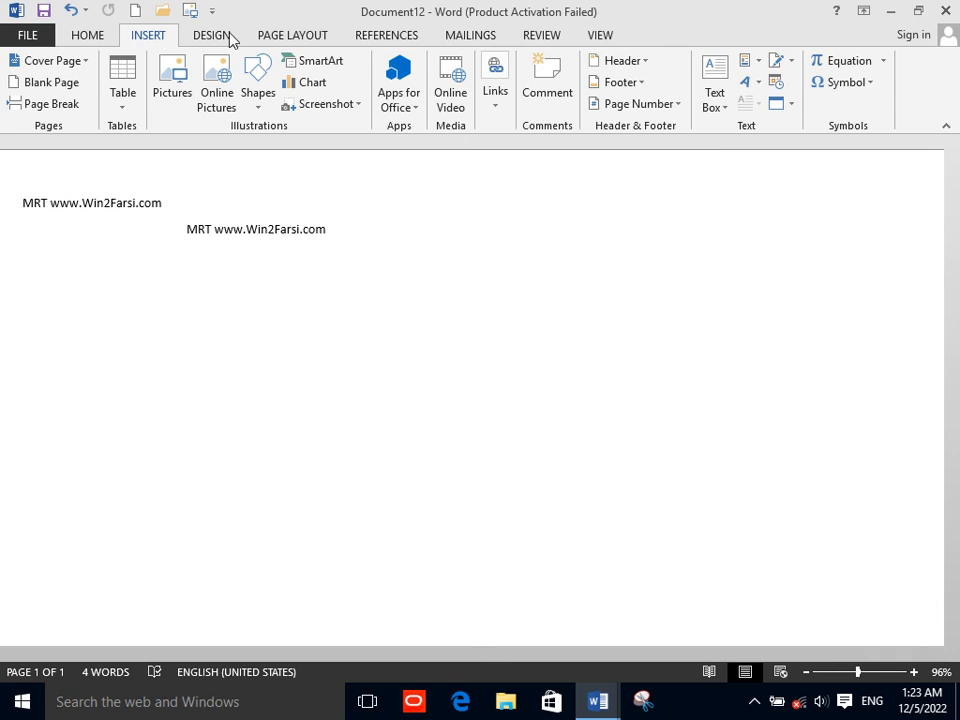
{"action": "left_click", "coordinate": [745, 60]}
{"action": "mouse_move", "coordinate": [765, 110]}
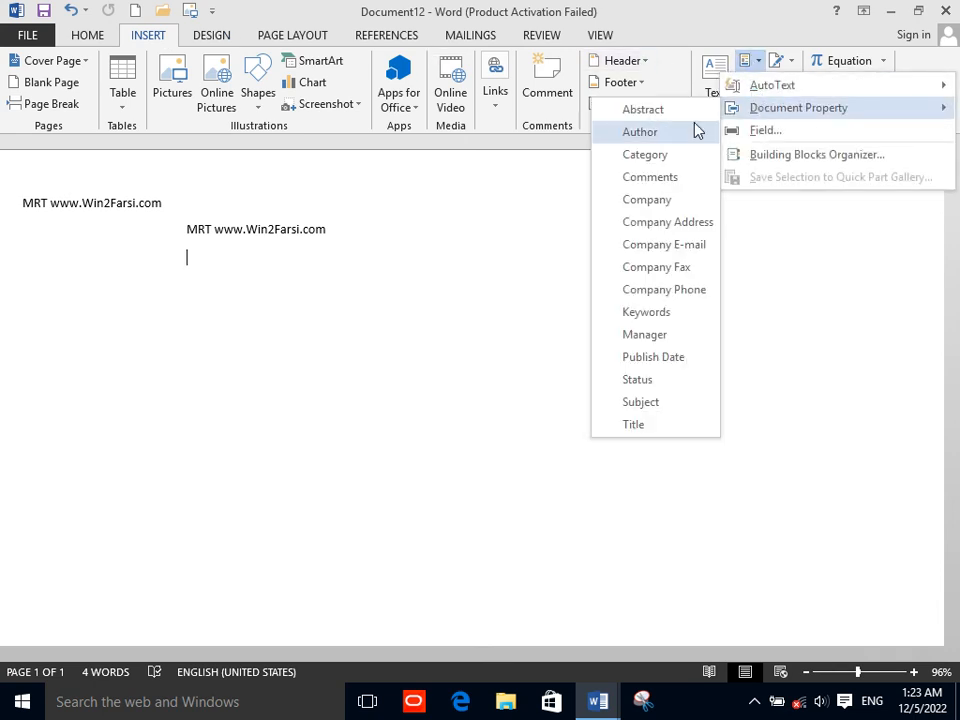
{"action": "left_click", "coordinate": [656, 244]}
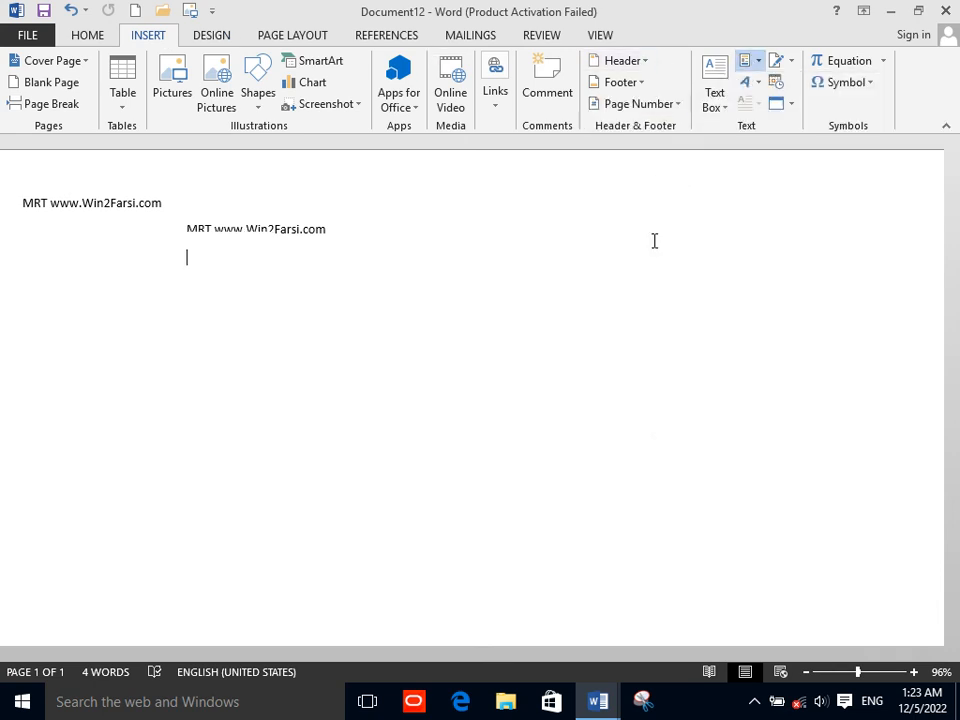
{"action": "left_click", "coordinate": [372, 273]}
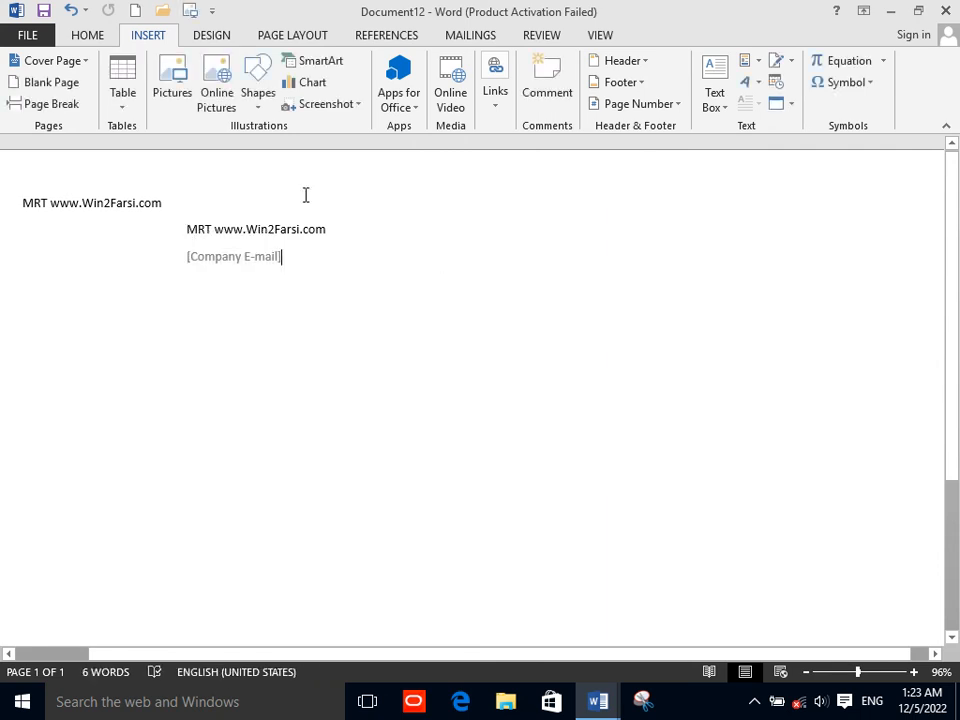
Step: Look at the field types offered in the Field dialog without inserting one
{"action": "left_click", "coordinate": [763, 62]}
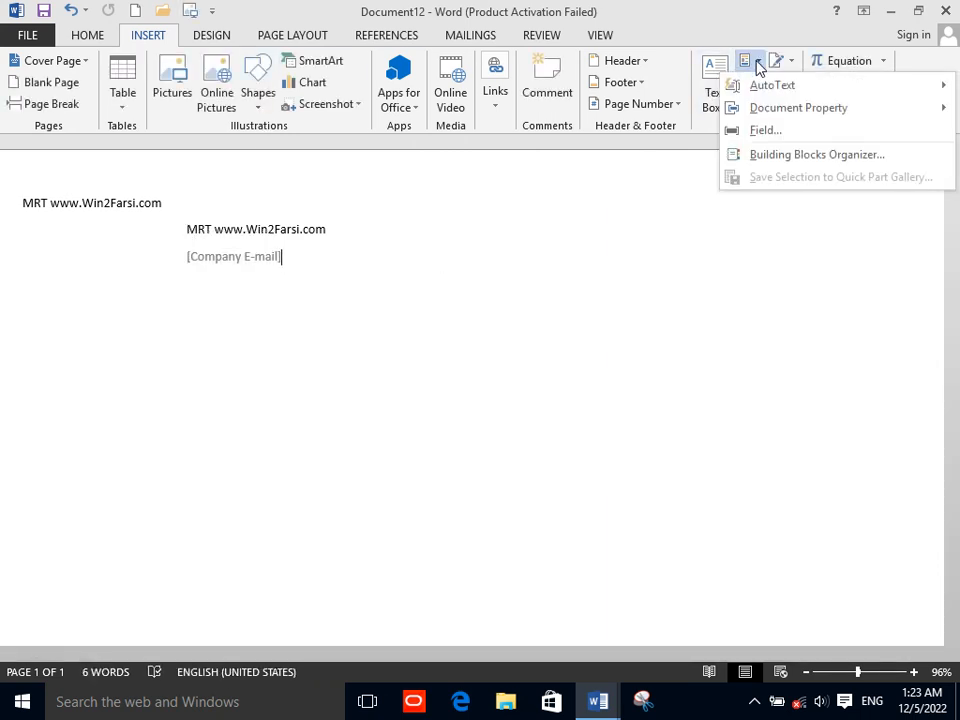
{"action": "left_click", "coordinate": [763, 131]}
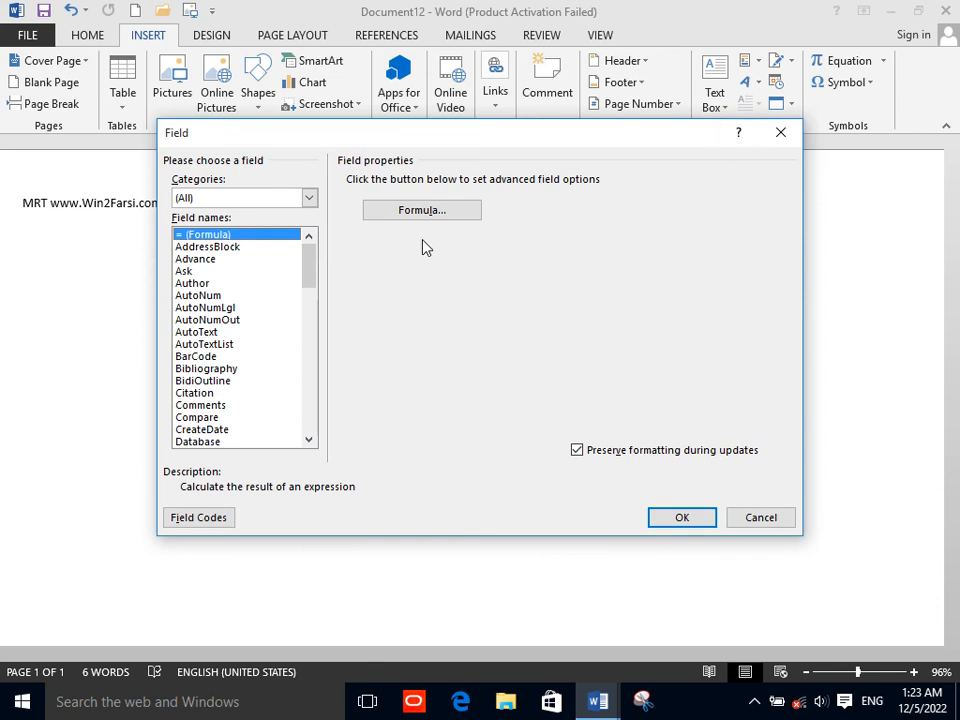
{"action": "left_click", "coordinate": [764, 137]}
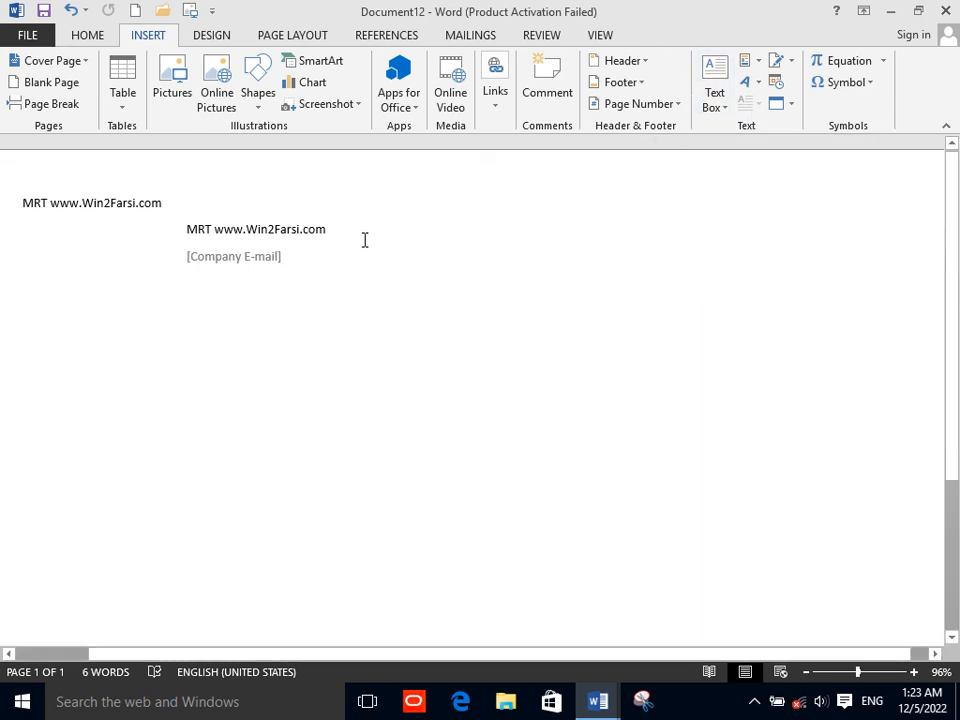
Step: Replace the whole document content with ten paragraphs of sample text generated by =rand(10)
{"action": "key", "text": "ctrl+a"}
{"action": "type", "text": "=ra"}
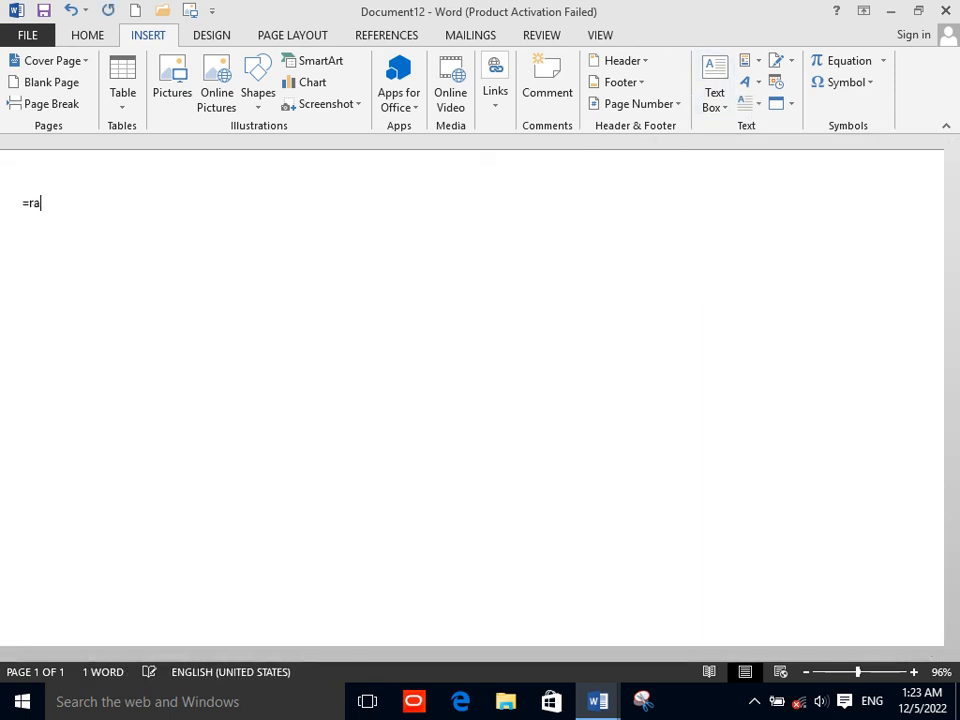
{"action": "type", "text": "nd(10)"}
{"action": "key", "text": "Return"}
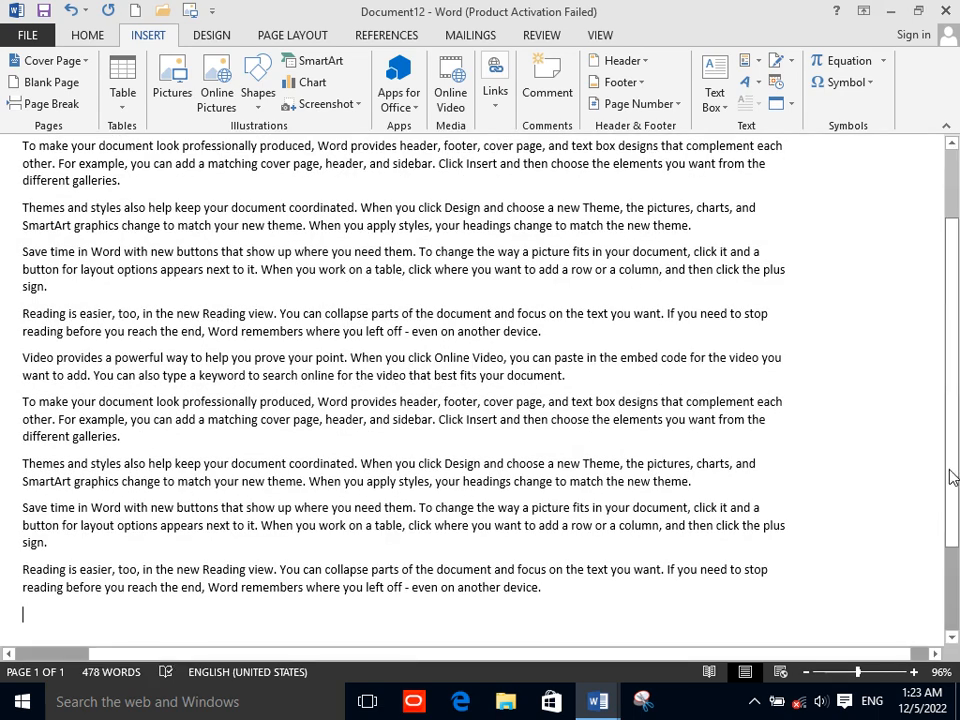
Step: Select the whole document and apply a Dropped drop cap so the first paragraph opens with a large initial
{"action": "scroll", "coordinate": [940, 477], "scroll_direction": "up", "scroll_amount": 2}
{"action": "key", "text": "ctrl+a"}
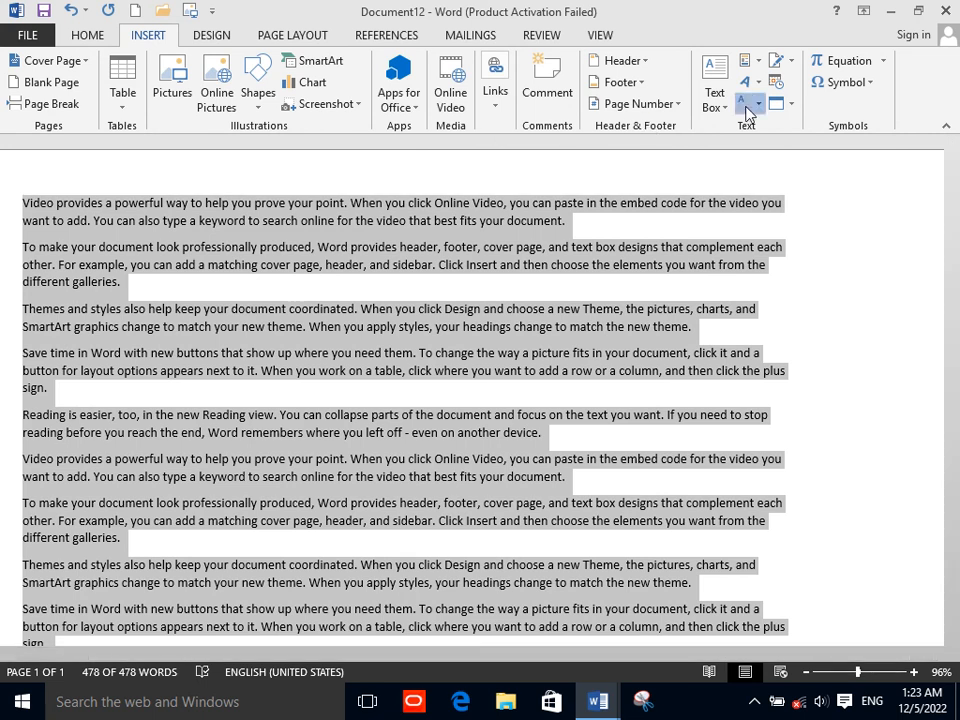
{"action": "left_click", "coordinate": [748, 104]}
{"action": "left_click", "coordinate": [780, 187]}
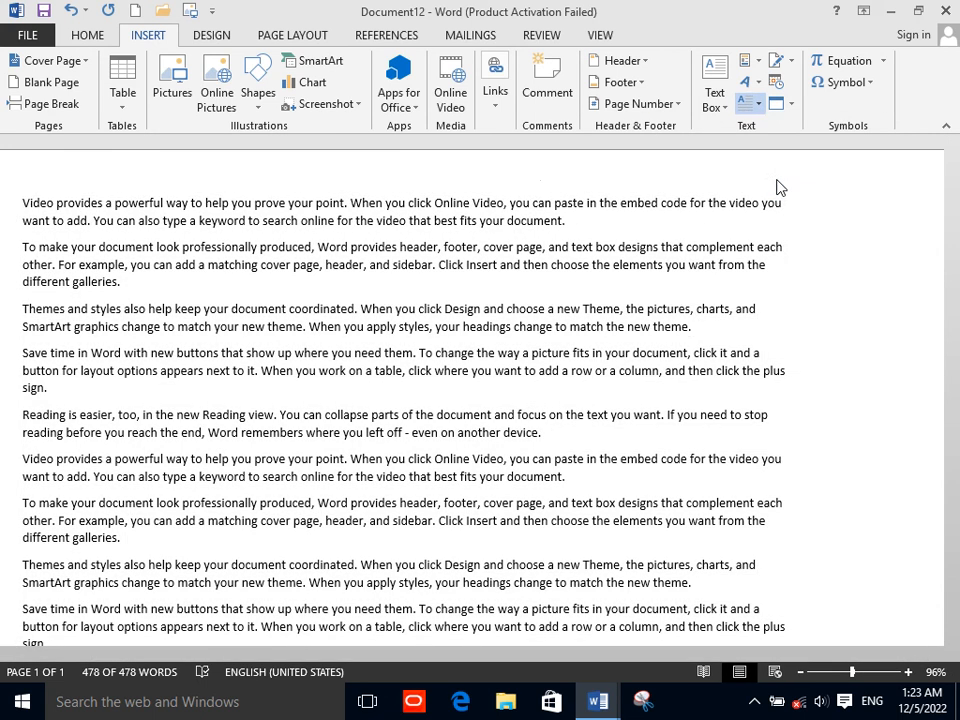
Step: Insert a signature line with the signer's name, the title Manager and the signer's e-mail in the first paragraph, and delete it
{"action": "left_click", "coordinate": [128, 224]}
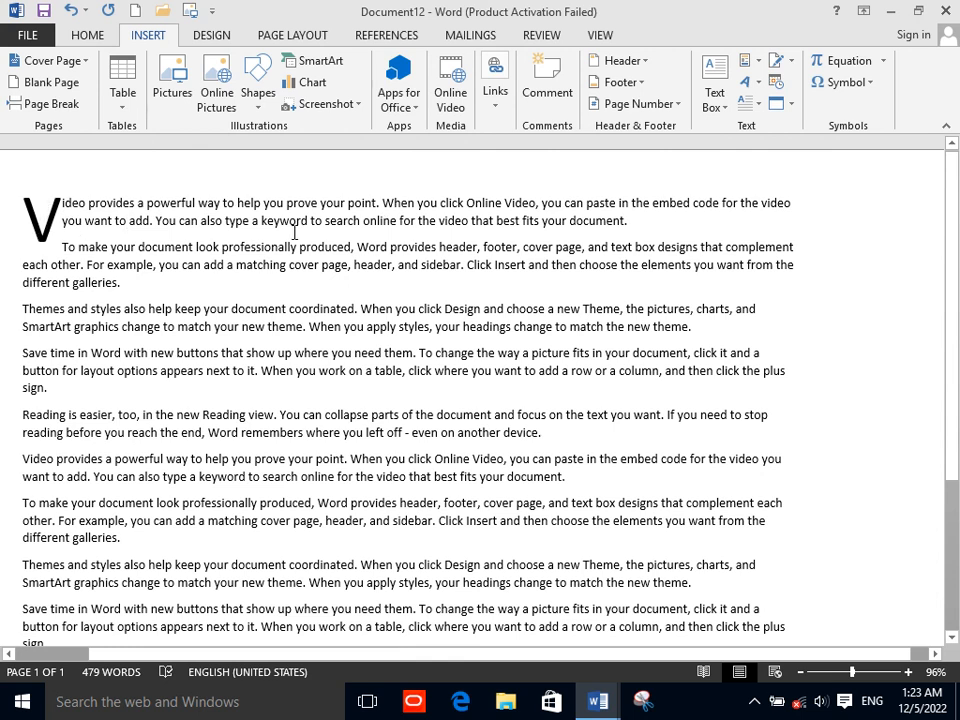
{"action": "left_click", "coordinate": [781, 66]}
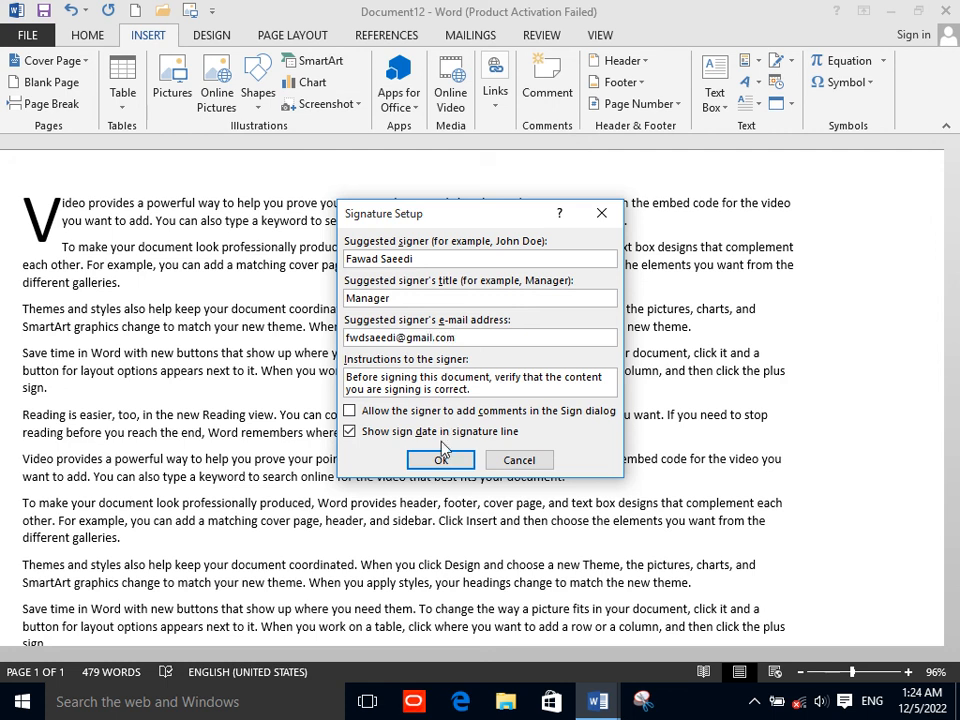
{"action": "left_click", "coordinate": [440, 458]}
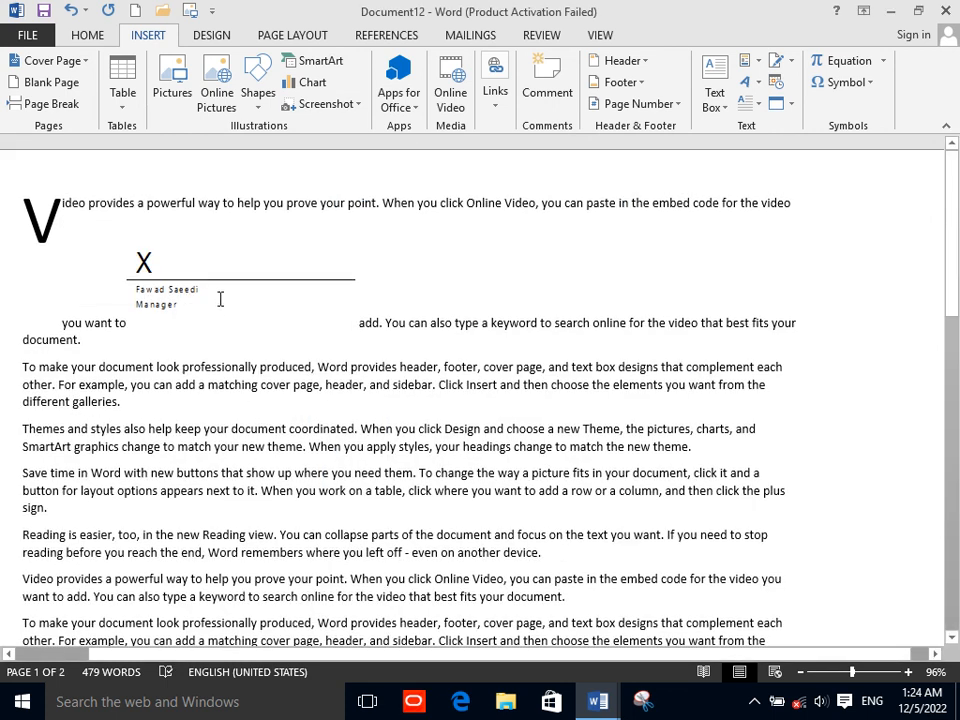
{"action": "left_click", "coordinate": [147, 281]}
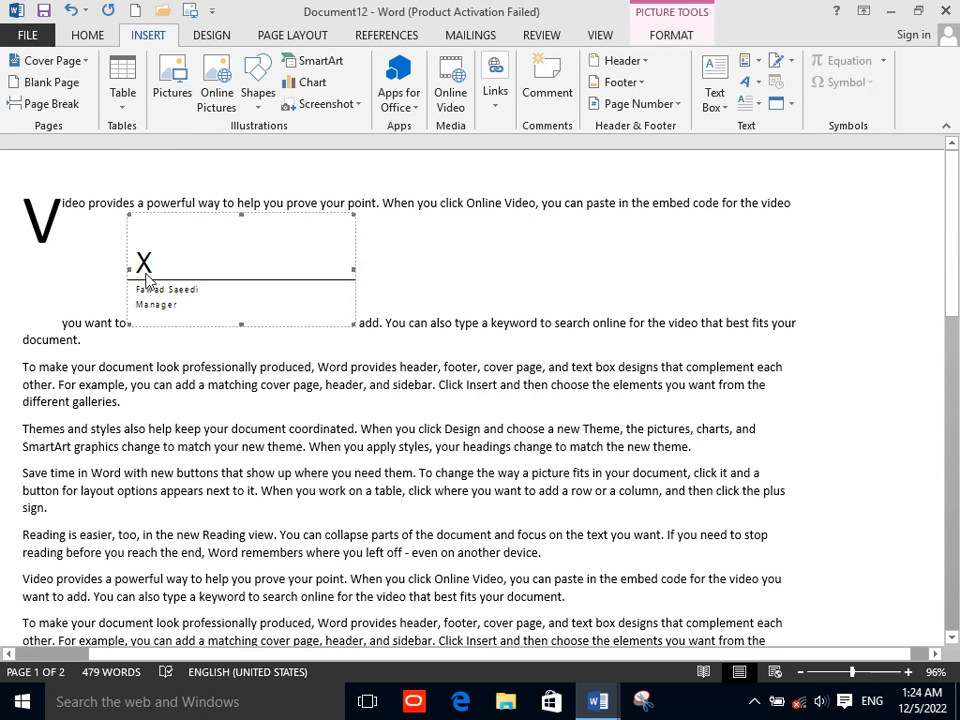
{"action": "key", "text": "Delete"}
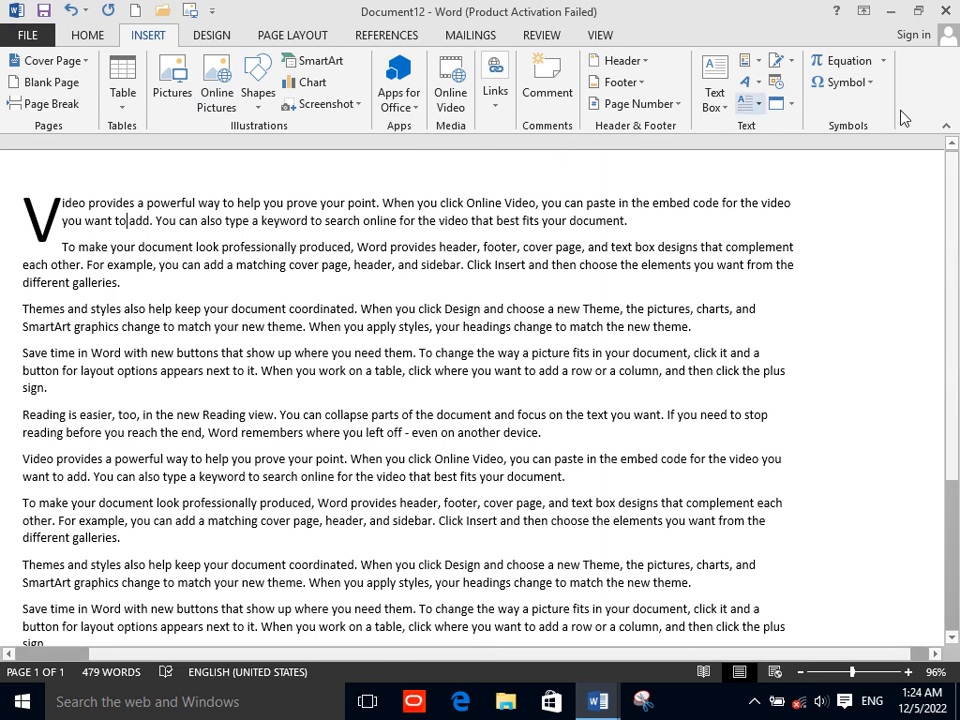
{"action": "left_click", "coordinate": [777, 86]}
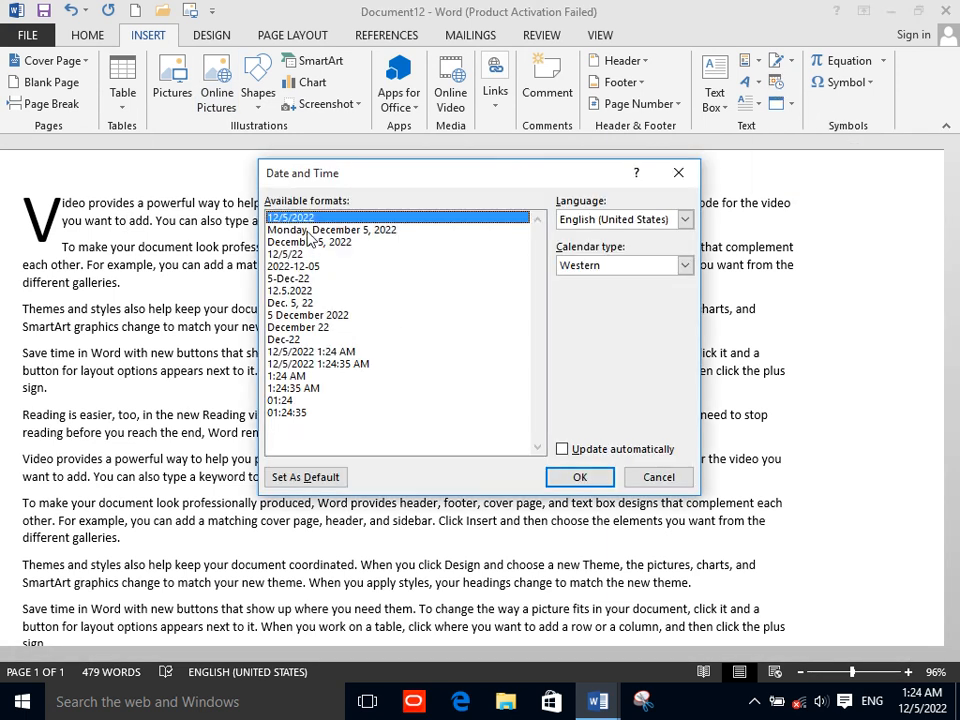
{"action": "left_click", "coordinate": [308, 231]}
{"action": "left_click", "coordinate": [306, 243]}
{"action": "left_click", "coordinate": [301, 277]}
{"action": "left_click", "coordinate": [297, 301]}
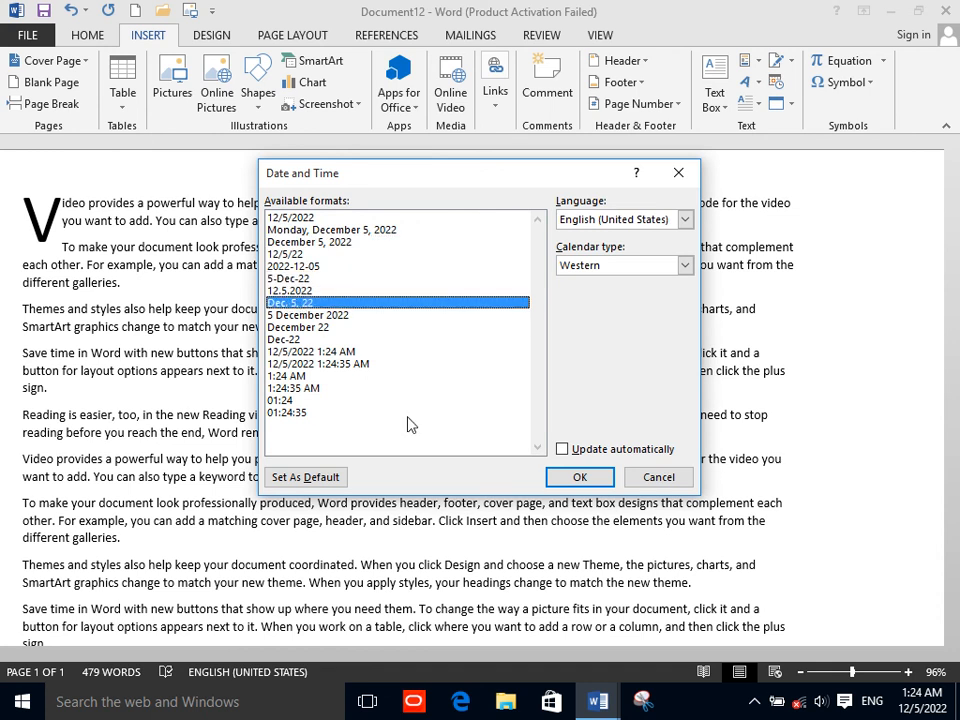
{"action": "left_click", "coordinate": [677, 481]}
Step: Insert the current date in the format "Monday, December 5, 2022" on a new line at the end of the document
{"action": "scroll", "coordinate": [524, 433], "scroll_direction": "down", "scroll_amount": 10}
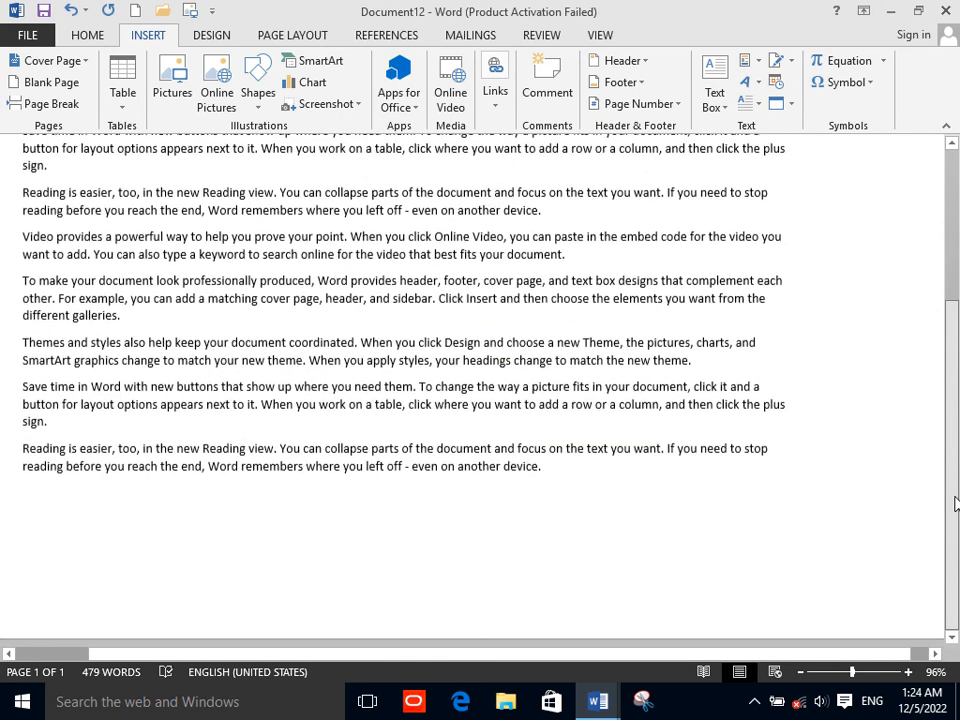
{"action": "key", "text": "Return"}
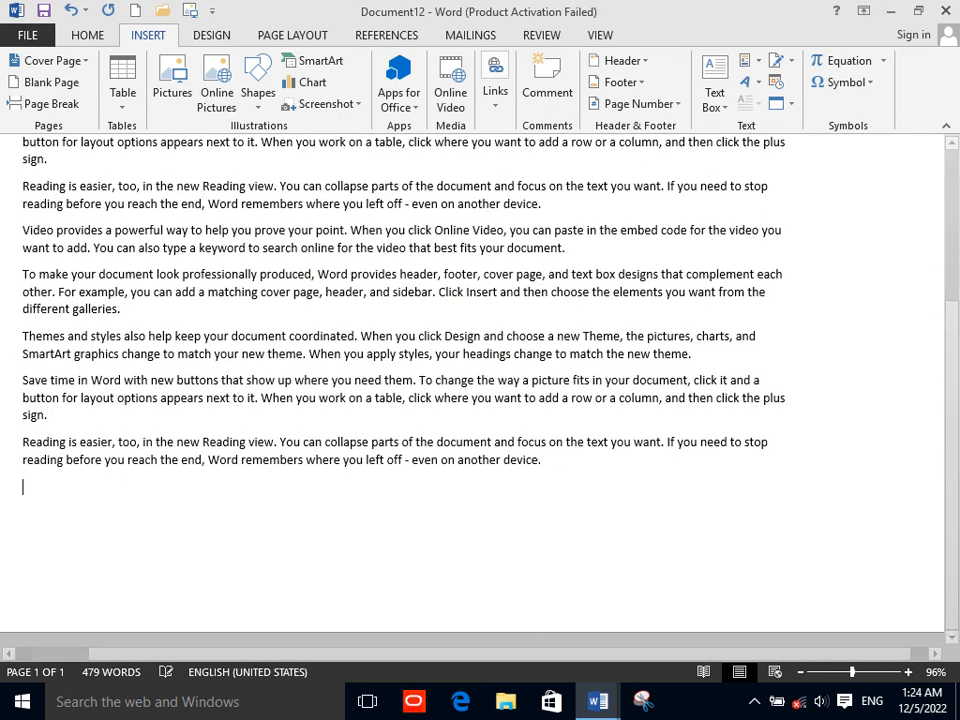
{"action": "left_click", "coordinate": [776, 82]}
{"action": "left_click", "coordinate": [343, 241]}
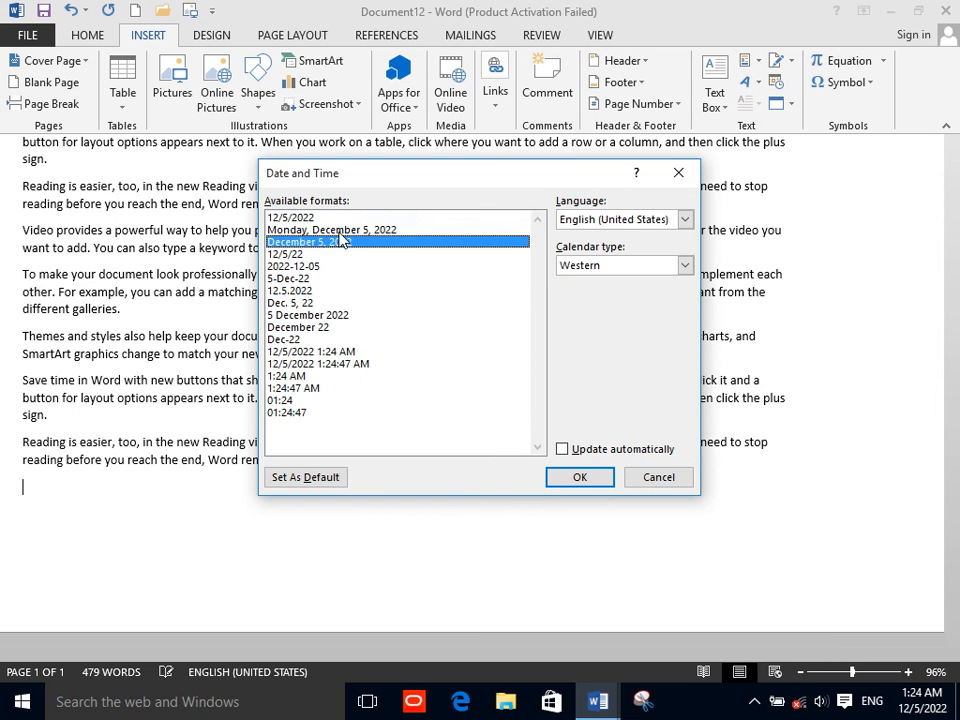
{"action": "left_click", "coordinate": [345, 229]}
{"action": "left_click", "coordinate": [580, 477]}
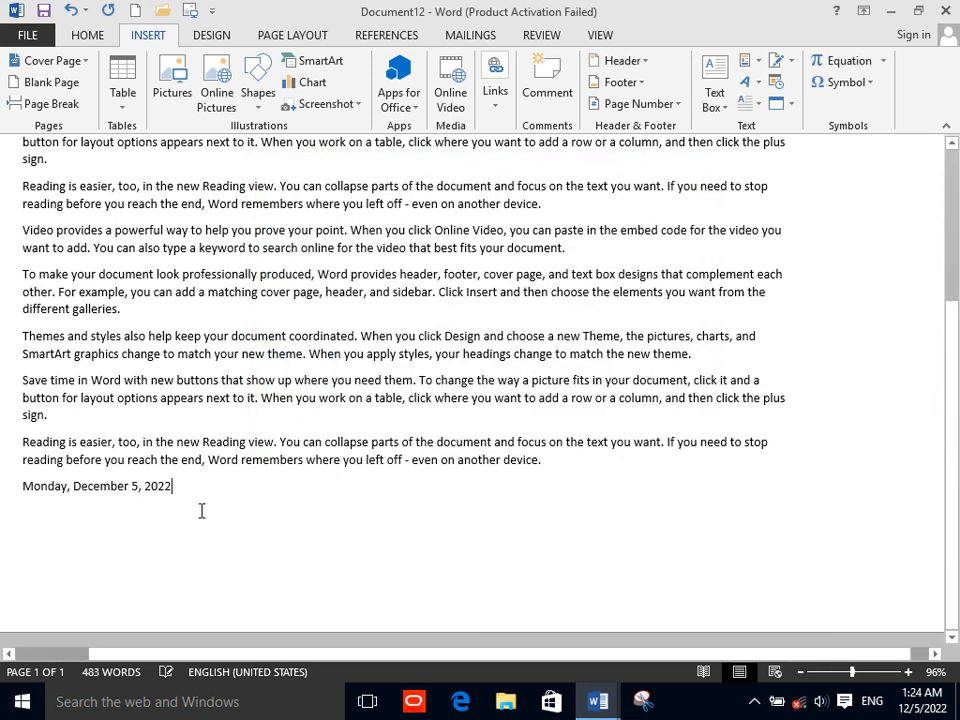
Step: Insert the date again in the short format "December 22" right after the full date
{"action": "left_click", "coordinate": [776, 82]}
{"action": "left_click", "coordinate": [310, 328]}
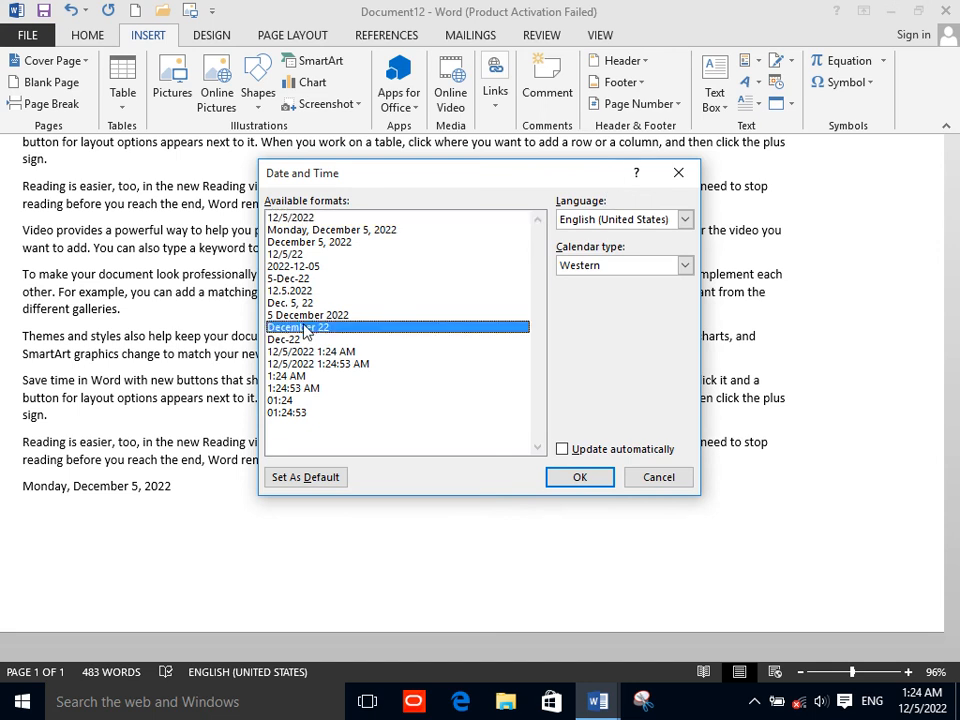
{"action": "left_click", "coordinate": [583, 476]}
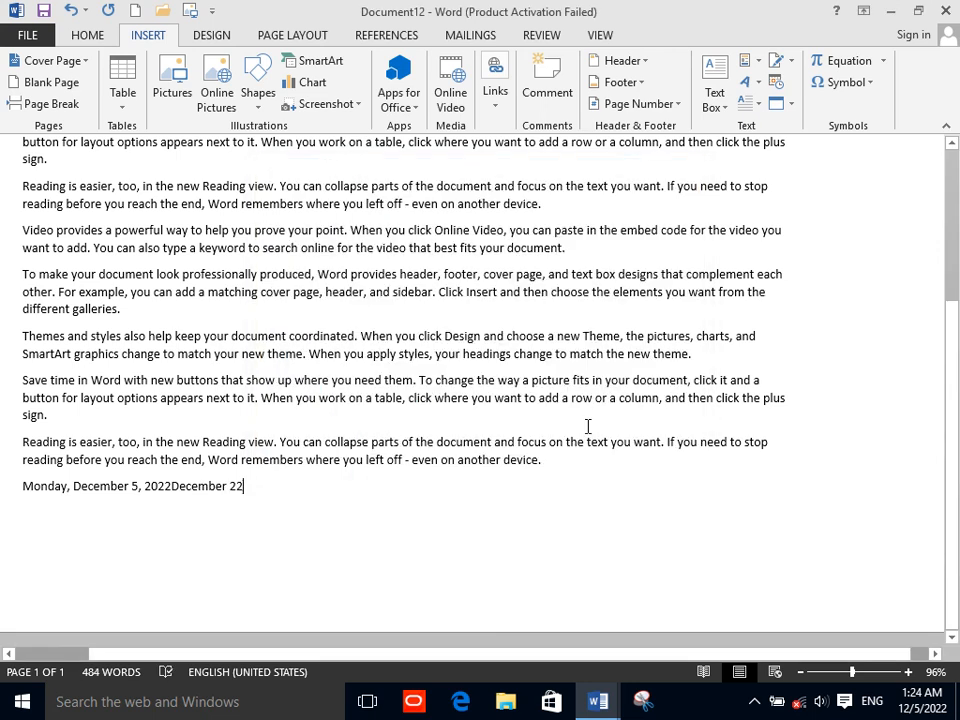
Step: Embed a new Microsoft Excel Chart object after the dates at the end of the document and dismiss the Office activation notice
{"action": "left_click", "coordinate": [777, 104]}
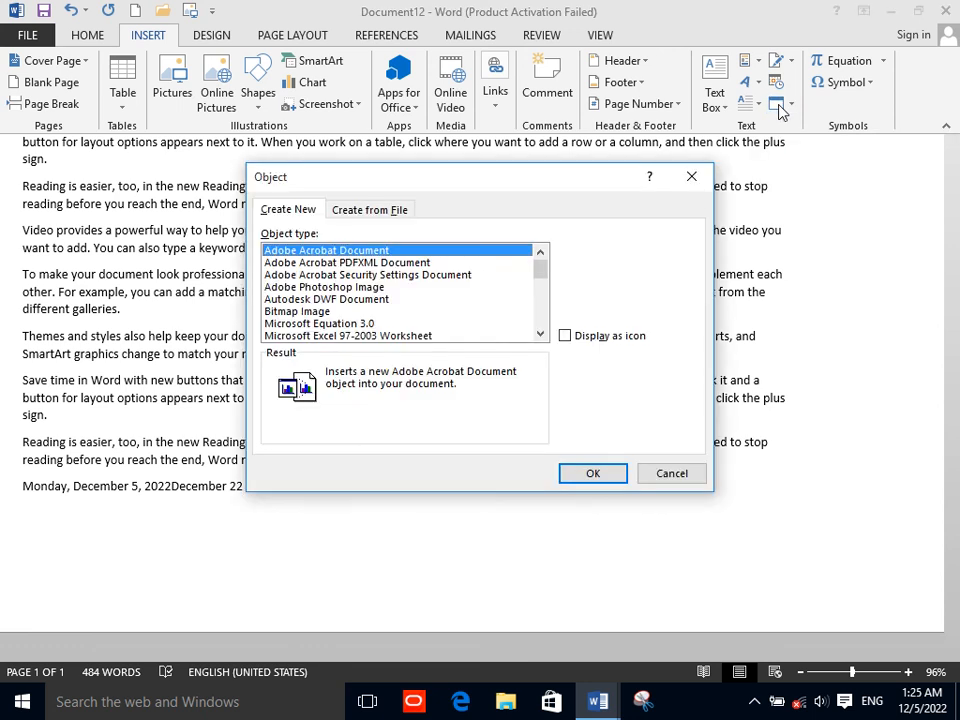
{"action": "left_click_drag", "start_coordinate": [542, 280], "coordinate": [543, 300]}
{"action": "left_click", "coordinate": [356, 290]}
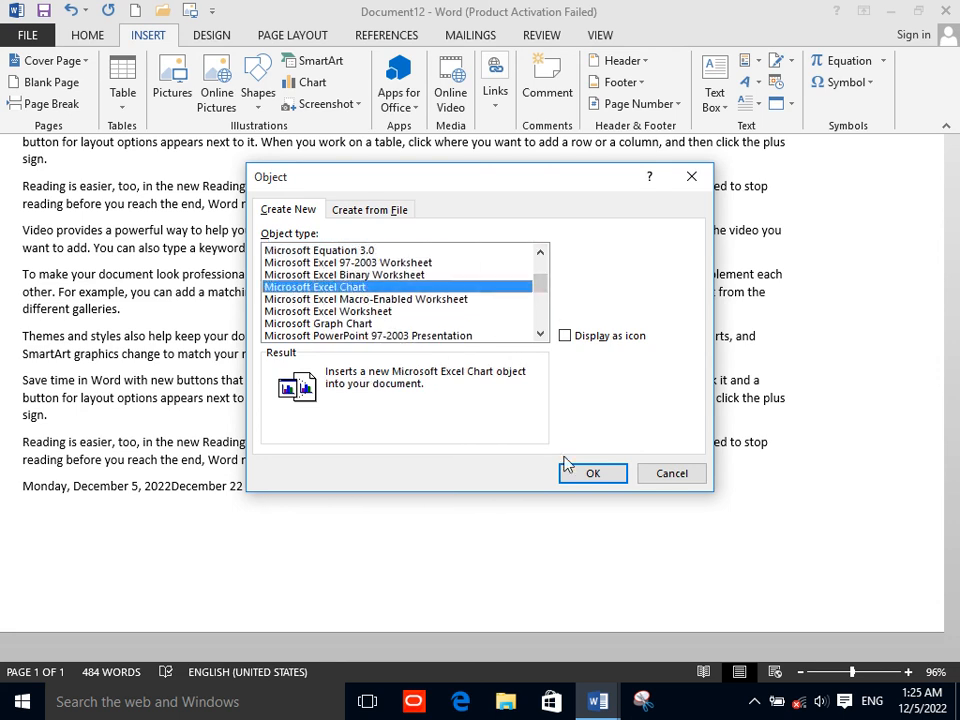
{"action": "left_click", "coordinate": [593, 475]}
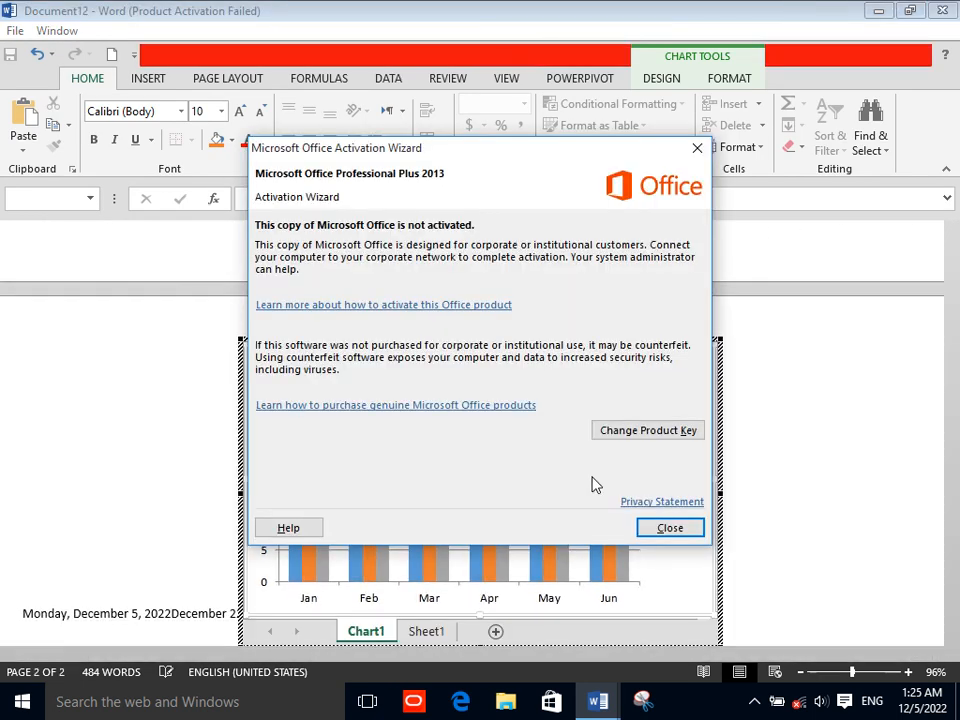
{"action": "left_click", "coordinate": [654, 532]}
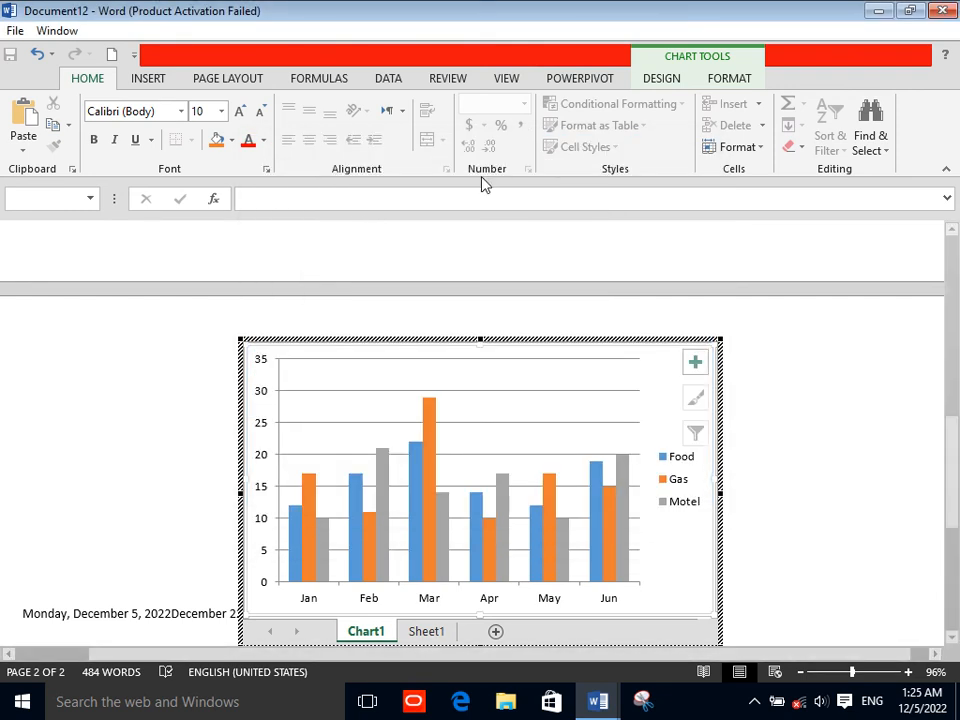
Step: Close the document containing the embedded chart without saving it, and create a new blank document
{"action": "left_click", "coordinate": [942, 10]}
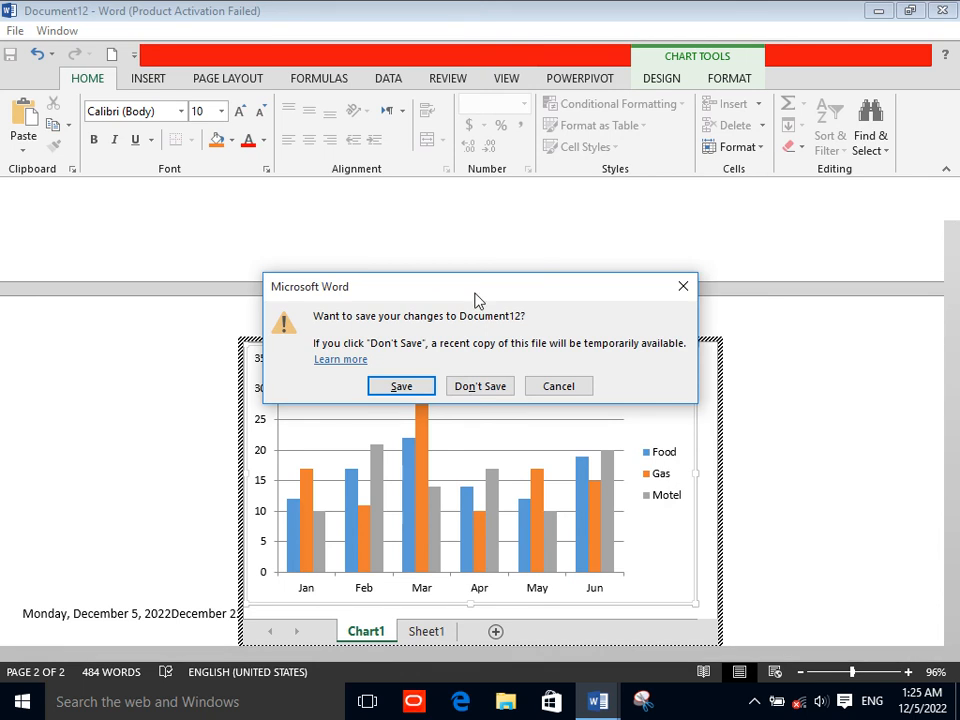
{"action": "left_click", "coordinate": [465, 386]}
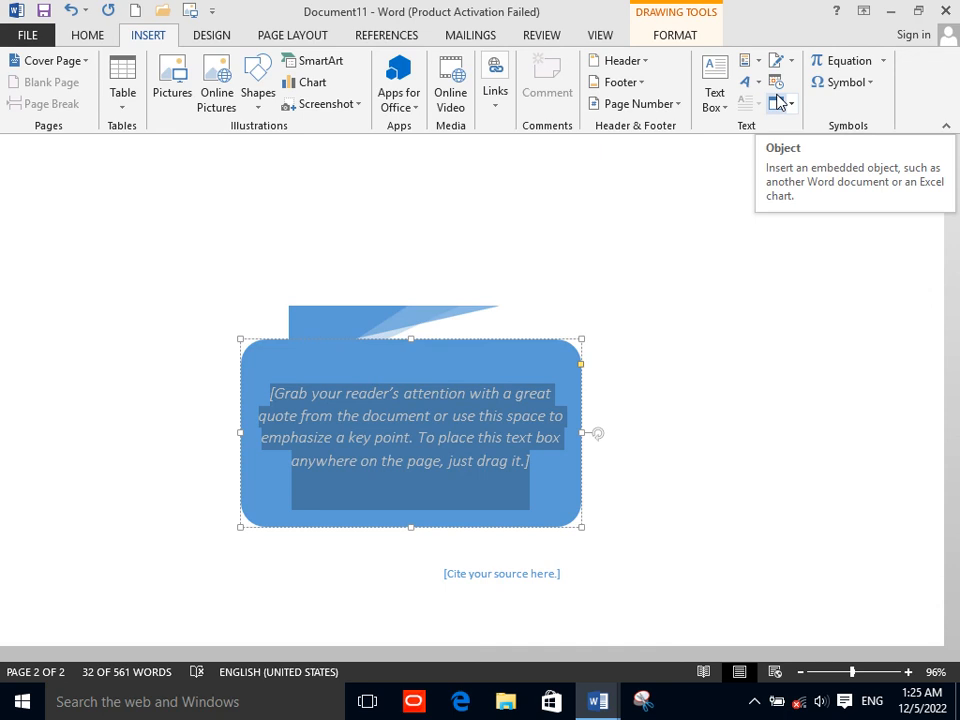
{"action": "left_click", "coordinate": [884, 61]}
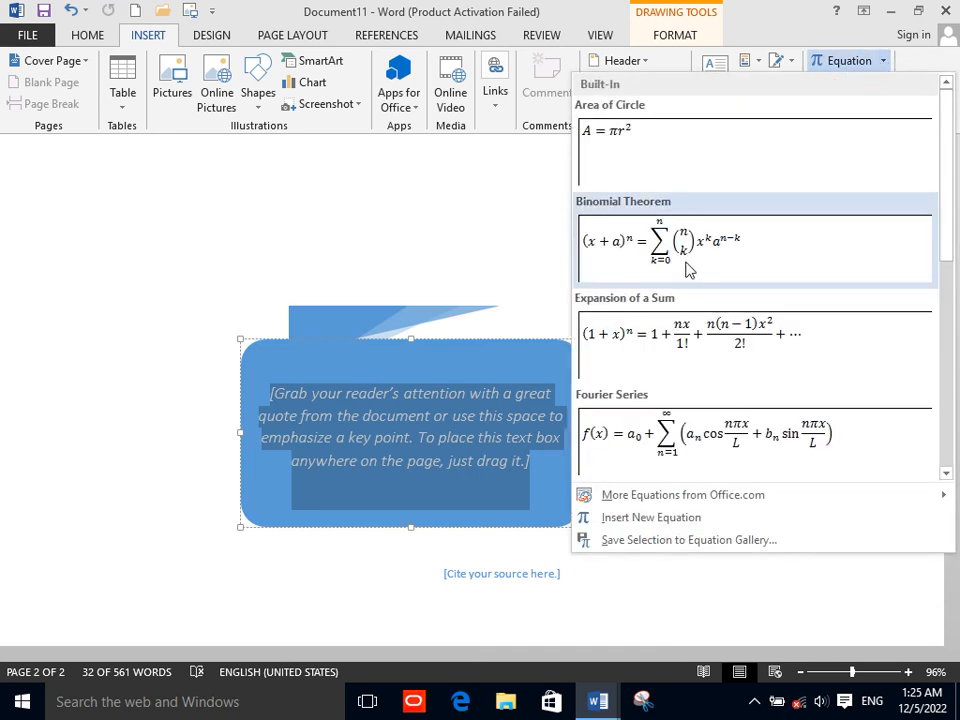
{"action": "left_click", "coordinate": [512, 266]}
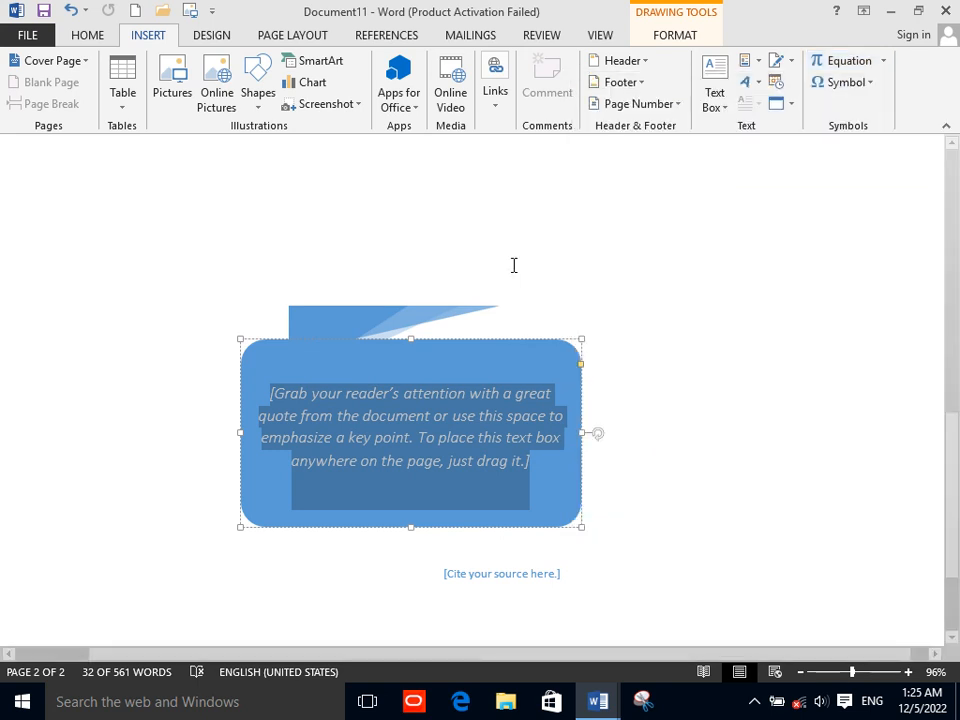
{"action": "left_click", "coordinate": [137, 12]}
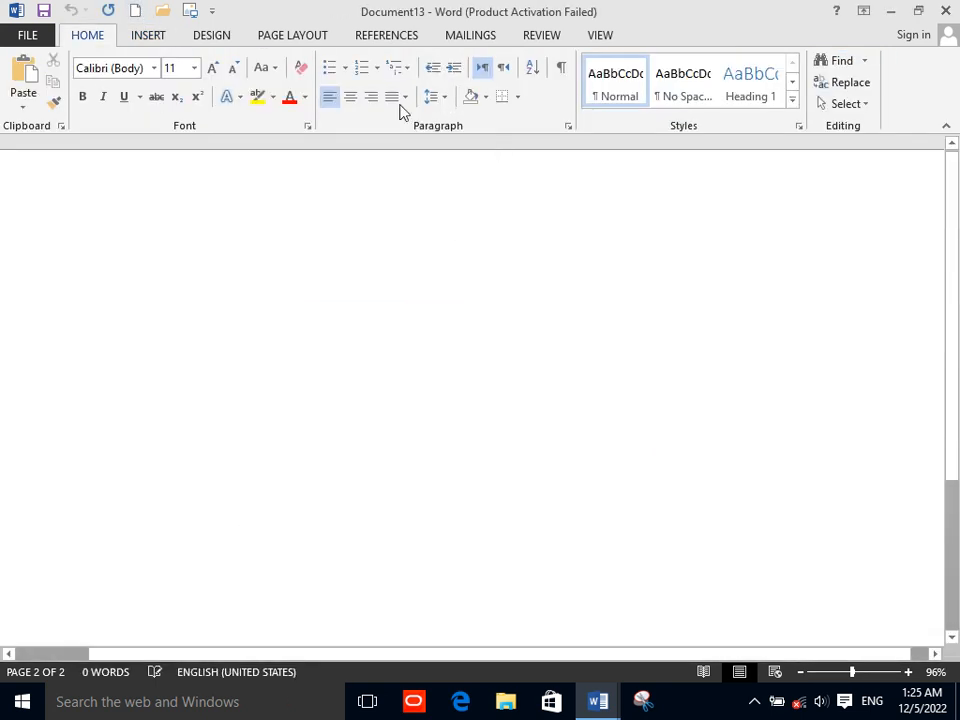
Step: Insert a new equation containing a stacked fraction with 1 as the numerator and 2 as the denominator
{"action": "left_click", "coordinate": [150, 38]}
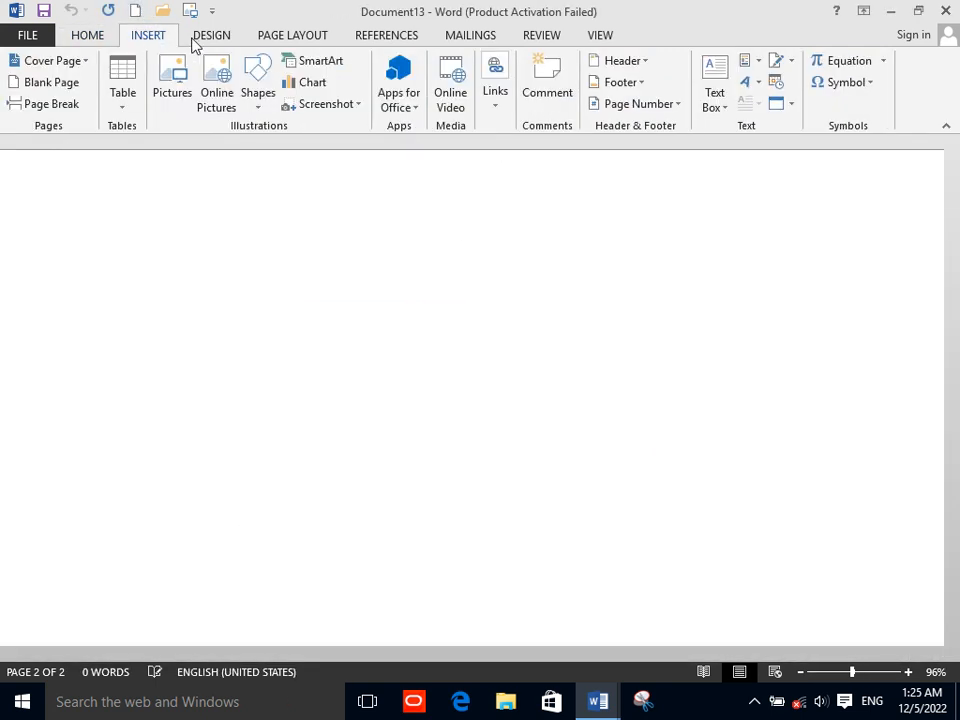
{"action": "left_click", "coordinate": [830, 64]}
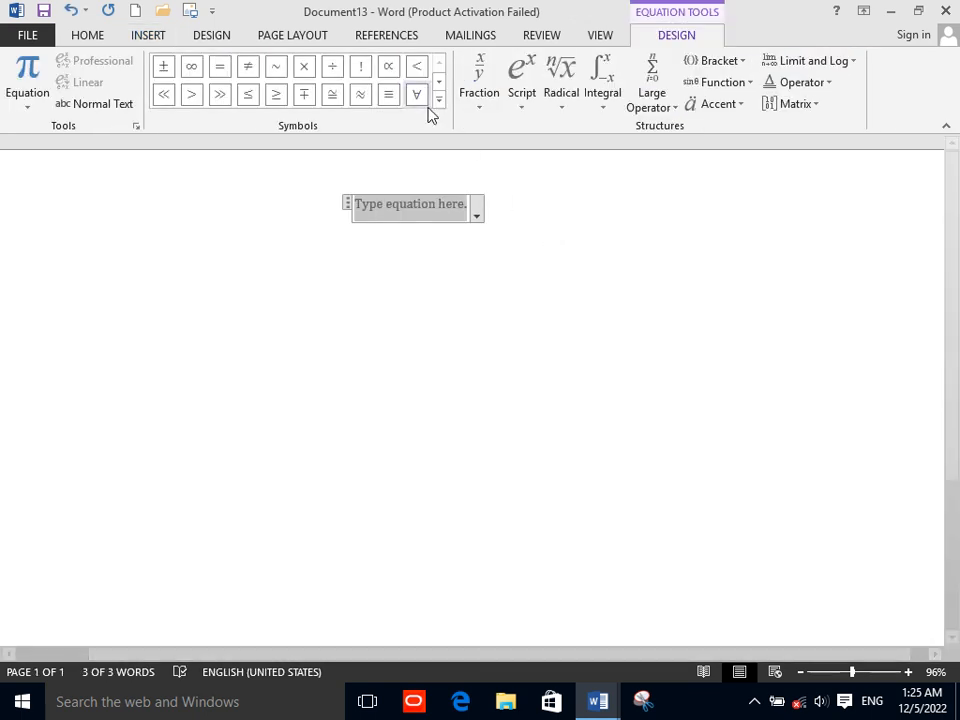
{"action": "left_click", "coordinate": [481, 90]}
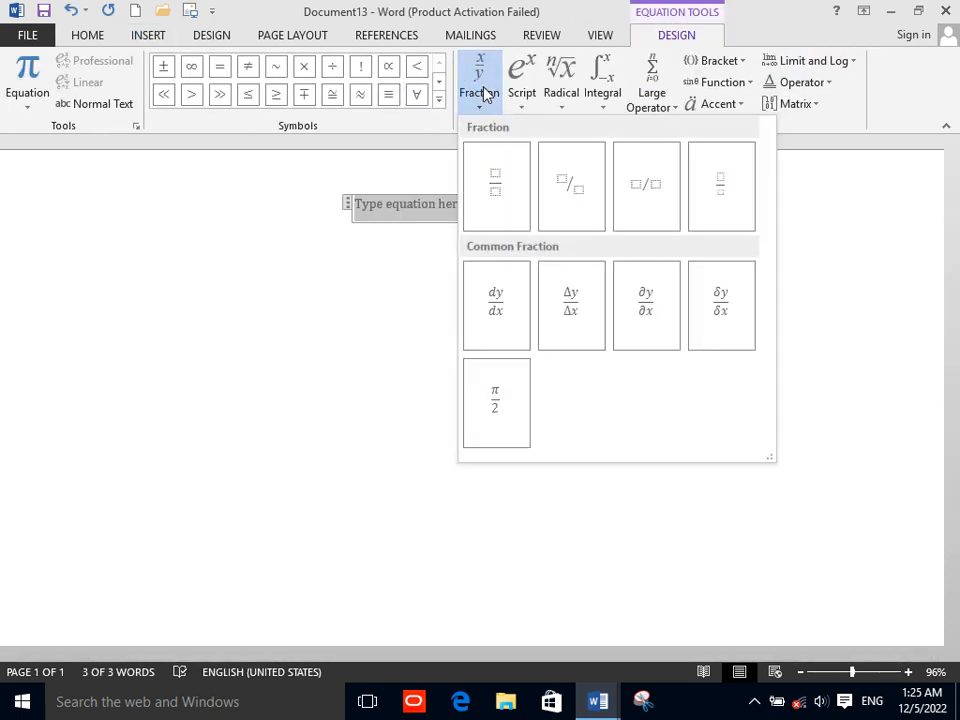
{"action": "left_click", "coordinate": [493, 182]}
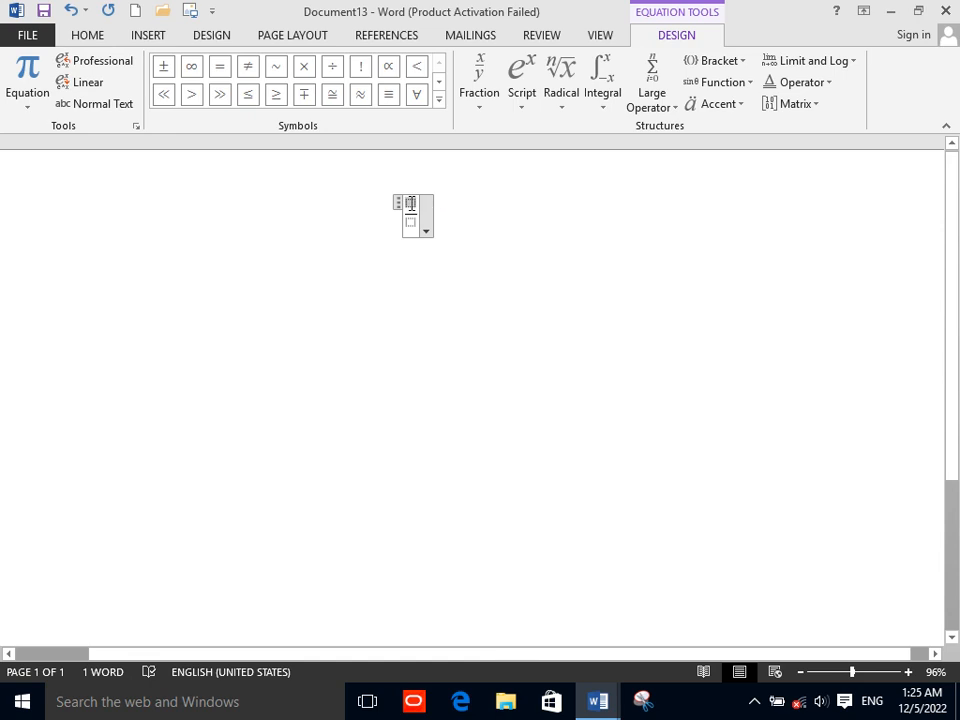
{"action": "type", "text": "1"}
{"action": "key", "text": "Down"}
{"action": "type", "text": "2"}
Step: Look through the available equation structures, from scripts, radicals and large operators to accents and limits, and the Basic Math symbols
{"action": "left_click", "coordinate": [523, 101]}
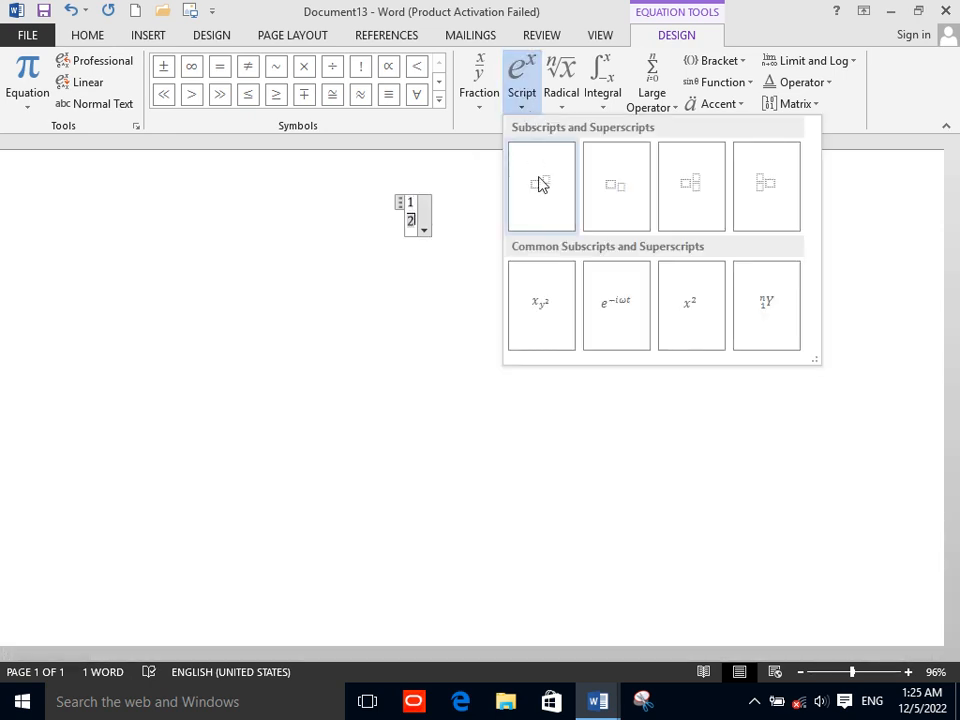
{"action": "left_click", "coordinate": [561, 80]}
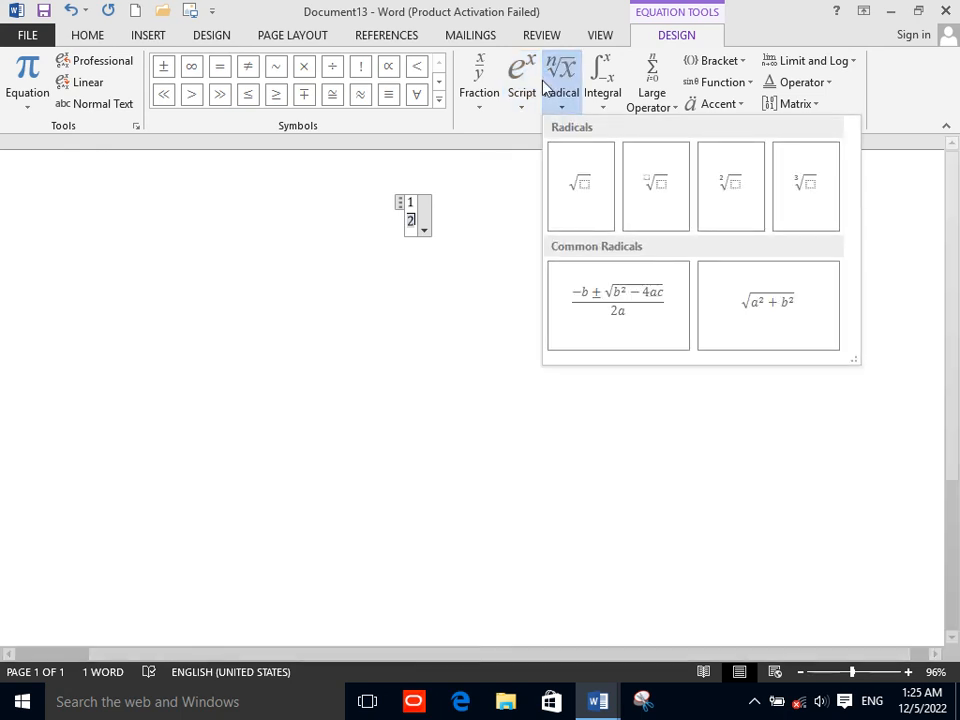
{"action": "left_click", "coordinate": [605, 80]}
{"action": "left_click", "coordinate": [652, 90]}
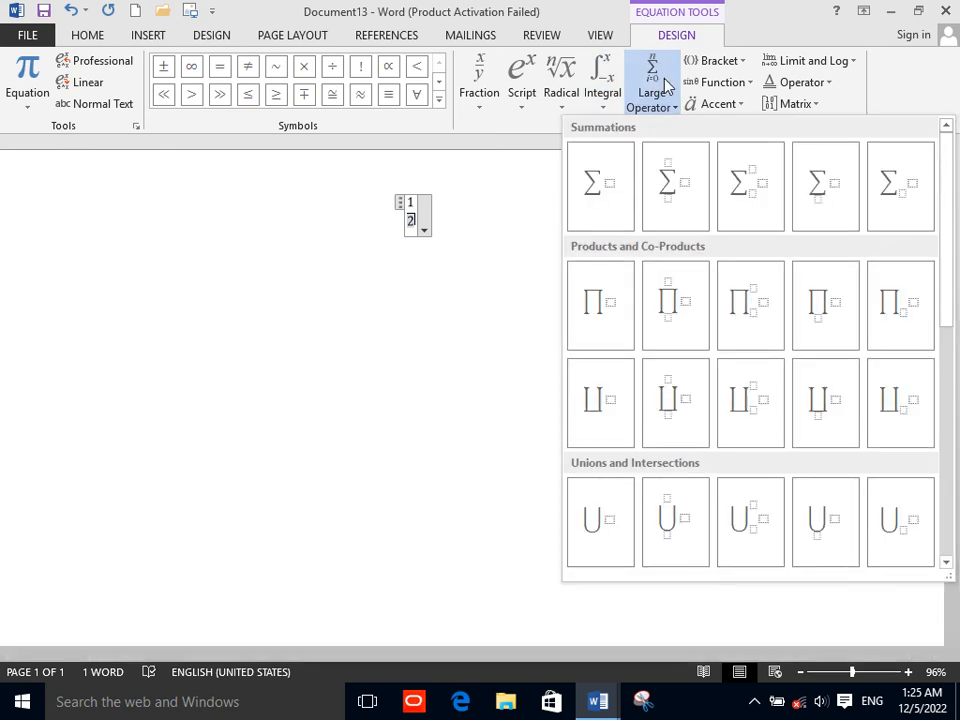
{"action": "left_click", "coordinate": [722, 70]}
{"action": "left_click", "coordinate": [722, 72]}
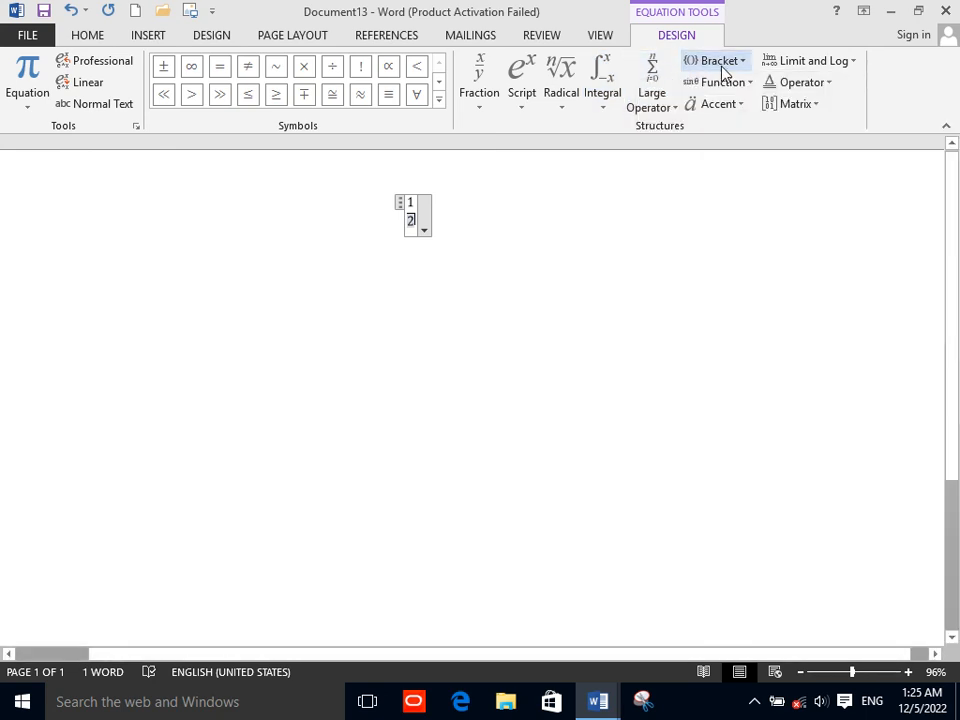
{"action": "left_click", "coordinate": [729, 83]}
{"action": "left_click", "coordinate": [729, 85]}
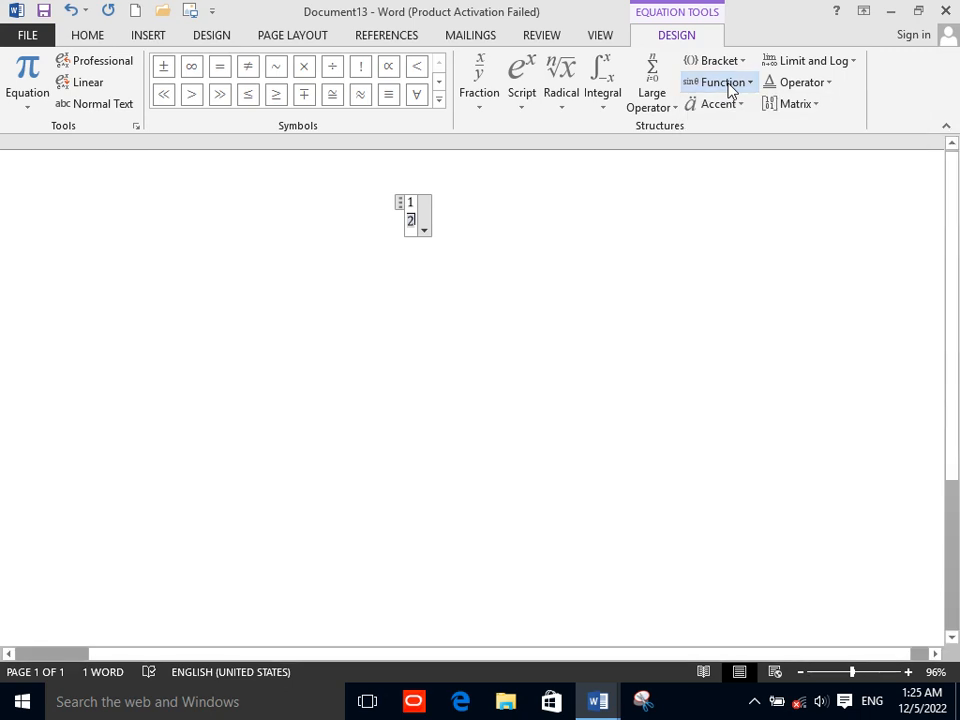
{"action": "left_click", "coordinate": [735, 105]}
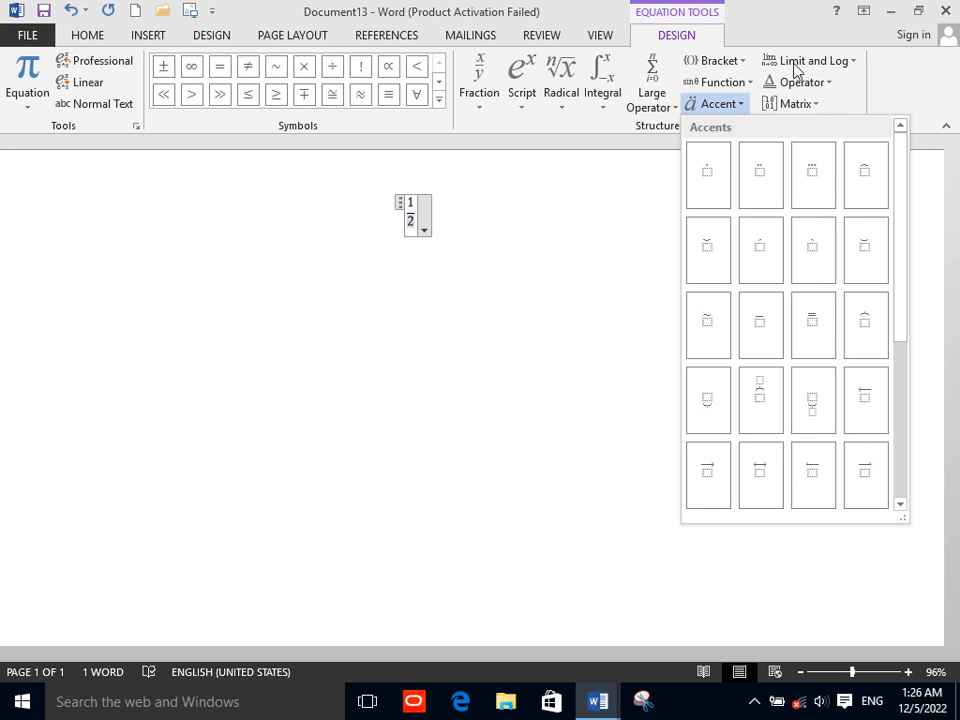
{"action": "left_click", "coordinate": [794, 61]}
{"action": "left_click", "coordinate": [795, 61]}
{"action": "left_click", "coordinate": [796, 62]}
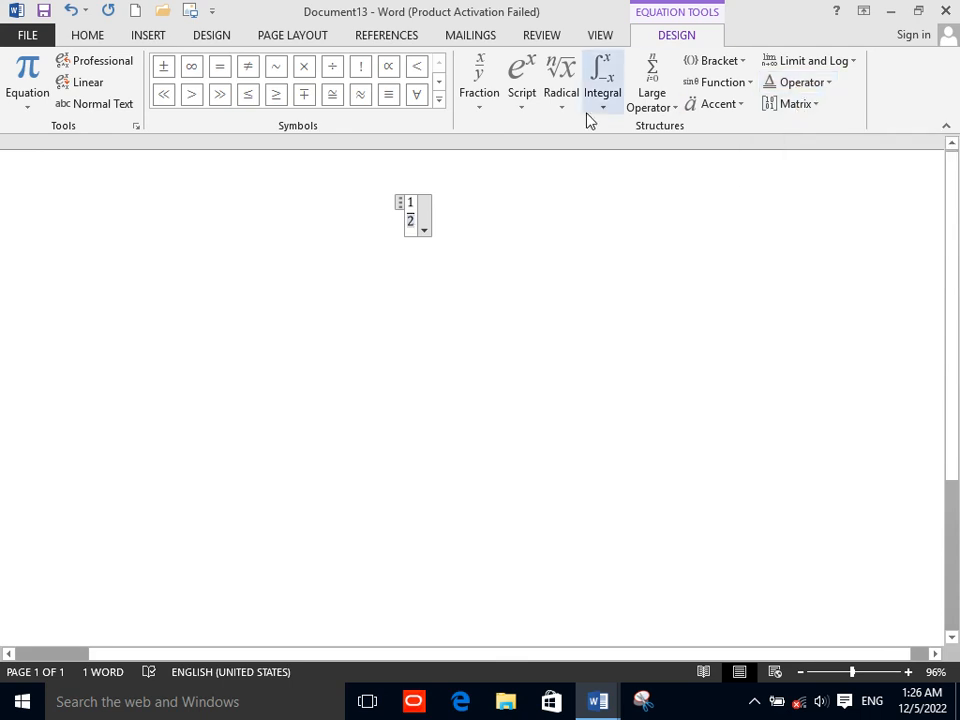
{"action": "left_click", "coordinate": [438, 98]}
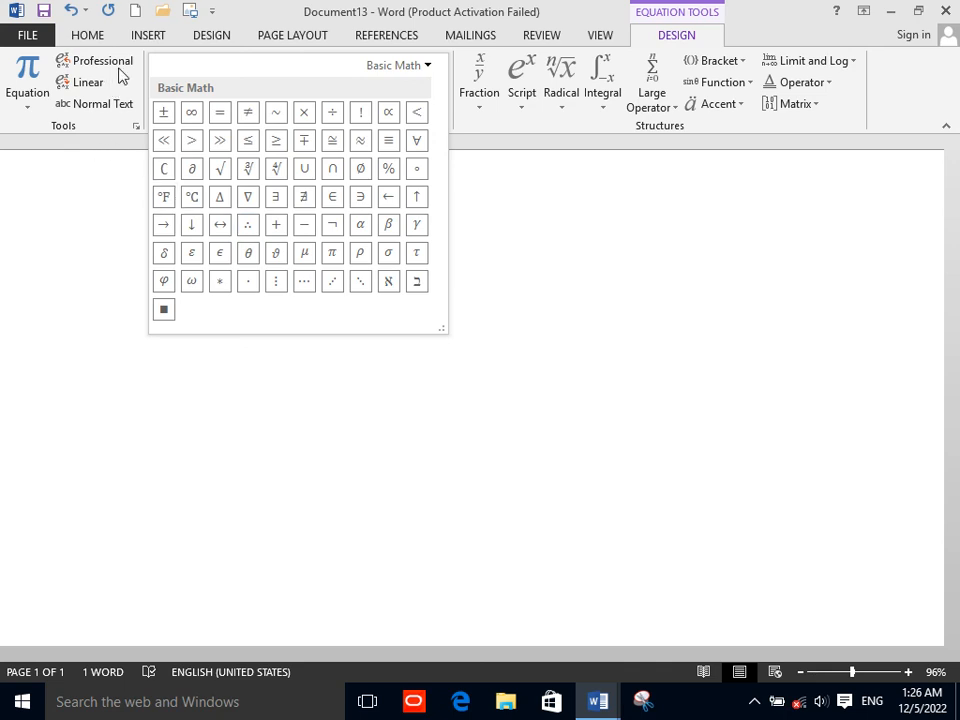
{"action": "left_click", "coordinate": [89, 205]}
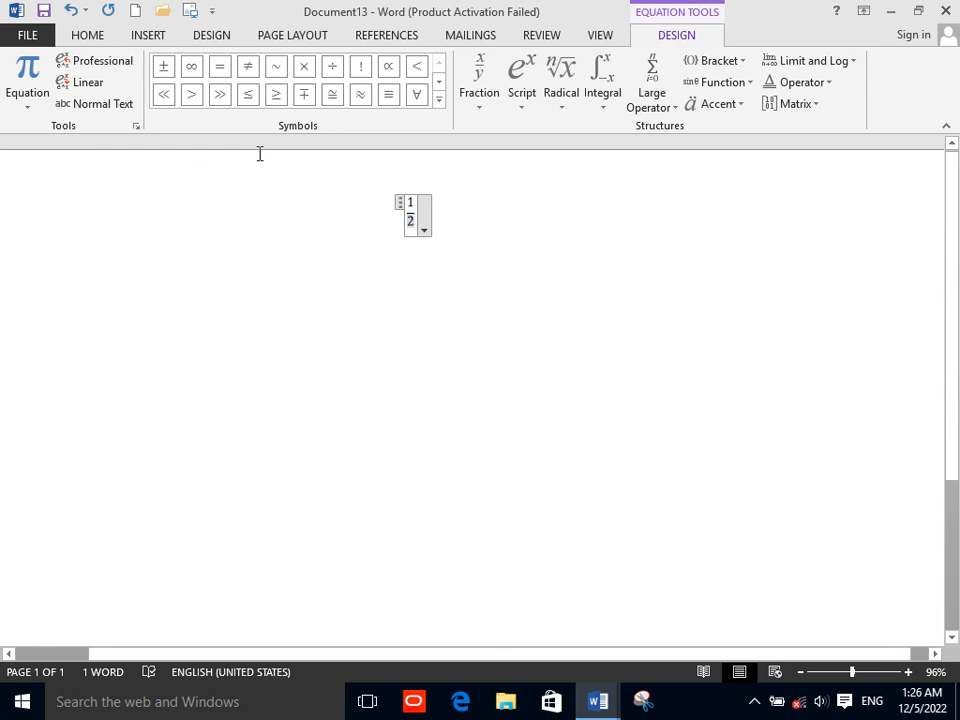
Step: Insert the built-in Fourier Series equation and select its cosine term
{"action": "left_click", "coordinate": [283, 322]}
{"action": "left_click", "coordinate": [146, 37]}
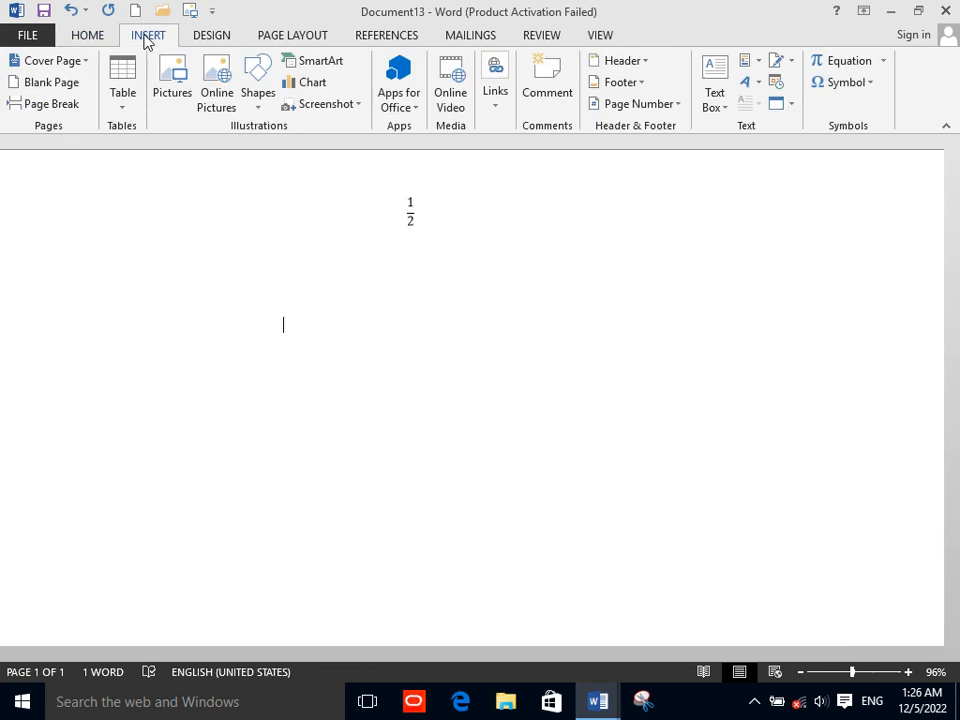
{"action": "left_click", "coordinate": [883, 62]}
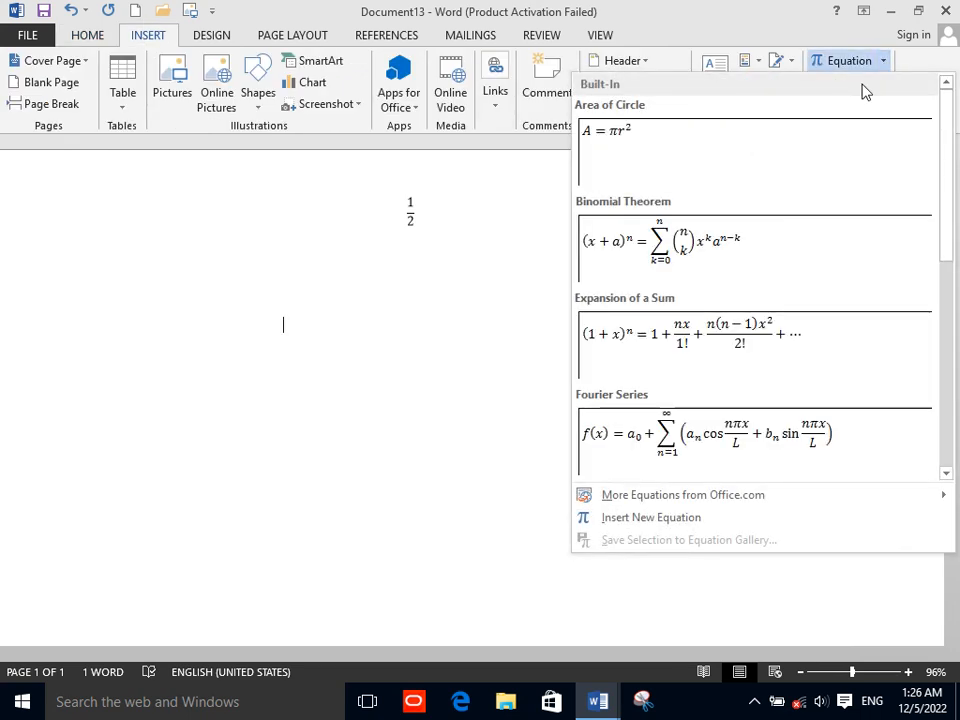
{"action": "left_click", "coordinate": [697, 442]}
{"action": "left_click_drag", "start_coordinate": [451, 217], "coordinate": [393, 220]}
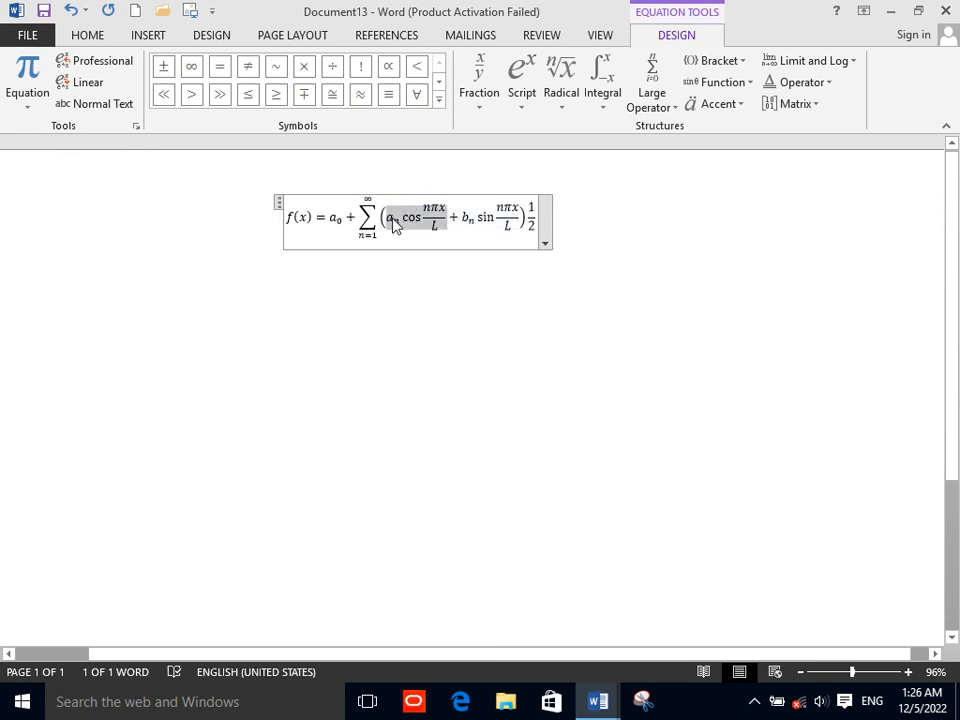
Step: Insert the circled arrow symbol on a centred line below the equation
{"action": "left_click", "coordinate": [393, 281]}
{"action": "left_click", "coordinate": [393, 281]}
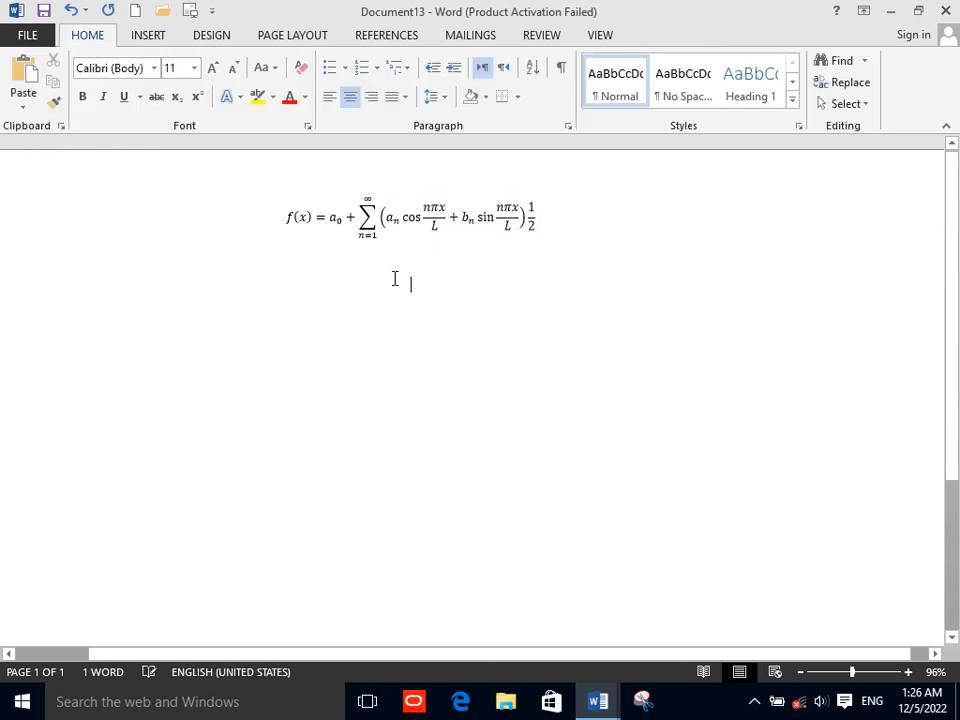
{"action": "left_click", "coordinate": [150, 36]}
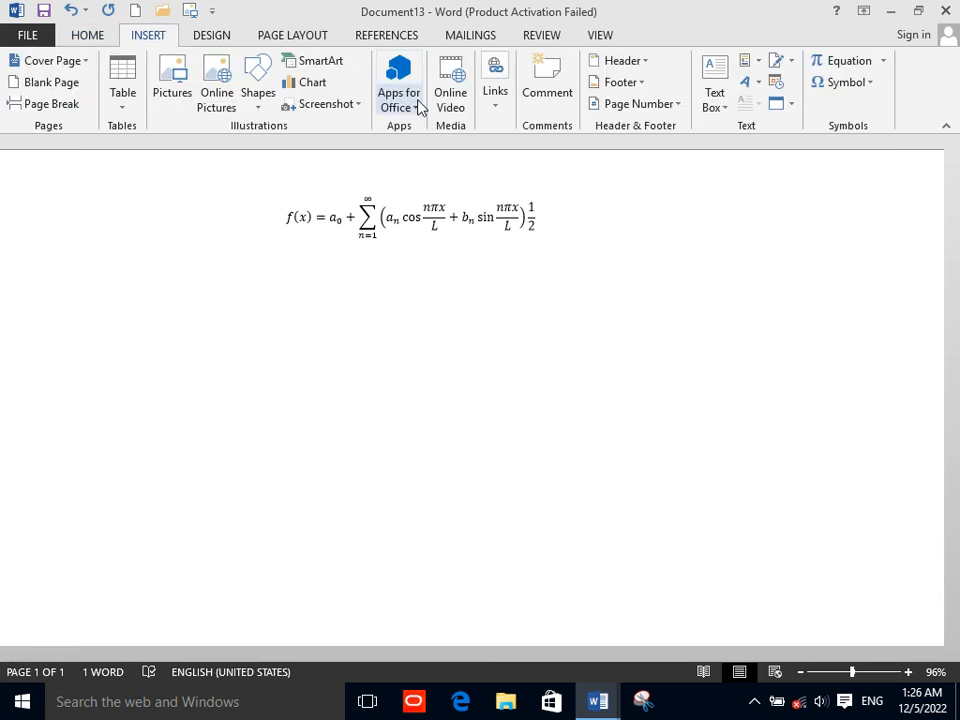
{"action": "left_click", "coordinate": [829, 88]}
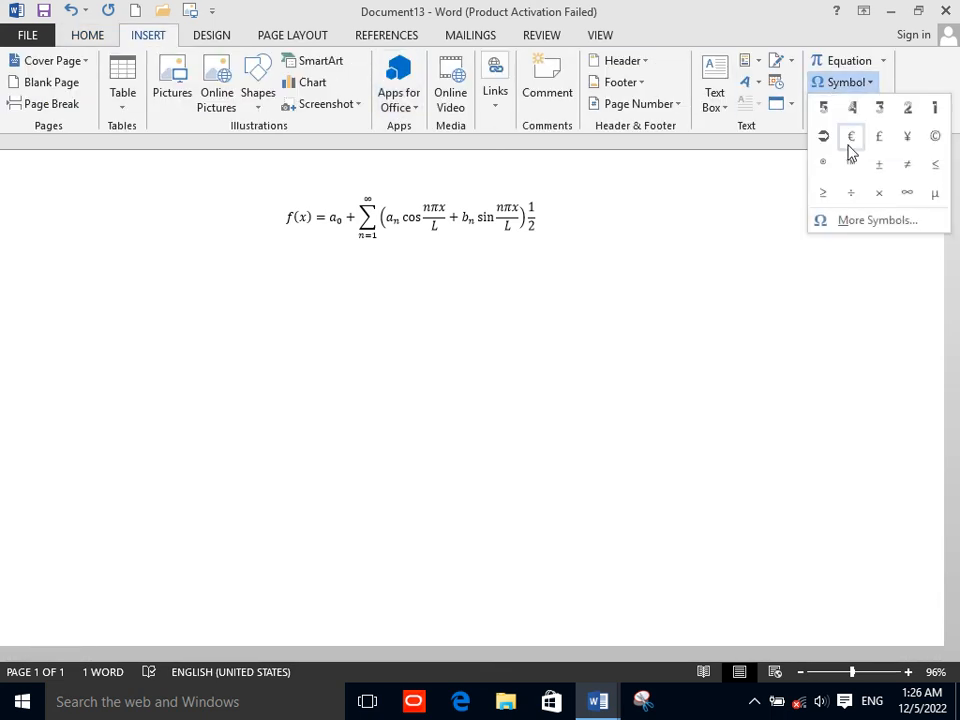
{"action": "left_click", "coordinate": [833, 136]}
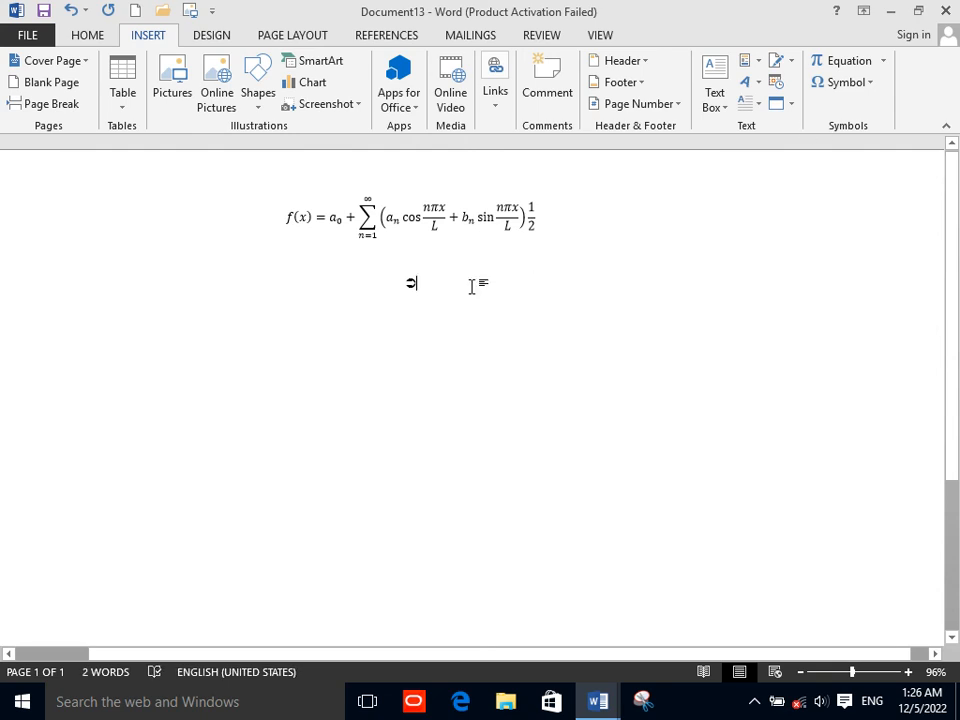
{"action": "left_click", "coordinate": [213, 38]}
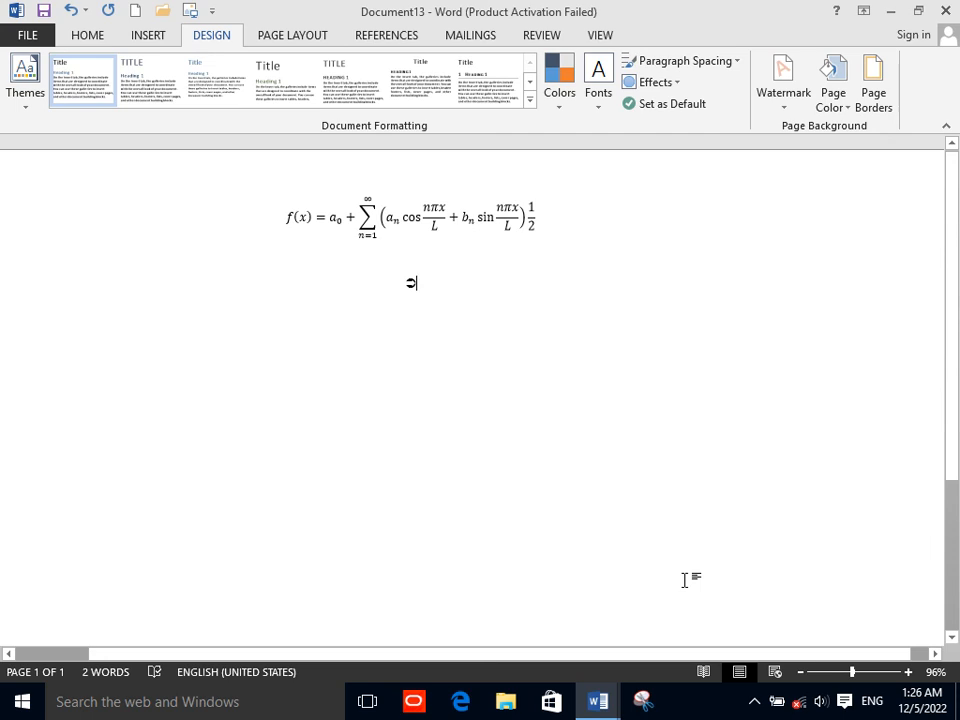
{"action": "left_click", "coordinate": [752, 703]}
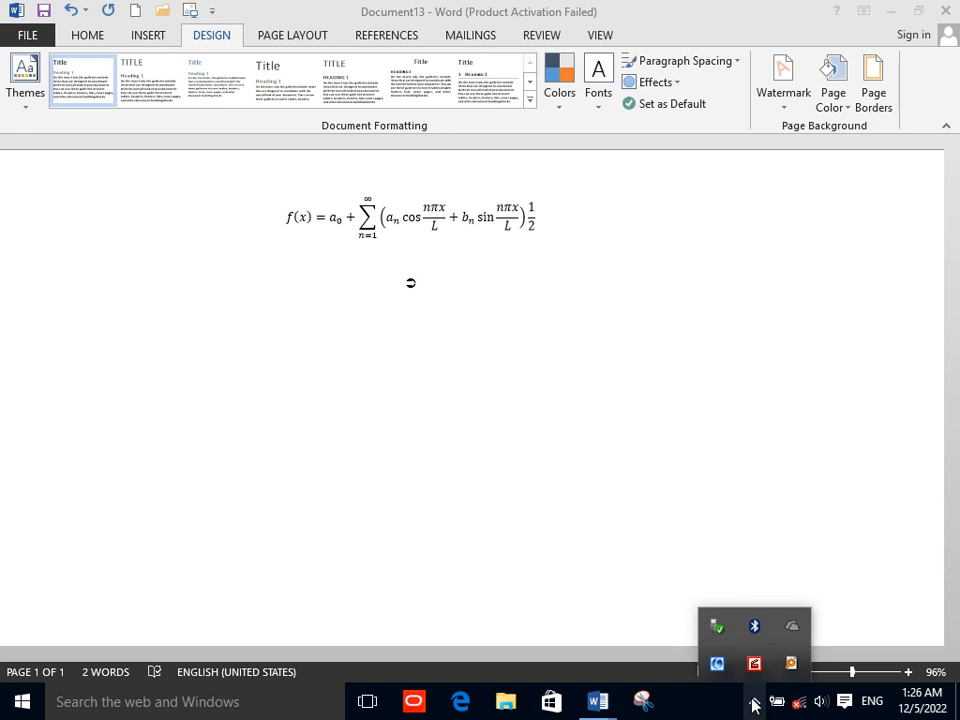